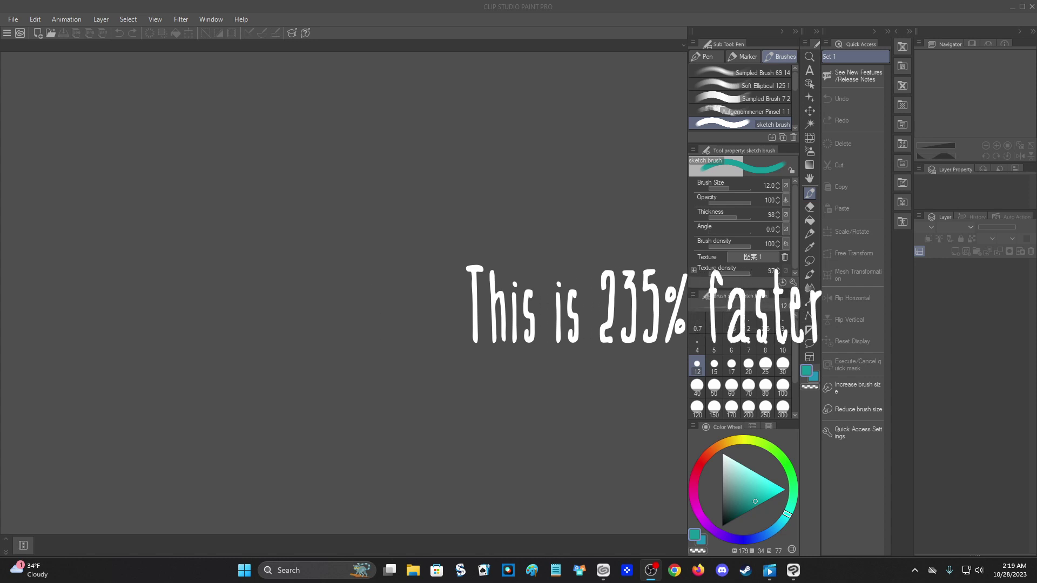
Create a new 3500 x 2500 px illustration at 1200 dpi with white paper.
left_click(38, 33)
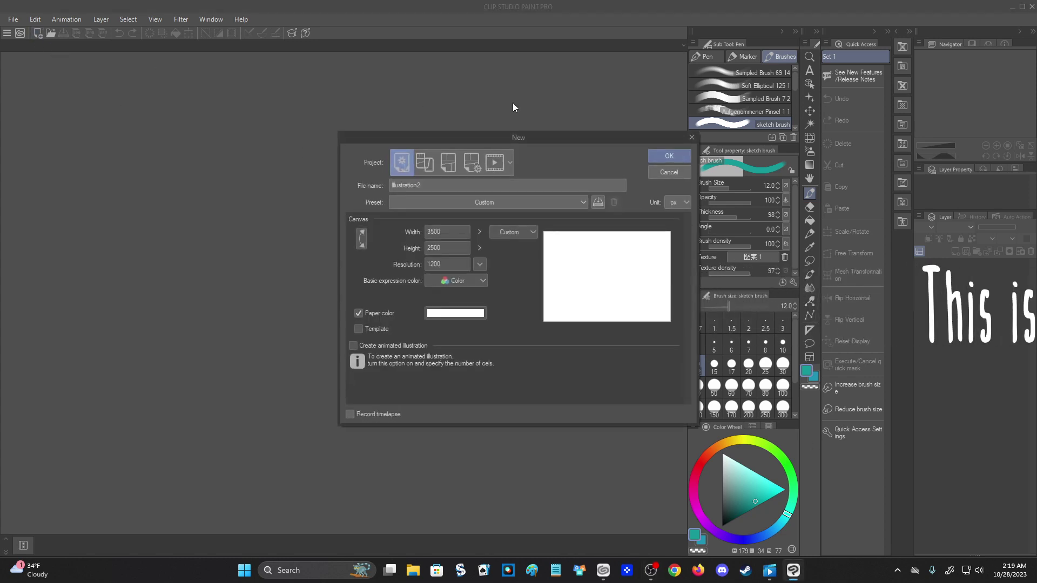
left_click(669, 156)
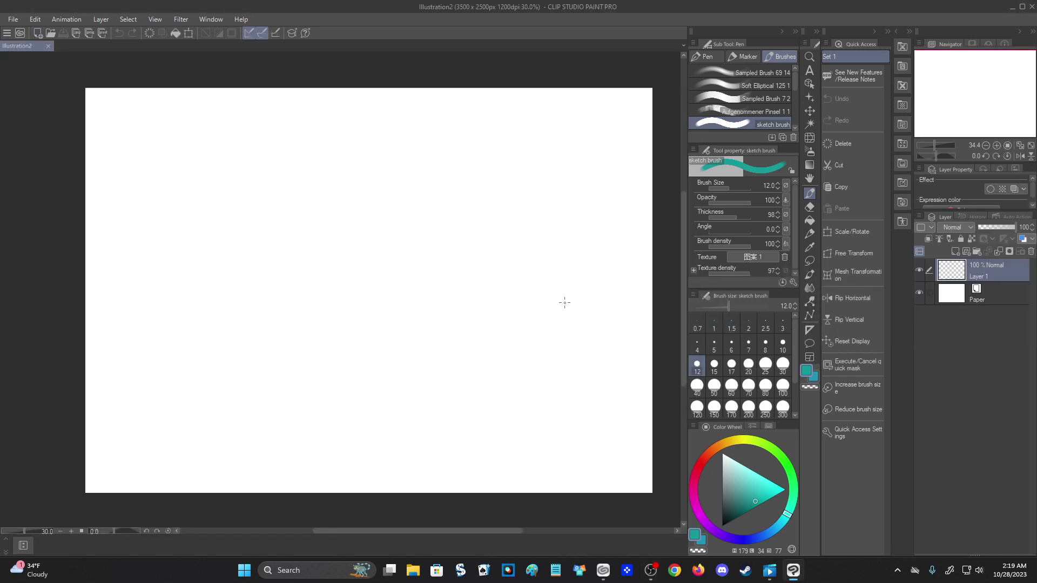
scroll(564, 303, "down", 2)
scroll(421, 193, "up", 1)
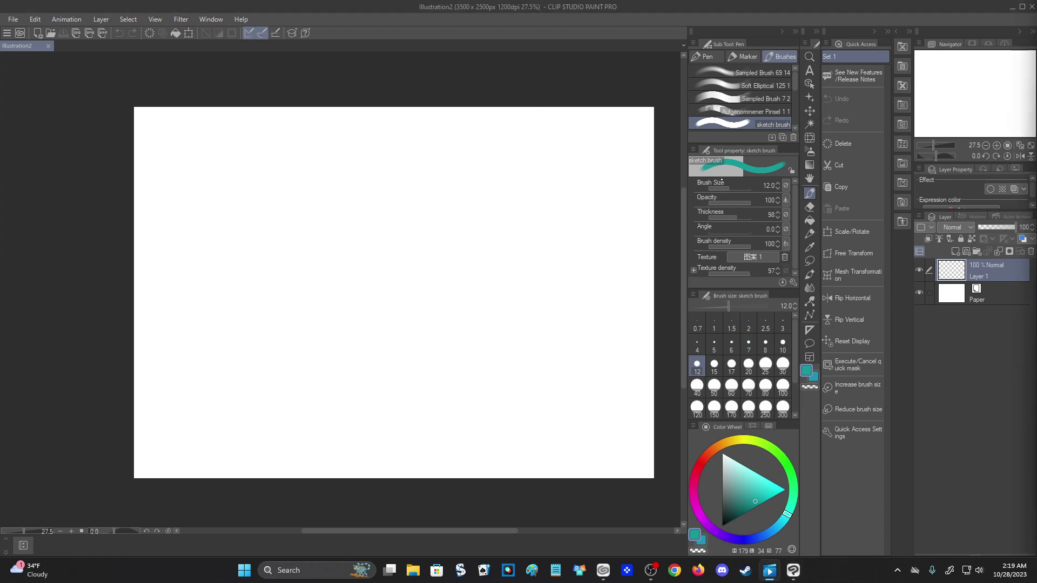
Paint the whole canvas brown with the sketch brush at size 2000.
left_click(722, 445)
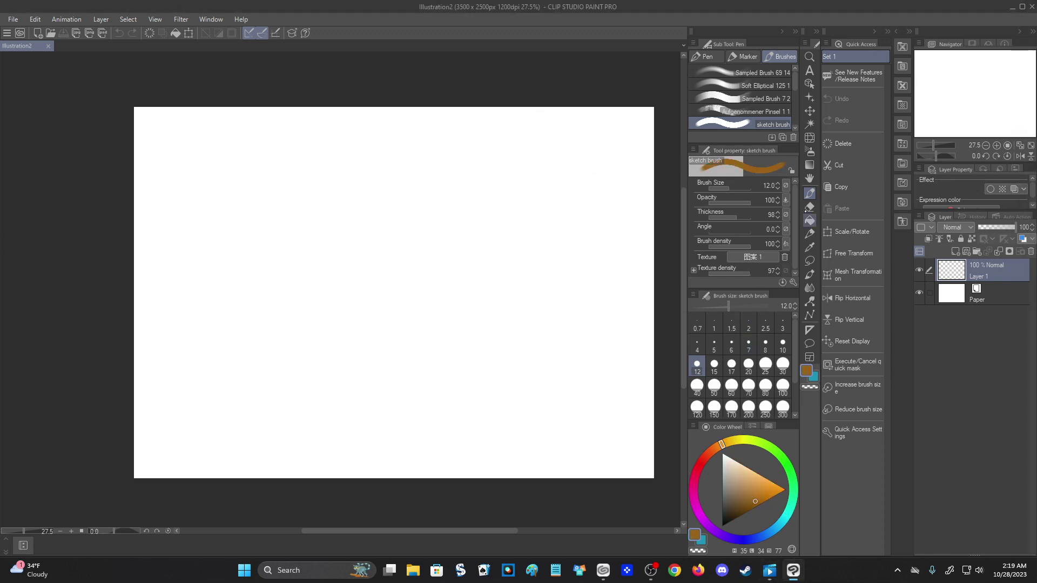
scroll(789, 365, "down", 2)
left_click(748, 408)
mouse_move(340, 293)
left_mouse_down()
mouse_move(183, 196)
mouse_move(491, 475)
mouse_move(195, 371)
left_mouse_up()
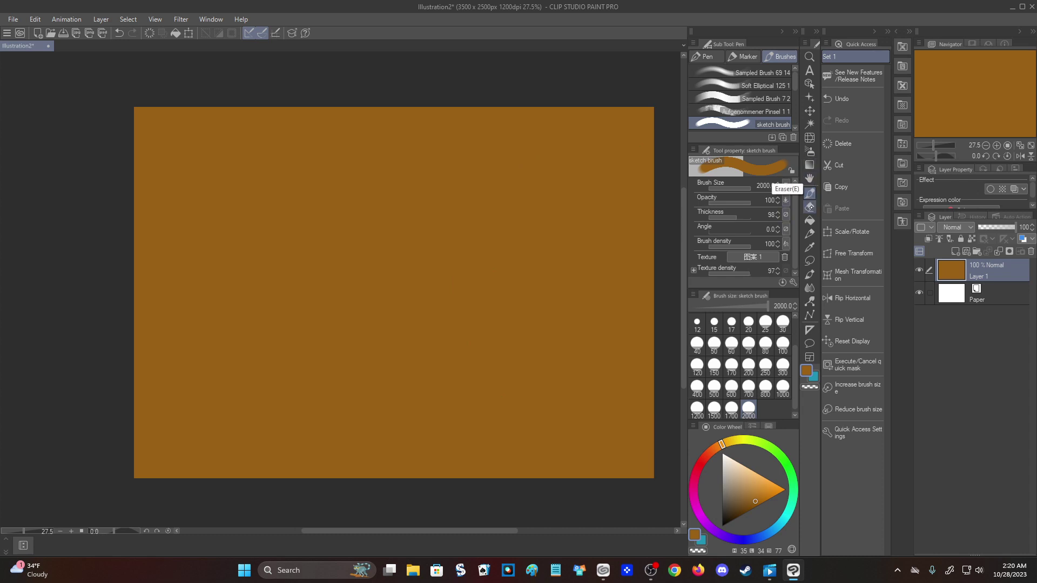
Erase the upper part of the brown with the Hard eraser at size 300, leaving a gently arched ground.
left_click(809, 207)
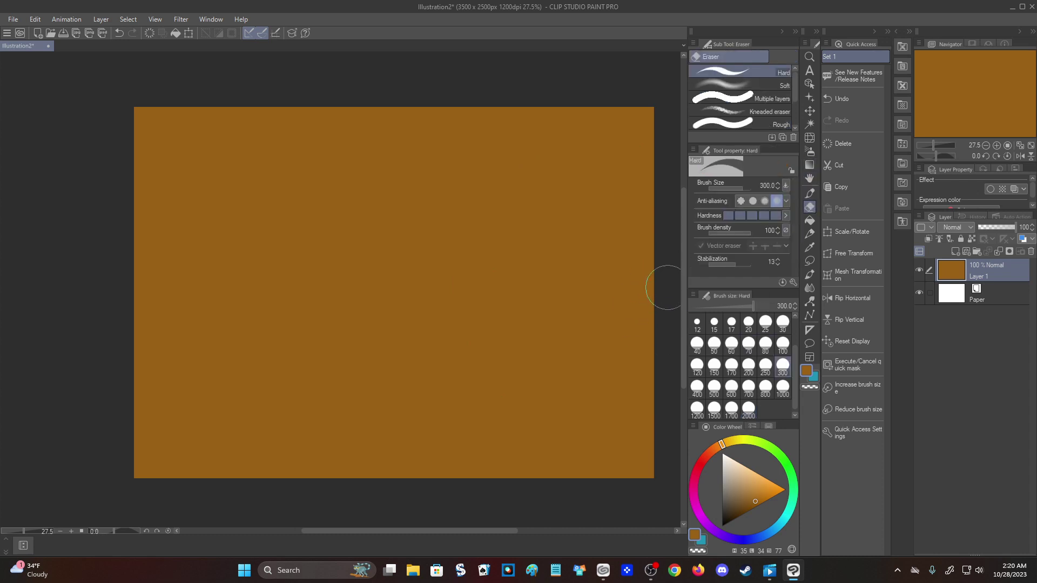
scroll(655, 321, "down", 5)
scroll(658, 275, "up", 4)
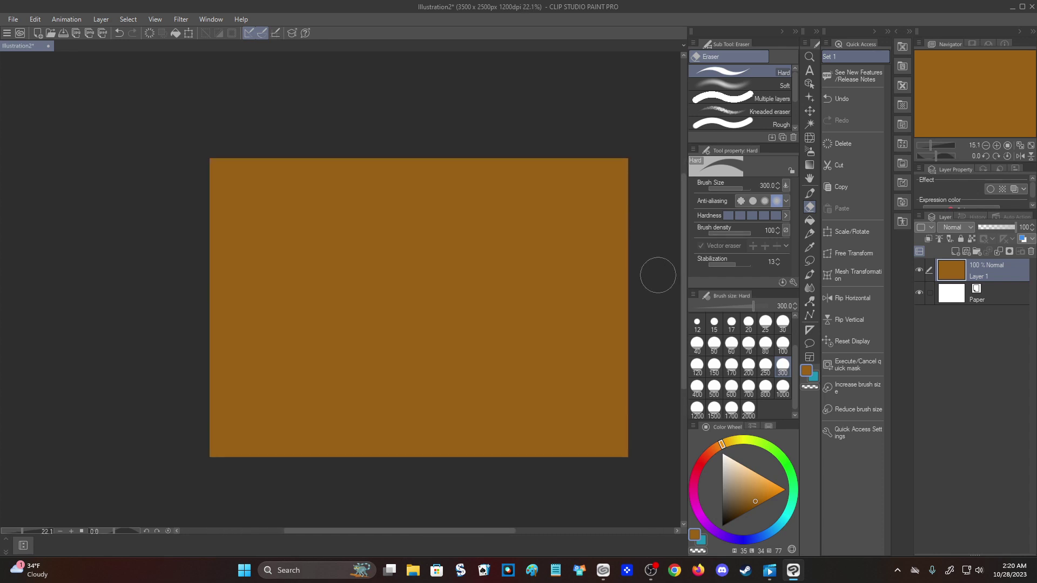
mouse_move(185, 299)
left_mouse_down()
mouse_move(240, 277)
mouse_move(648, 280)
left_mouse_up()
key("ctrl+z")
mouse_move(185, 294)
left_mouse_down()
mouse_move(481, 232)
mouse_move(645, 273)
left_mouse_up()
key("ctrl+z")
key("ctrl+y")
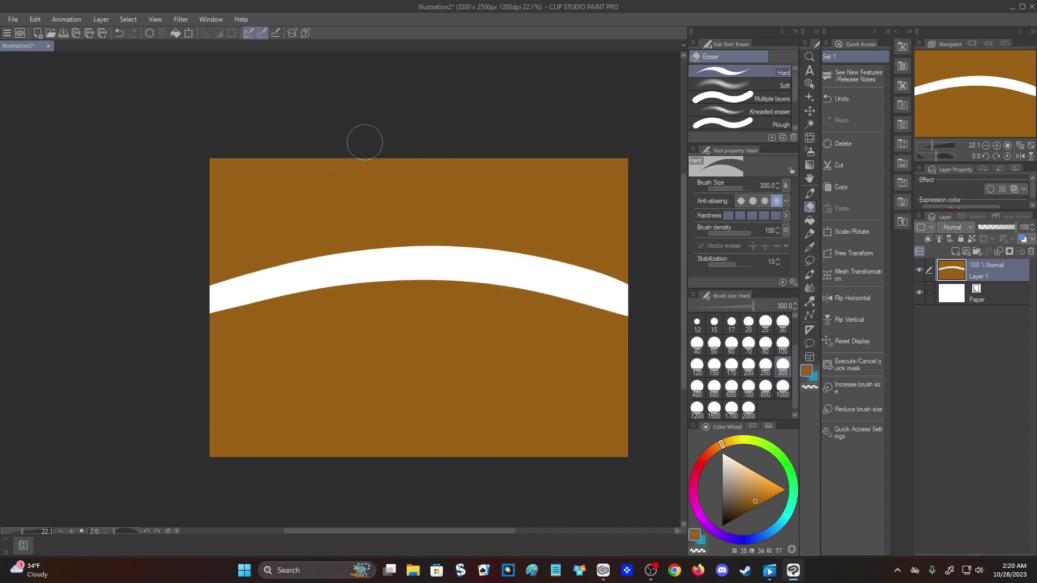
mouse_move(225, 292)
left_mouse_down()
mouse_move(204, 151)
mouse_move(248, 257)
mouse_move(574, 268)
mouse_move(625, 174)
mouse_move(586, 213)
mouse_move(500, 128)
mouse_move(350, 161)
mouse_move(260, 146)
left_mouse_up()
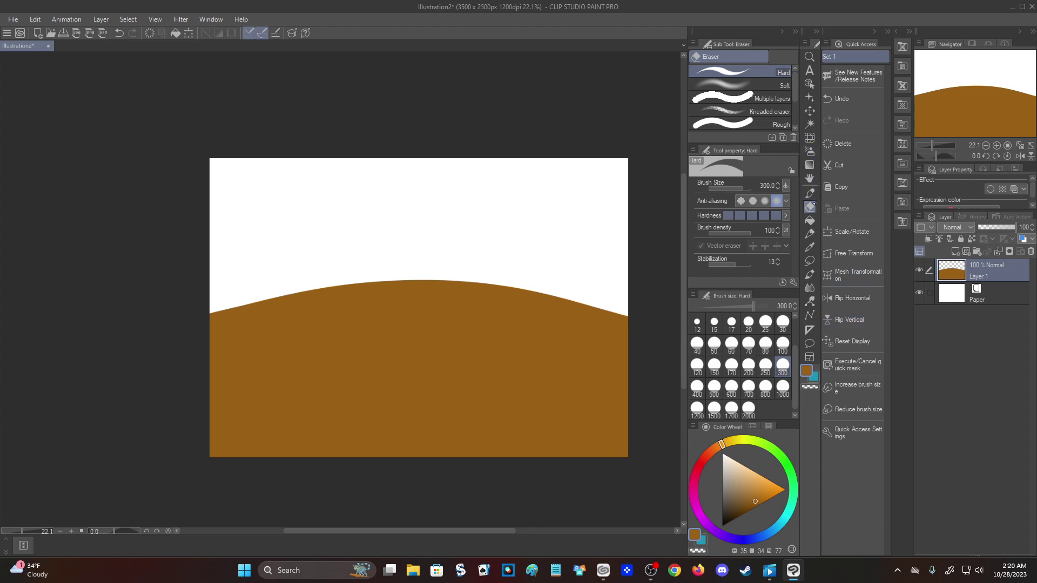
Fill the empty sky above the brown ground with near-black on a new layer.
left_click(724, 522)
left_click(810, 221)
left_click(599, 229)
key("ctrl+z")
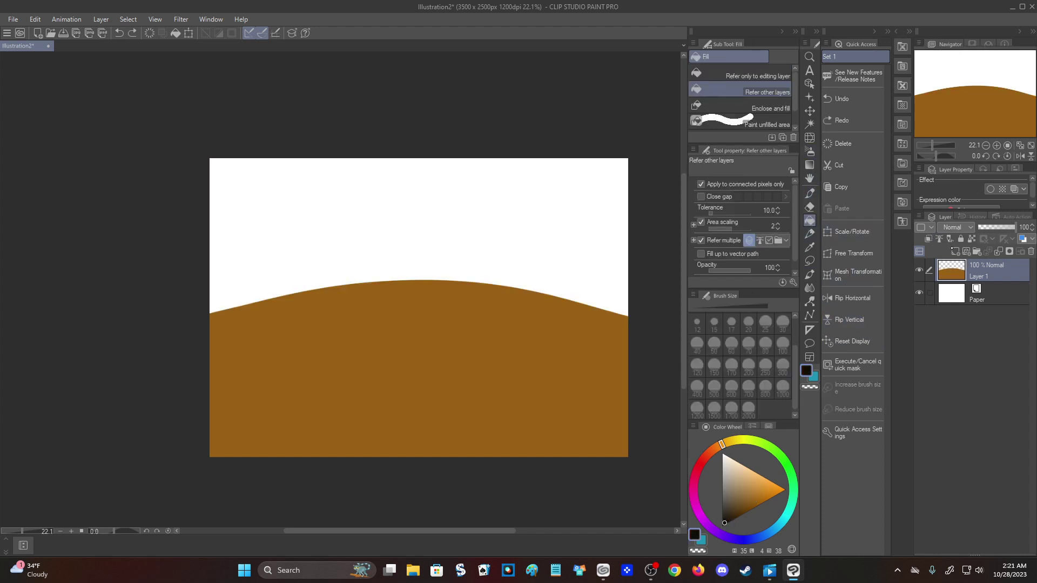
left_click(954, 252)
left_click(592, 223)
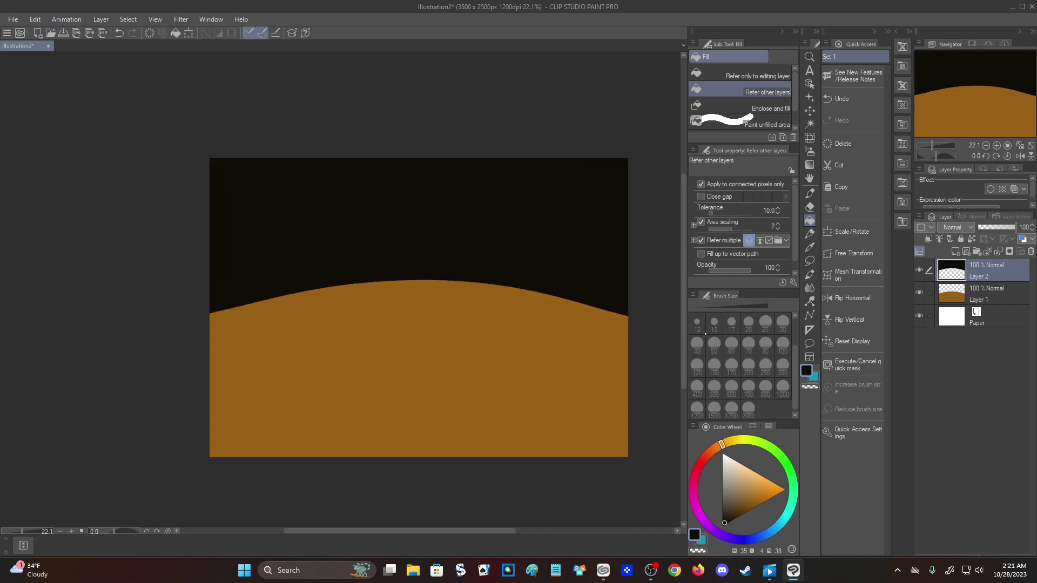
left_click(584, 382, "alt")
left_click(810, 193)
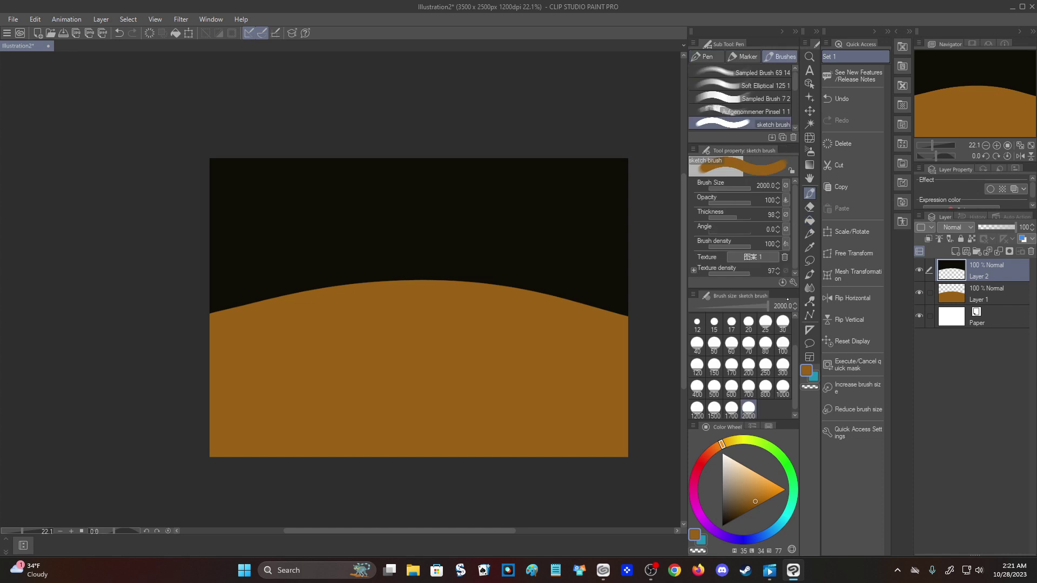
left_click_drag(734, 496, 736, 473)
left_click(697, 322)
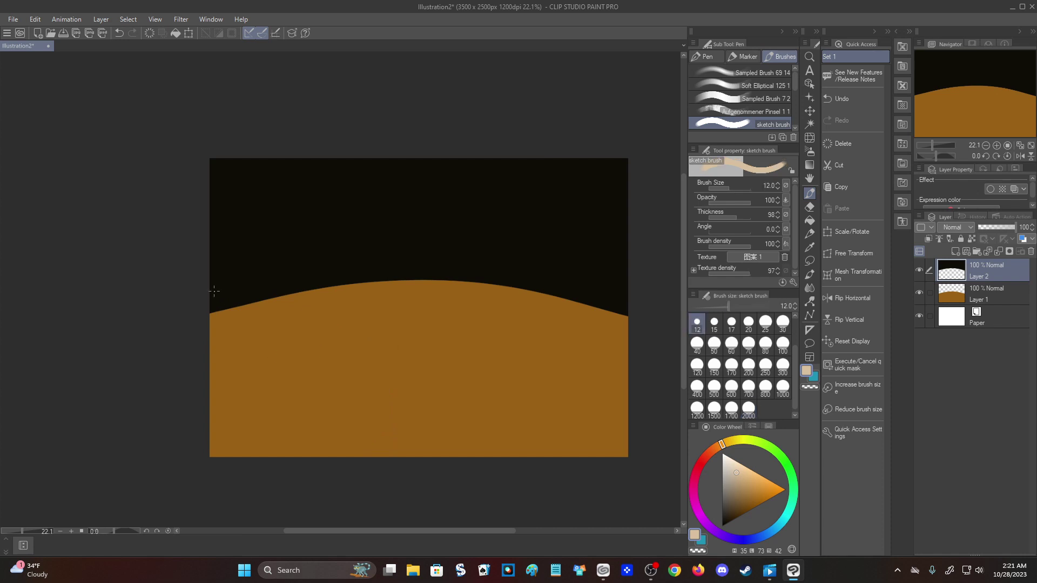
scroll(601, 271, "up", 2)
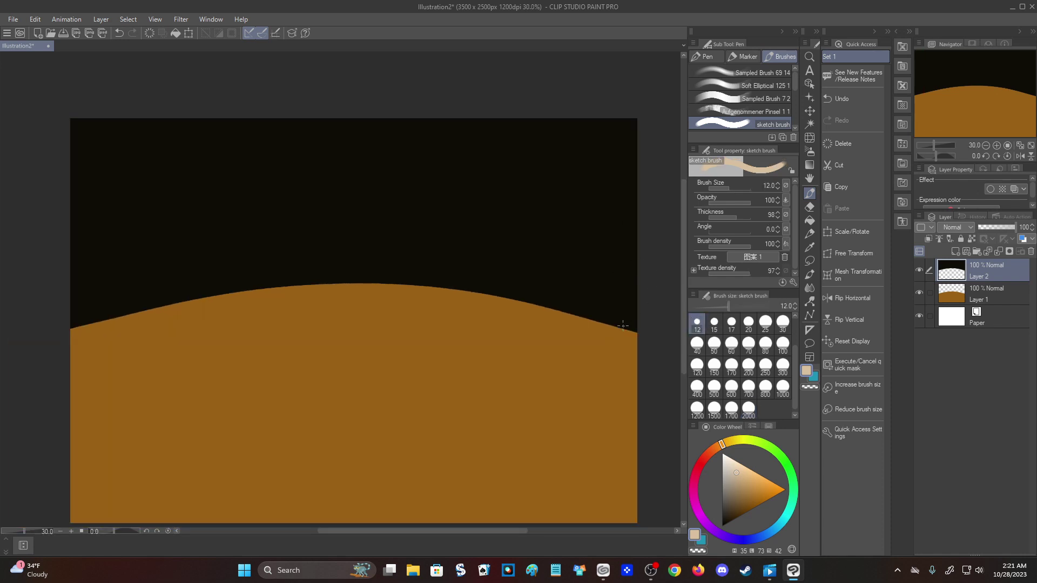
Make a slanted four-sided Polyline selection on Layer 1 in the lower middle of the brown ground.
left_click(986, 293)
scroll(383, 340, "down", 3)
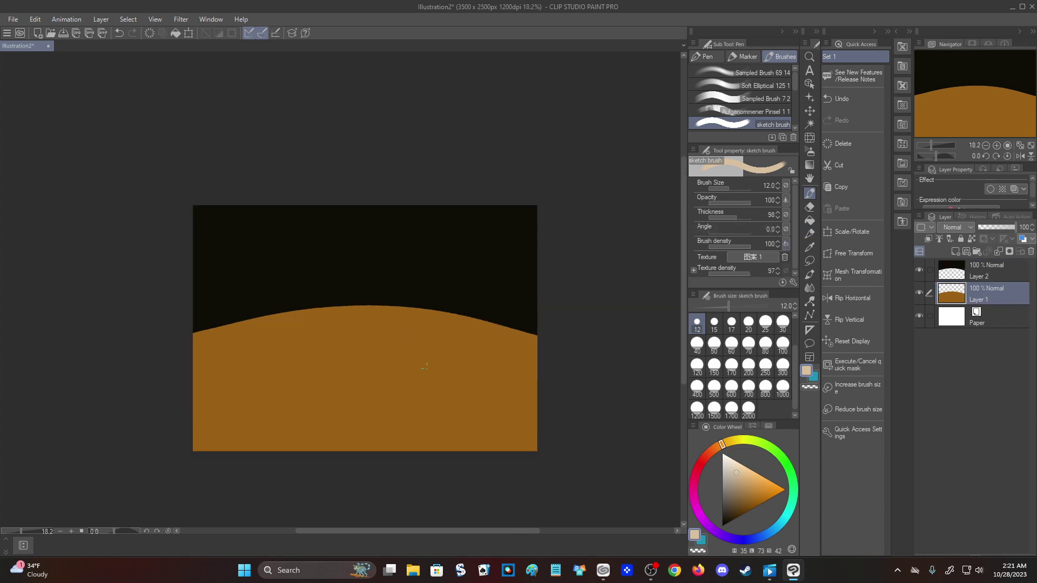
left_click(809, 261)
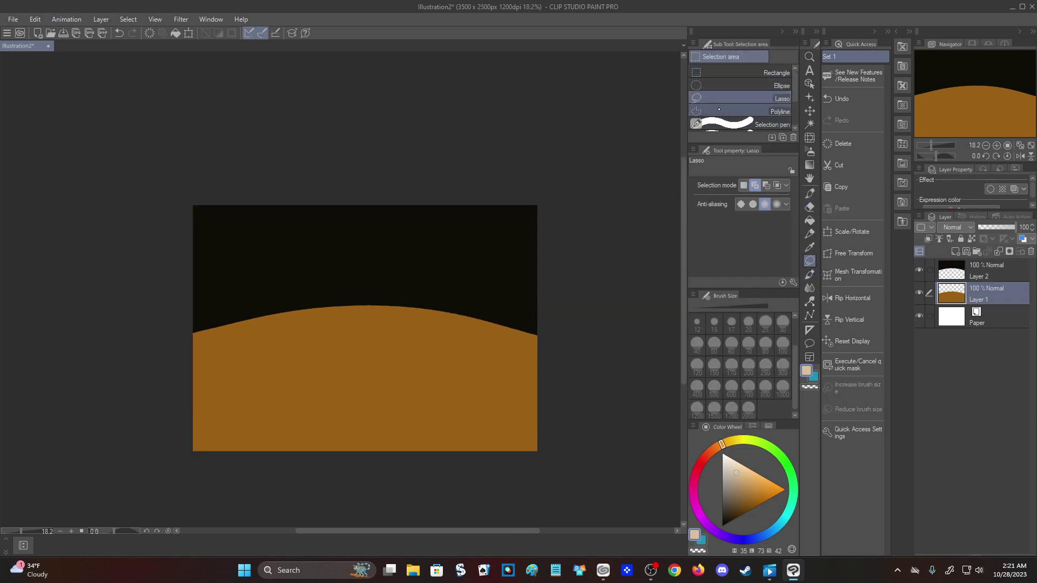
left_click(742, 111)
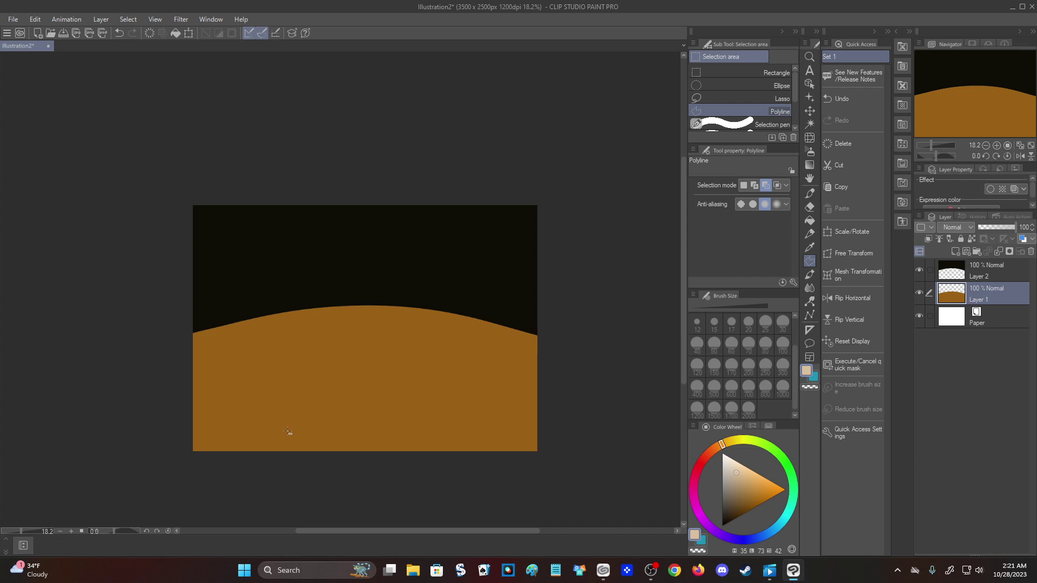
left_click(415, 387)
left_click(291, 441)
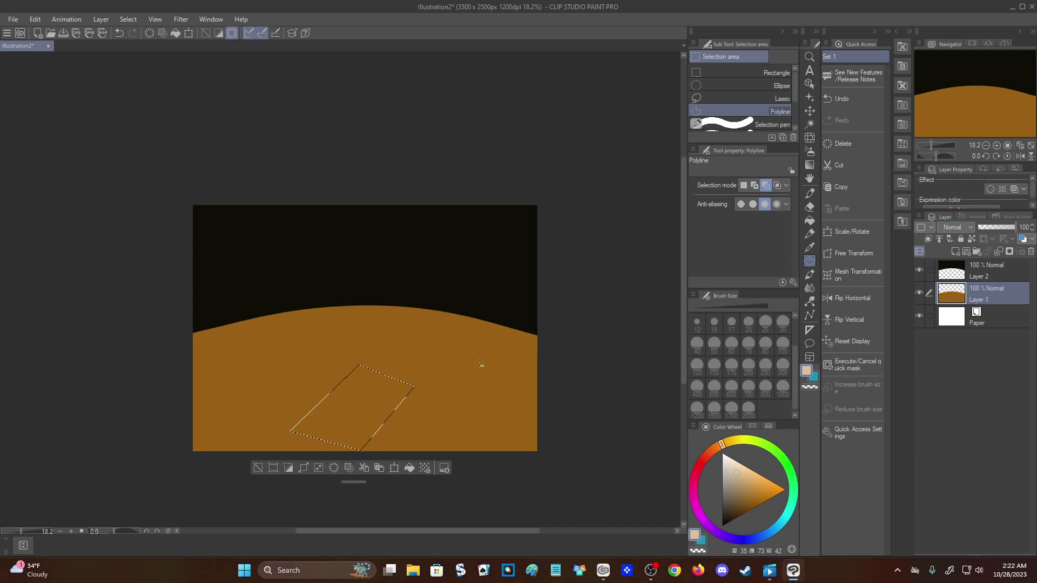
Paint the selected area off-white with the sketch brush at size 400.
left_click(724, 457)
left_click(809, 193)
left_click(697, 386)
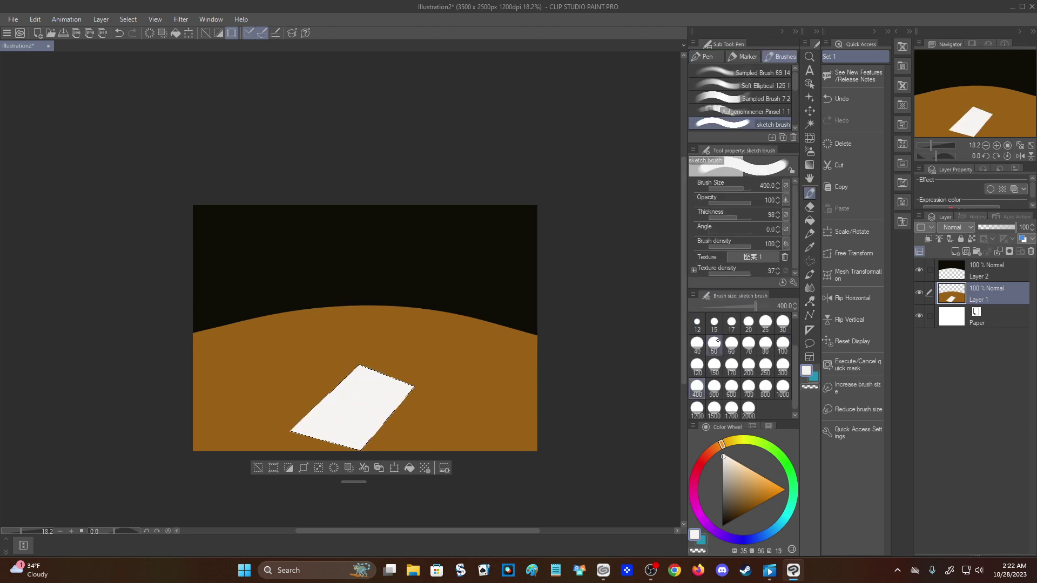
Sample the ground's brown and speckle the off-white shape with the Droplet airbrush at size 300.
right_click(483, 377)
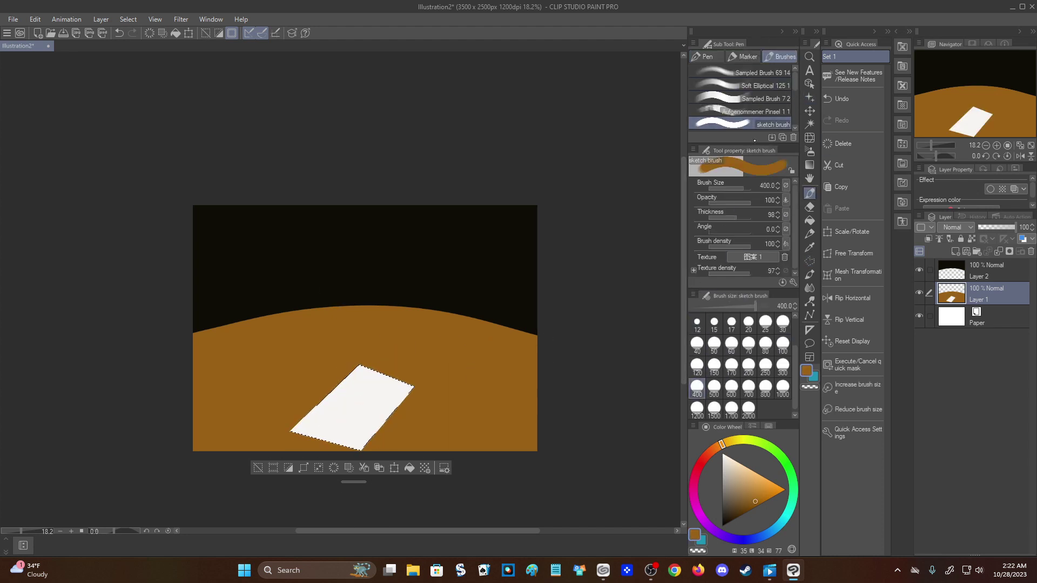
left_click(809, 151)
left_click_drag(795, 376, 794, 350)
left_click(782, 385)
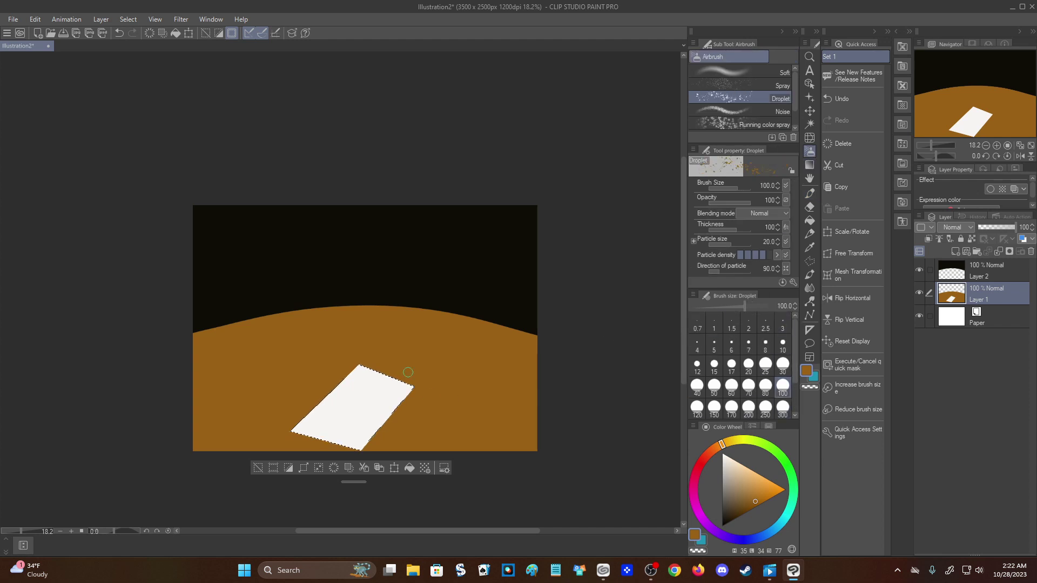
left_click(697, 408)
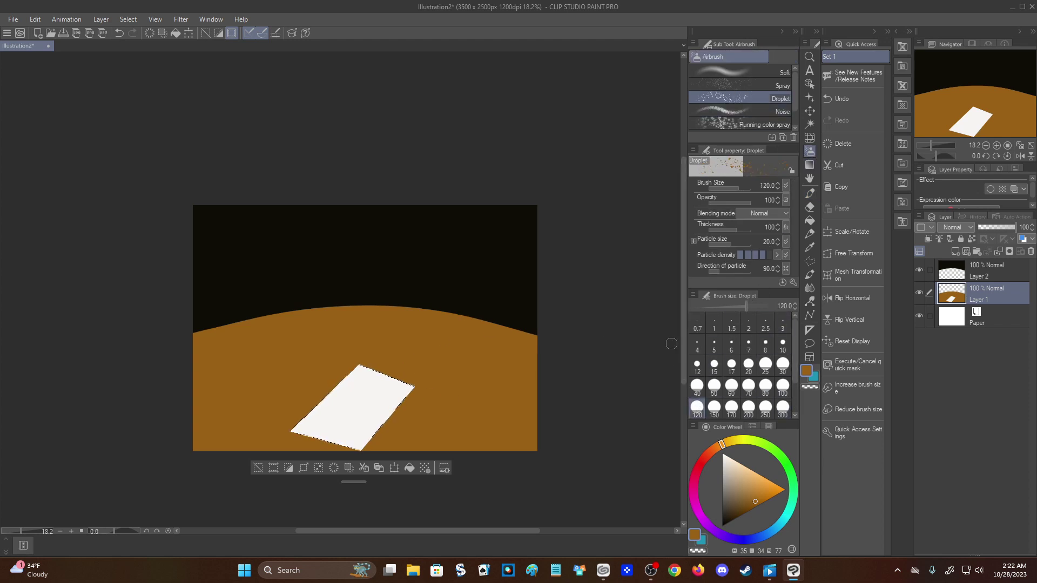
left_click(782, 408)
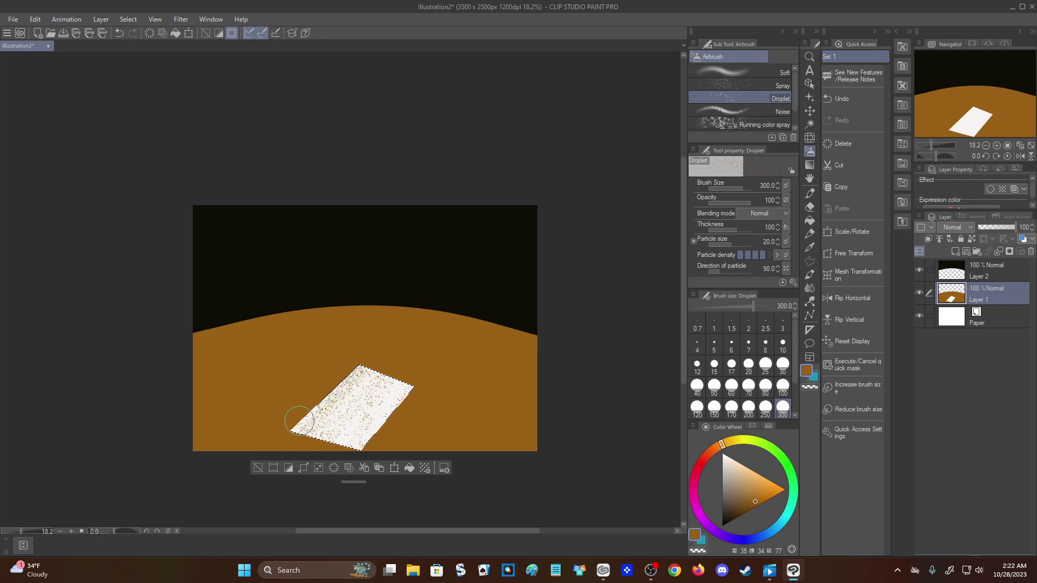
Add denser brown speckles to the selected shape with the Spray airbrush at size 600.
left_click(756, 85)
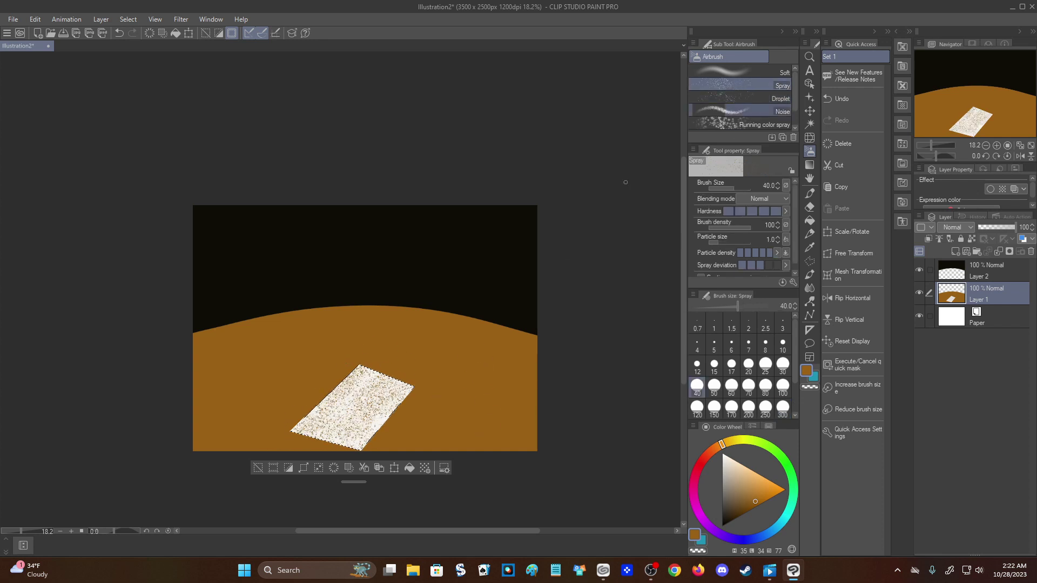
scroll(756, 378, "down", 2)
left_click(731, 394)
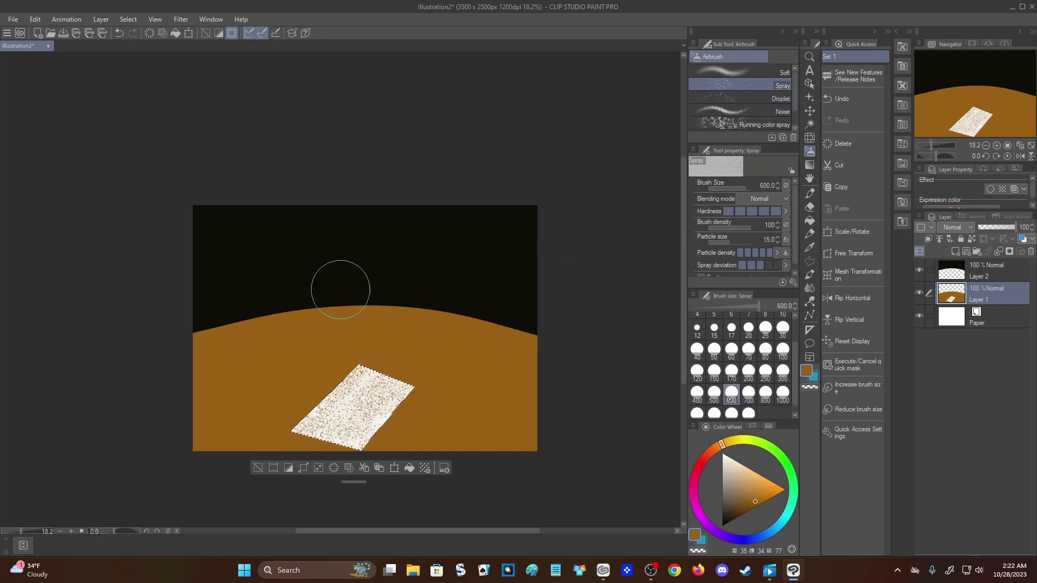
left_click_drag(348, 434, 400, 399)
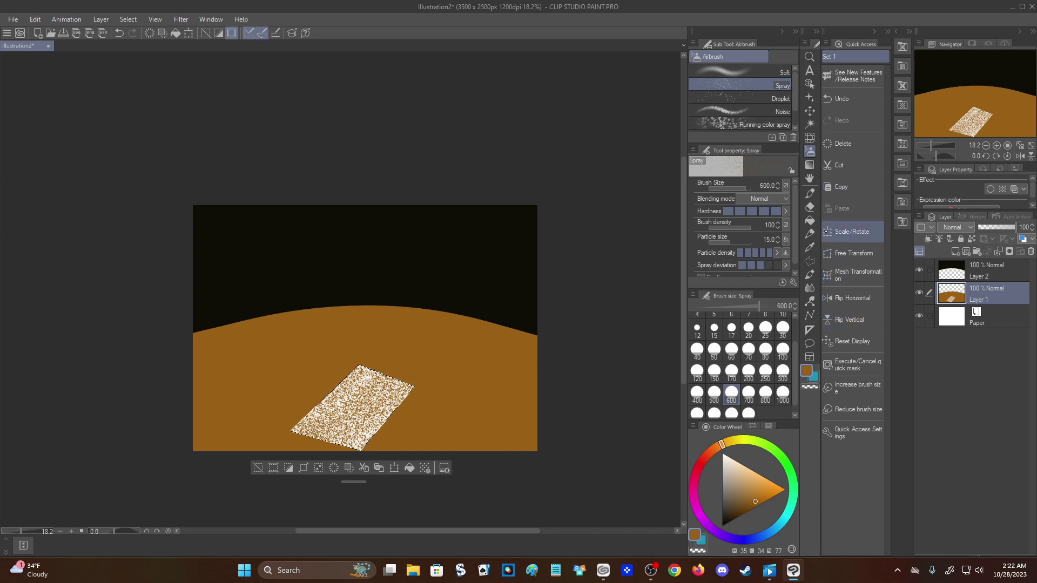
Spray dark speckles over the selected shape at size 600, and deselect it.
left_click(722, 514)
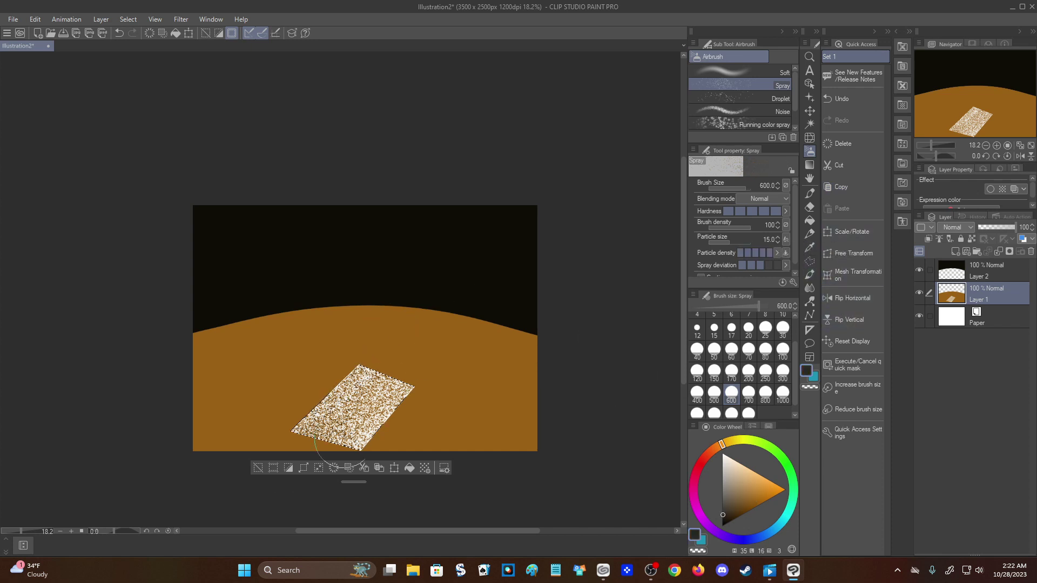
left_click_drag(403, 381, 311, 455)
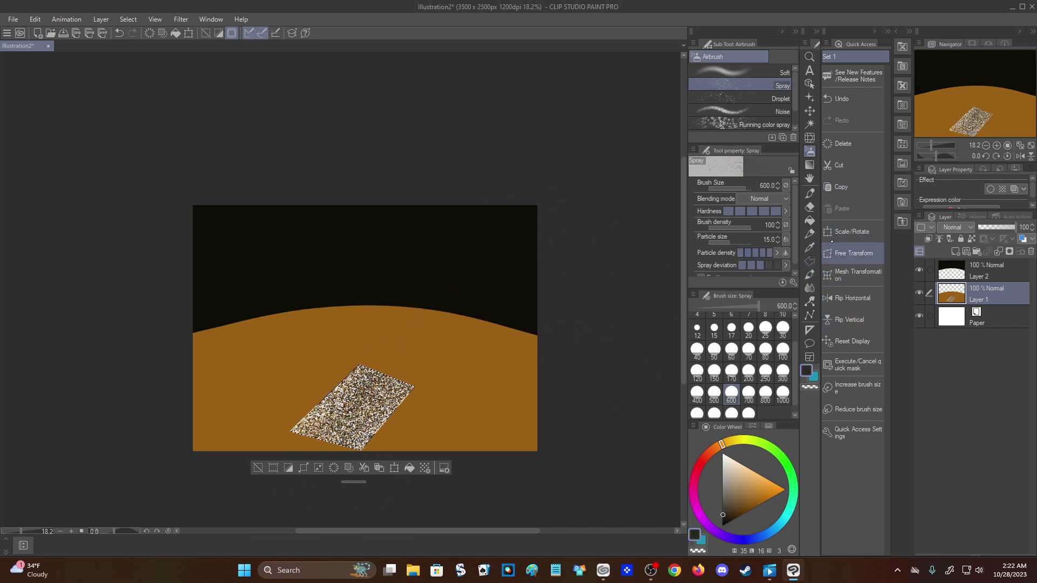
left_click(258, 468)
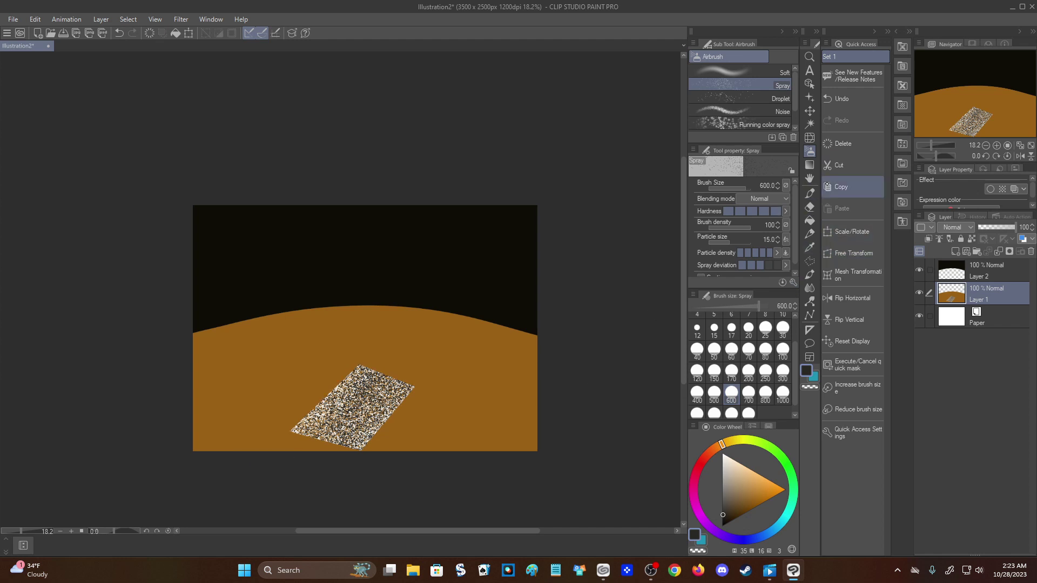
left_click(809, 207)
left_click_drag(348, 447, 426, 441)
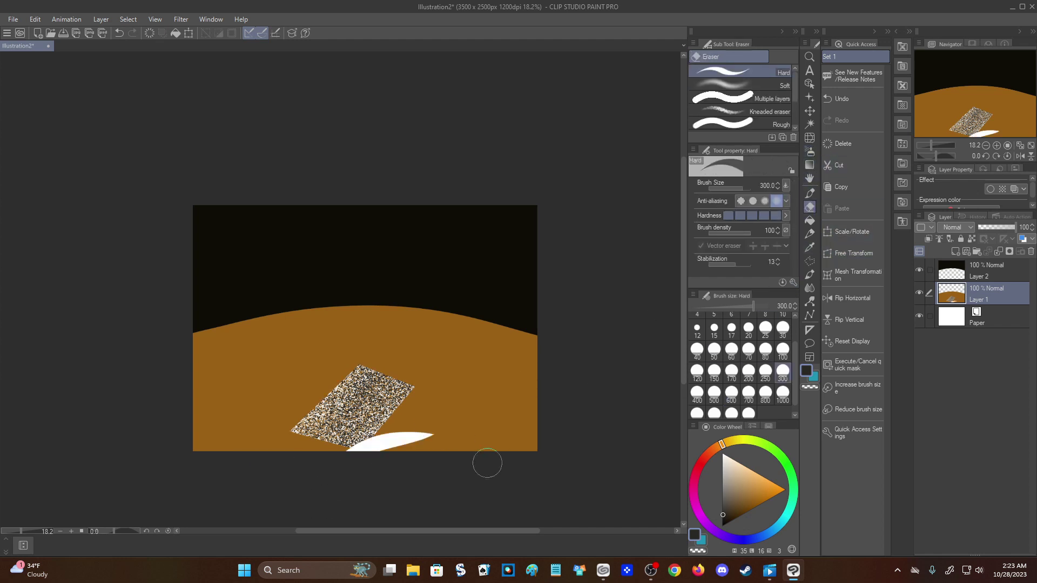
key("ctrl+z")
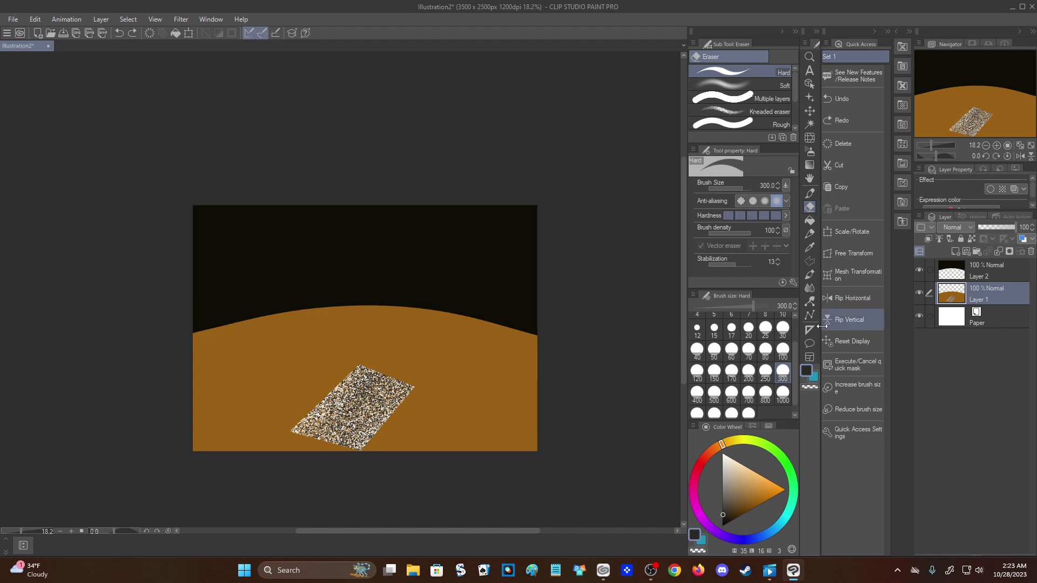
Paint a tilted black top hat on the speckled shape with the sketch brush at size 120.
left_click(809, 193)
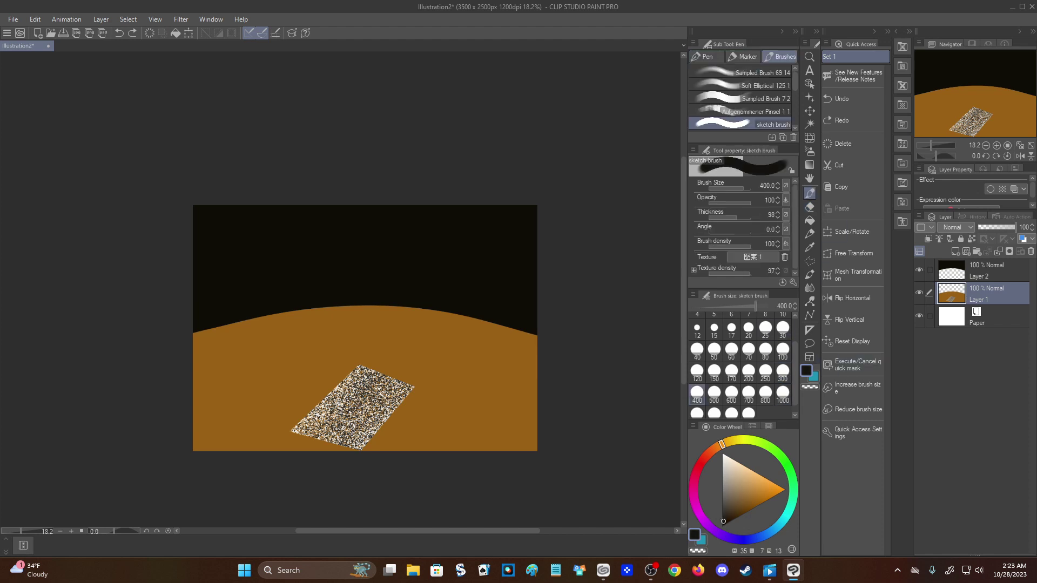
left_click(698, 372)
mouse_move(358, 394)
left_mouse_down()
mouse_move(379, 396)
mouse_move(361, 385)
mouse_move(339, 416)
mouse_move(312, 416)
mouse_move(331, 420)
mouse_move(357, 402)
mouse_move(341, 430)
mouse_move(370, 400)
mouse_move(351, 428)
mouse_move(375, 401)
mouse_move(351, 431)
mouse_move(377, 438)
mouse_move(349, 434)
left_mouse_up()
key("ctrl+z")
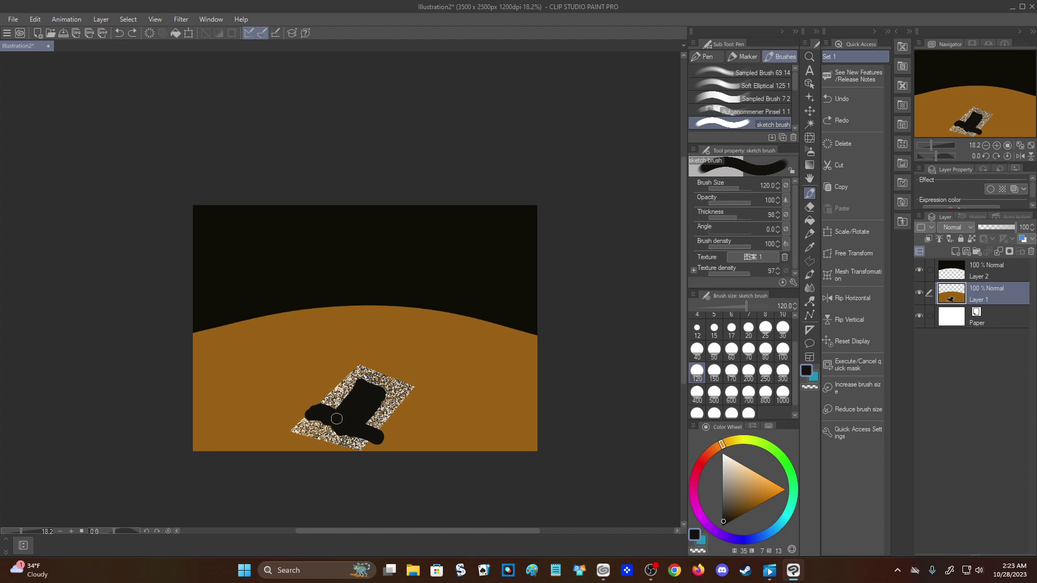
left_click_drag(320, 420, 337, 428)
mouse_move(358, 395)
left_mouse_down()
mouse_move(383, 392)
mouse_move(368, 413)
left_mouse_up()
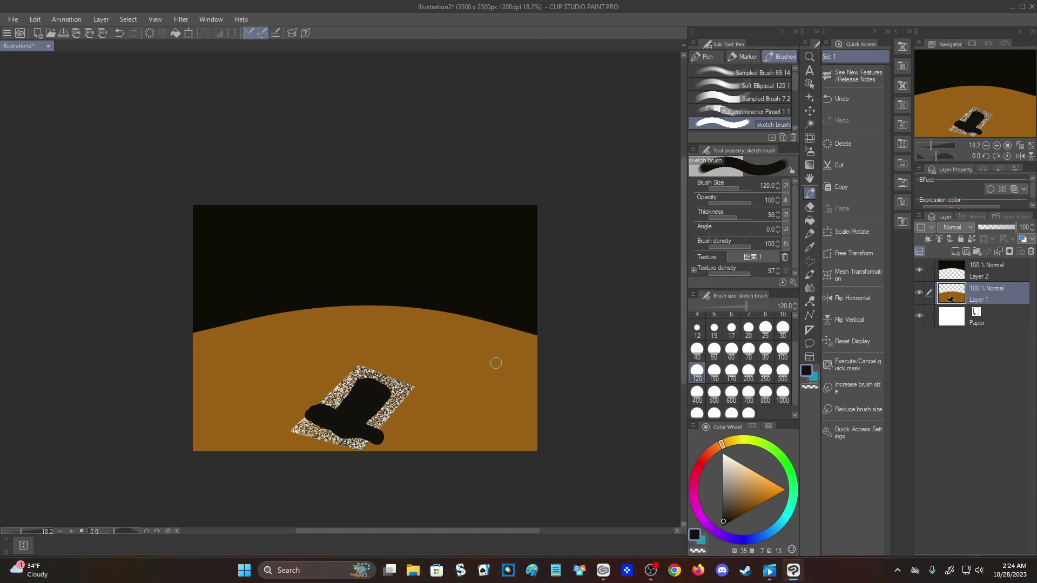
left_click(809, 207)
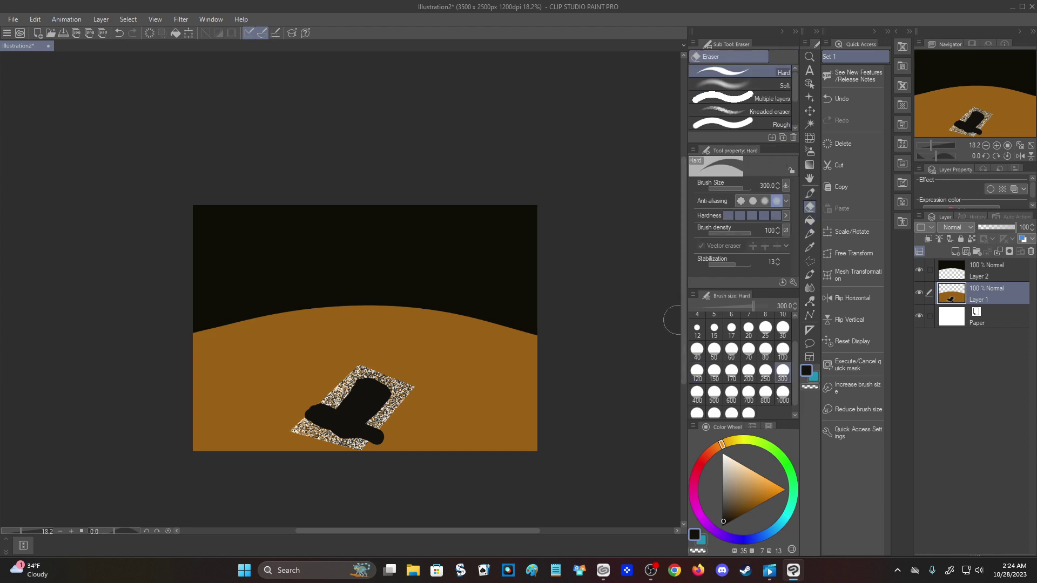
left_click(694, 378)
left_click_drag(333, 389, 391, 347)
key("ctrl+z")
Sample the ground's brown and airbrush over the speckled slab's edges so they break up into the ground.
left_click(809, 151)
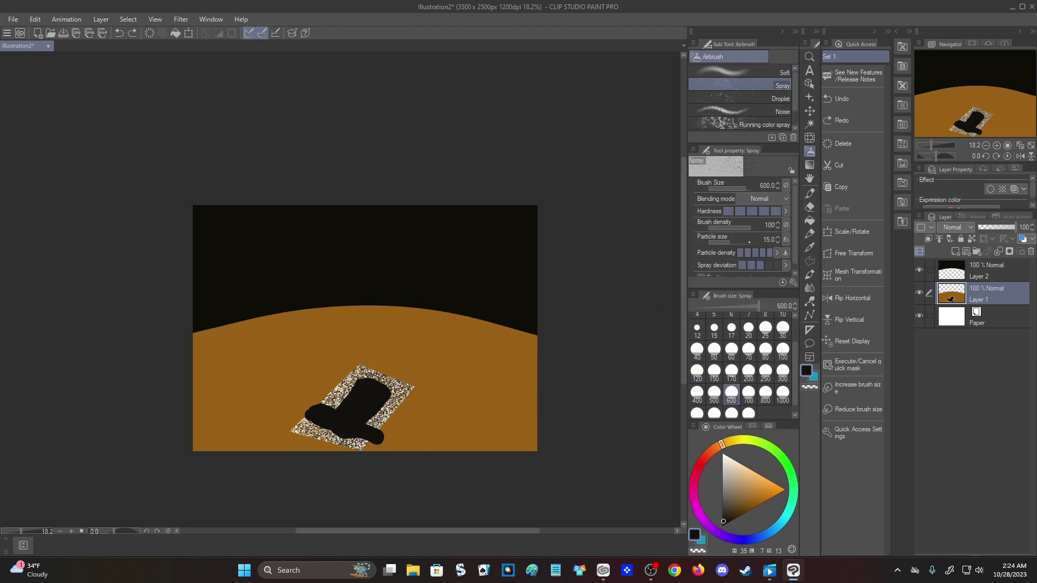
left_click(756, 72)
right_click(454, 373)
mouse_move(443, 372)
left_mouse_down()
mouse_move(459, 422)
mouse_move(443, 396)
mouse_move(447, 368)
mouse_move(433, 368)
mouse_move(456, 421)
mouse_move(544, 302)
mouse_move(456, 336)
mouse_move(565, 286)
left_mouse_up()
Shade the ground's arched upper edge with a near-black band using the Soft airbrush at size 120.
left_click(697, 348)
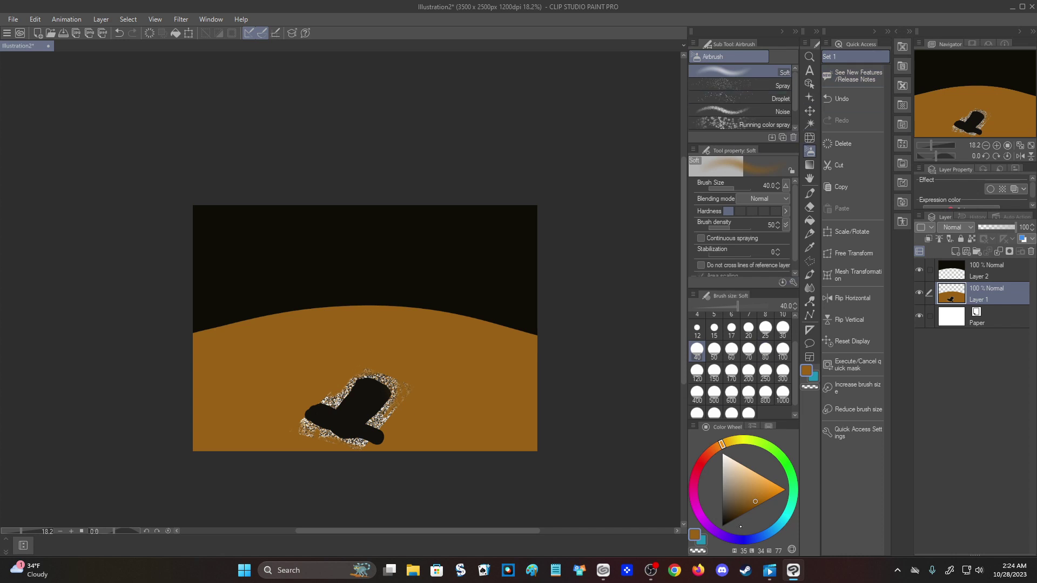
left_click_drag(741, 512, 725, 518)
left_click_drag(267, 316, 286, 347)
key("ctrl+z")
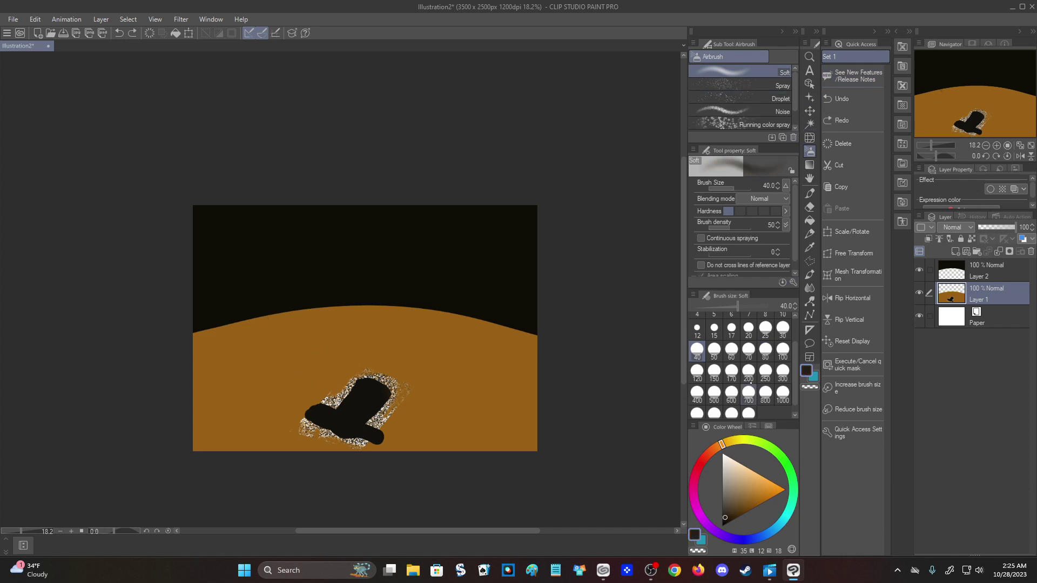
left_click(697, 371)
mouse_move(198, 346)
left_mouse_down()
mouse_move(234, 276)
mouse_move(195, 371)
mouse_move(300, 305)
mouse_move(330, 319)
mouse_move(464, 320)
mouse_move(405, 326)
mouse_move(599, 384)
mouse_move(231, 318)
mouse_move(477, 309)
mouse_move(541, 382)
mouse_move(523, 325)
mouse_move(527, 336)
mouse_move(474, 331)
mouse_move(505, 336)
mouse_move(468, 321)
mouse_move(518, 334)
left_mouse_up()
mouse_move(286, 339)
left_mouse_down()
mouse_move(212, 354)
mouse_move(261, 306)
mouse_move(218, 351)
mouse_move(359, 308)
left_mouse_up()
Paint dark, branching shadow lines over the left part of the ground with the Soft airbrush at size 120.
mouse_move(204, 369)
left_mouse_down()
mouse_move(217, 416)
mouse_move(208, 427)
left_mouse_up()
left_click_drag(232, 348, 240, 388)
left_click_drag(227, 357, 237, 428)
mouse_move(265, 340)
left_mouse_down()
mouse_move(243, 424)
mouse_move(281, 413)
mouse_move(251, 451)
left_mouse_up()
left_click_drag(284, 410, 270, 451)
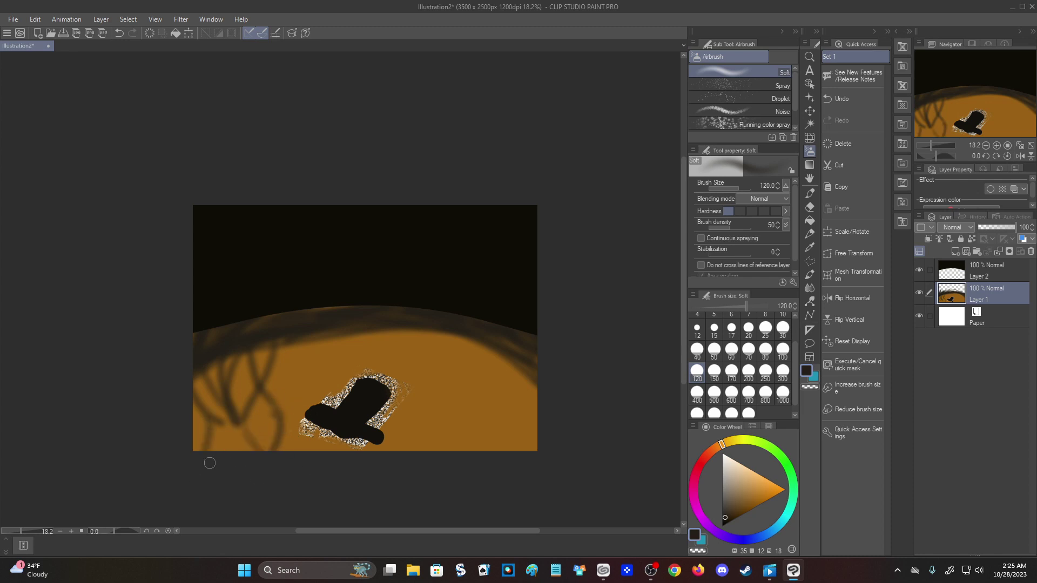
left_click_drag(301, 346, 315, 390)
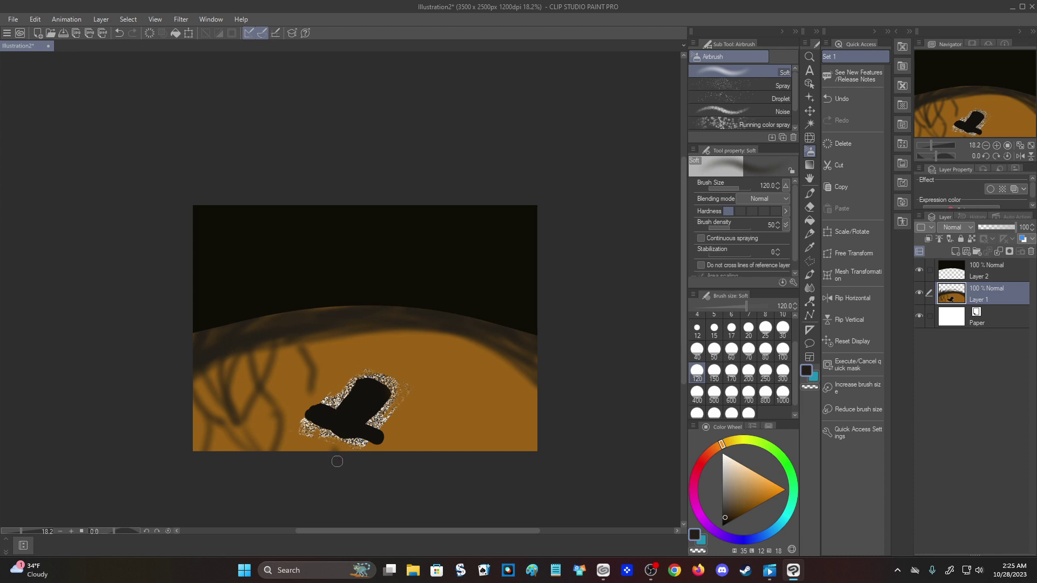
mouse_move(342, 381)
left_mouse_down()
mouse_move(336, 330)
mouse_move(280, 405)
mouse_move(277, 436)
left_mouse_up()
left_click_drag(268, 356, 316, 400)
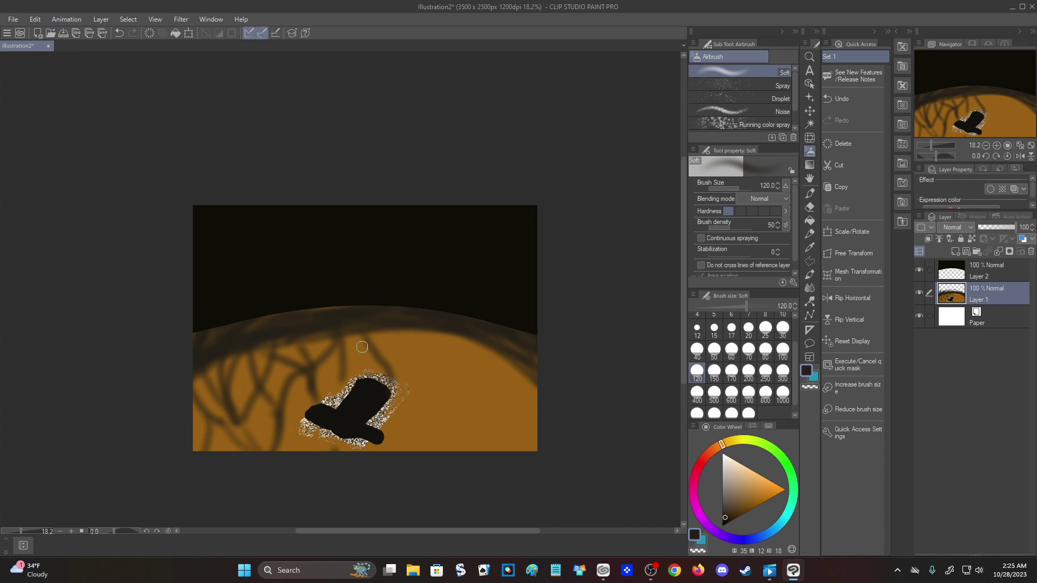
Continue the dark branching shadow lines across the middle and right part of the ground.
mouse_move(311, 380)
left_mouse_down()
mouse_move(432, 340)
mouse_move(431, 451)
left_mouse_up()
left_click_drag(398, 450, 417, 331)
mouse_move(360, 454)
left_mouse_down()
mouse_move(428, 382)
mouse_move(453, 334)
mouse_move(463, 435)
left_mouse_up()
mouse_move(476, 347)
left_mouse_down()
mouse_move(452, 514)
mouse_move(520, 432)
mouse_move(506, 451)
left_mouse_up()
left_click_drag(510, 393, 533, 455)
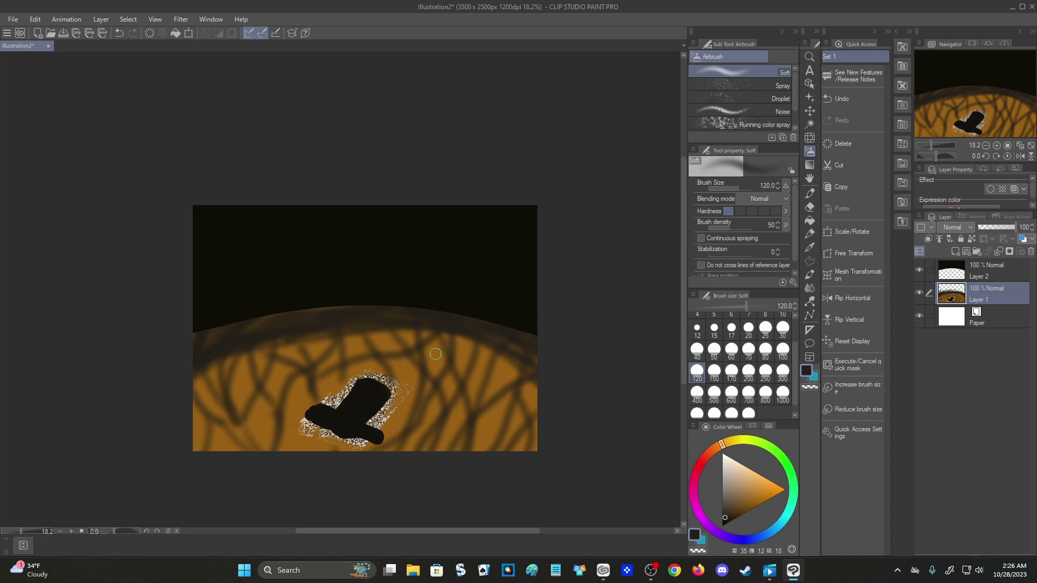
left_click_drag(417, 350, 536, 452)
Add more dark branching lines to the ground left of the hat to make the network denser.
mouse_move(271, 401)
left_mouse_down()
mouse_move(221, 451)
mouse_move(292, 444)
left_mouse_up()
left_click_drag(208, 420, 286, 448)
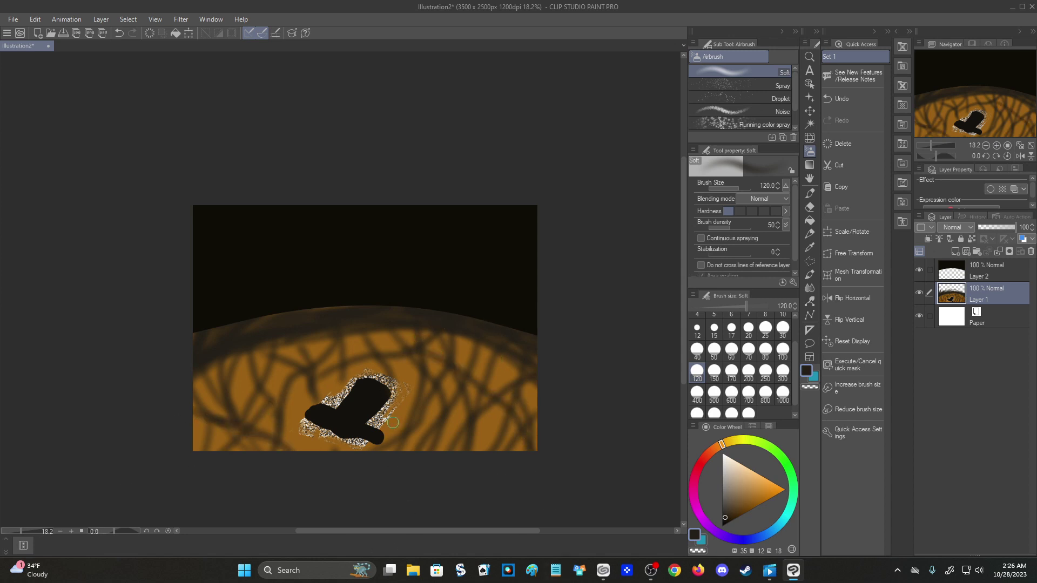
left_click_drag(291, 387, 289, 449)
left_click_drag(254, 360, 244, 435)
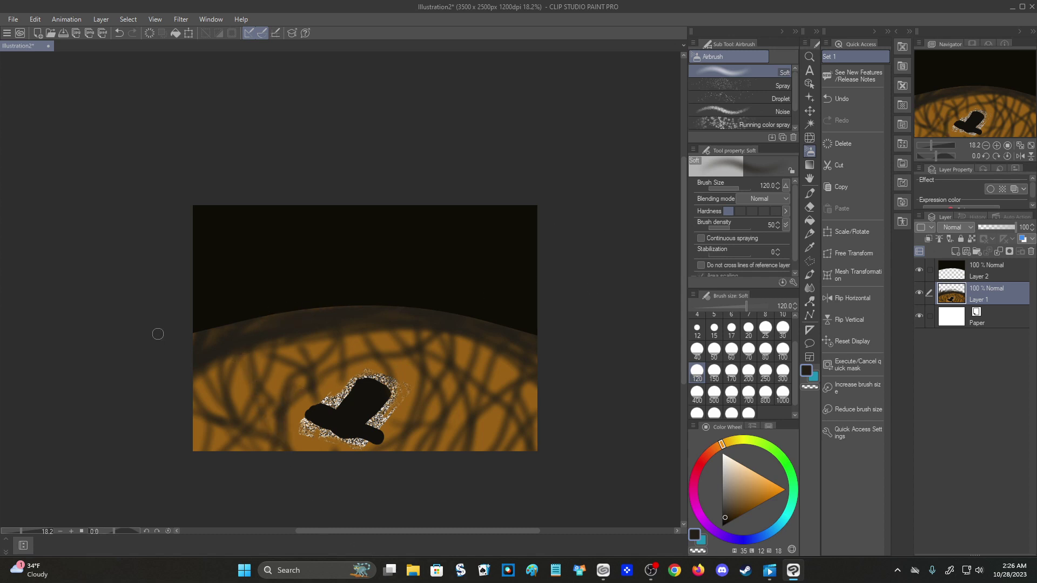
Choose a lighter orange-brown, set the Soft airbrush to size 12 and make Layer 2 the active layer.
left_click(758, 499)
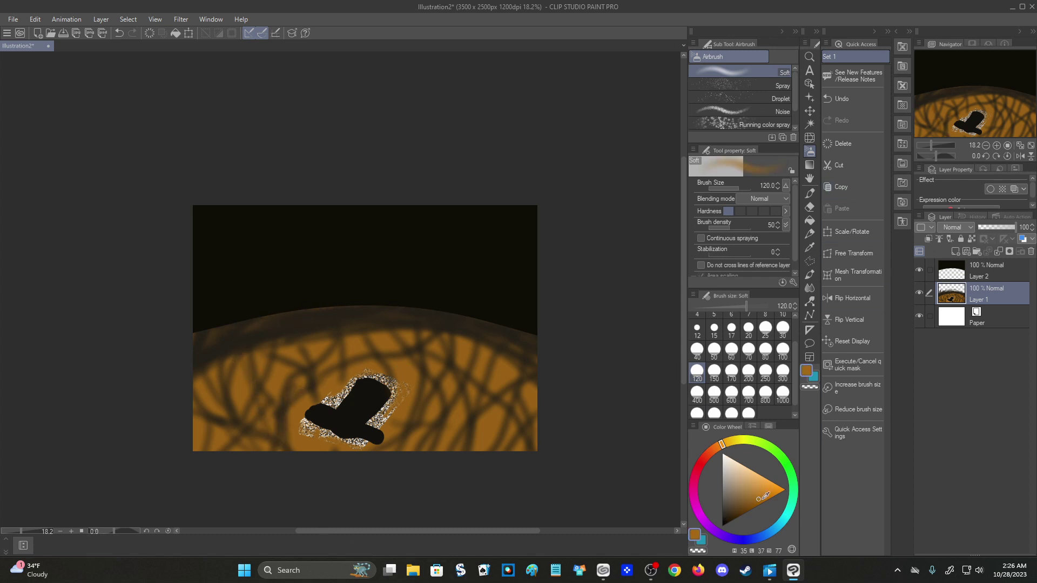
left_click(754, 494)
left_click(697, 329)
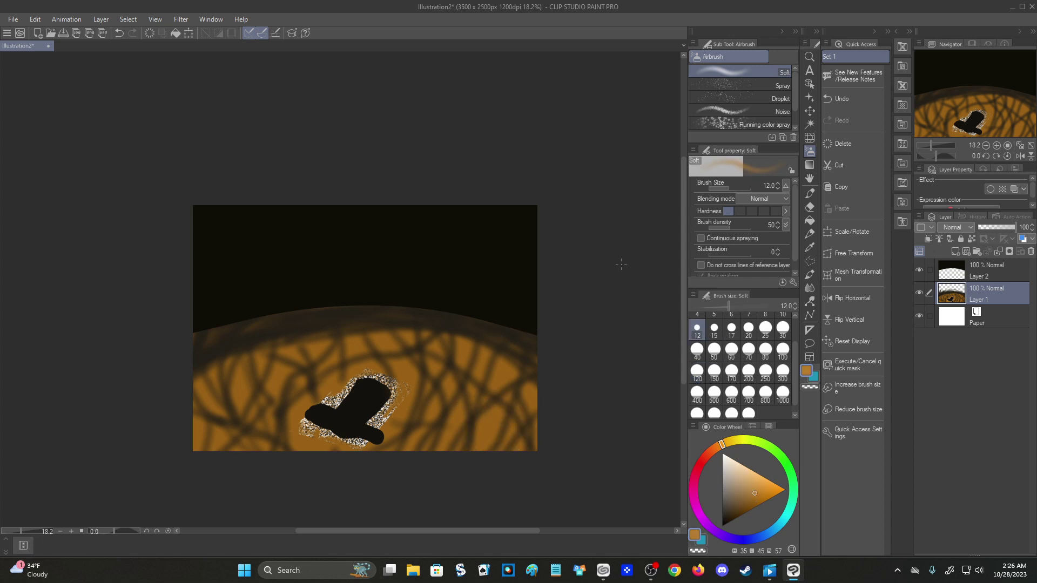
left_click(946, 268)
Try short, light strands at the right end of the dark sky with the Soft airbrush, up to size 30.
key("bracketright")
key("bracketright")
key("bracketright")
key("ctrl+z")
left_click_drag(528, 331, 535, 321)
key("ctrl+z")
left_click(743, 488)
key("bracketright")
key("bracketright")
left_click_drag(536, 317, 528, 330)
key("ctrl+z")
left_click(738, 477)
mouse_move(535, 326)
left_mouse_down()
mouse_move(587, 260)
mouse_move(529, 297)
left_mouse_up()
key("ctrl+z")
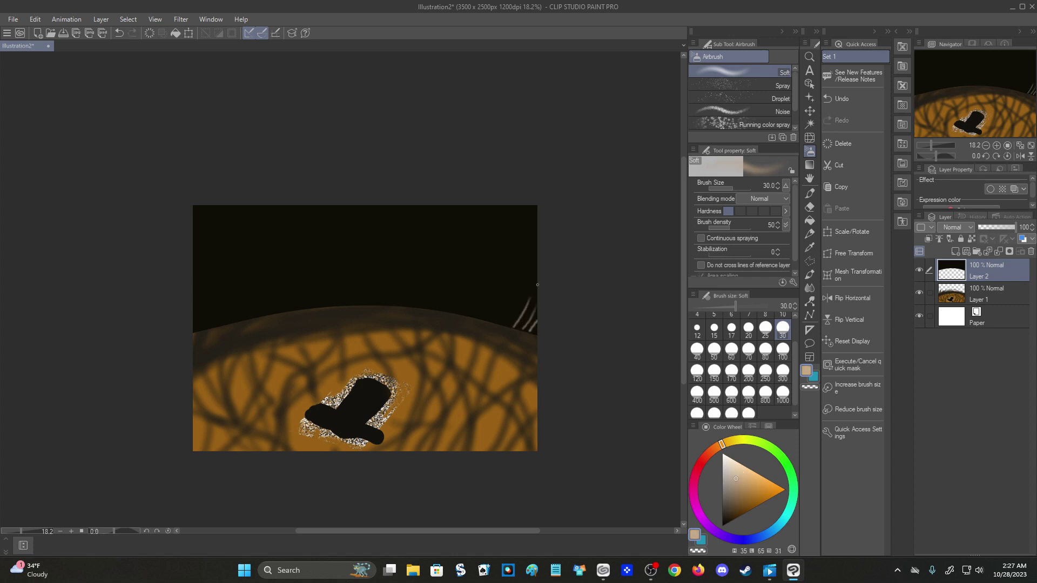
key("ctrl+z")
key("ctrl+z")
key("ctrl+z")
Test short strokes at the sky's right edge with the sketch brush at size 30, and settle on a medium tan-brown.
key("p")
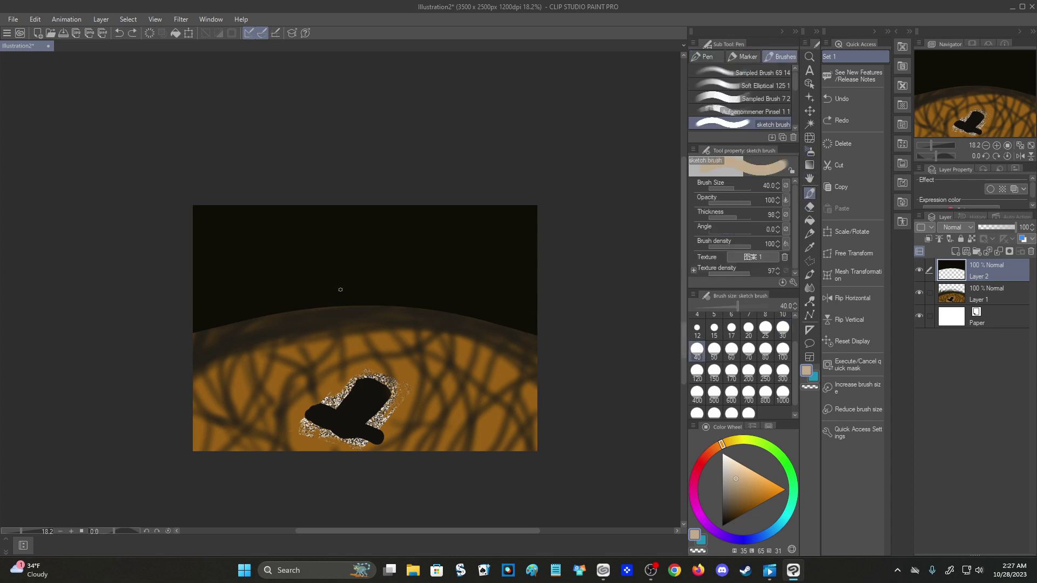
key("bracketleft")
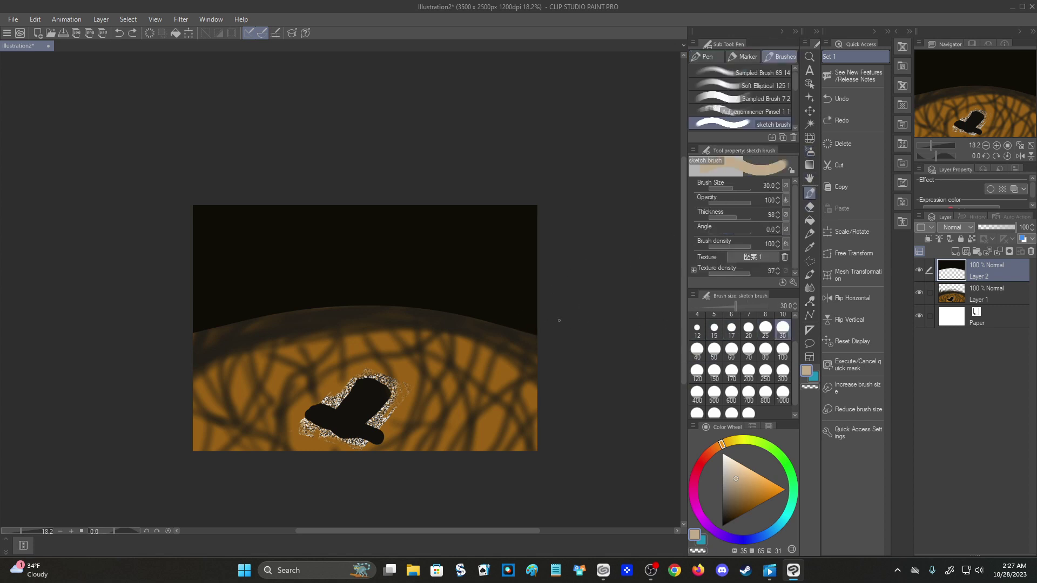
mouse_move(528, 329)
left_mouse_down()
mouse_move(531, 295)
mouse_move(503, 293)
left_mouse_up()
key("ctrl+z")
key("ctrl+z")
key("ctrl+z")
key("ctrl+z")
left_click(743, 483)
left_click_drag(532, 332, 536, 300)
key("ctrl+z")
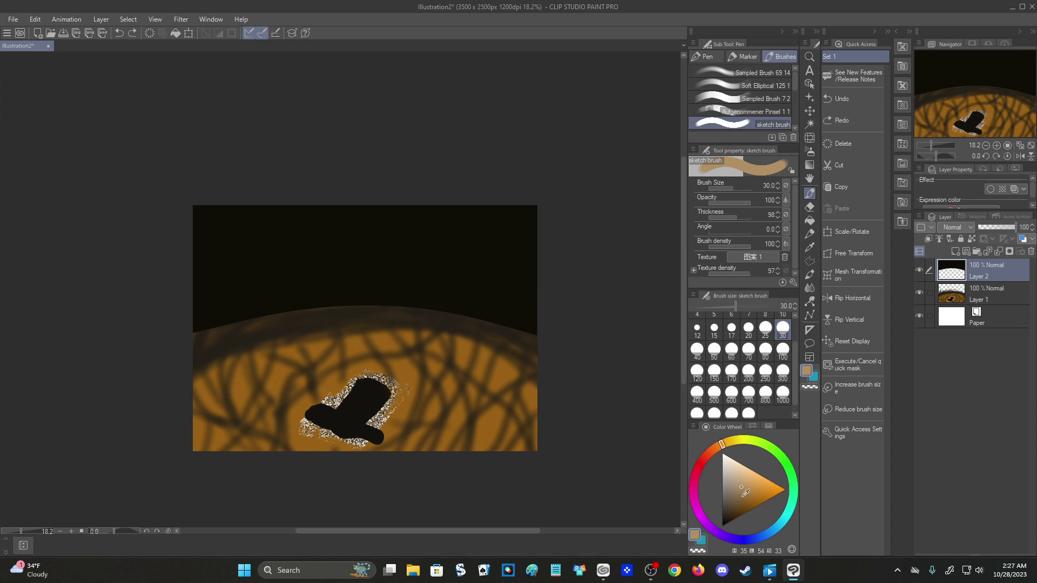
left_click(746, 493)
Paint a row of short tan-brown upright strokes above the right side of the arched ground, redoing uneven ones.
mouse_move(528, 331)
left_mouse_down()
mouse_move(536, 316)
mouse_move(527, 301)
mouse_move(445, 290)
left_mouse_up()
key("ctrl+z")
key("ctrl+z")
key("ctrl+z")
key("ctrl+z")
key("ctrl+z")
key("ctrl+z")
key("ctrl+z")
key("ctrl+z")
key("ctrl+z")
key("ctrl+z")
mouse_move(495, 325)
left_mouse_down()
mouse_move(503, 297)
mouse_move(505, 306)
left_mouse_up()
key("ctrl+z")
key("ctrl+z")
key("ctrl+z")
Extend the row of upright strokes to the crest of the arch, and redo the uneven strokes there.
mouse_move(432, 311)
left_mouse_down()
mouse_move(433, 242)
mouse_move(433, 293)
mouse_move(421, 292)
mouse_move(420, 307)
mouse_move(421, 291)
mouse_move(406, 303)
mouse_move(409, 272)
mouse_move(397, 306)
mouse_move(403, 275)
mouse_move(386, 304)
mouse_move(355, 285)
left_mouse_up()
key("ctrl+z")
key("ctrl+z")
key("ctrl+z")
key("ctrl+z")
key("ctrl+z")
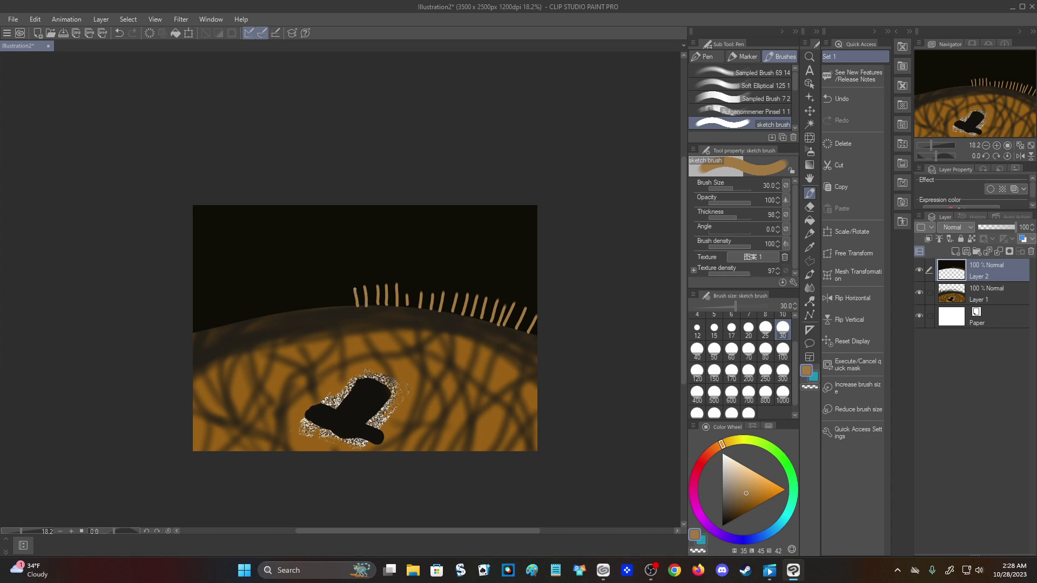
key("ctrl+z")
mouse_move(406, 299)
left_mouse_down()
mouse_move(405, 279)
mouse_move(431, 283)
left_mouse_up()
key("ctrl+z")
key("ctrl+z")
key("ctrl+z")
key("ctrl+z")
Continue the upright strokes to the left canvas edge, and trim their tips with the sky's black at size 40.
mouse_move(334, 307)
left_mouse_down()
mouse_move(332, 278)
mouse_move(330, 290)
mouse_move(312, 280)
mouse_move(209, 295)
mouse_move(193, 314)
left_mouse_up()
key("ctrl+z")
key("ctrl+z")
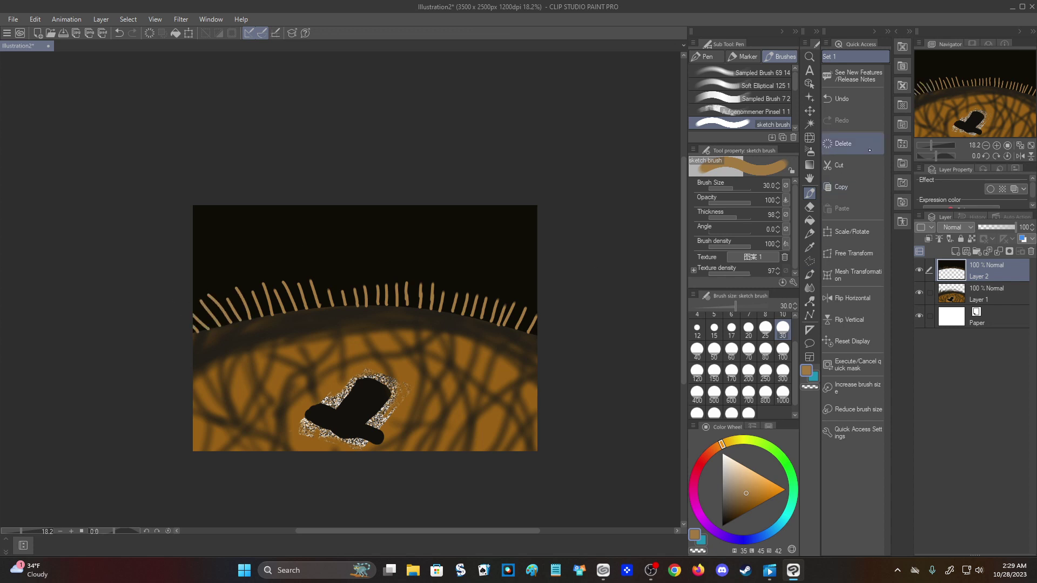
right_click(483, 234)
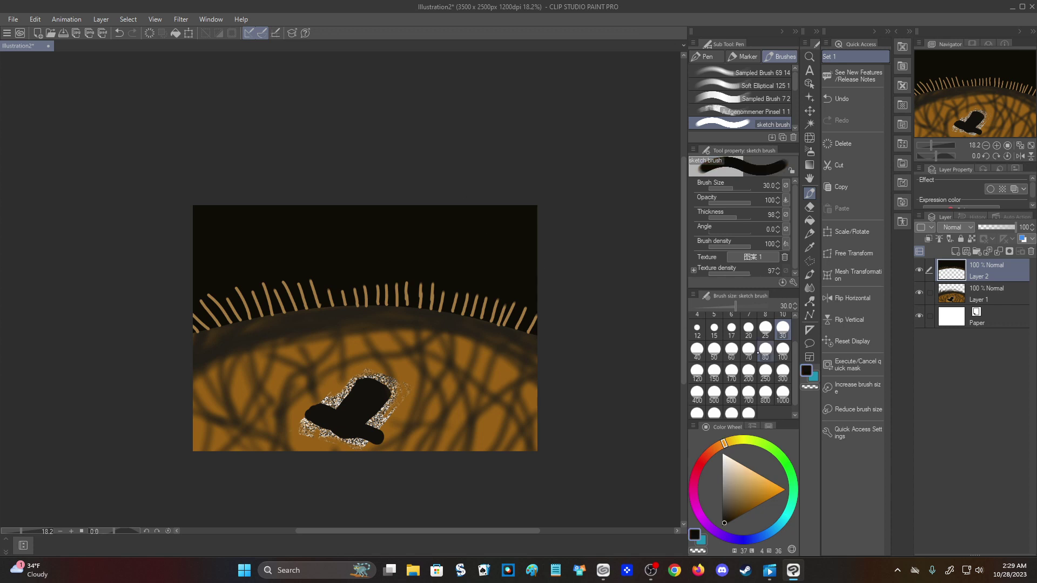
left_click(697, 351)
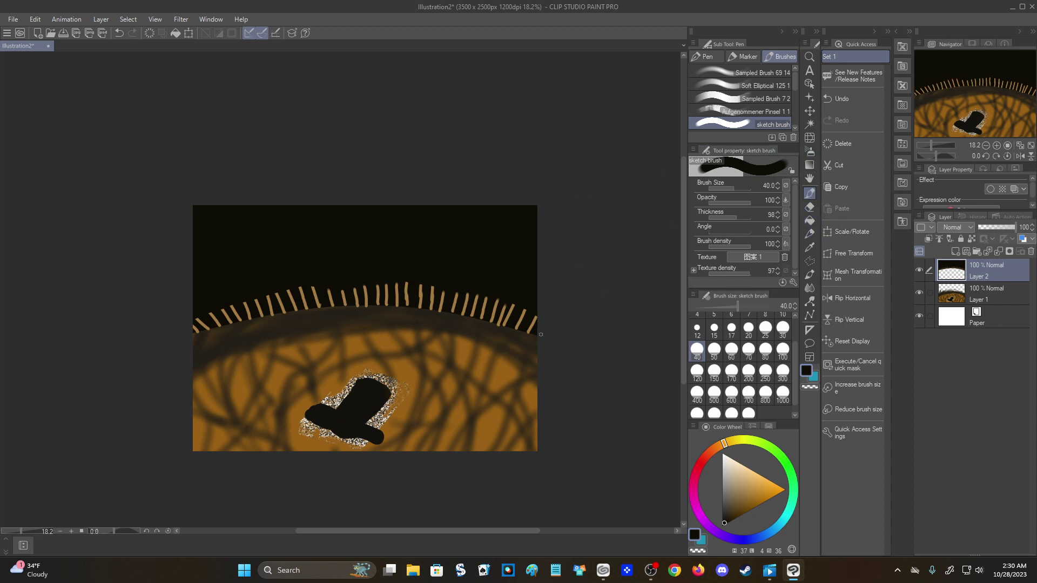
Sample the strokes' tan-brown and fill the gap left of the arch's crest with upright strokes at size 30.
left_click(533, 317, "alt")
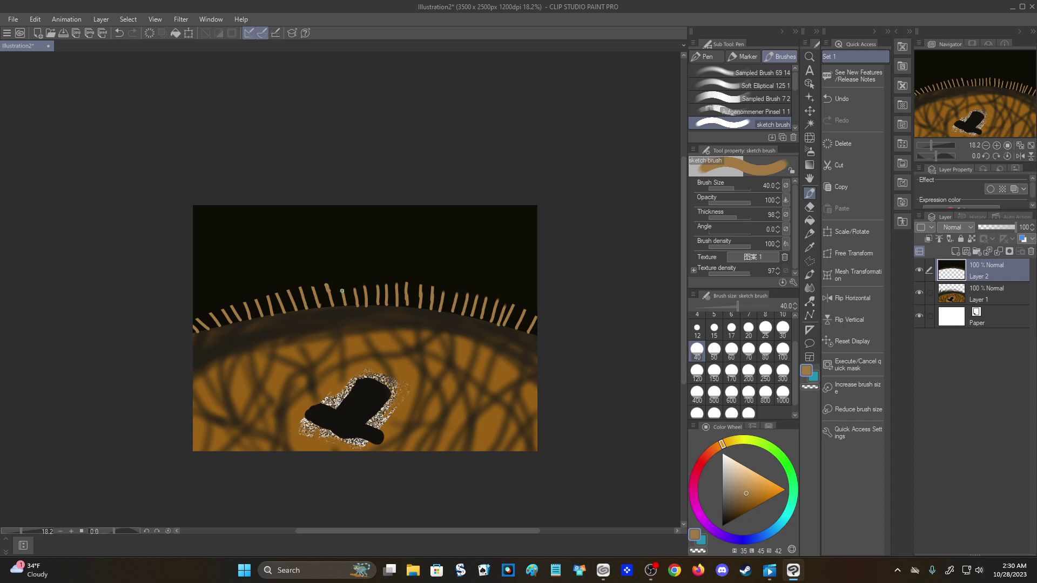
left_click_drag(356, 290, 352, 274)
key("ctrl+z")
key("ctrl+z")
key("ctrl+z")
left_click(748, 329)
left_click_drag(328, 291, 326, 281)
key("ctrl+z")
key("bracketright")
key("bracketright")
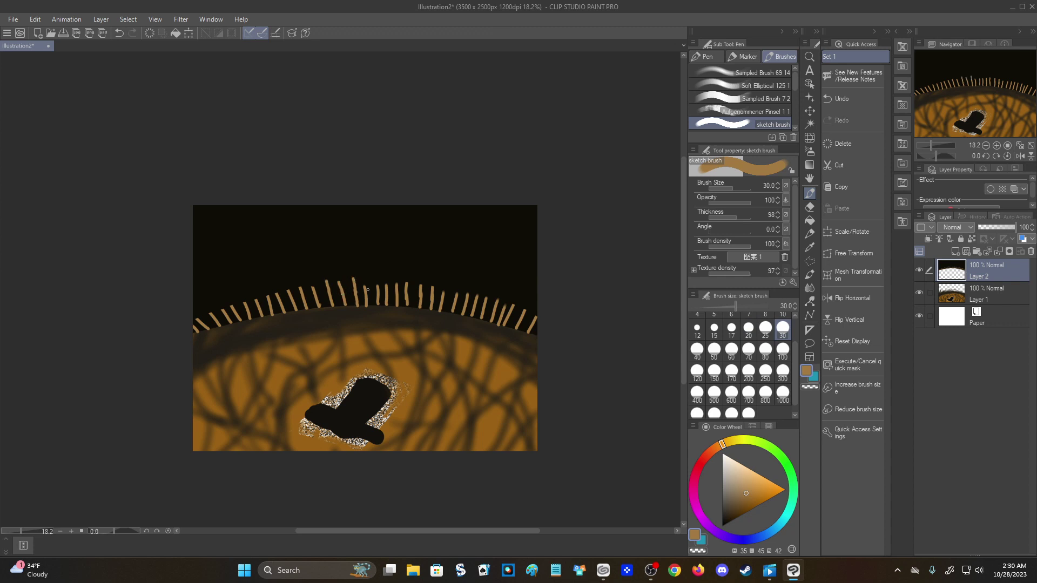
Repaint the upright strokes over the arch's crest to match the height of their neighbours.
key("ctrl+z")
mouse_move(378, 295)
left_mouse_down()
mouse_move(377, 274)
mouse_move(397, 274)
left_mouse_up()
key("ctrl+z")
key("ctrl+z")
key("ctrl+z")
key("ctrl+z")
Sample the ground's brown and outline a panel in the sky's upper-left corner with the sketch brush at size 30.
left_click(301, 243, "alt")
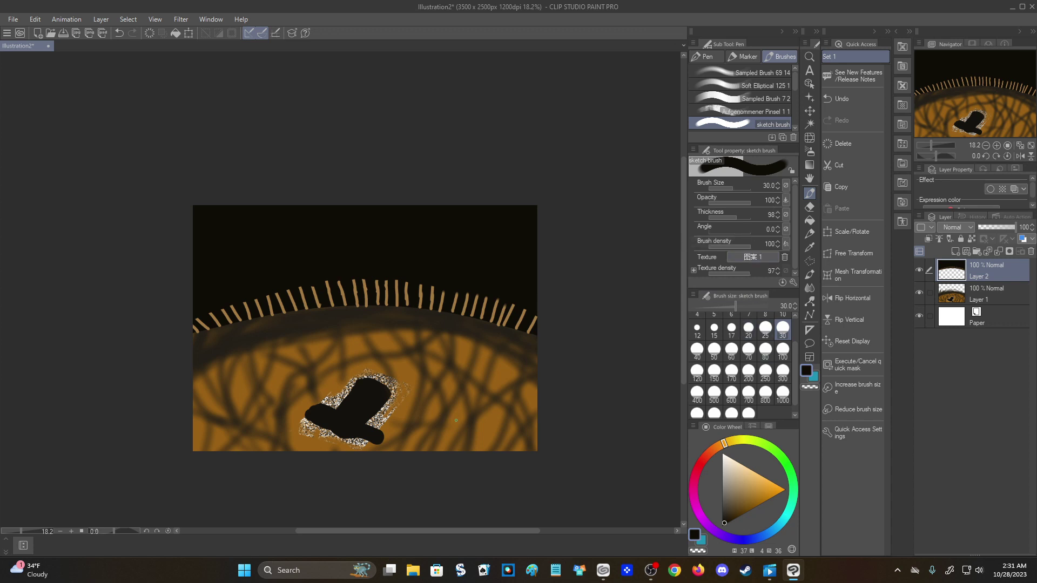
left_click(411, 367, "alt")
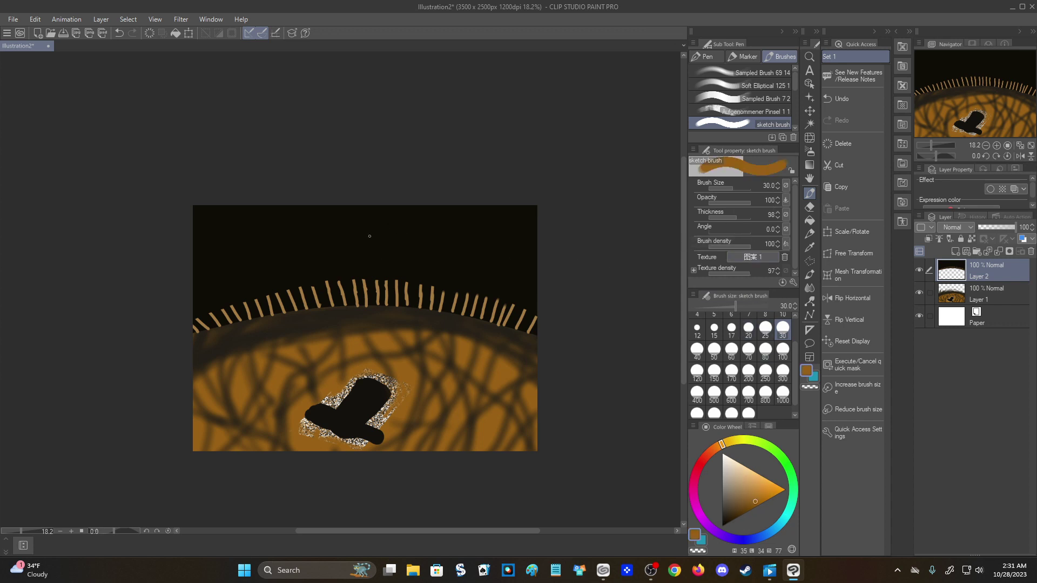
left_click_drag(192, 304, 265, 264)
key("ctrl+z")
left_click_drag(193, 320, 250, 292)
left_click_drag(250, 206, 248, 295)
key("ctrl+z")
key("ctrl+z")
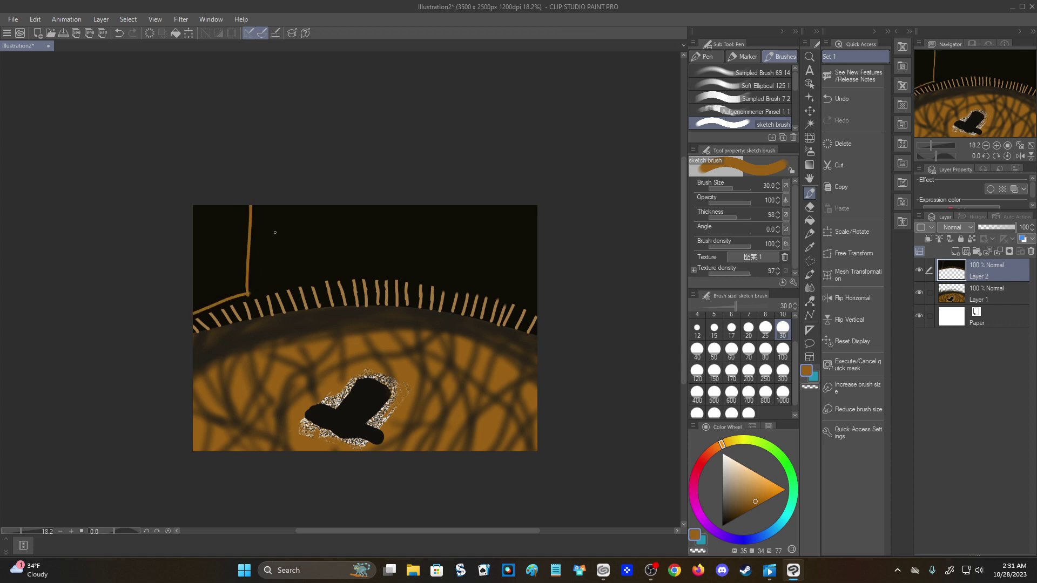
key("ctrl+z")
left_click_drag(238, 205, 250, 280)
key("ctrl+z")
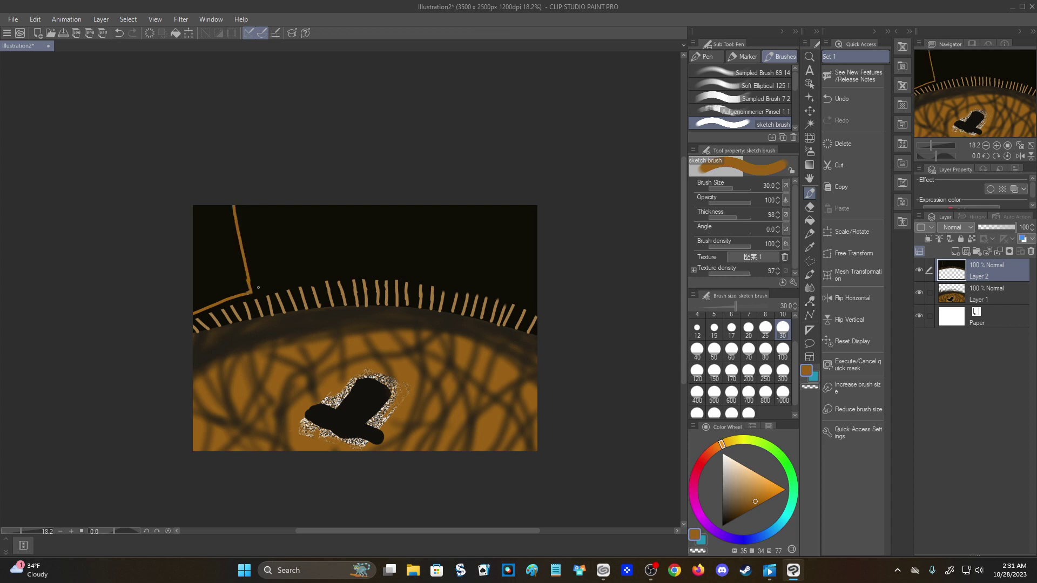
Draw the slanted left side of a second panel beside the corner panel, redoing it until it fits.
left_click_drag(242, 206, 270, 283)
key("ctrl+z")
key("ctrl+z")
key("ctrl+z")
left_click_drag(248, 206, 263, 281)
key("ctrl+z")
left_click_drag(248, 206, 263, 281)
key("ctrl+z")
key("ctrl+z")
key("ctrl+y")
key("ctrl+z")
Draw the bottom edge and right side of the second panel up to the top of the canvas.
mouse_move(272, 286)
left_mouse_down()
mouse_move(327, 267)
mouse_move(319, 275)
left_mouse_up()
key("ctrl+z")
key("ctrl+z")
left_click_drag(313, 205, 320, 277)
key("ctrl+z")
left_click_drag(314, 206, 320, 274)
key("ctrl+z")
mouse_move(303, 206)
left_mouse_down()
mouse_move(319, 274)
mouse_move(310, 205)
left_mouse_up()
key("ctrl+z")
key("ctrl+z")
Outline a third panel over the arch's crest with a bottom edge and two sides reaching the canvas top.
left_click_drag(326, 277, 397, 272)
key("ctrl+z")
key("ctrl+z")
left_click_drag(326, 275, 398, 270)
left_click_drag(326, 275, 323, 206)
left_click_drag(399, 272, 404, 205)
key("ctrl+z")
left_click_drag(397, 273, 395, 205)
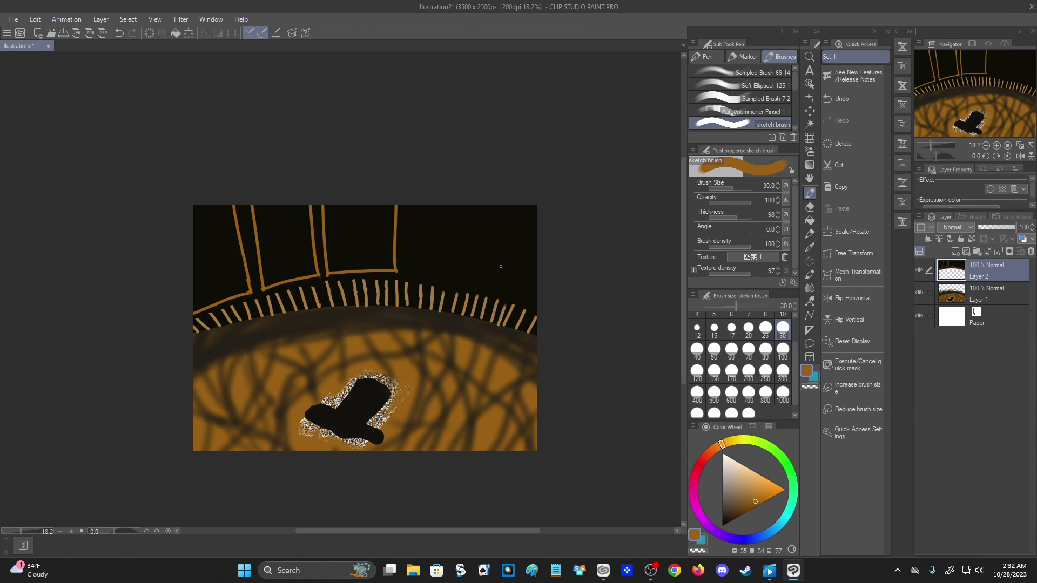
Outline a fourth panel at the sky's right end, and fill all four panels with brown.
mouse_move(485, 290)
left_mouse_down()
mouse_move(536, 303)
mouse_move(513, 205)
mouse_move(491, 204)
left_mouse_up()
key("ctrl+z")
left_click(809, 220)
left_click_drag(535, 241, 208, 254)
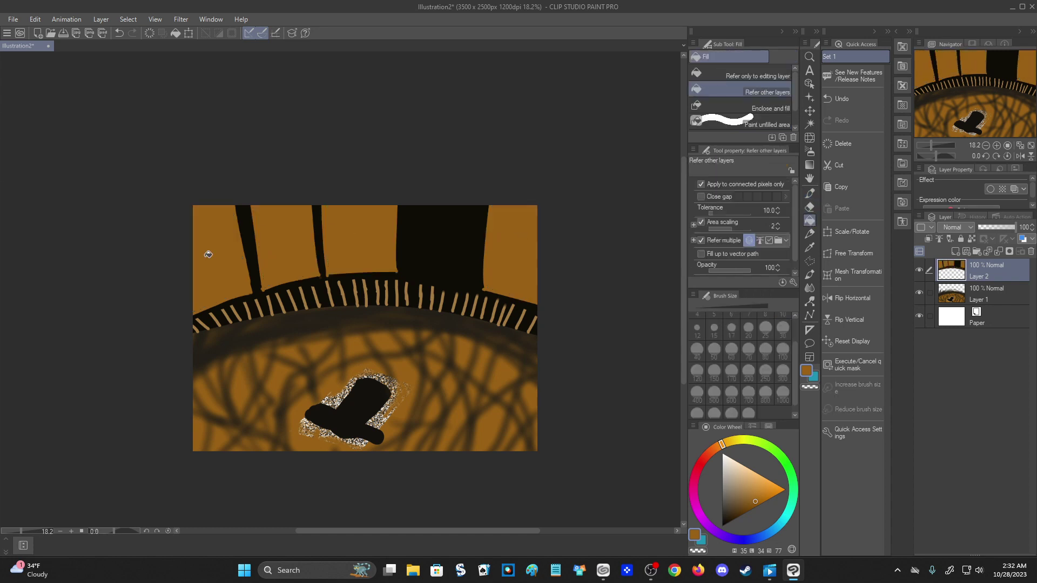
key("p")
left_click(445, 236, "alt")
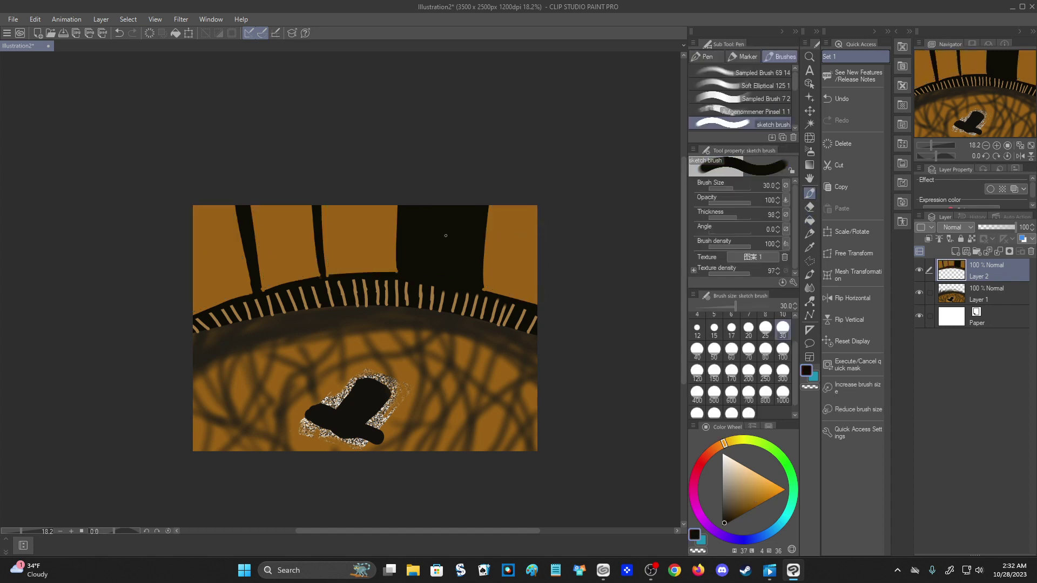
left_click(492, 278, "alt")
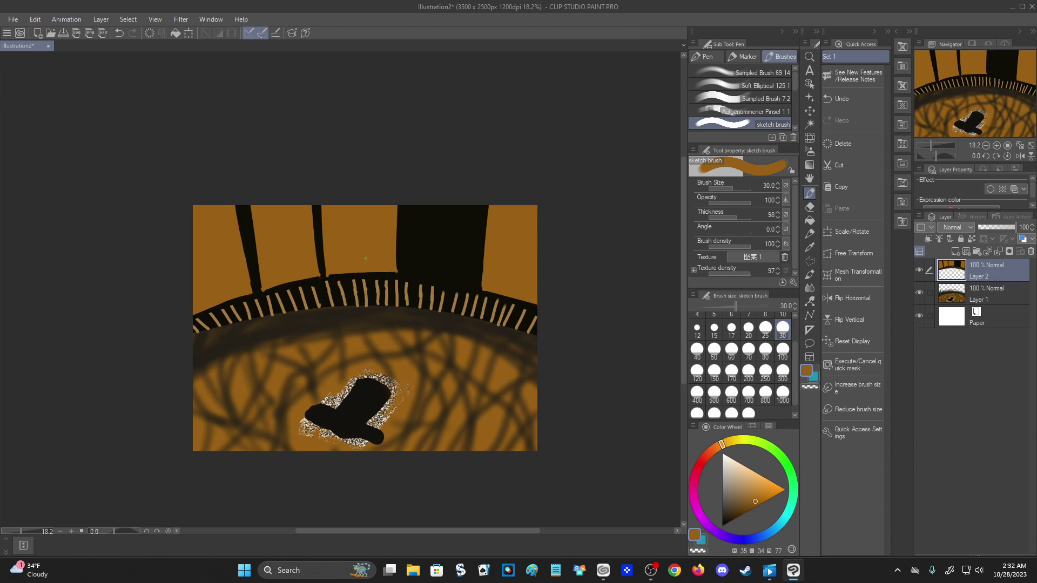
left_click(403, 257, "alt")
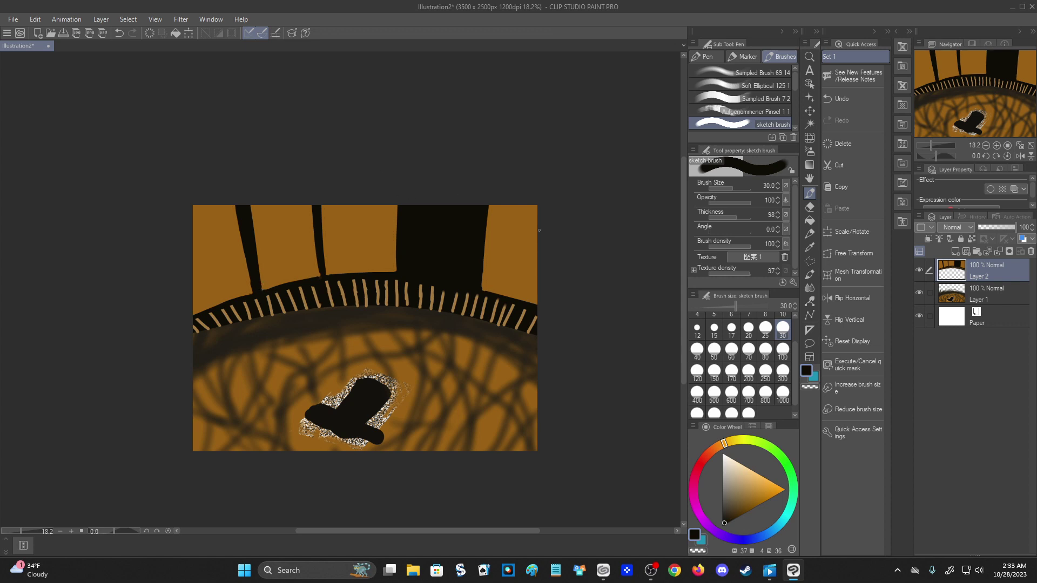
Spray dark red mottling over the four brown panels with the Noise airbrush at size 400.
left_click(699, 465)
left_click(752, 500)
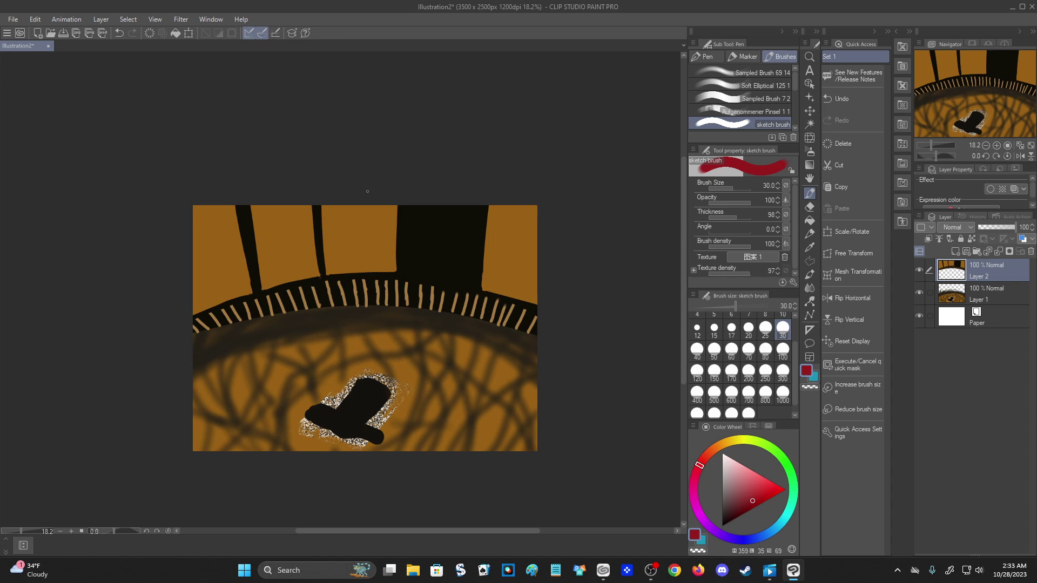
left_click(809, 152)
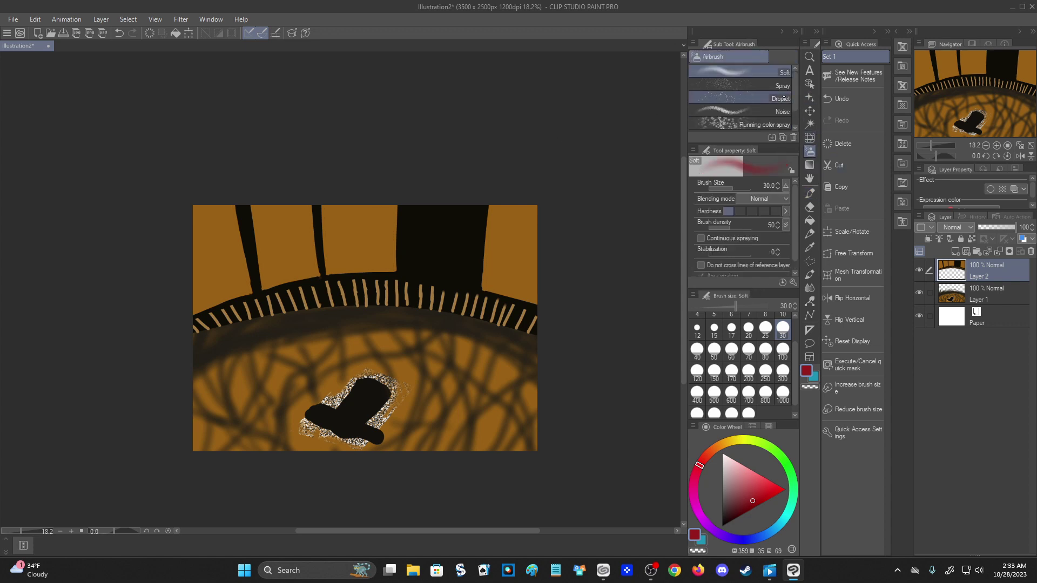
left_click(778, 111)
left_click_drag(514, 236, 507, 273)
mouse_move(326, 217)
left_mouse_down()
mouse_move(337, 225)
mouse_move(333, 246)
mouse_move(384, 238)
left_mouse_up()
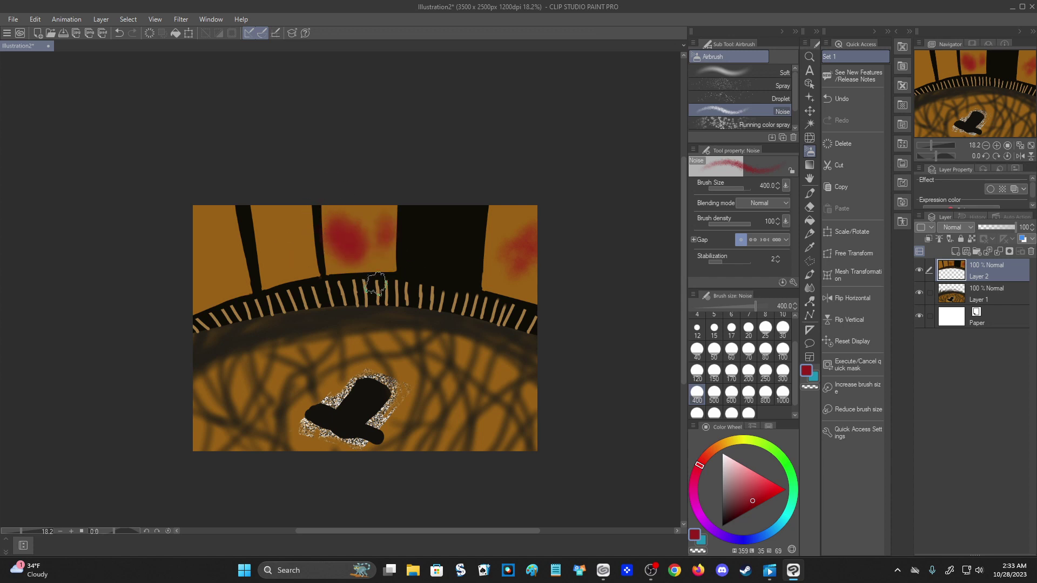
mouse_move(264, 230)
left_mouse_down()
mouse_move(267, 194)
mouse_move(301, 216)
left_mouse_up()
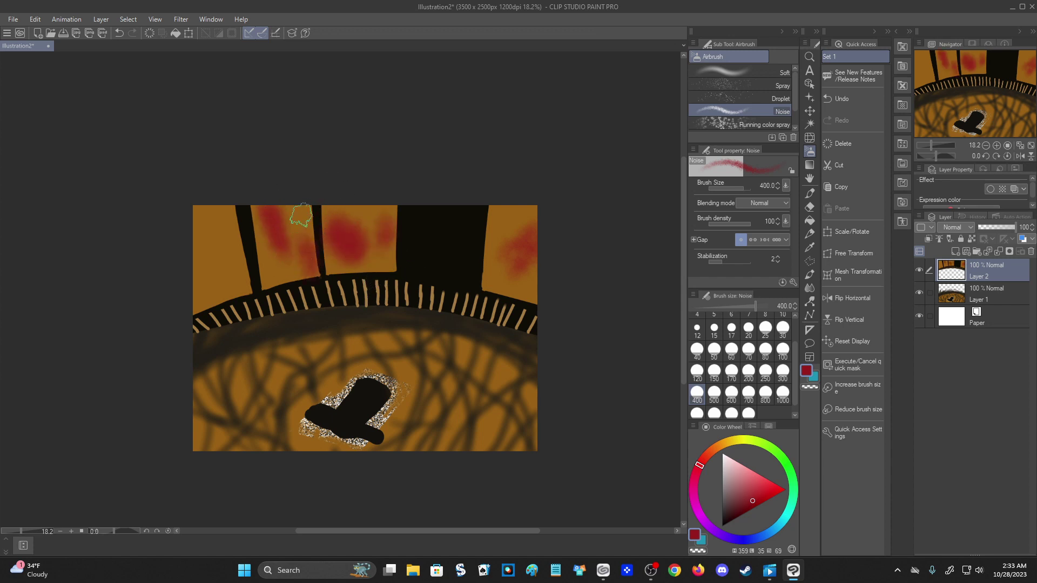
mouse_move(213, 262)
left_mouse_down()
mouse_move(181, 293)
mouse_move(186, 311)
mouse_move(205, 246)
mouse_move(222, 241)
mouse_move(224, 272)
left_mouse_up()
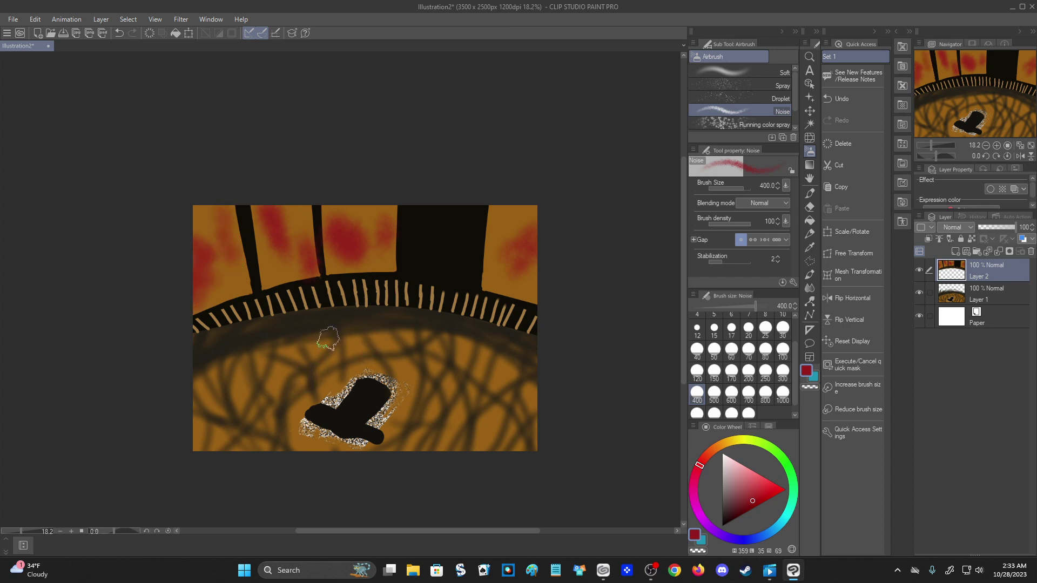
Spray broad dark red patches on the ground around the hat and along the inside of the arch.
mouse_move(324, 366)
left_mouse_down()
mouse_move(271, 423)
mouse_move(246, 418)
mouse_move(255, 382)
mouse_move(249, 438)
mouse_move(262, 444)
mouse_move(214, 483)
left_mouse_up()
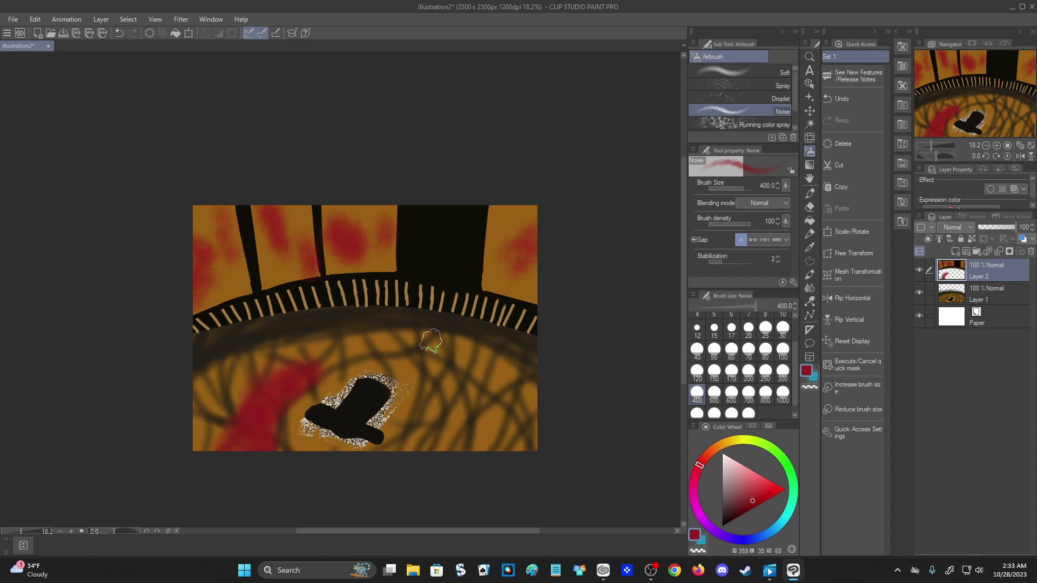
mouse_move(457, 363)
left_mouse_down()
mouse_move(432, 405)
mouse_move(499, 391)
mouse_move(435, 445)
left_mouse_up()
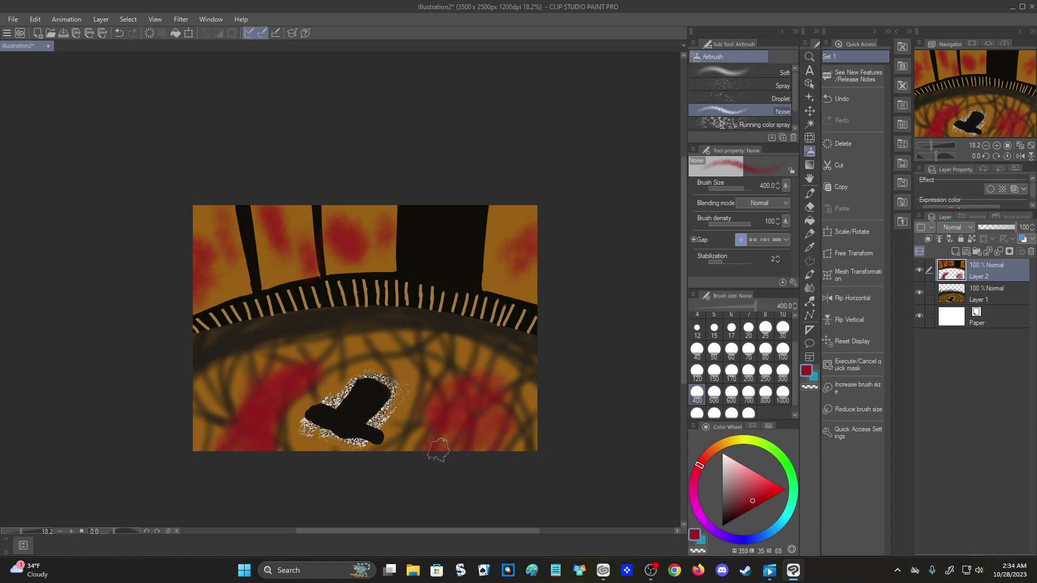
mouse_move(313, 324)
left_mouse_down()
mouse_move(364, 326)
mouse_move(344, 344)
mouse_move(246, 360)
mouse_move(200, 348)
left_mouse_up()
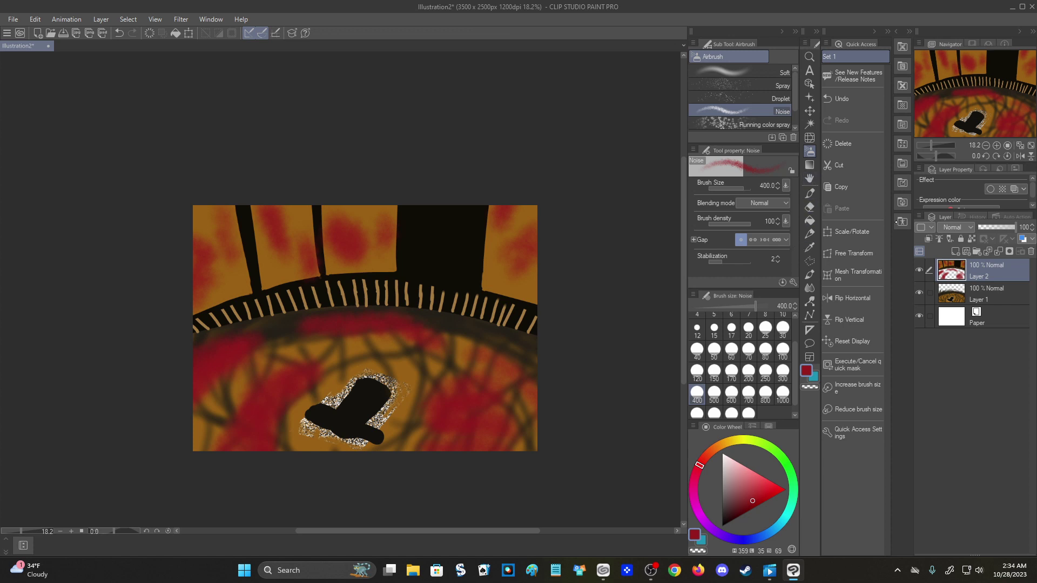
Add a new layer and sketch a teal oval head above the hat with the peaked upper edge of one arm.
left_click(956, 251)
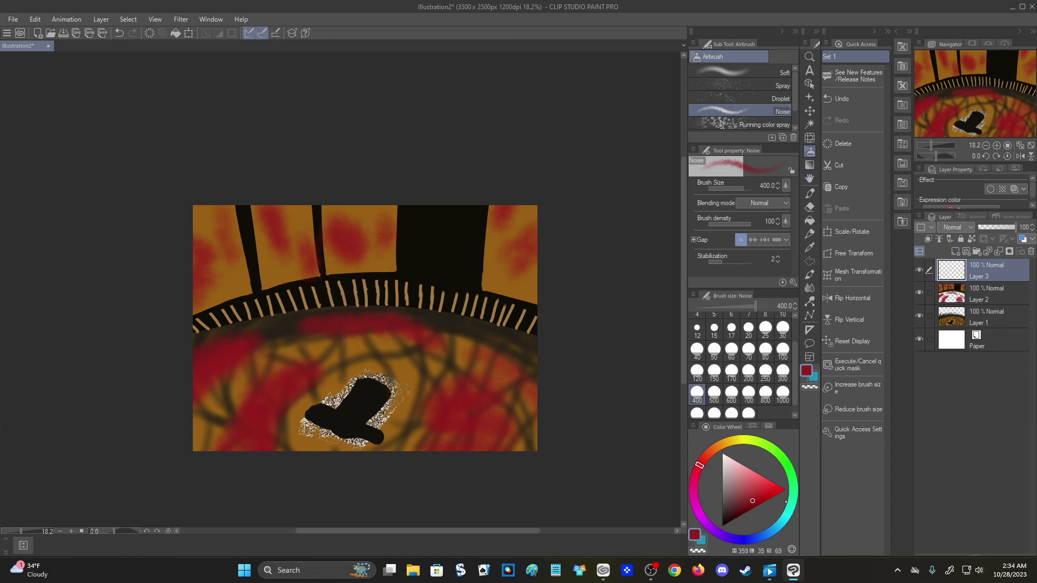
left_click(786, 513)
left_click(810, 192)
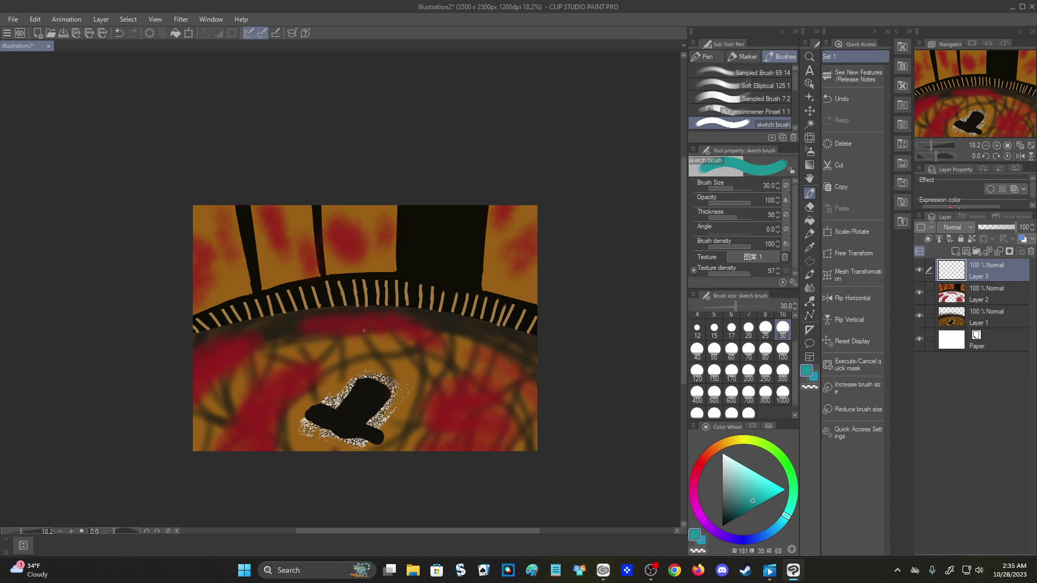
mouse_move(354, 317)
left_mouse_down()
mouse_move(348, 359)
mouse_move(383, 324)
mouse_move(350, 318)
mouse_move(338, 285)
mouse_move(267, 333)
left_mouse_up()
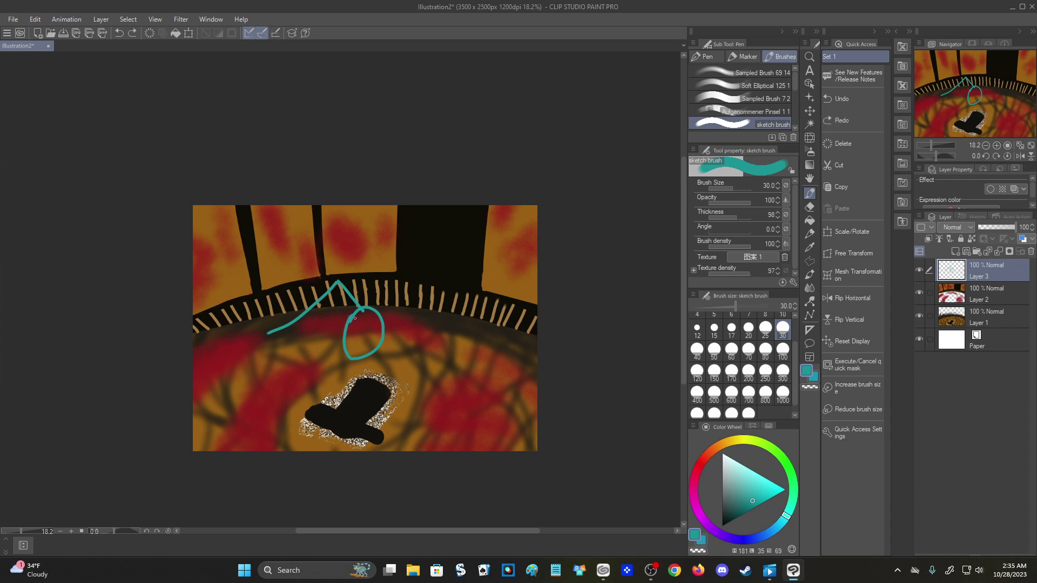
Sketch the lower edge and rounded hand of the outstretched arm, redoing the line until it fits.
left_click_drag(349, 316, 286, 342)
key("ctrl+z")
mouse_move(338, 312)
left_mouse_down()
mouse_move(248, 337)
mouse_move(273, 337)
left_mouse_up()
key("ctrl+z")
Try to sketch the large figure's second arm extending from the other side of the oval head.
mouse_move(386, 317)
left_mouse_down()
mouse_move(430, 323)
mouse_move(418, 312)
mouse_move(467, 341)
left_mouse_up()
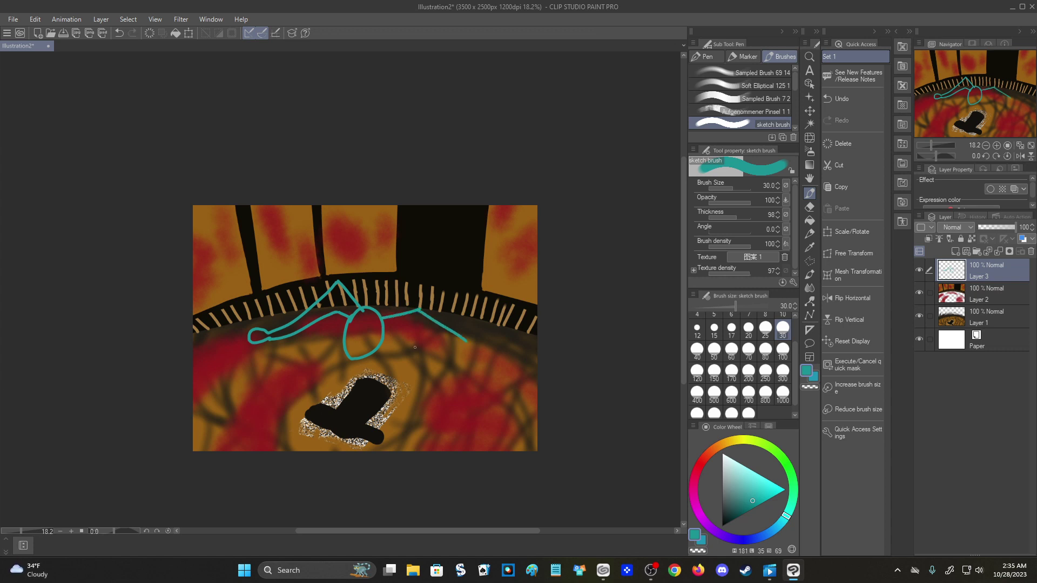
mouse_move(384, 336)
left_mouse_down()
mouse_move(454, 349)
mouse_move(419, 337)
mouse_move(464, 374)
left_mouse_up()
key("ctrl+z")
left_click_drag(421, 336, 448, 368)
key("ctrl+z")
key("ctrl+z")
key("ctrl+z")
left_click_drag(424, 311, 496, 378)
left_click_drag(384, 335, 421, 322)
key("ctrl+z")
key("ctrl+z")
key("ctrl+z")
key("ctrl+z")
mouse_move(365, 308)
left_mouse_down()
mouse_move(394, 290)
mouse_move(419, 325)
left_mouse_up()
key("ctrl+z")
key("ctrl+z")
Sketch the back line rising from the head, and the lower edge of the second, bent arm reaching the canvas edge.
left_click_drag(357, 302, 408, 272)
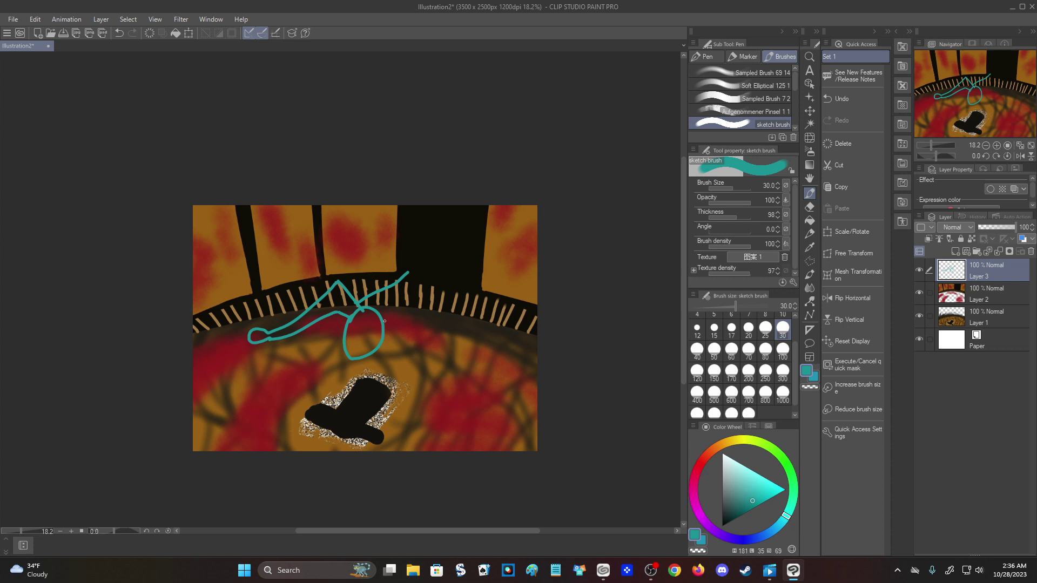
mouse_move(380, 322)
left_mouse_down()
mouse_move(443, 320)
mouse_move(502, 385)
left_mouse_up()
key("ctrl+z")
mouse_move(384, 324)
left_mouse_down()
mouse_move(430, 332)
mouse_move(477, 359)
mouse_move(502, 389)
left_mouse_up()
key("ctrl+z")
mouse_move(387, 326)
left_mouse_down()
mouse_move(444, 319)
mouse_move(524, 402)
mouse_move(548, 392)
left_mouse_up()
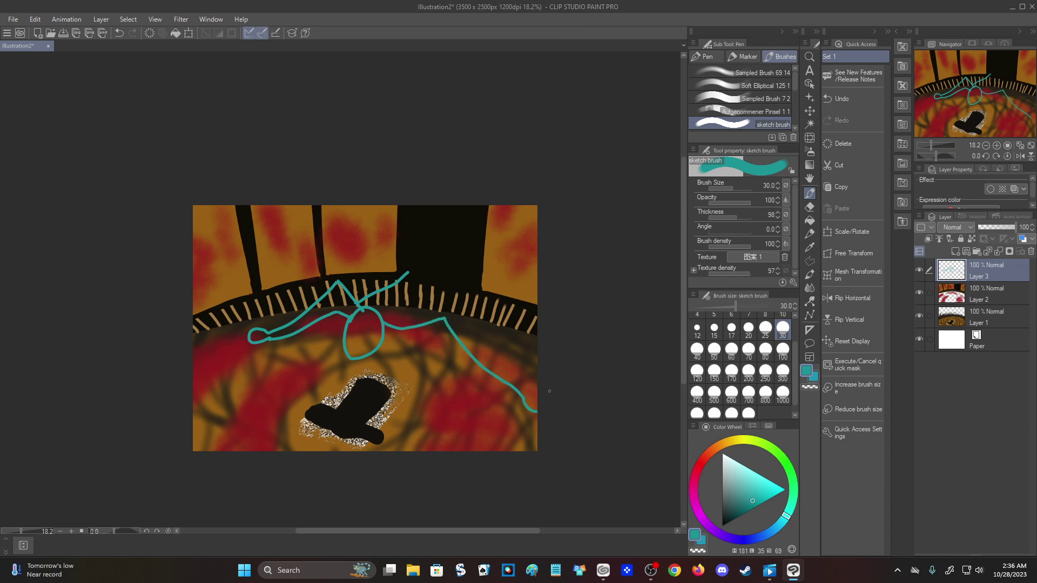
Sketch the upper edge of the bent arm and trim its inner end with the Hard eraser at size 40.
mouse_move(468, 311)
left_mouse_down()
mouse_move(536, 374)
mouse_move(455, 306)
mouse_move(421, 309)
mouse_move(455, 304)
left_mouse_up()
key("ctrl+z")
key("ctrl+z")
key("ctrl+z")
key("ctrl+z")
key("e")
left_click(753, 78)
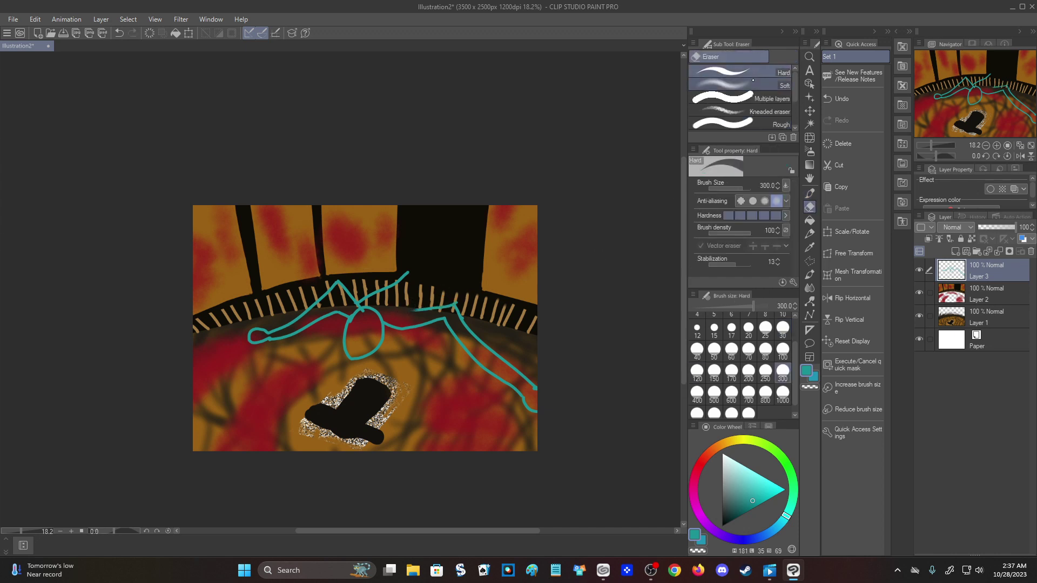
left_click(697, 350)
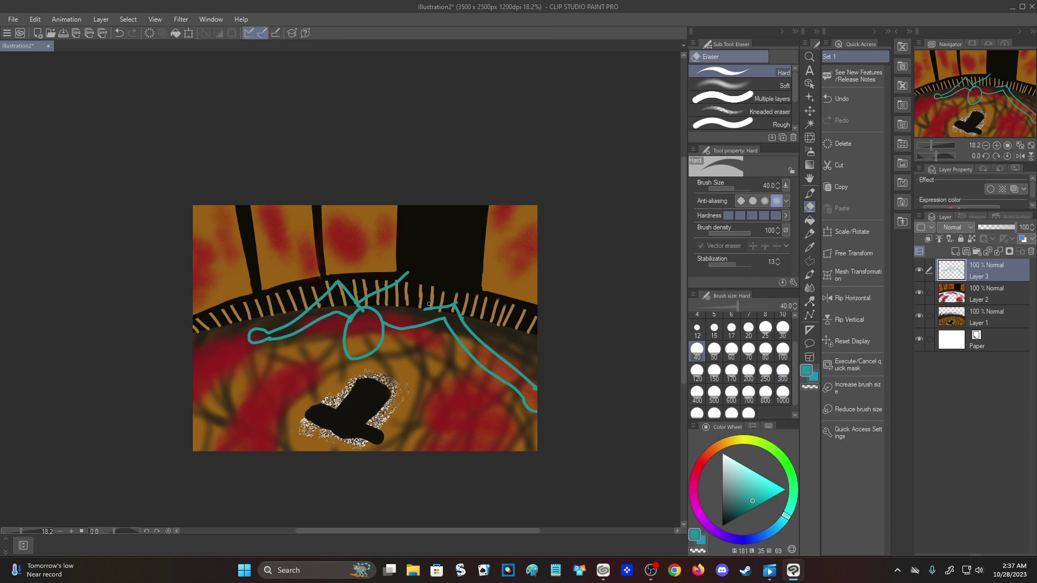
Sketch a pointed triangle above the bent arm's elbow, and extend the back line into an arch descending to an angular end.
key("p")
left_click_drag(429, 306, 448, 292)
key("ctrl+z")
left_click_drag(446, 292, 458, 286)
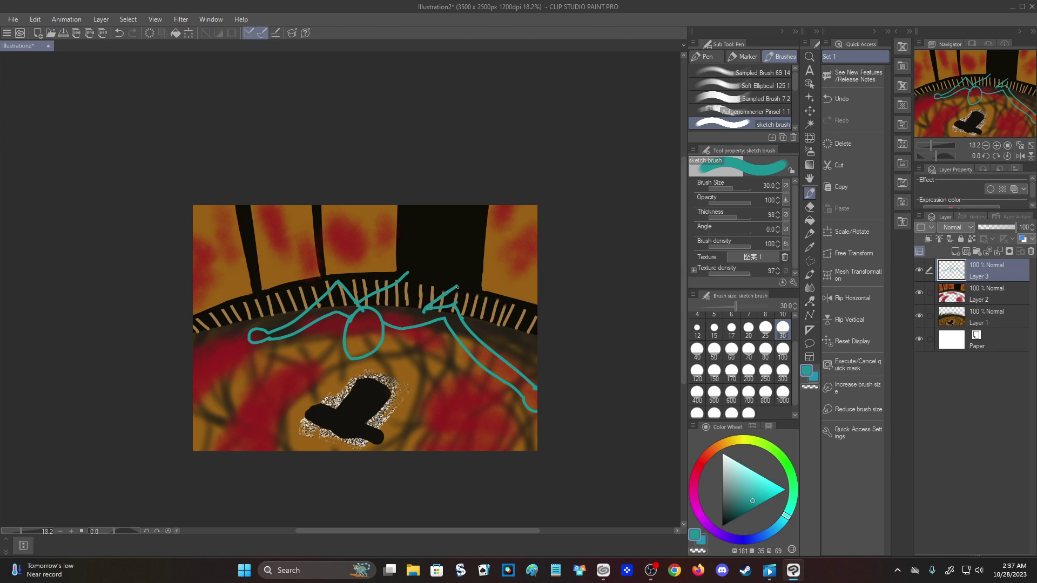
key("ctrl+z")
left_click_drag(458, 286, 454, 310)
mouse_move(410, 270)
left_mouse_down()
mouse_move(458, 260)
mouse_move(471, 281)
mouse_move(472, 323)
mouse_move(520, 346)
mouse_move(499, 346)
left_mouse_up()
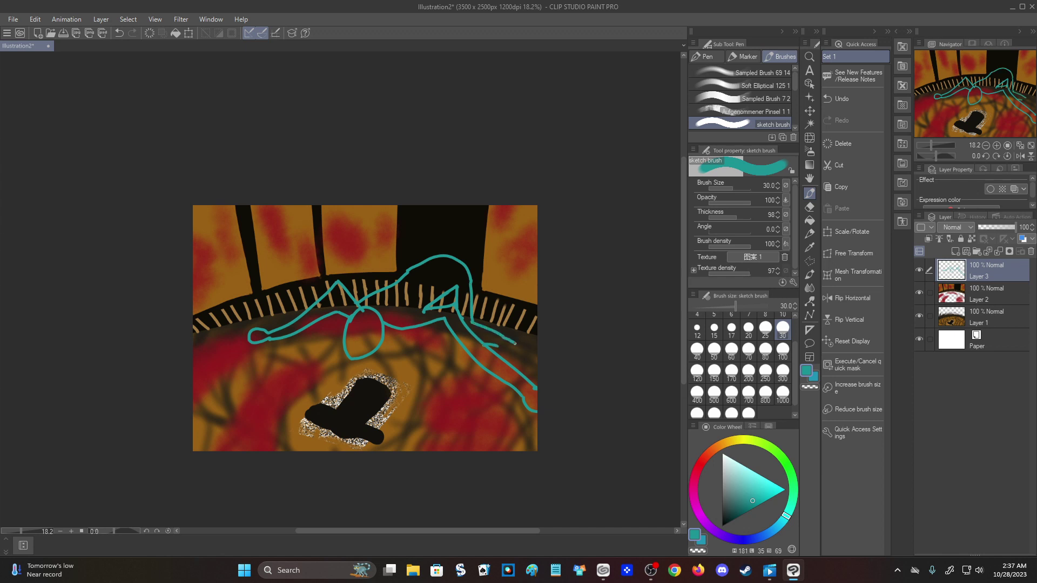
left_click_drag(512, 349, 507, 358)
Sketch a small standing figure beside the hat, with an oval head, torso, legs and one raised hand.
left_click_drag(433, 375, 434, 376)
left_click_drag(426, 397, 415, 404)
left_click_drag(426, 414, 424, 447)
mouse_move(437, 398)
left_mouse_down()
mouse_move(449, 403)
mouse_move(453, 451)
left_mouse_up()
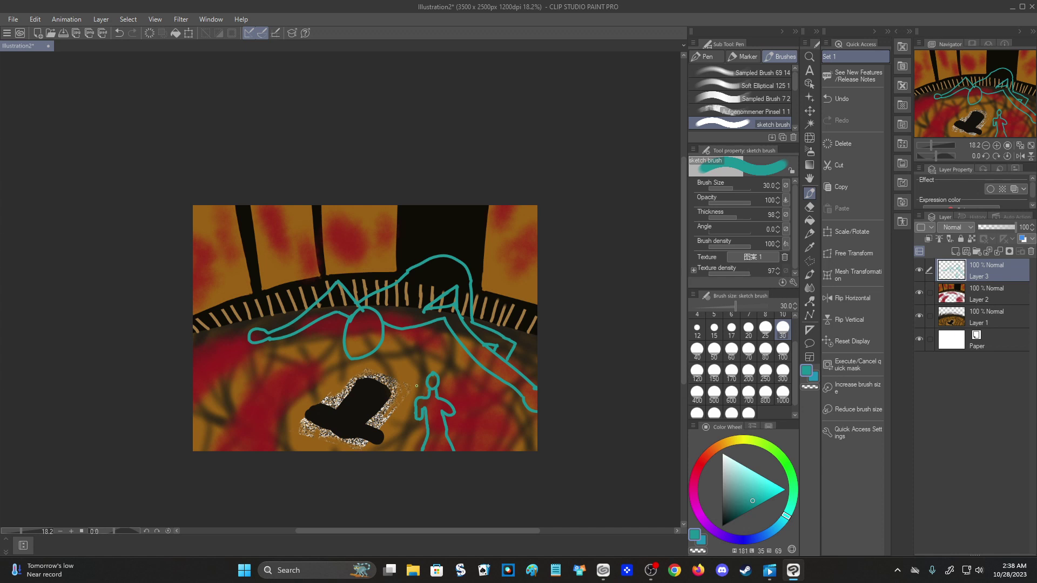
left_click_drag(415, 387, 424, 384)
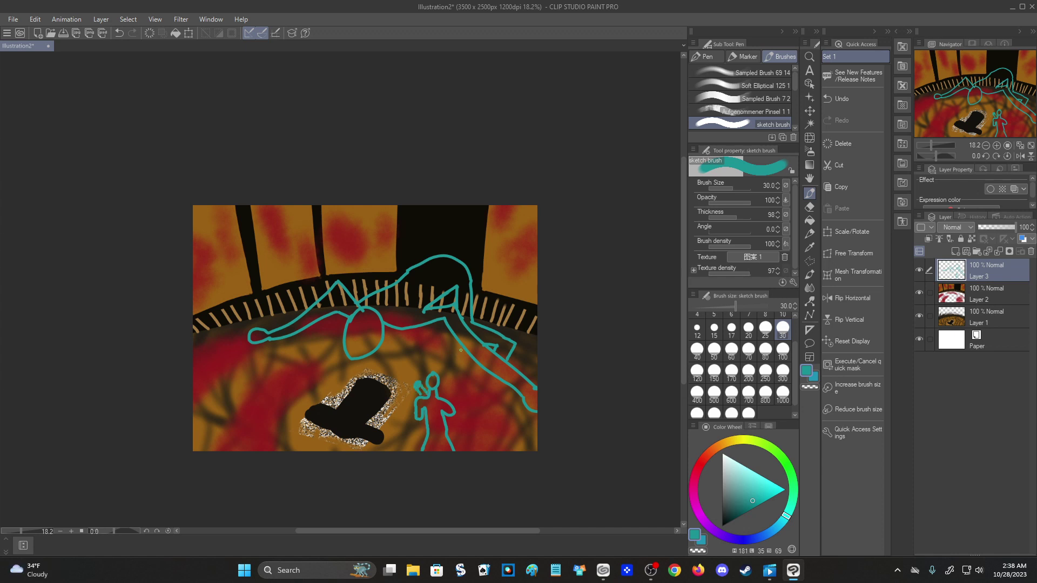
Add a new layer beneath the sketch and paint the small figure's face in light peach.
scroll(460, 350, "up", 3)
scroll(372, 402, "down", 2)
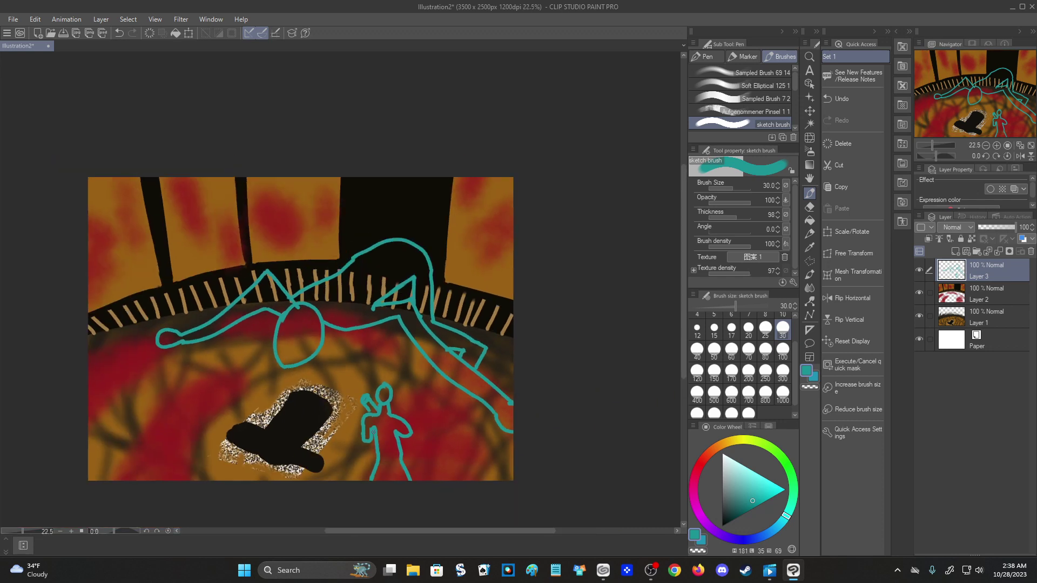
scroll(373, 428, "up", 1)
left_click(955, 252)
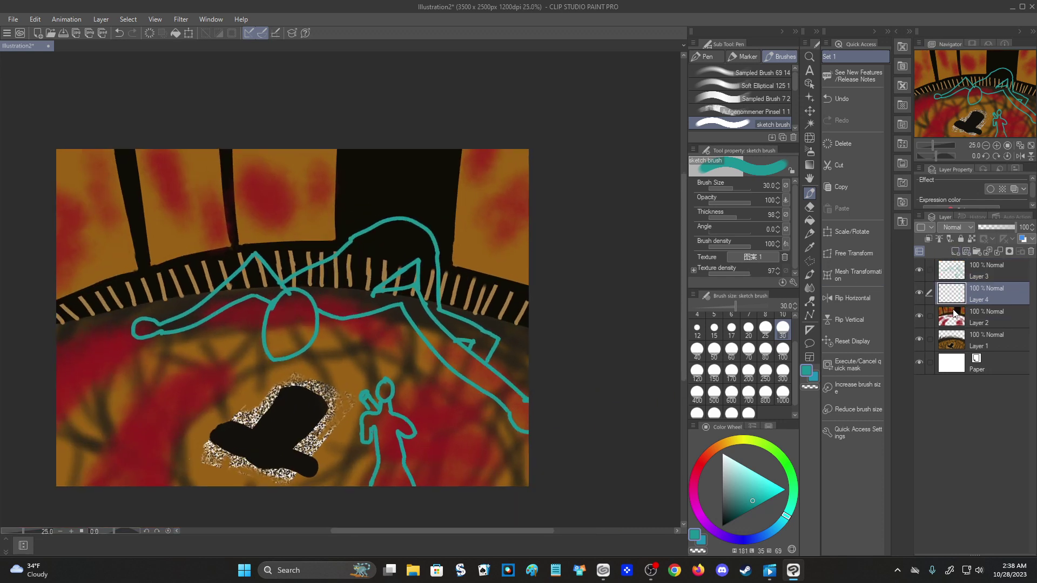
left_click(717, 447)
left_click_drag(732, 465, 743, 470)
left_click_drag(383, 384, 383, 394)
Fade the sketch layer to 50% opacity and try painting the small figure's neck orange and torso off-white on it.
left_click(978, 270)
left_click(998, 227)
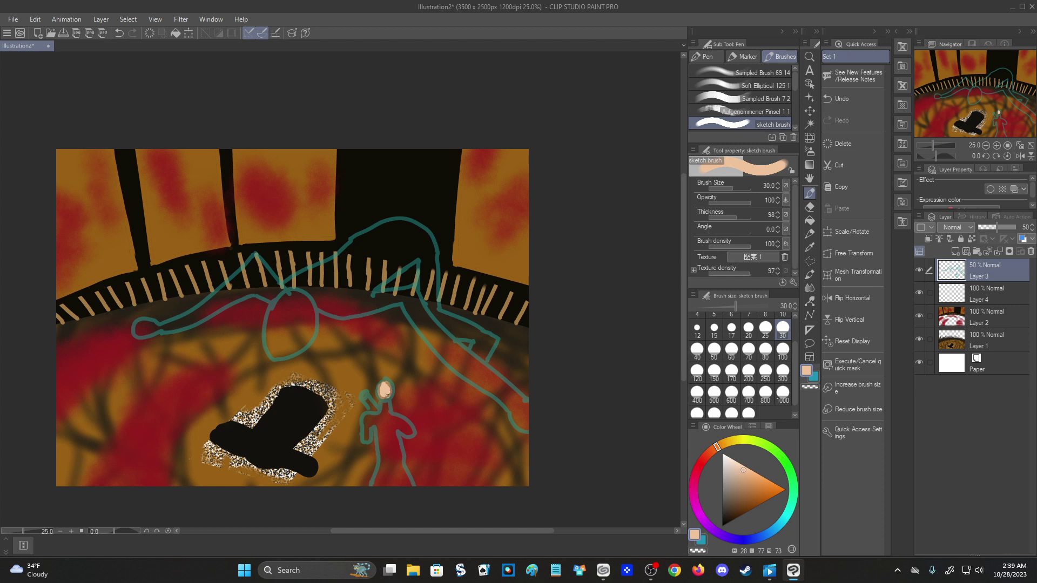
left_click(382, 399, "alt")
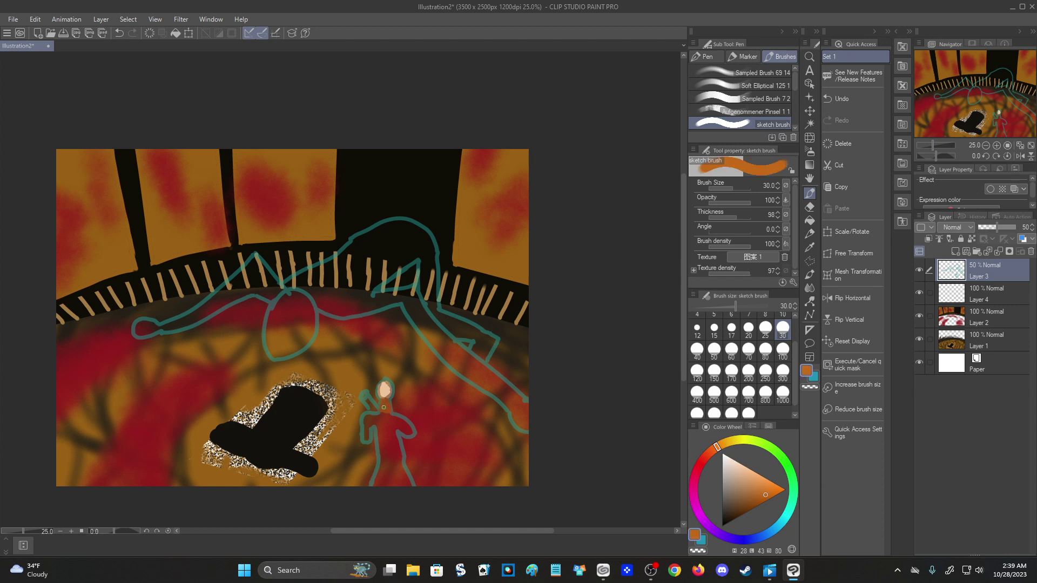
left_click(725, 459)
left_click_drag(379, 414, 381, 425)
left_click(728, 441)
left_click(726, 460)
mouse_move(382, 415)
left_mouse_down()
mouse_move(384, 449)
mouse_move(394, 436)
mouse_move(397, 453)
left_mouse_up()
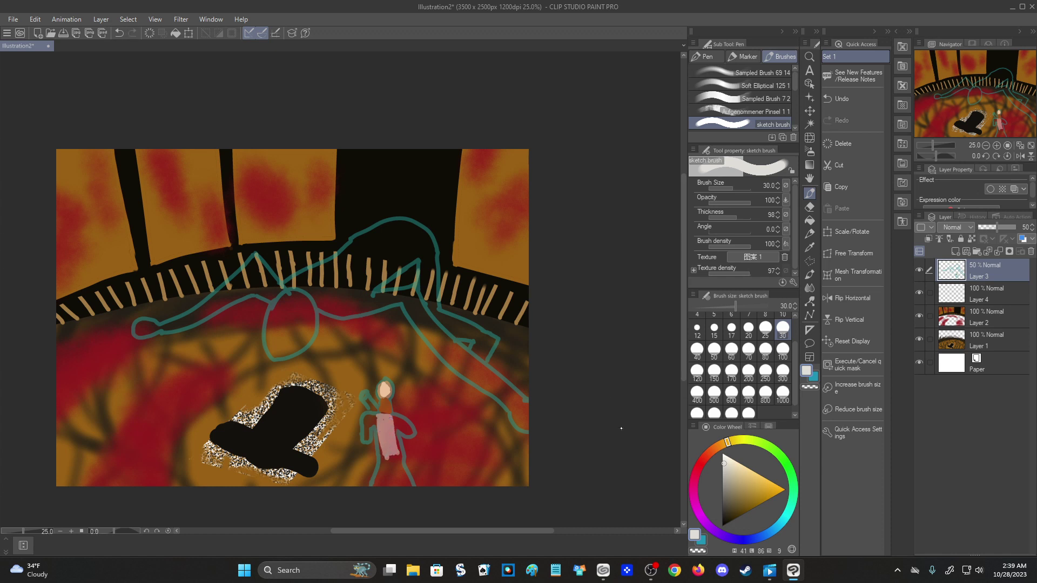
Retry the pale torso strokes, choose dark green, and undo everything back to the painted face.
key("ctrl+z")
left_click(727, 459)
mouse_move(382, 416)
left_mouse_down()
mouse_move(400, 452)
mouse_move(387, 462)
mouse_move(376, 422)
mouse_move(385, 457)
left_mouse_up()
mouse_move(380, 418)
left_mouse_down()
mouse_move(391, 420)
mouse_move(388, 458)
left_mouse_up()
left_click(781, 457)
left_click(742, 512)
key("ctrl+z")
key("ctrl+z")
key("ctrl+z")
key("ctrl+z")
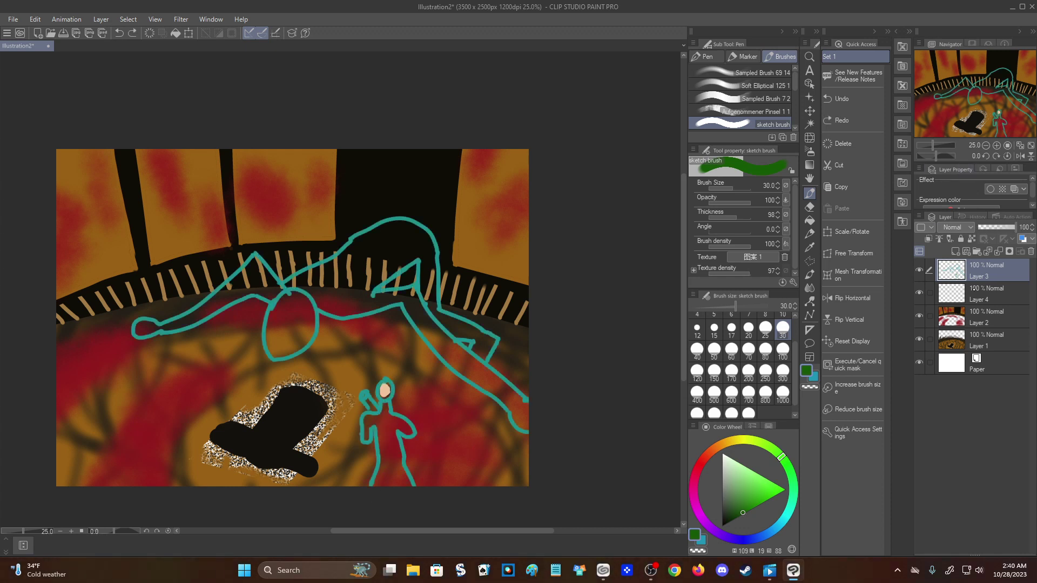
Choose near-white as the brush color and set the teal sketch layer's opacity to 50%.
left_click(979, 294)
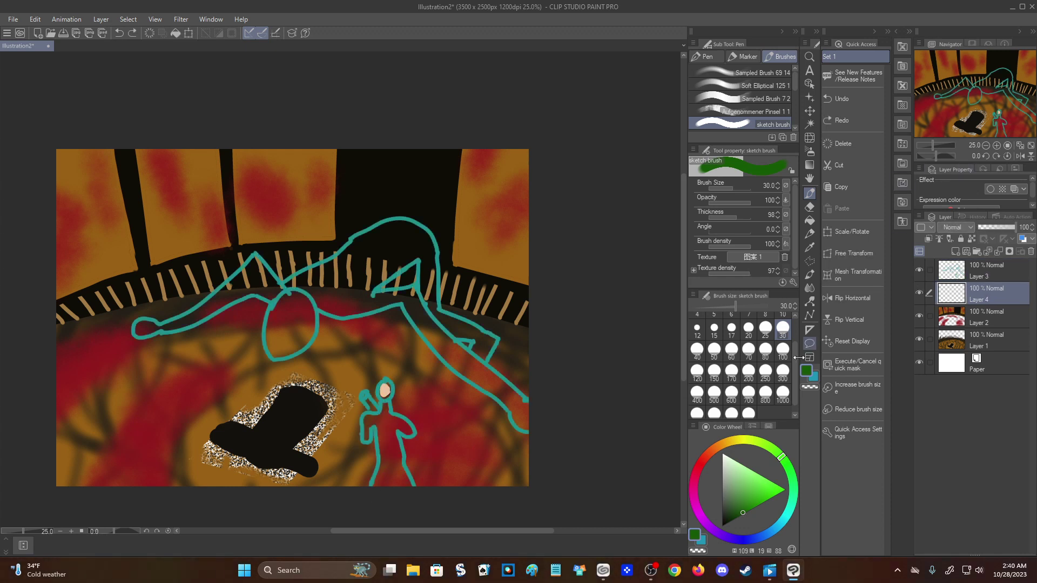
left_click(726, 457)
left_click(978, 270)
left_click(999, 227)
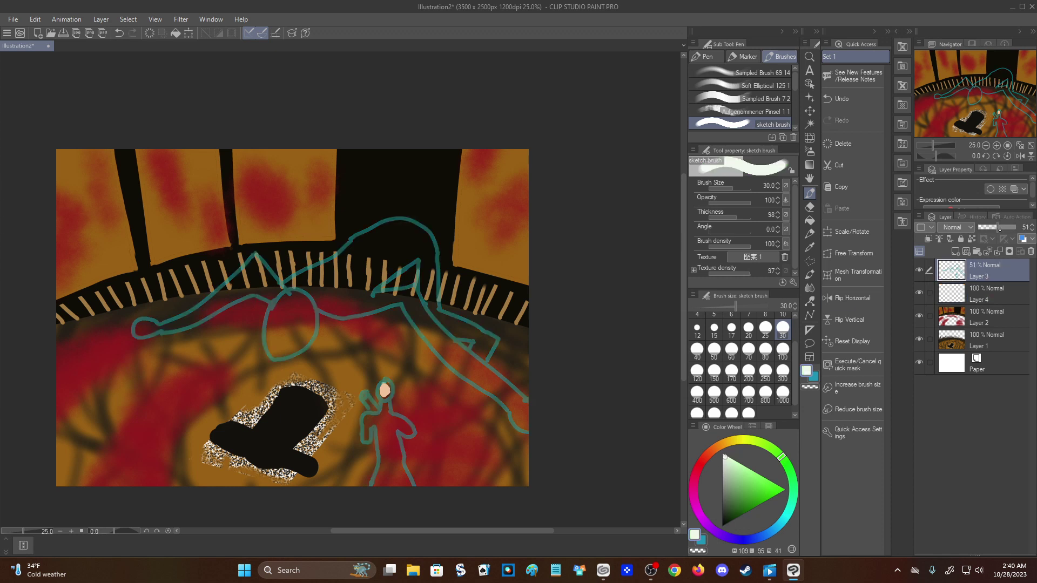
left_click(1032, 232)
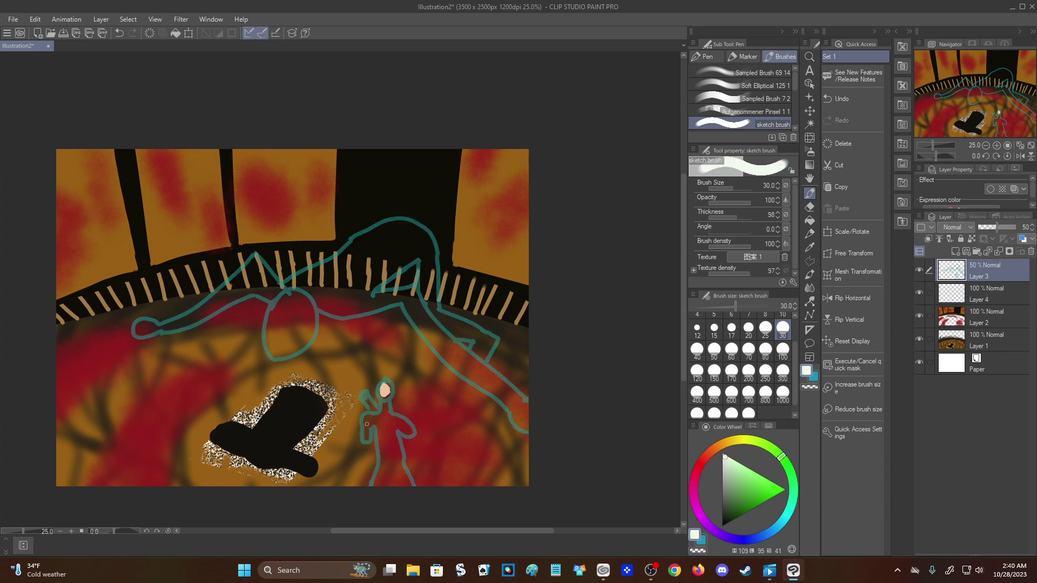
Paint the small figure's torso pale greenish white on the layer beneath the sketch, redoing misplaced strokes.
left_click(984, 292)
mouse_move(379, 415)
left_mouse_down()
mouse_move(393, 414)
mouse_move(382, 454)
left_mouse_up()
key("ctrl+z")
mouse_move(382, 453)
left_mouse_down()
mouse_move(389, 415)
mouse_move(396, 452)
mouse_move(383, 423)
mouse_move(383, 445)
left_mouse_up()
key("ctrl+z")
key("ctrl+z")
key("ctrl+z")
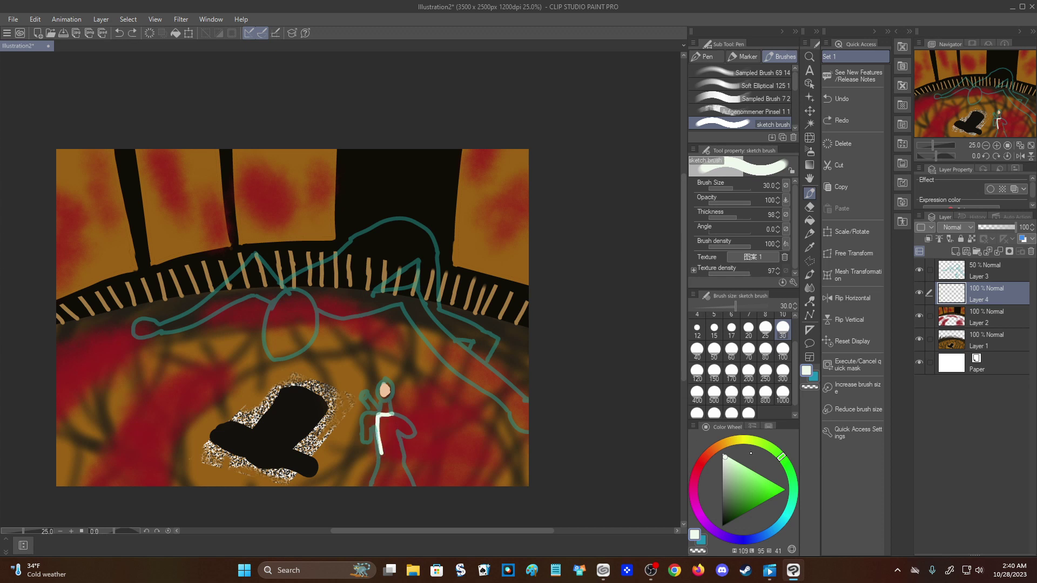
left_click(728, 463)
mouse_move(378, 414)
left_mouse_down()
mouse_move(393, 414)
mouse_move(378, 415)
mouse_move(381, 447)
mouse_move(397, 447)
mouse_move(395, 456)
mouse_move(392, 419)
mouse_move(385, 456)
mouse_move(400, 456)
mouse_move(378, 460)
mouse_move(386, 450)
left_mouse_up()
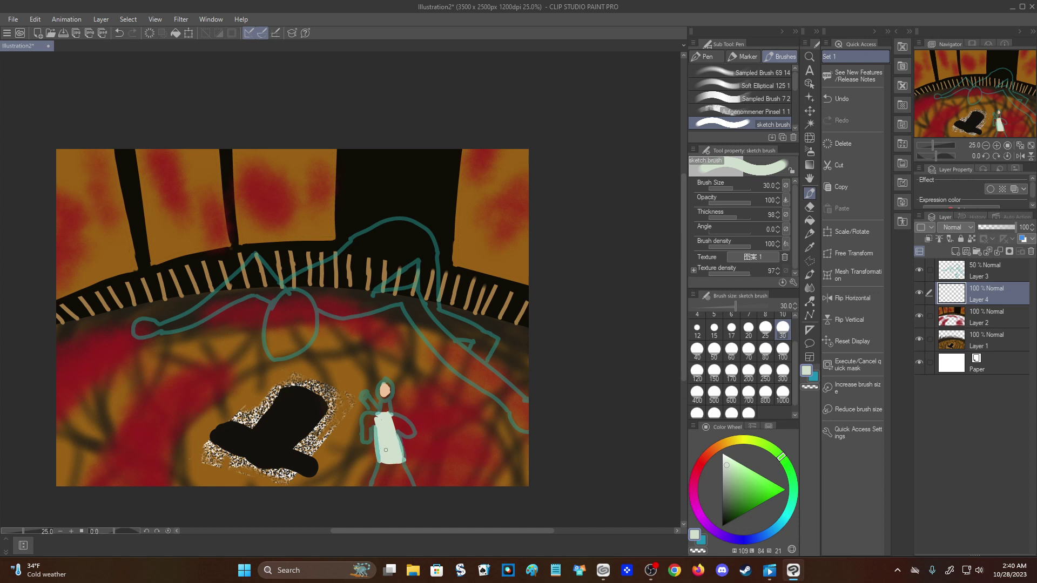
Paint the small figure's lower body dark green and its two arms in the face's skin tone.
left_click_drag(760, 503, 745, 510)
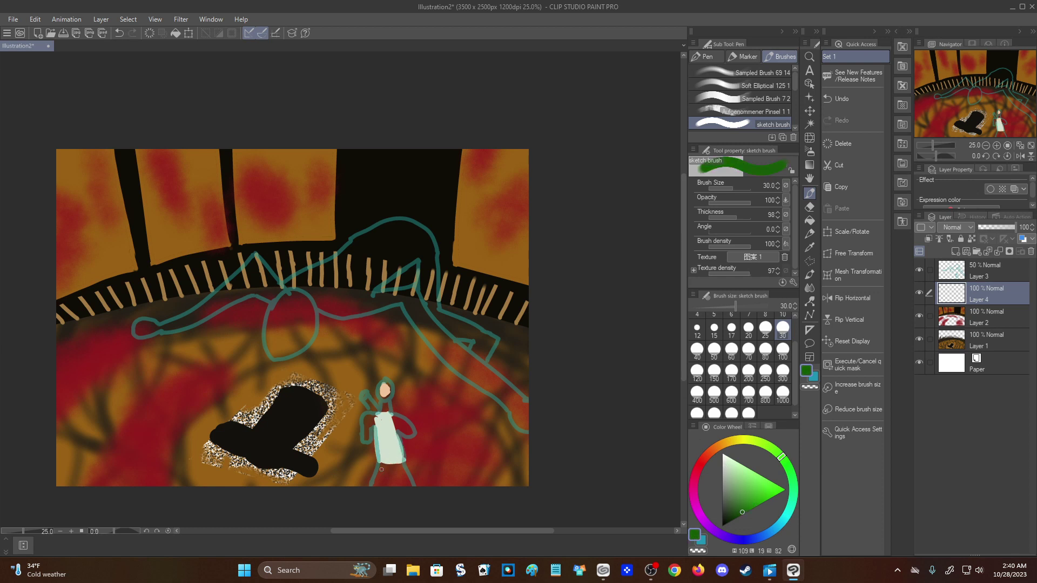
key("ctrl+z")
left_click_drag(404, 465, 411, 484)
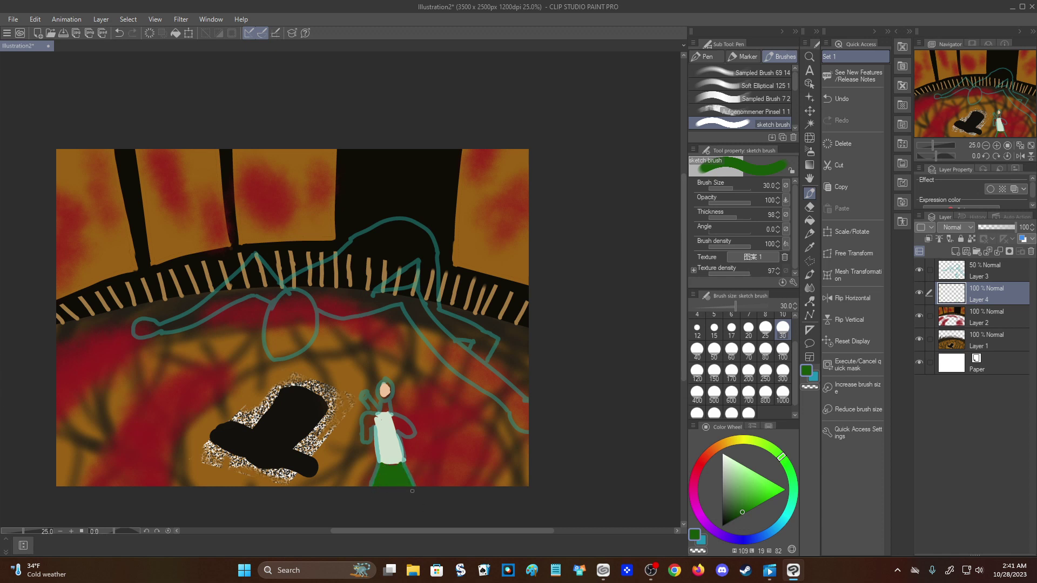
left_click(384, 390, "alt")
mouse_move(399, 420)
left_mouse_down()
mouse_move(381, 419)
mouse_move(368, 427)
mouse_move(374, 420)
mouse_move(366, 441)
mouse_move(373, 409)
left_mouse_up()
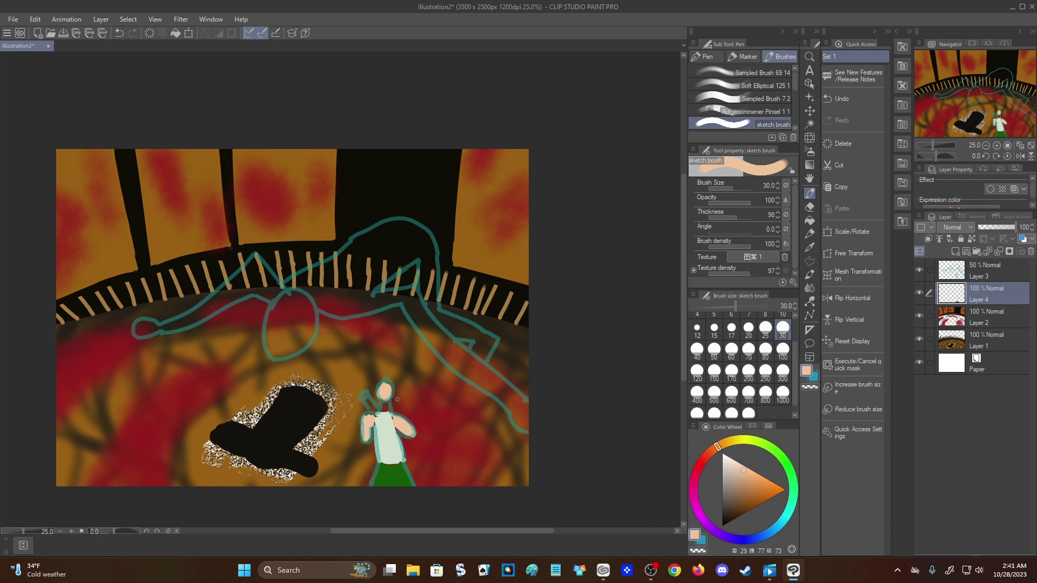
Paint an orange-red patch at the small figure's neck and color the object in its raised hand dark grey.
left_click(711, 453)
left_click(770, 494)
left_click_drag(769, 483, 772, 495)
left_click_drag(382, 410, 380, 411)
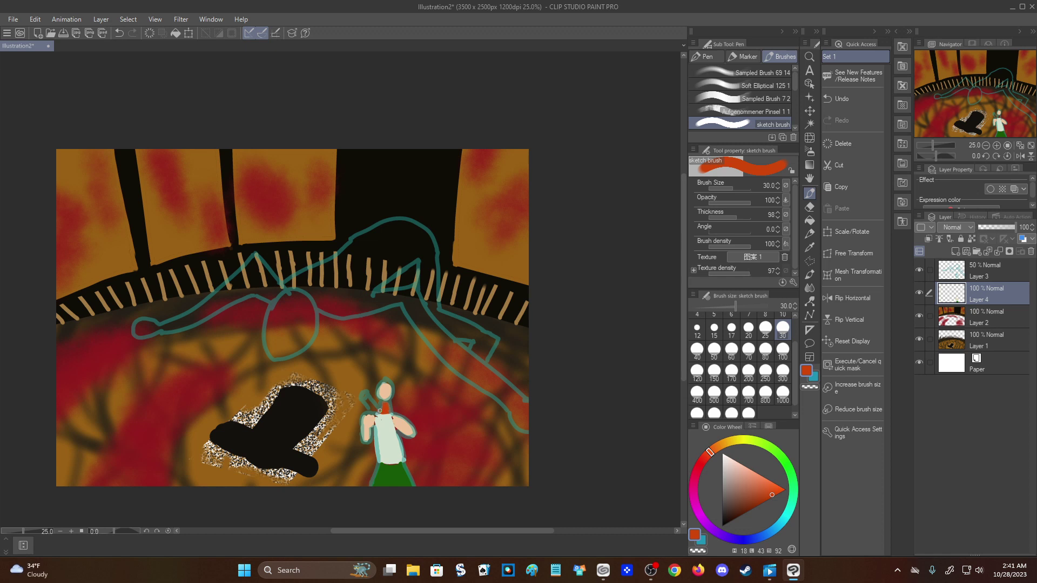
left_click_drag(732, 516, 722, 506)
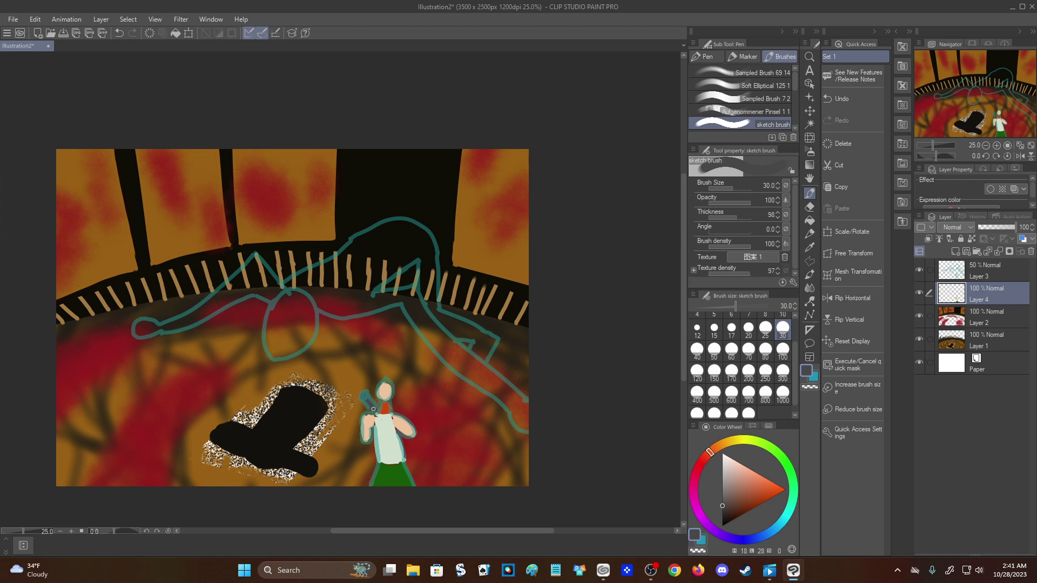
Compare the painting with the sketch and small-figure layers shown and hidden, and sample the small figure's skin tone.
left_click(918, 273)
left_click(919, 272)
left_click(920, 271)
left_click(920, 271)
left_click(919, 271)
left_click(920, 270)
left_click(385, 392, "alt")
left_click(919, 270)
left_click(919, 270)
left_click(919, 270)
left_click(919, 270)
left_click(920, 292)
left_click(920, 292)
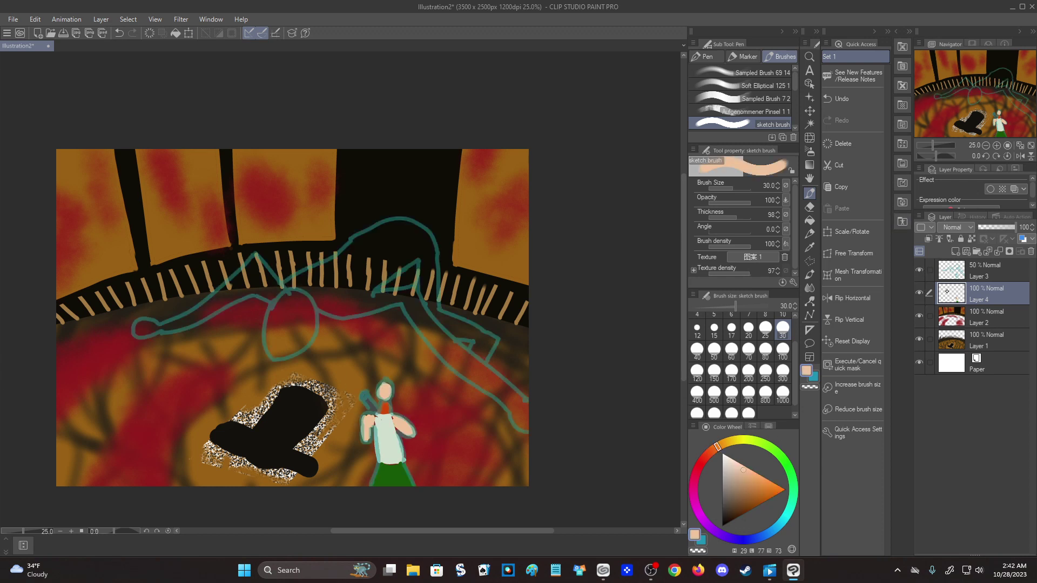
Add a new layer above the small figure and start the giant's right-hand arm in skin tone at brush size 30.
left_click(955, 251)
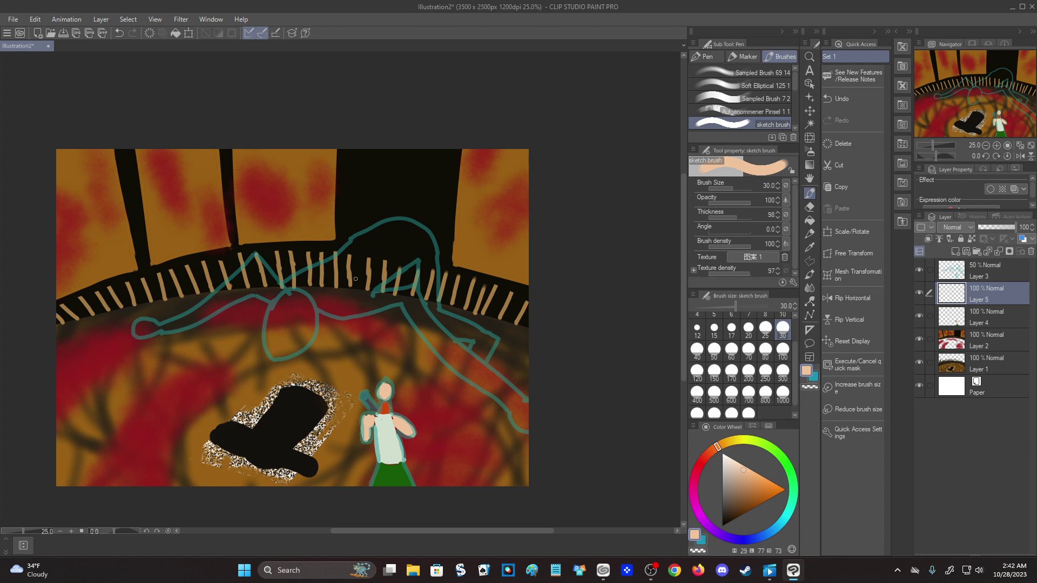
mouse_move(338, 317)
left_mouse_down()
mouse_move(362, 299)
mouse_move(375, 299)
mouse_move(341, 316)
mouse_move(377, 295)
mouse_move(414, 293)
mouse_move(342, 316)
left_mouse_up()
mouse_move(409, 296)
left_mouse_down()
mouse_move(477, 386)
mouse_move(467, 370)
left_mouse_up()
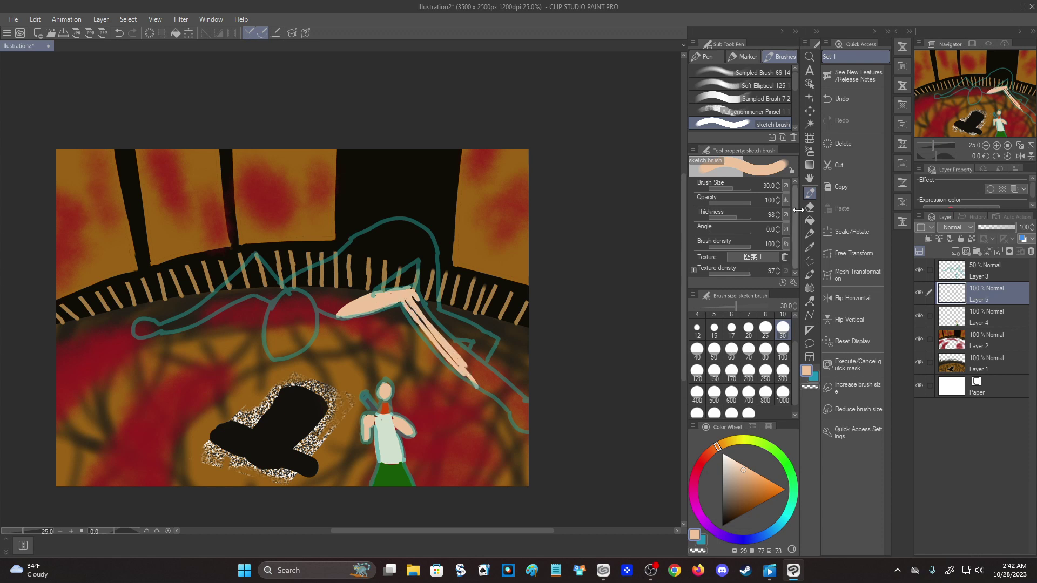
Fill in the giant's long right-hand forearm down to the canvas edge in skin tone at brush size 40.
left_click(696, 350)
left_click_drag(419, 312, 513, 411)
left_click_drag(444, 336, 521, 409)
left_click_drag(463, 358, 521, 412)
left_click_drag(490, 375, 525, 408)
left_click_drag(470, 360, 528, 419)
mouse_move(425, 318)
left_mouse_down()
mouse_move(494, 394)
mouse_move(500, 381)
left_mouse_up()
left_click_drag(465, 350, 528, 404)
left_click_drag(427, 322, 462, 372)
mouse_move(404, 305)
left_mouse_down()
mouse_move(437, 353)
mouse_move(449, 341)
left_mouse_up()
Paint the giant's bent leg and its outstretched left-hand arm in skin tone, following the sketch.
mouse_move(430, 321)
left_mouse_down()
mouse_move(408, 289)
mouse_move(415, 294)
mouse_move(427, 262)
mouse_move(439, 262)
mouse_move(428, 250)
mouse_move(428, 304)
mouse_move(424, 296)
mouse_move(429, 273)
mouse_move(435, 306)
mouse_move(470, 338)
mouse_move(487, 339)
mouse_move(476, 356)
mouse_move(481, 344)
mouse_move(486, 360)
mouse_move(490, 344)
mouse_move(465, 324)
left_mouse_up()
left_click_drag(429, 259, 434, 294)
mouse_move(273, 281)
left_mouse_down()
mouse_move(255, 262)
mouse_move(276, 282)
mouse_move(256, 262)
mouse_move(209, 303)
mouse_move(256, 270)
mouse_move(269, 296)
mouse_move(256, 288)
mouse_move(232, 309)
mouse_move(195, 315)
mouse_move(232, 292)
mouse_move(222, 293)
mouse_move(174, 325)
mouse_move(146, 333)
mouse_move(141, 323)
mouse_move(177, 329)
left_mouse_up()
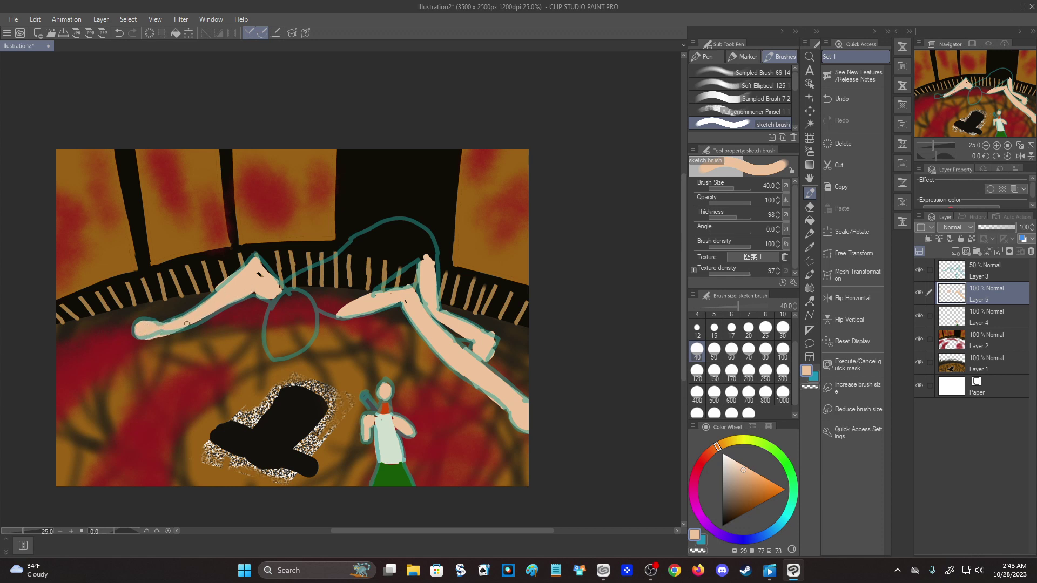
Choose near-white and fill the giant's oval head.
left_click(726, 460)
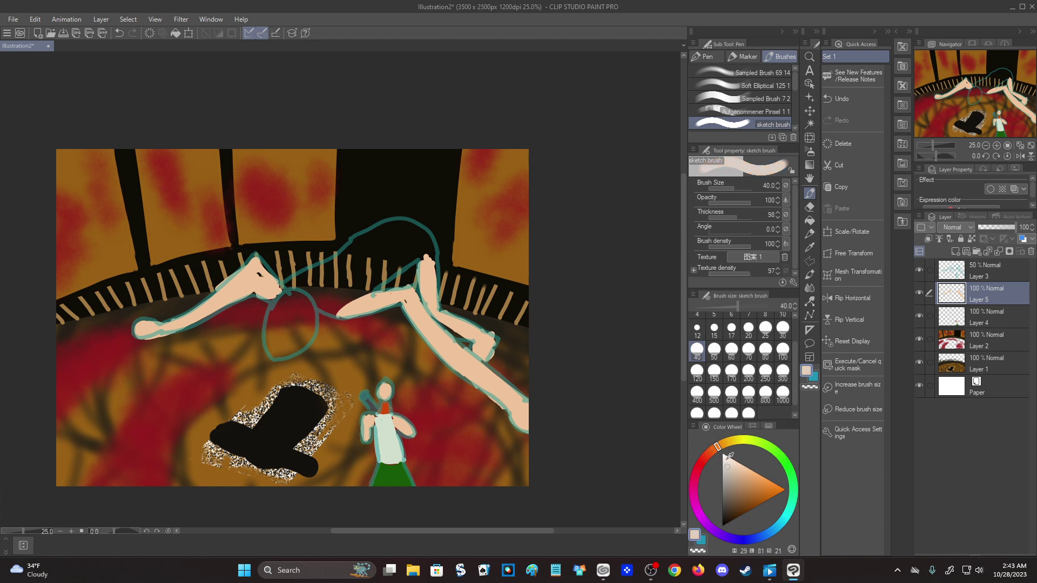
mouse_move(278, 304)
left_mouse_down()
mouse_move(281, 338)
mouse_move(269, 328)
mouse_move(289, 353)
mouse_move(300, 338)
mouse_move(314, 346)
mouse_move(311, 317)
mouse_move(292, 298)
mouse_move(315, 318)
mouse_move(262, 338)
left_mouse_up()
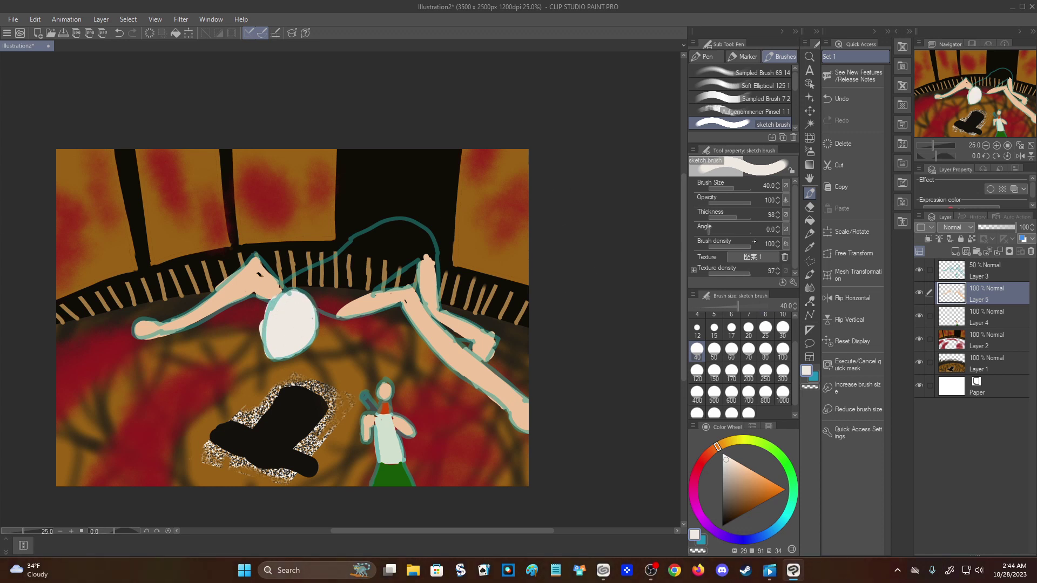
Fill the giant's torso with dark grey and extend the skin-toned shoulders to meet it.
left_click(727, 507)
mouse_move(305, 279)
left_mouse_down()
mouse_move(329, 313)
mouse_move(346, 303)
mouse_move(294, 284)
mouse_move(364, 230)
mouse_move(272, 285)
mouse_move(296, 282)
mouse_move(285, 287)
mouse_move(263, 268)
left_mouse_up()
left_click(270, 286, "alt")
left_click(323, 294, "alt")
left_click(344, 310, "alt")
left_click_drag(335, 311, 349, 315)
left_click(342, 280, "alt")
mouse_move(305, 278)
left_mouse_down()
mouse_move(335, 256)
mouse_move(371, 259)
mouse_move(391, 276)
mouse_move(377, 289)
mouse_move(392, 284)
mouse_move(350, 256)
mouse_move(304, 281)
mouse_move(335, 267)
mouse_move(332, 291)
mouse_move(337, 278)
mouse_move(366, 289)
left_mouse_up()
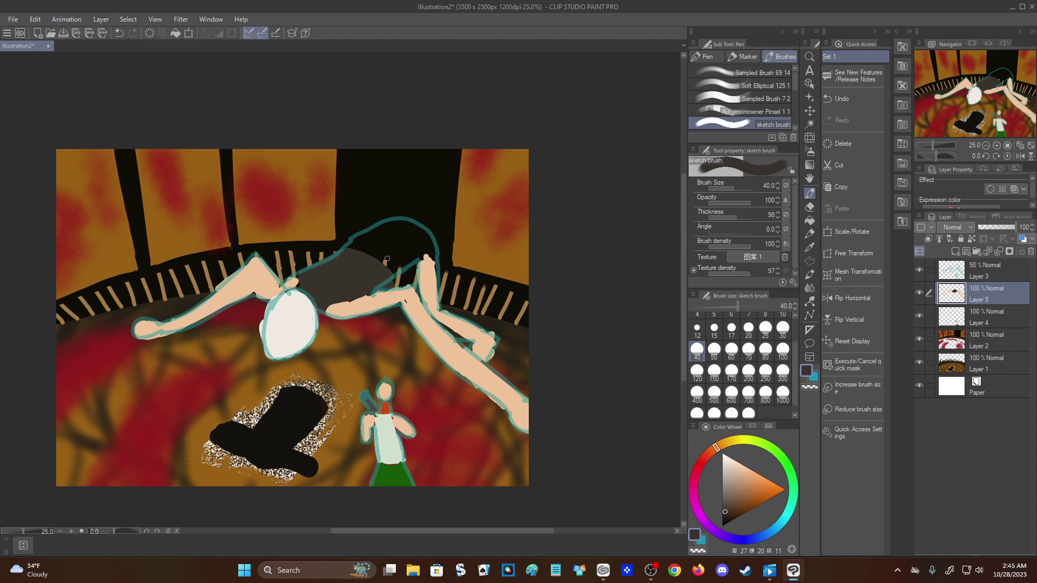
Paint the giant's arched hips and upper thigh in the sampled skin tone, undoing the stray strokes.
left_click(468, 363, "alt")
mouse_move(387, 235)
left_mouse_down()
mouse_move(354, 248)
mouse_move(407, 228)
mouse_move(410, 260)
mouse_move(417, 237)
mouse_move(402, 268)
mouse_move(412, 229)
mouse_move(427, 254)
mouse_move(424, 230)
mouse_move(433, 261)
mouse_move(380, 257)
mouse_move(398, 239)
left_mouse_up()
key("ctrl+z")
key("ctrl+z")
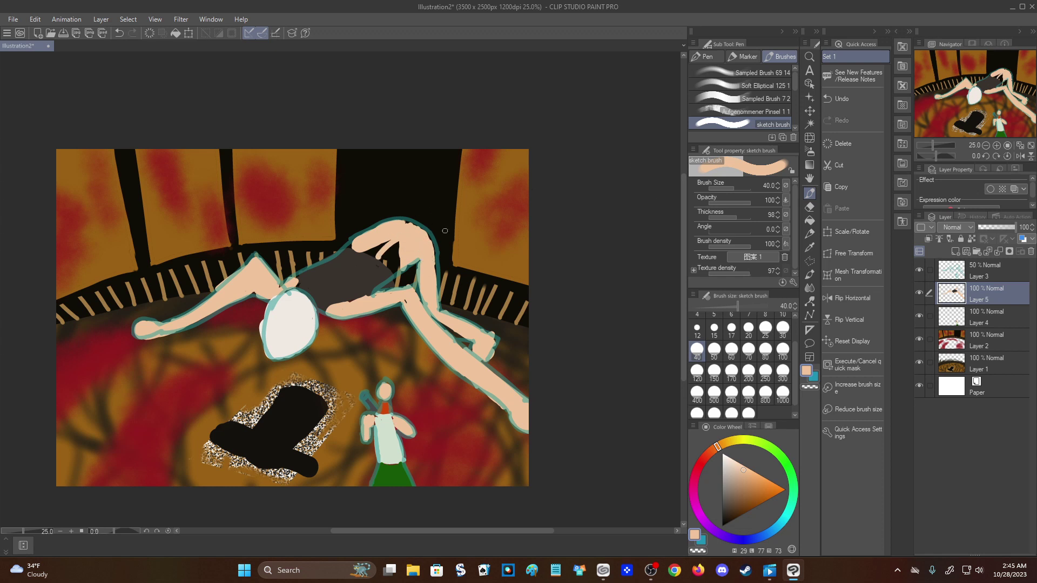
Paint a dark red patch between the giant's torso and thighs, and hide the teal sketch layer.
left_click(700, 463)
left_click_drag(386, 256, 393, 253)
key("ctrl+z")
left_click(765, 485)
left_click(766, 496)
left_click(766, 500)
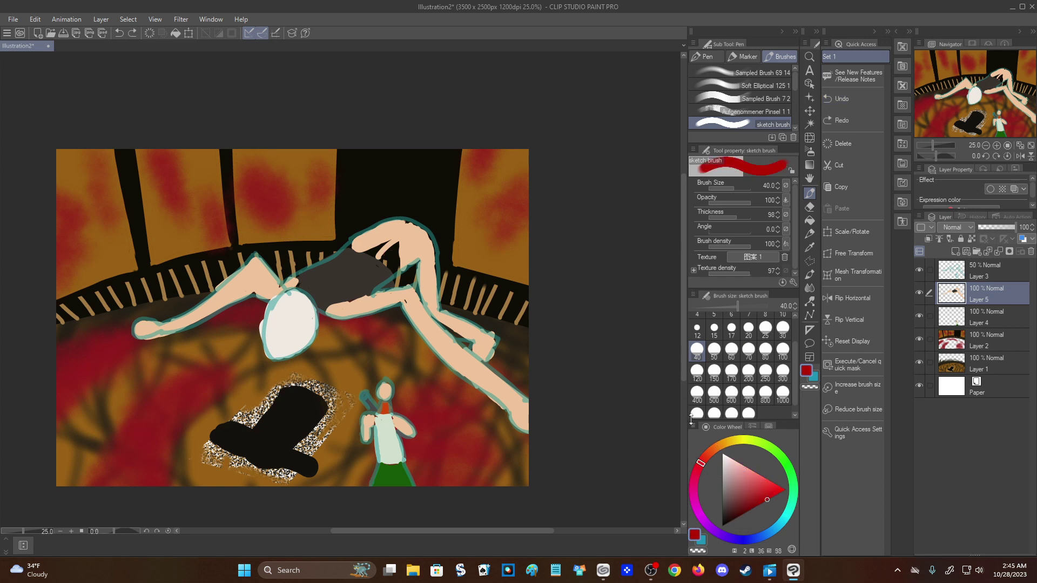
mouse_move(388, 256)
left_mouse_down()
mouse_move(379, 248)
mouse_move(388, 255)
left_mouse_up()
left_click(919, 269)
left_click(919, 269)
left_click(919, 269)
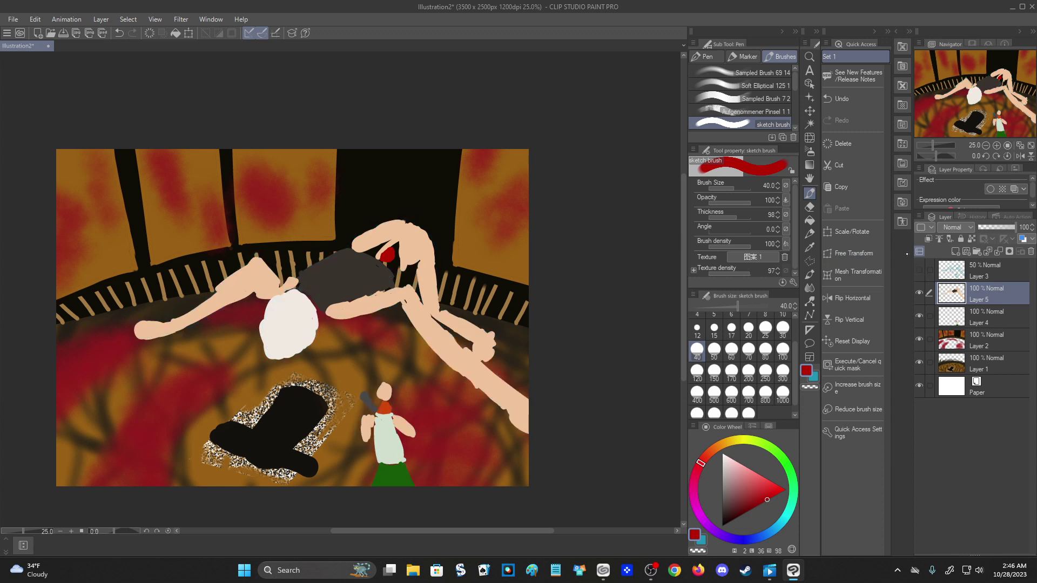
Round out the giant's shoulders and smooth the left-hand arm with skin-toned strokes.
left_click(458, 335, "alt")
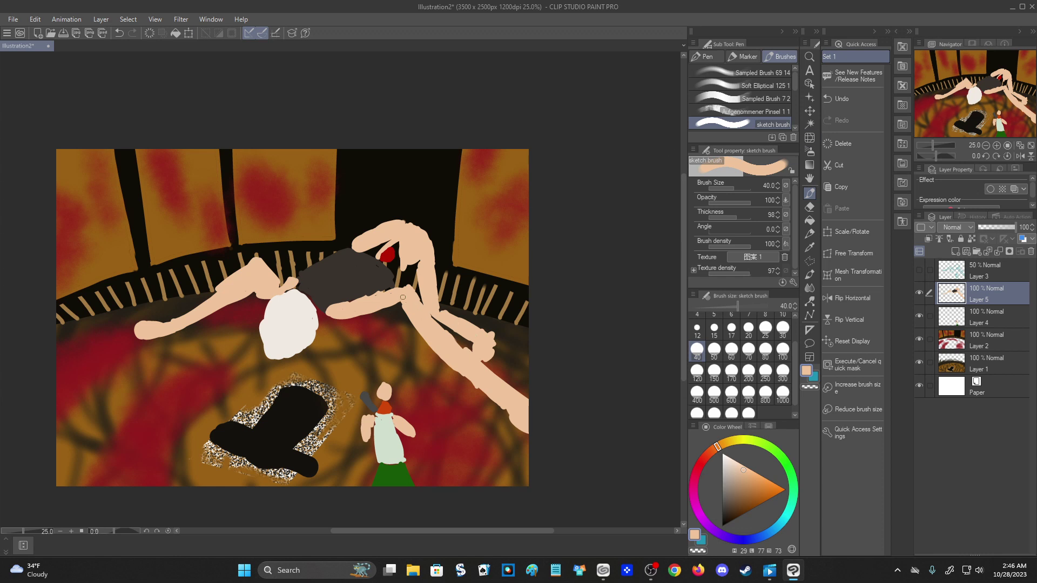
mouse_move(346, 301)
left_mouse_down()
mouse_move(389, 294)
mouse_move(331, 298)
mouse_move(341, 300)
mouse_move(325, 312)
left_mouse_up()
mouse_move(262, 272)
left_mouse_down()
mouse_move(296, 278)
mouse_move(288, 286)
left_mouse_up()
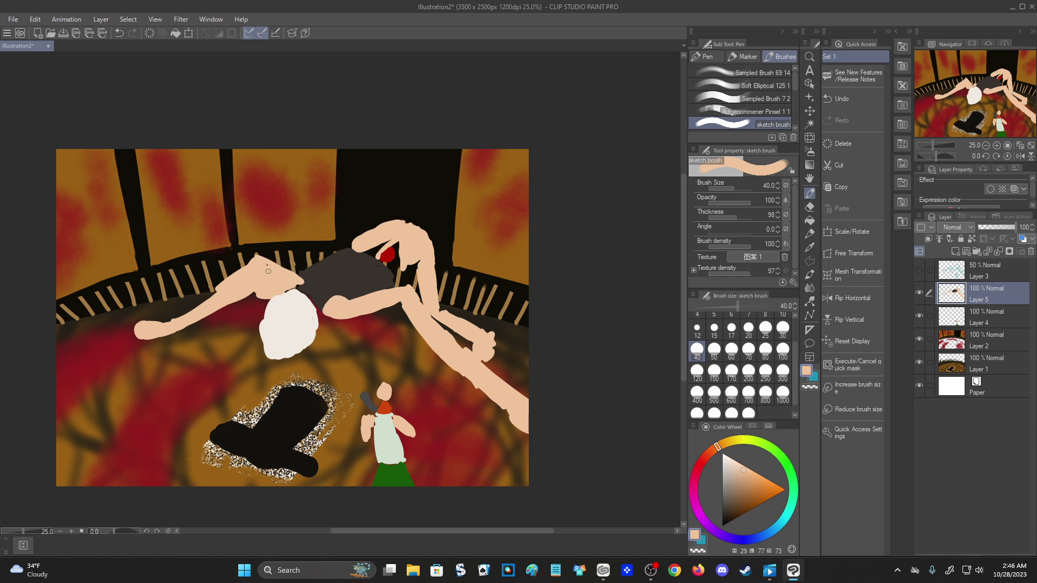
mouse_move(218, 291)
left_mouse_down()
mouse_move(163, 327)
mouse_move(182, 315)
left_mouse_up()
key("e")
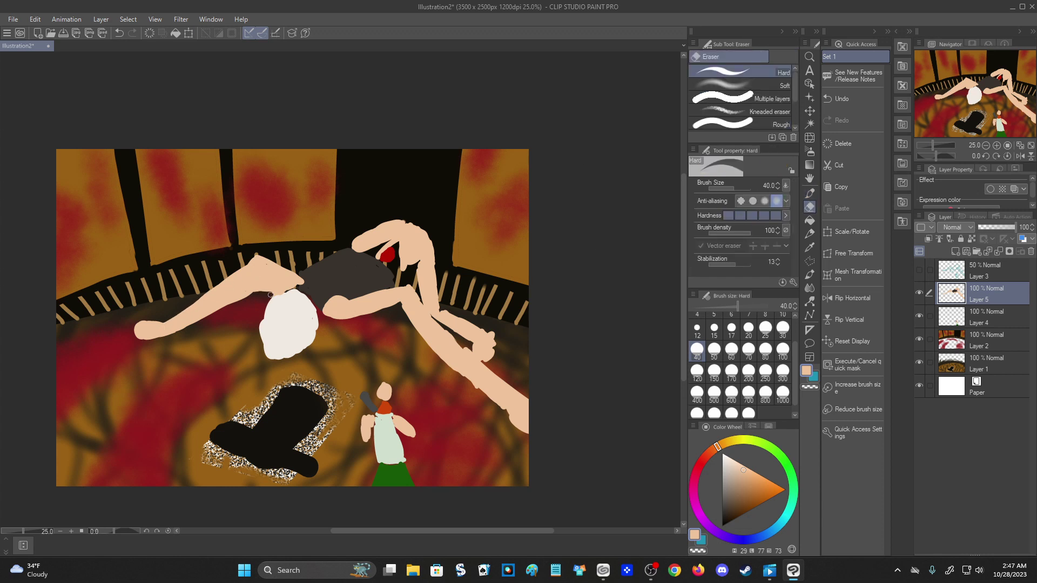
Enlarge and smooth the giant's head with near-white strokes around its outline.
key("p")
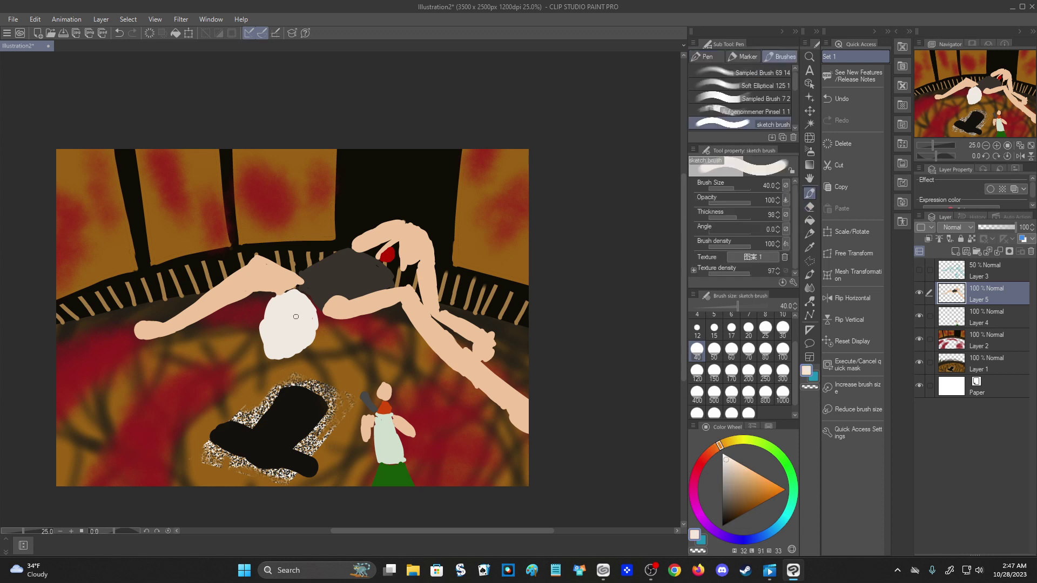
mouse_move(265, 330)
left_mouse_down()
mouse_move(265, 351)
mouse_move(294, 359)
mouse_move(307, 315)
mouse_move(316, 343)
mouse_move(282, 352)
left_mouse_up()
mouse_move(272, 305)
left_mouse_down()
mouse_move(260, 319)
mouse_move(283, 359)
left_mouse_up()
mouse_move(274, 305)
left_mouse_down()
mouse_move(316, 311)
mouse_move(318, 337)
mouse_move(304, 294)
mouse_move(319, 309)
mouse_move(291, 318)
left_mouse_up()
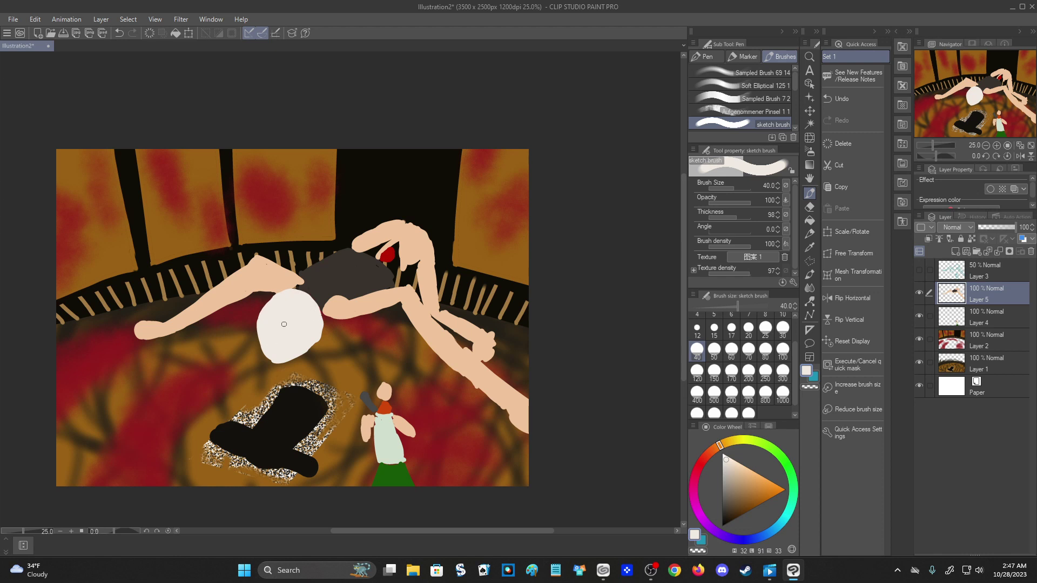
mouse_move(278, 361)
left_mouse_down()
mouse_move(316, 340)
mouse_move(270, 358)
left_mouse_up()
Draw thin grey curved guidelines across the giant's face at brush size 12, undoing misplaced lines.
left_click_drag(729, 468, 724, 483)
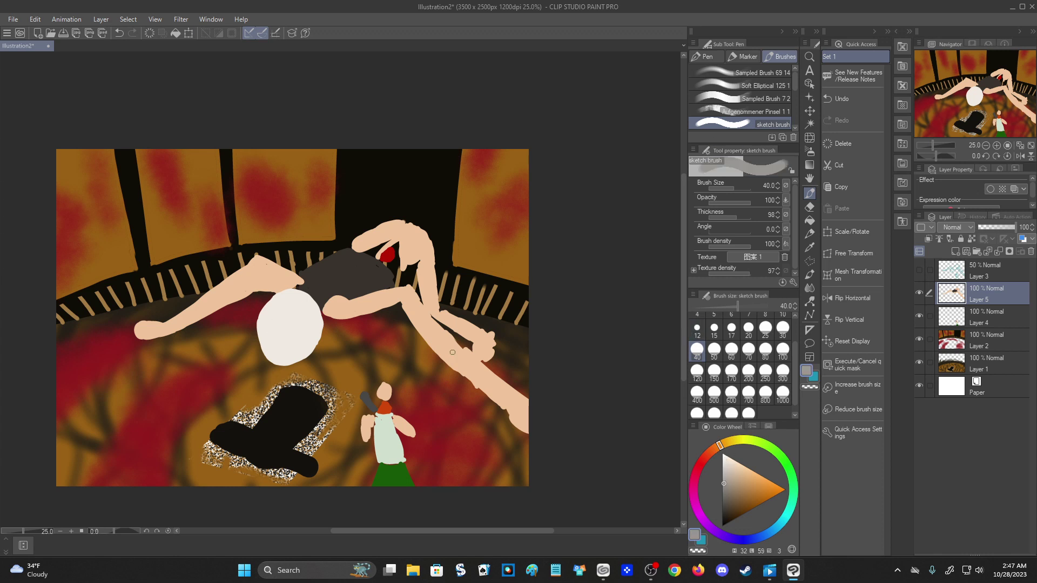
left_click(697, 328)
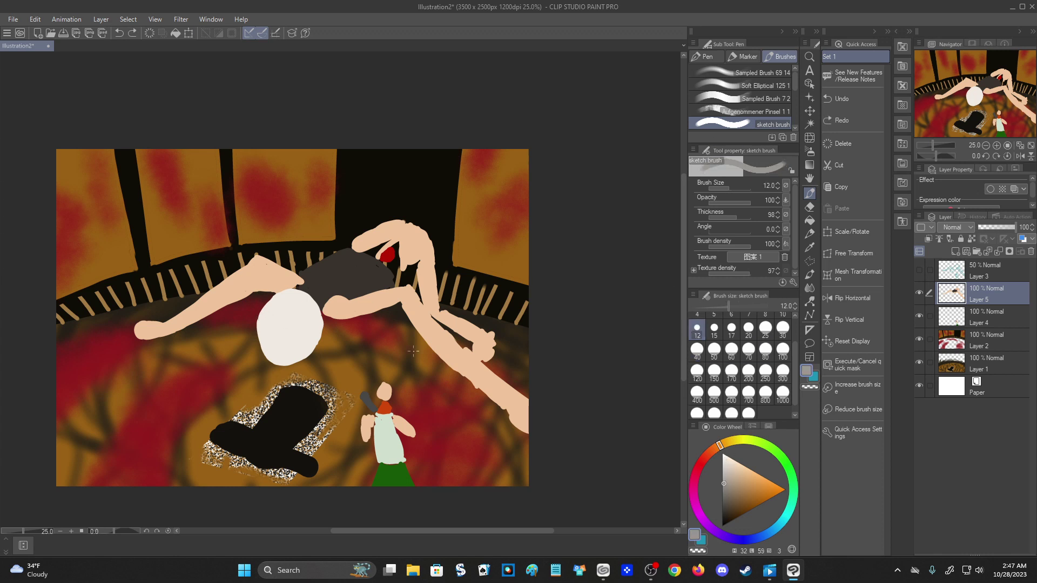
key("ctrl+z")
mouse_move(271, 321)
left_mouse_down()
mouse_move(301, 326)
mouse_move(300, 357)
left_mouse_up()
key("ctrl+z")
Erase excess paint around the giant's left-hand elbow and upper arm, using eraser size 12 for the outer edge.
key("e")
left_click_drag(274, 292, 254, 292)
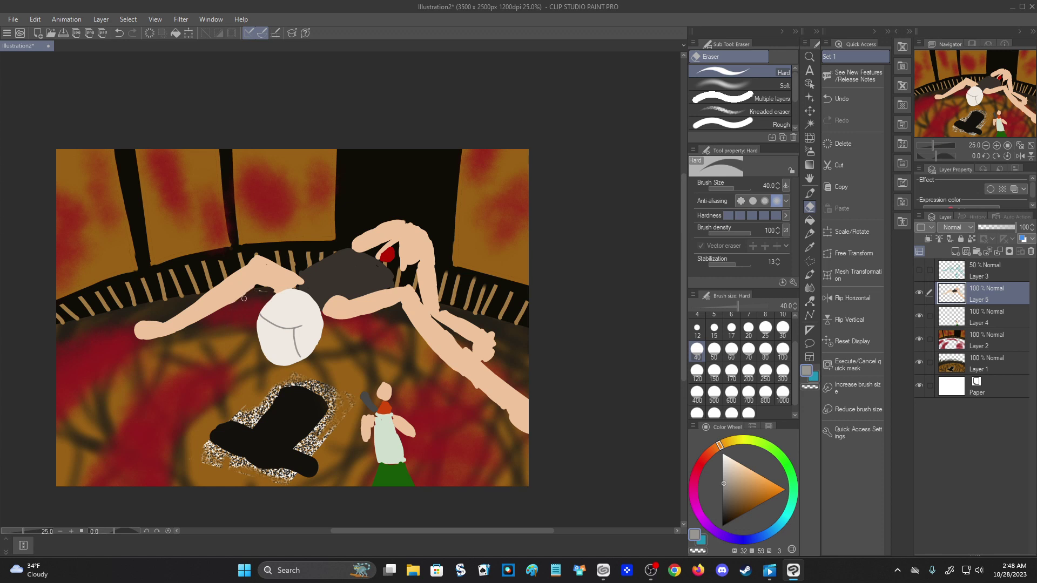
left_click(696, 330)
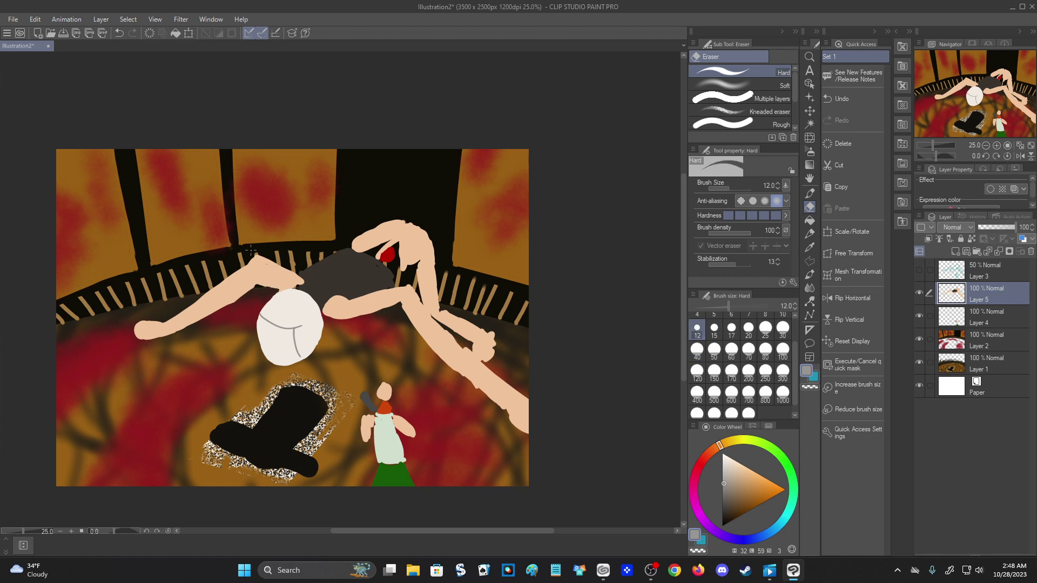
left_click_drag(260, 257, 242, 268)
Slim the giant's right-hand forearm and cut off its end near the canvas edge with the eraser at size 40.
left_click(697, 350)
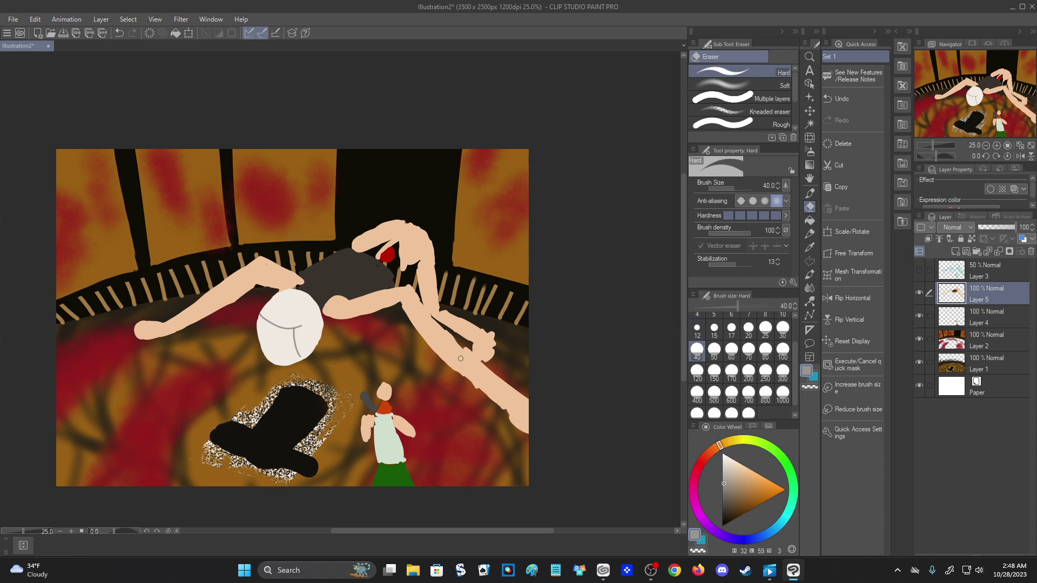
left_click_drag(465, 348, 520, 400)
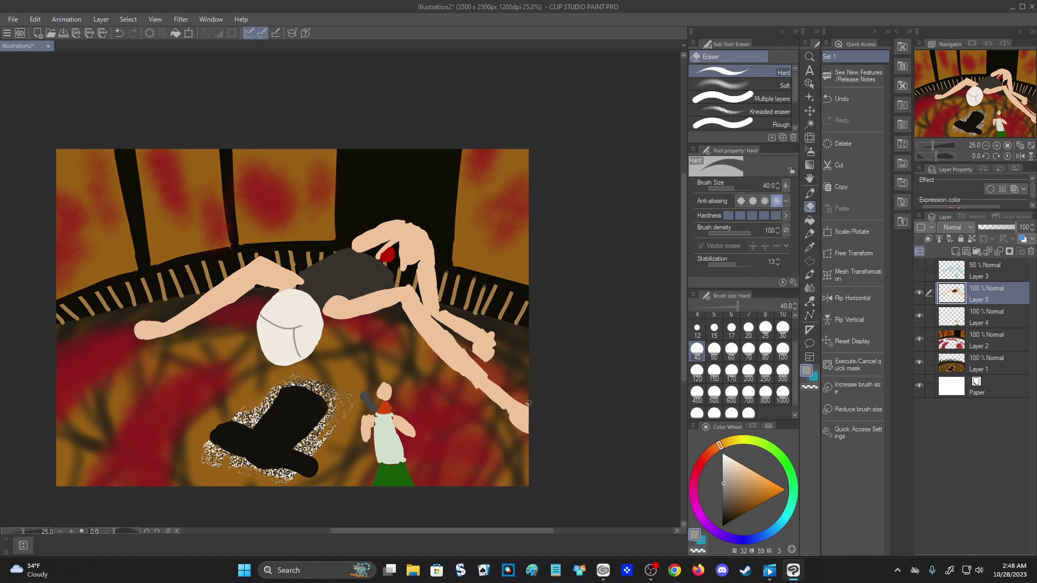
mouse_move(465, 349)
left_mouse_down()
mouse_move(449, 331)
mouse_move(501, 387)
left_mouse_up()
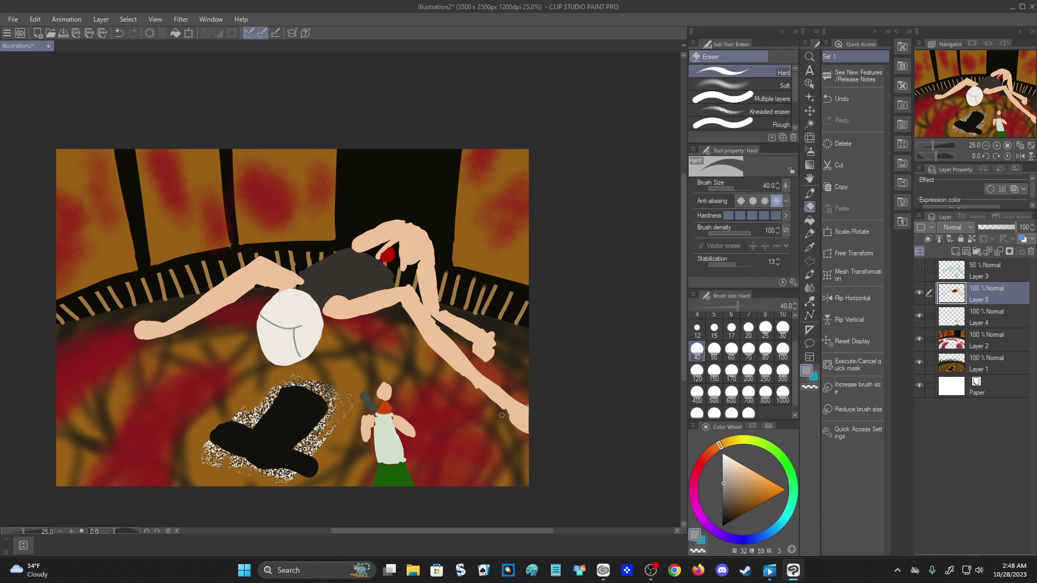
mouse_move(518, 397)
left_mouse_down()
mouse_move(495, 430)
mouse_move(513, 440)
left_mouse_up()
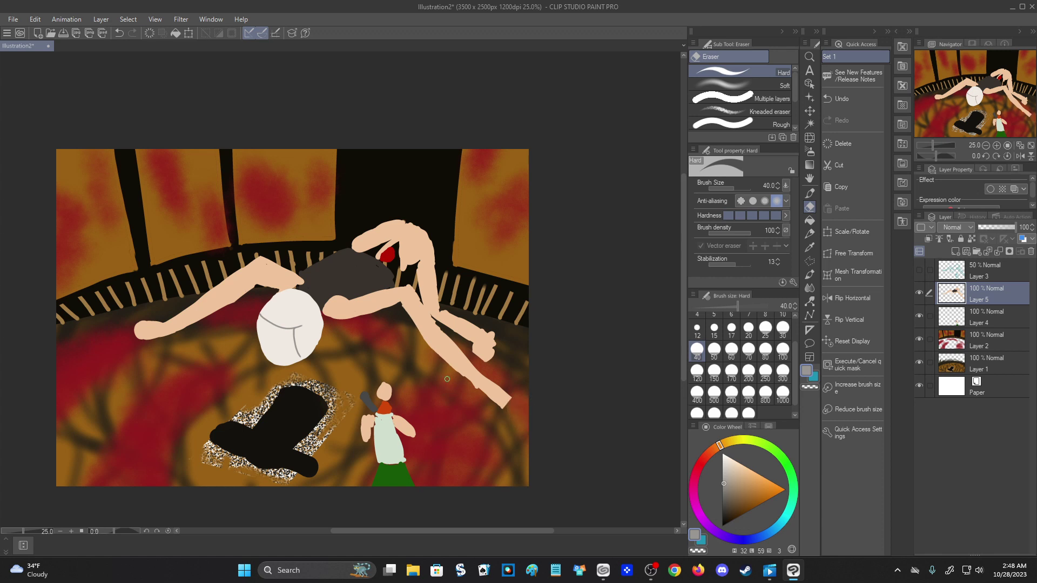
left_click_drag(453, 377, 495, 406)
Repaint a rounded hand at the end of the right-hand forearm in skin tone at brush size 40.
left_click(809, 193)
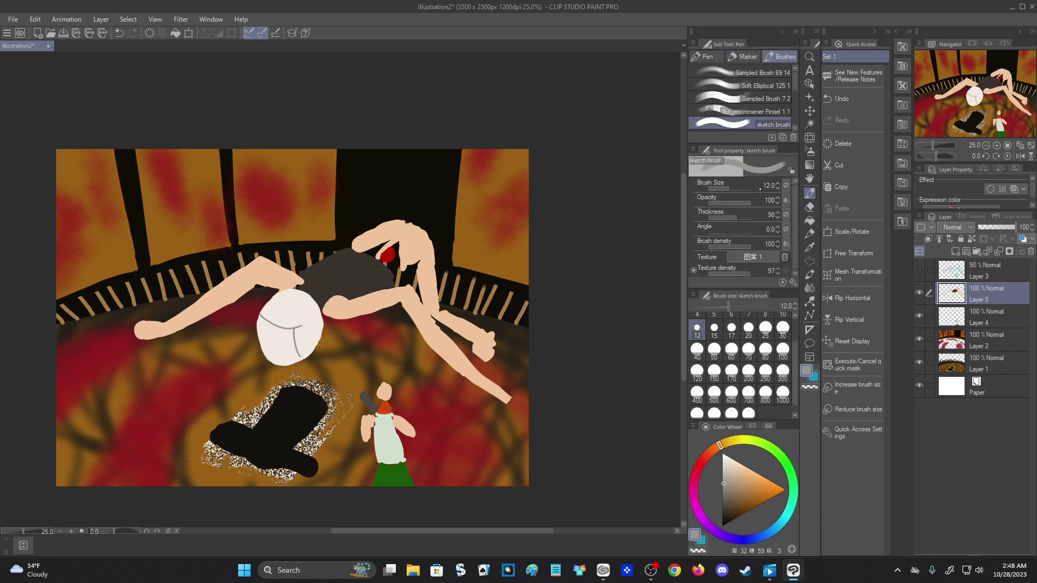
left_click(452, 354, "alt")
left_click(700, 353)
left_click_drag(460, 374, 517, 413)
mouse_move(486, 377)
left_mouse_down()
mouse_move(504, 391)
mouse_move(468, 361)
mouse_move(507, 396)
left_mouse_up()
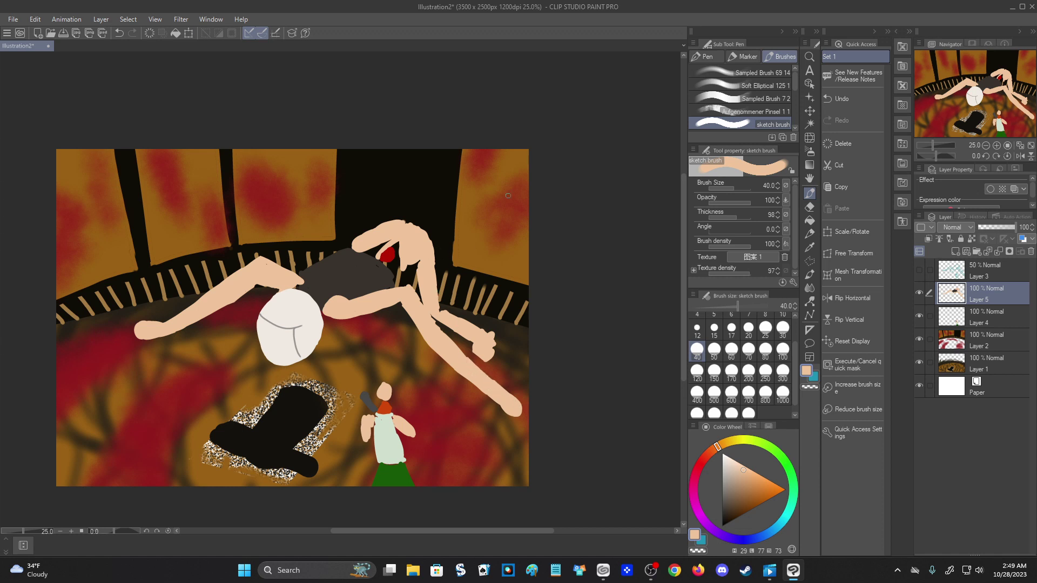
Erase excess paint around the knee of the giant's bent leg to clean its outline.
left_click(810, 207)
mouse_move(421, 285)
left_mouse_down()
mouse_move(445, 329)
mouse_move(421, 290)
mouse_move(429, 298)
mouse_move(427, 277)
mouse_move(442, 316)
mouse_move(431, 281)
mouse_move(468, 342)
mouse_move(431, 298)
mouse_move(434, 272)
left_mouse_up()
left_click(810, 192)
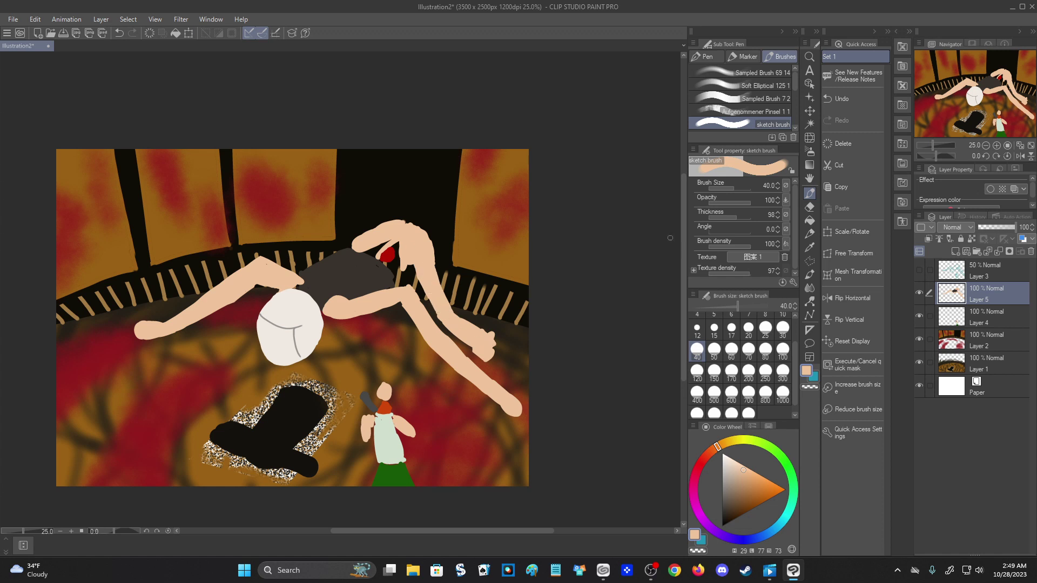
Erase the giant's lumpy foot and slim the lower leg along both edges.
left_click(810, 207)
left_click_drag(473, 350, 488, 359)
left_click_drag(437, 317, 498, 370)
left_click_drag(472, 323, 510, 352)
left_click_drag(457, 313, 495, 340)
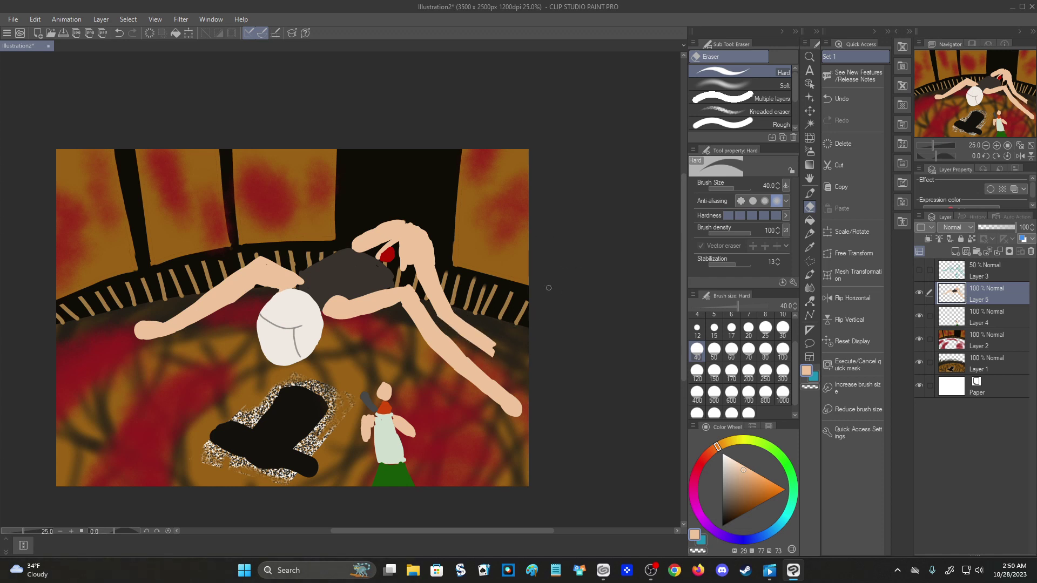
Paint a new rounded foot at the end of the giant's lower leg in skin tone.
left_click(810, 194)
left_click_drag(496, 340, 489, 349)
mouse_move(486, 352)
left_mouse_down()
mouse_move(480, 359)
mouse_move(494, 352)
left_mouse_up()
Refine the giant's left-hand shoulder where it meets the torso, alternating erasing with sampled skin-tone touch-ups.
key("e")
left_click(325, 289, "alt")
left_click_drag(299, 285, 303, 286)
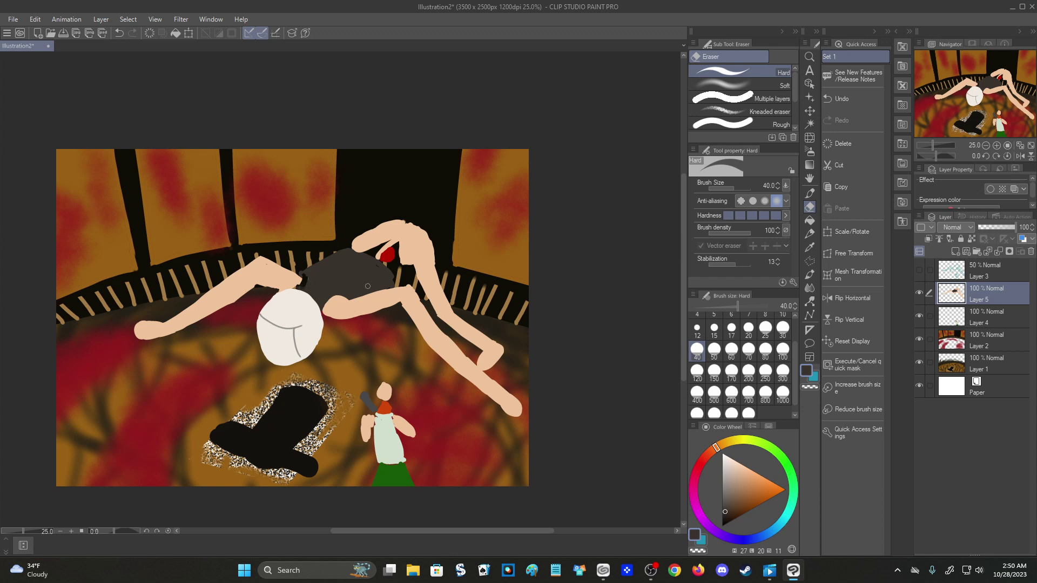
key("p")
left_click(295, 286, "alt")
left_click(300, 280)
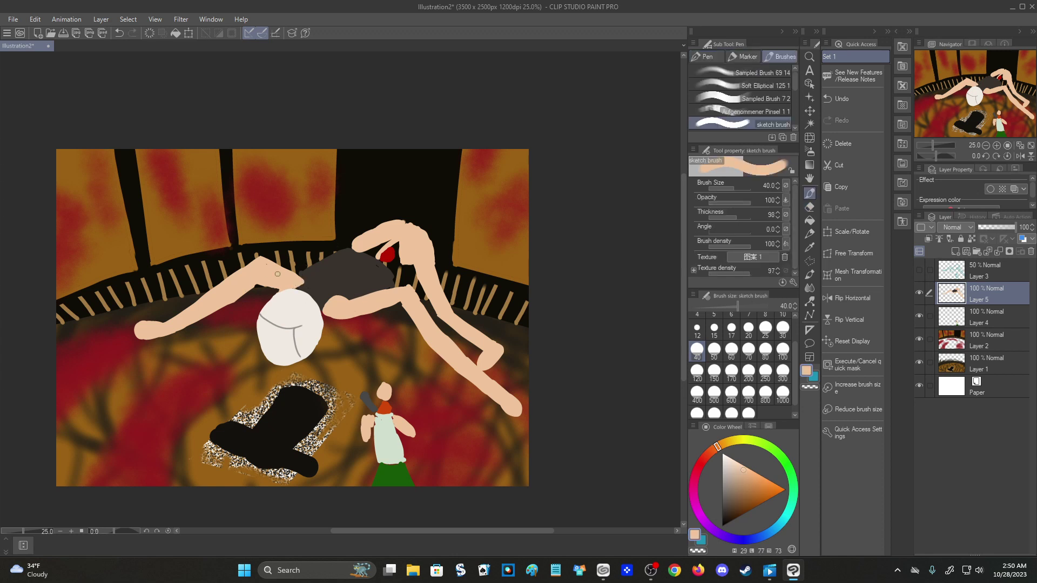
left_click(809, 206)
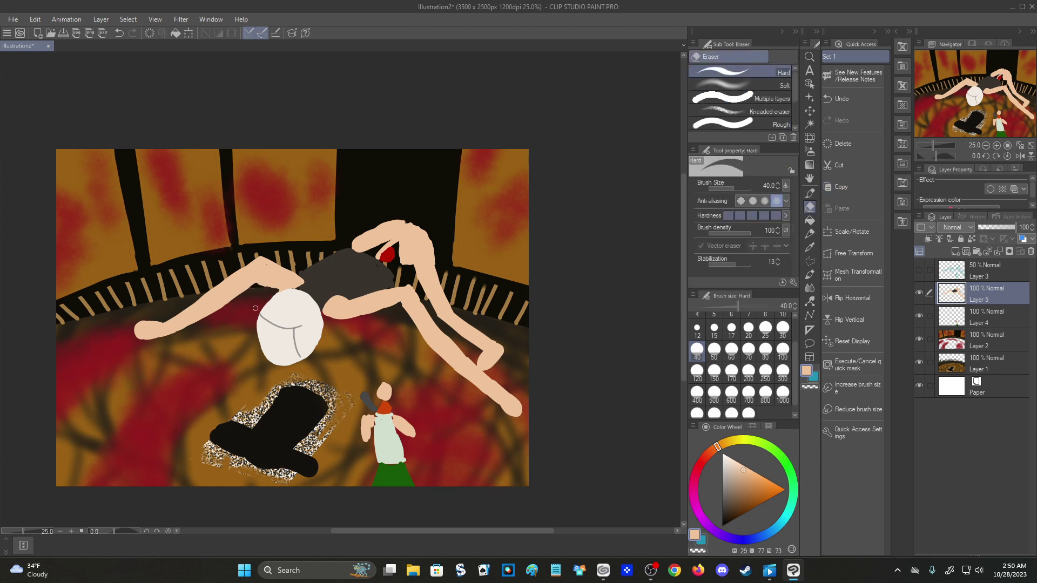
Add a new layer clipped to the giant's layer and set up the Running color spray airbrush in near-black.
left_click_drag(270, 289, 260, 286)
left_click(955, 252)
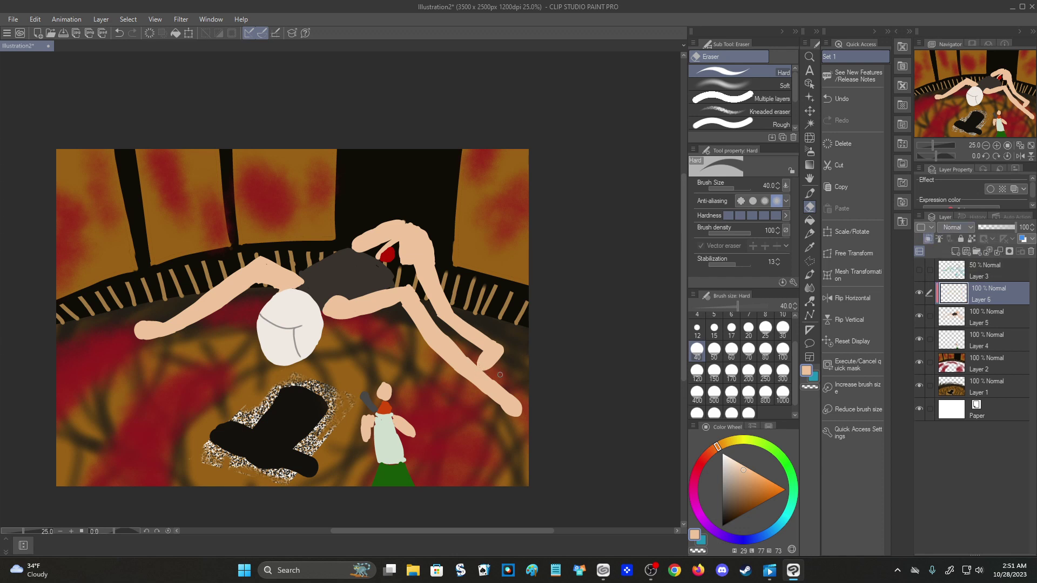
left_click(809, 152)
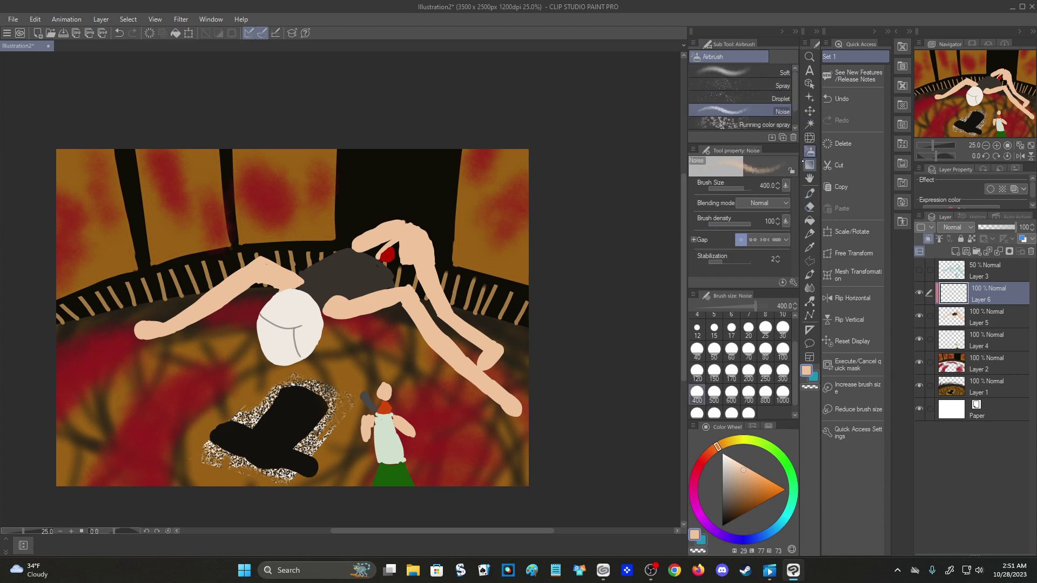
left_click(764, 124)
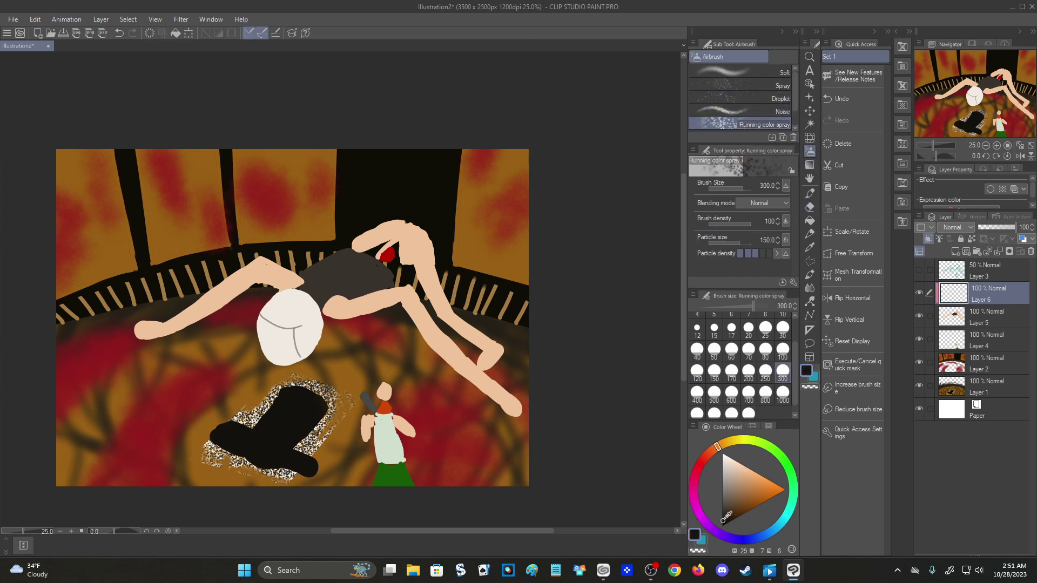
mouse_move(423, 304)
left_mouse_down()
mouse_move(438, 345)
mouse_move(513, 405)
left_mouse_up()
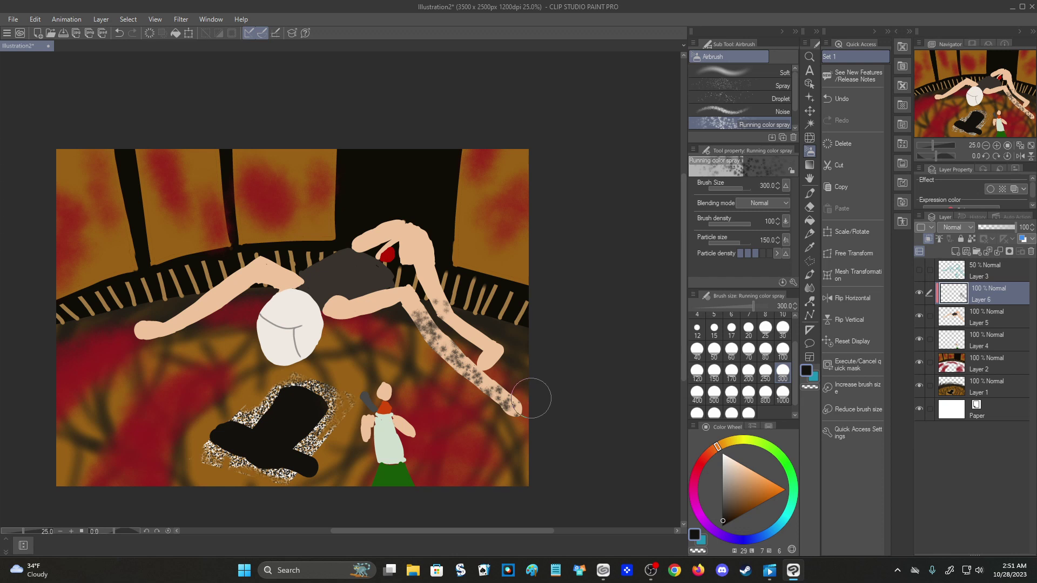
key("ctrl+z")
key("ctrl+z")
Spray near-black speckles along the giant's arms and bent leg with the Running color spray at brush size 200.
left_click(748, 370)
left_click_drag(428, 331, 516, 415)
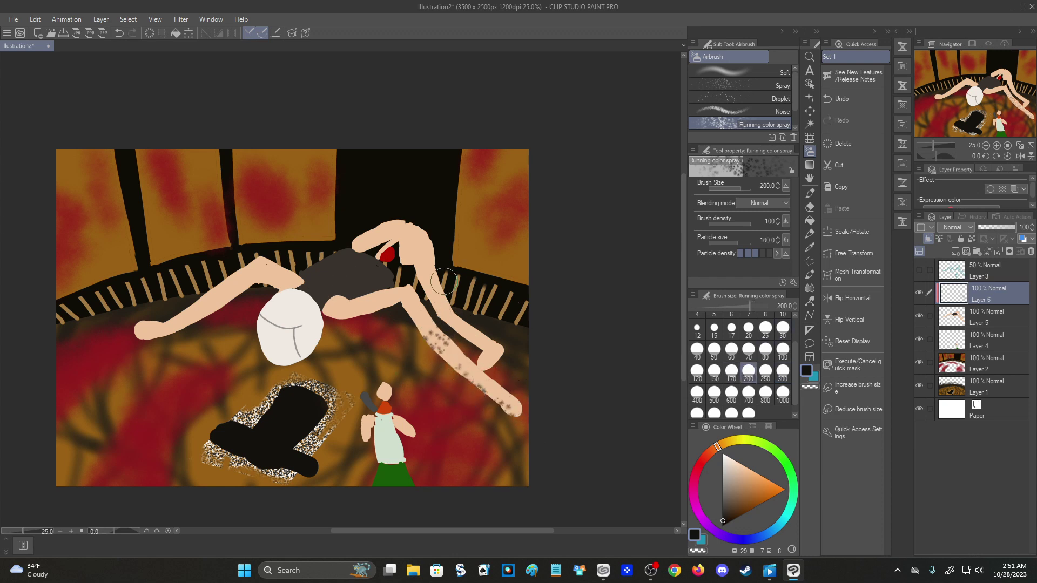
mouse_move(423, 249)
left_mouse_down()
mouse_move(428, 275)
mouse_move(436, 209)
mouse_move(453, 304)
mouse_move(492, 343)
left_mouse_up()
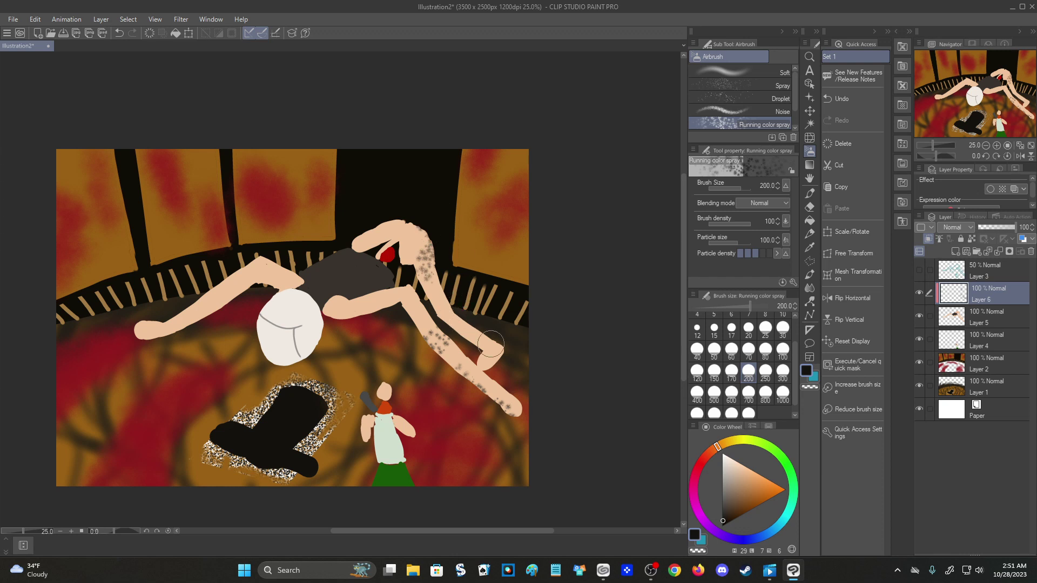
left_click_drag(366, 306, 354, 311)
left_click_drag(267, 270, 227, 304)
mouse_move(129, 338)
left_mouse_down()
mouse_move(254, 267)
mouse_move(273, 273)
left_mouse_up()
left_click_drag(409, 294, 402, 303)
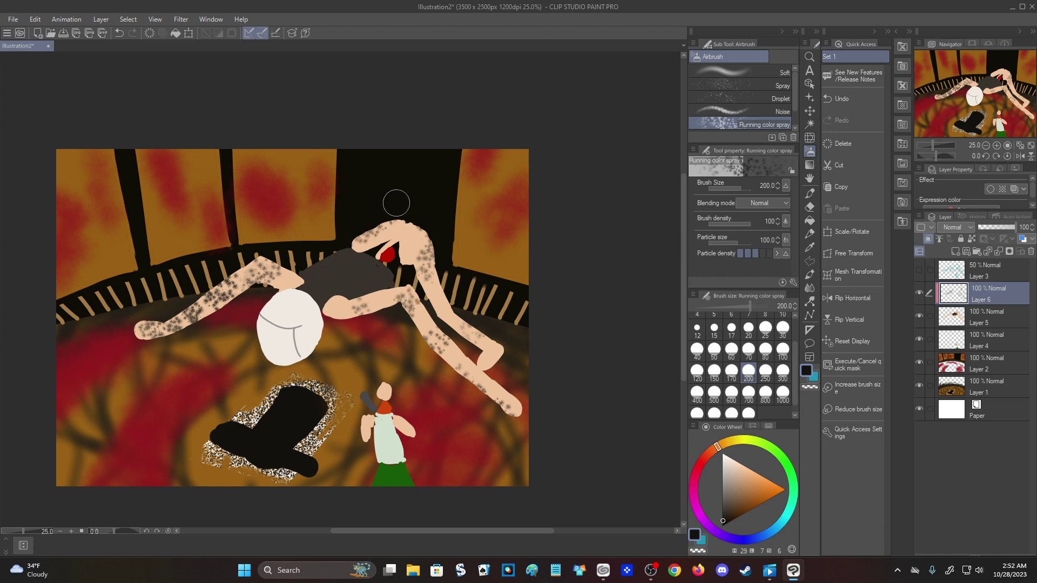
Try to reshape the end of the giant's thigh beside the torso with near-black and sampled skin-tone strokes.
key("p")
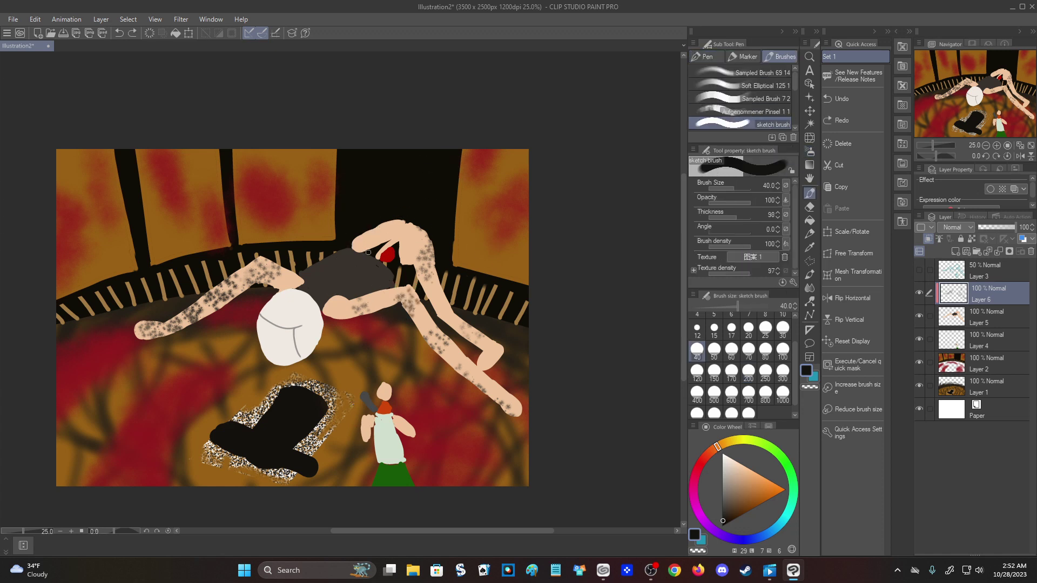
mouse_move(368, 253)
left_mouse_down()
mouse_move(368, 250)
mouse_move(359, 226)
mouse_move(359, 242)
mouse_move(368, 226)
mouse_move(365, 248)
left_mouse_up()
left_click(413, 243, "alt")
left_click_drag(369, 243, 362, 253)
key("ctrl+z")
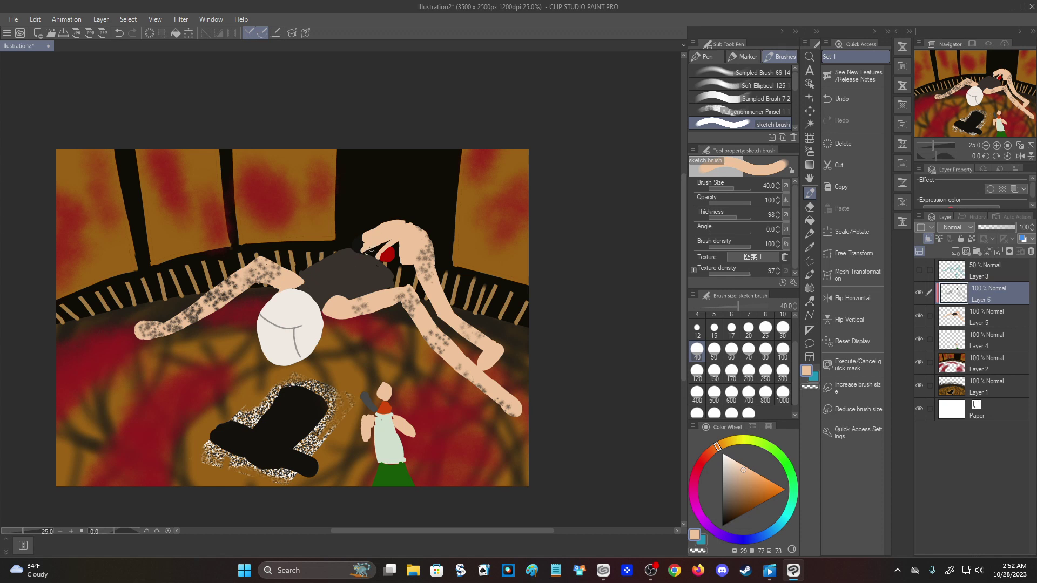
key("ctrl+z")
key("ctrl+z")
Switch to Layer 5 and toggle the visibility of Layers 5 and 6 to examine the end of the giant's thigh.
key("alt+[")
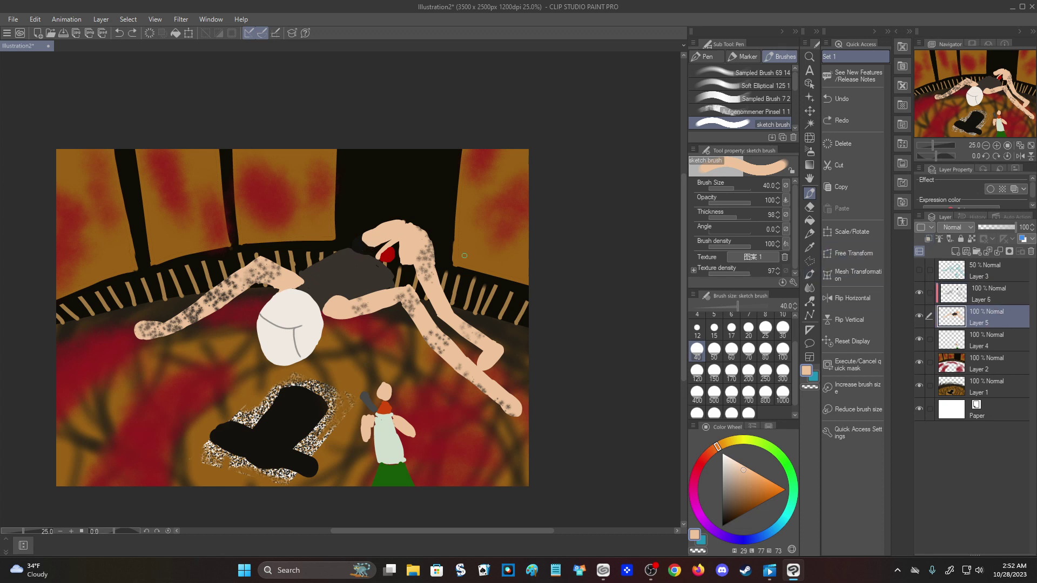
left_click(363, 245)
key("ctrl+z")
left_click(919, 316)
left_click(920, 317)
left_click(919, 293)
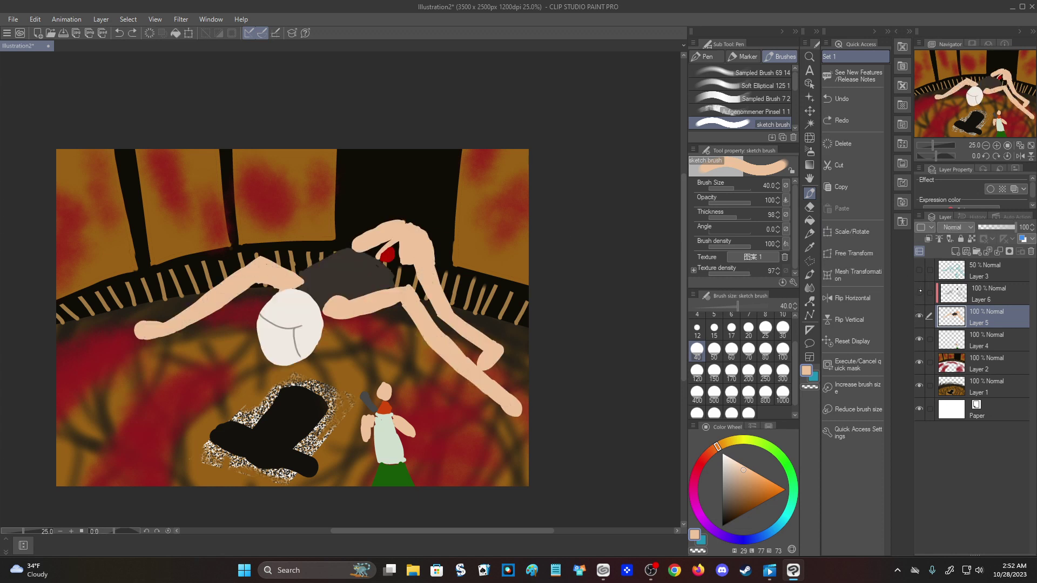
left_click(919, 293)
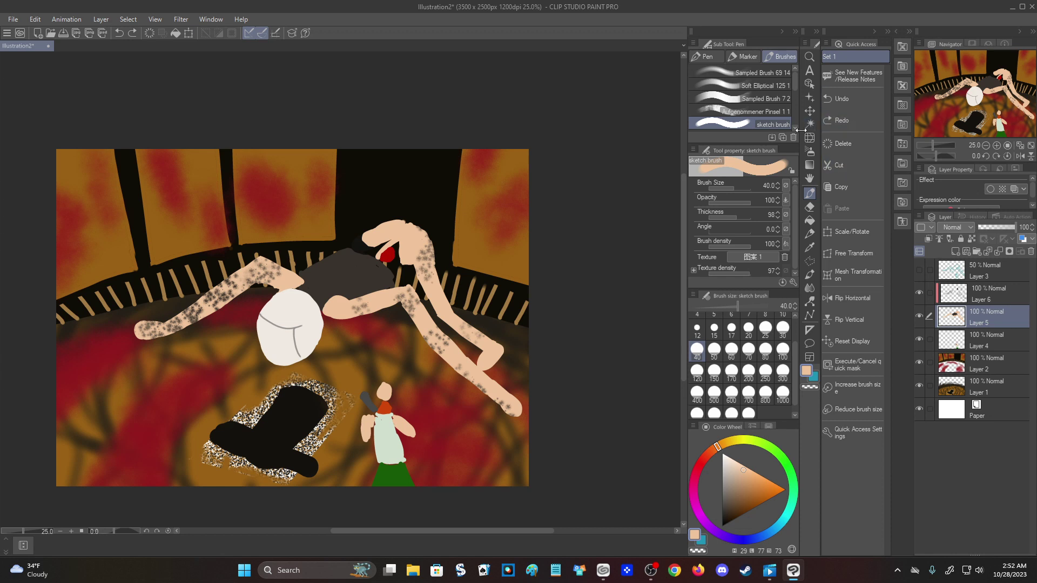
Rework the end of the giant's thigh on Layer 5 with the eraser and sampled skin-tone strokes, hiding the speckle layer.
left_click(809, 207)
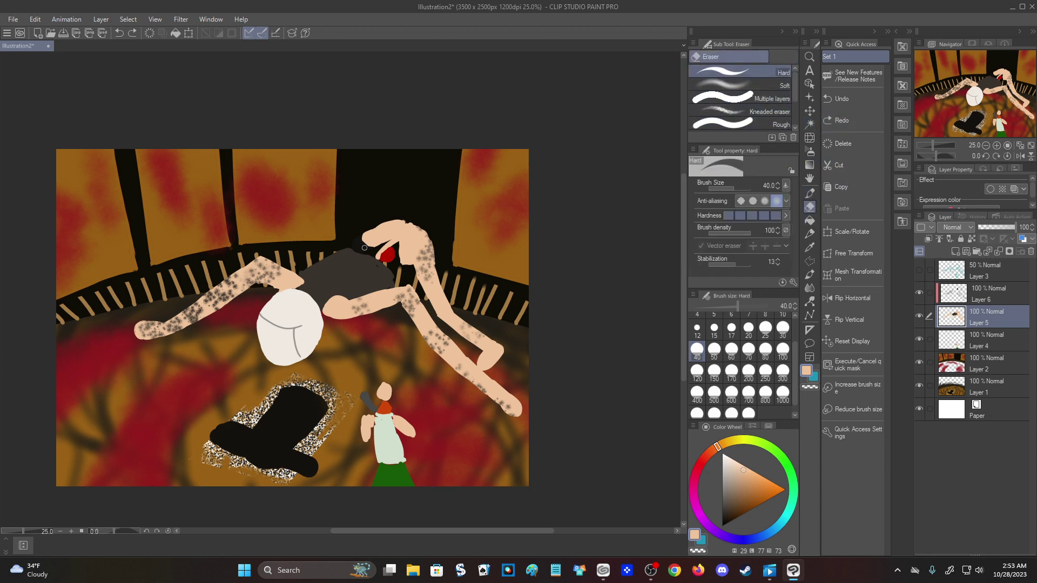
left_click_drag(369, 248, 362, 243)
left_click(809, 194)
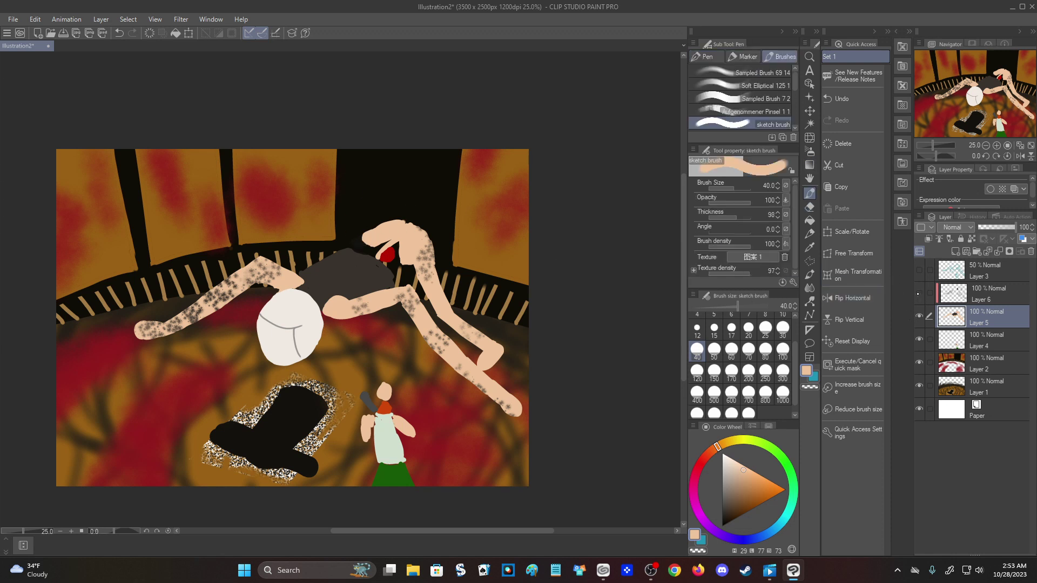
left_click(918, 294)
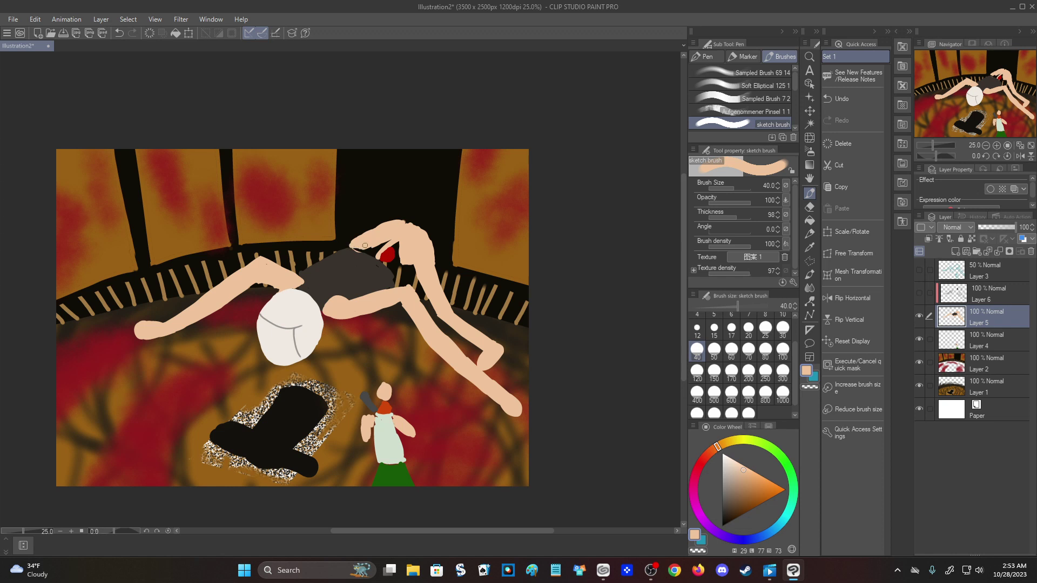
left_click(355, 266, "alt")
left_click_drag(359, 254, 352, 251)
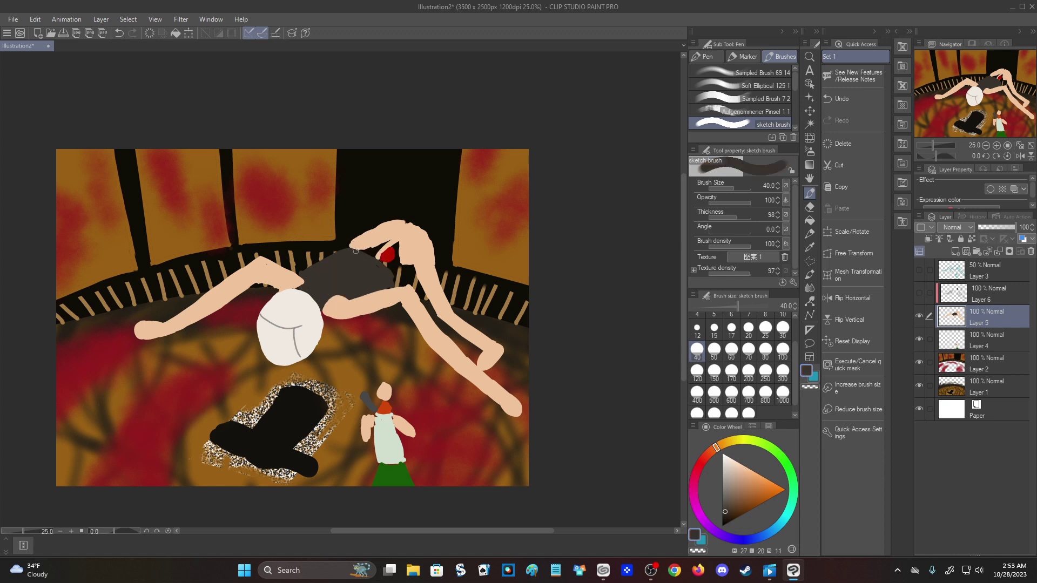
key("ctrl+z")
left_click(364, 249, "alt")
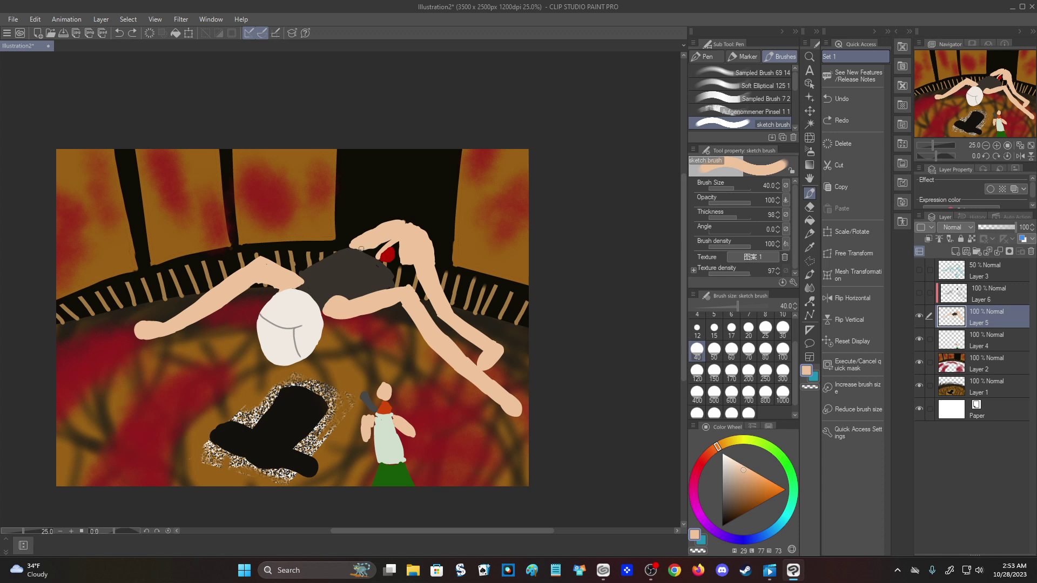
mouse_move(352, 244)
left_mouse_down()
mouse_move(390, 223)
mouse_move(418, 231)
mouse_move(389, 223)
mouse_move(429, 243)
left_mouse_up()
Show and select Layer 6, and touch up the edge between the giant's torso and thigh with sampled dark grey and skin tones.
left_click(919, 292)
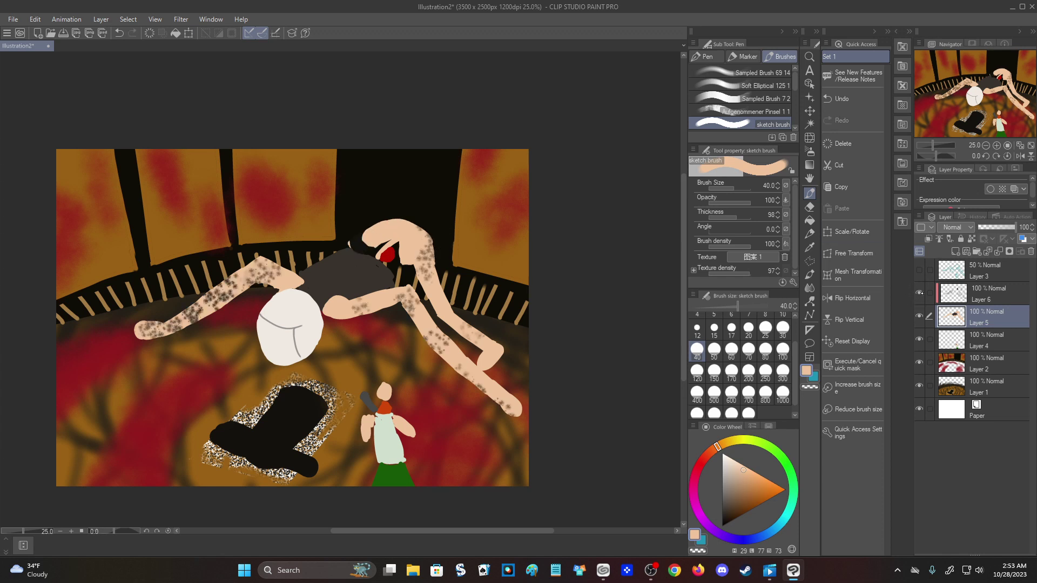
left_click(980, 294)
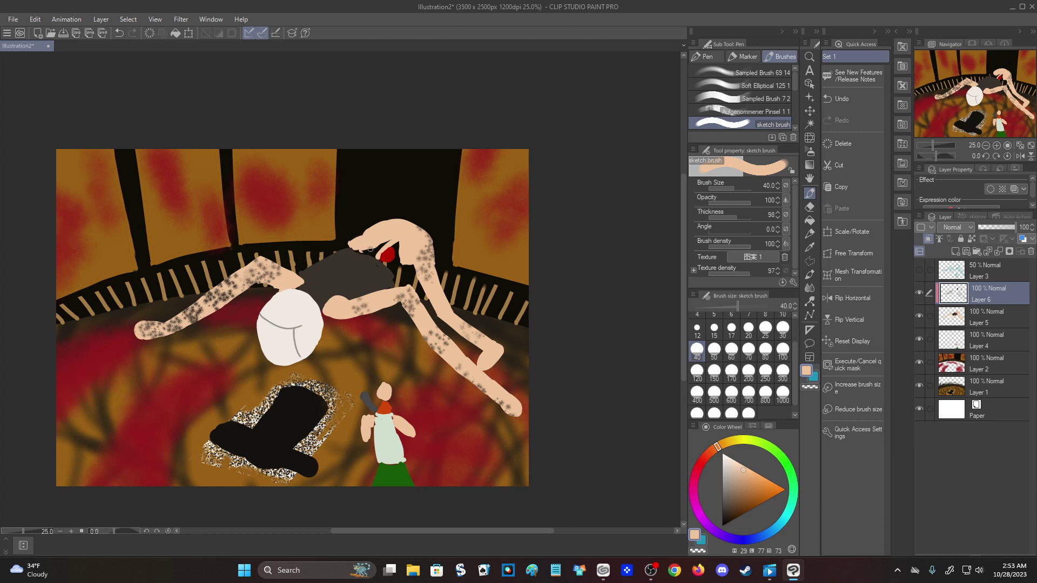
left_click(361, 272, "alt")
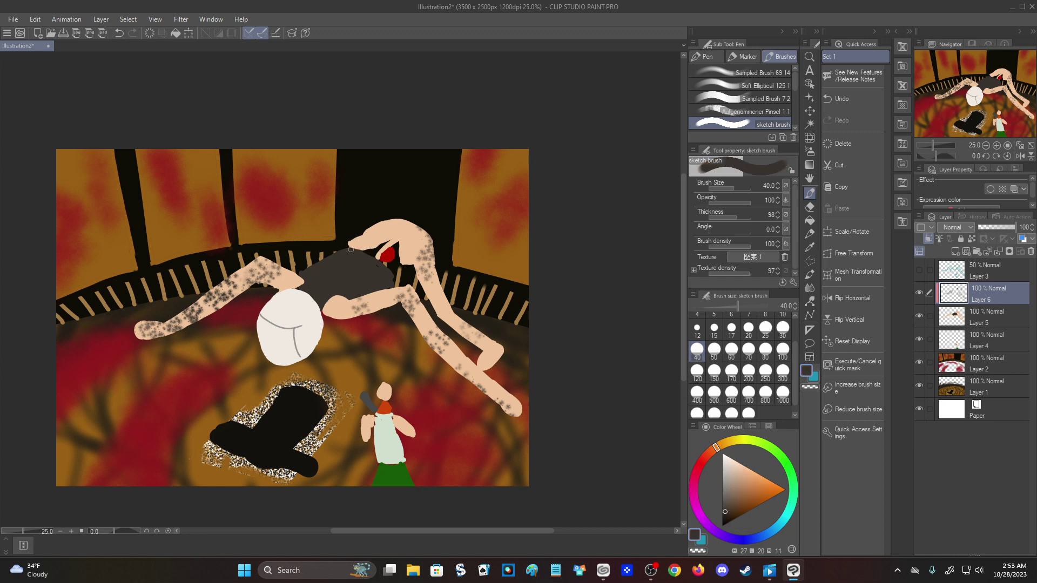
left_click(384, 225, "alt")
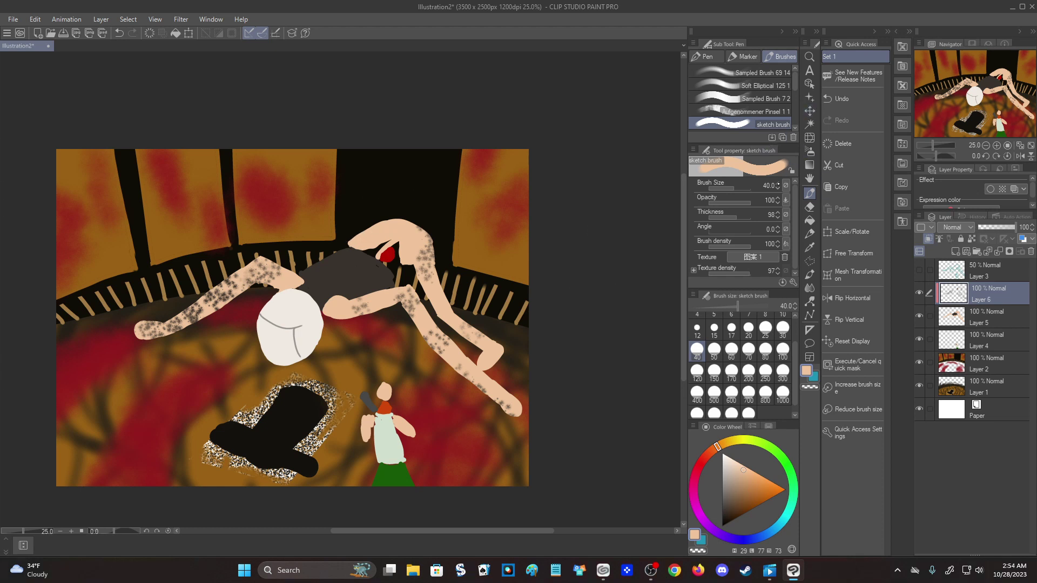
Sample a brown speckle tone from the giant's arm and spray matching speckles over the upper thigh.
left_click(264, 282, "alt")
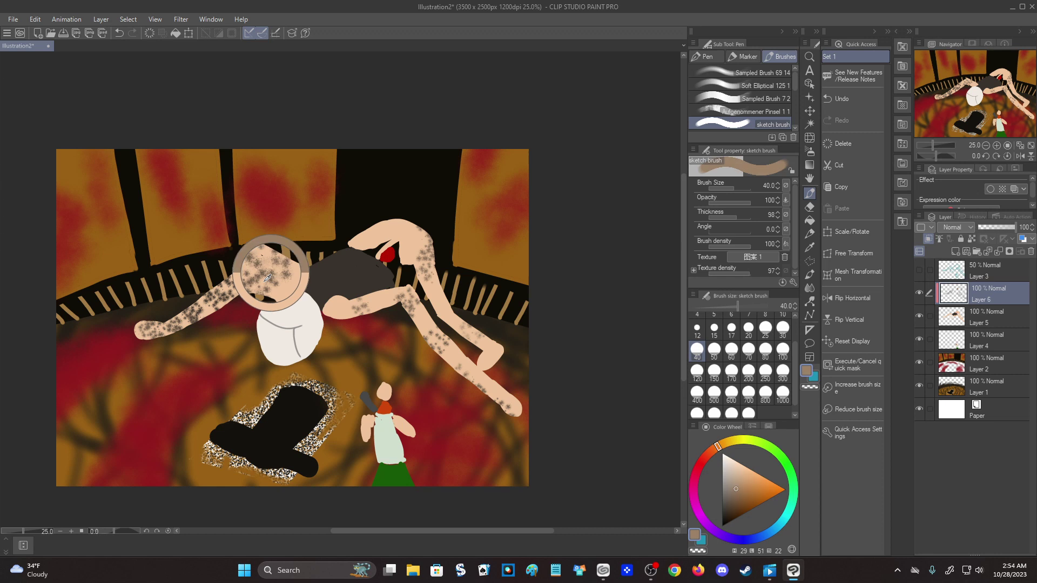
left_click(272, 272)
left_click(809, 152)
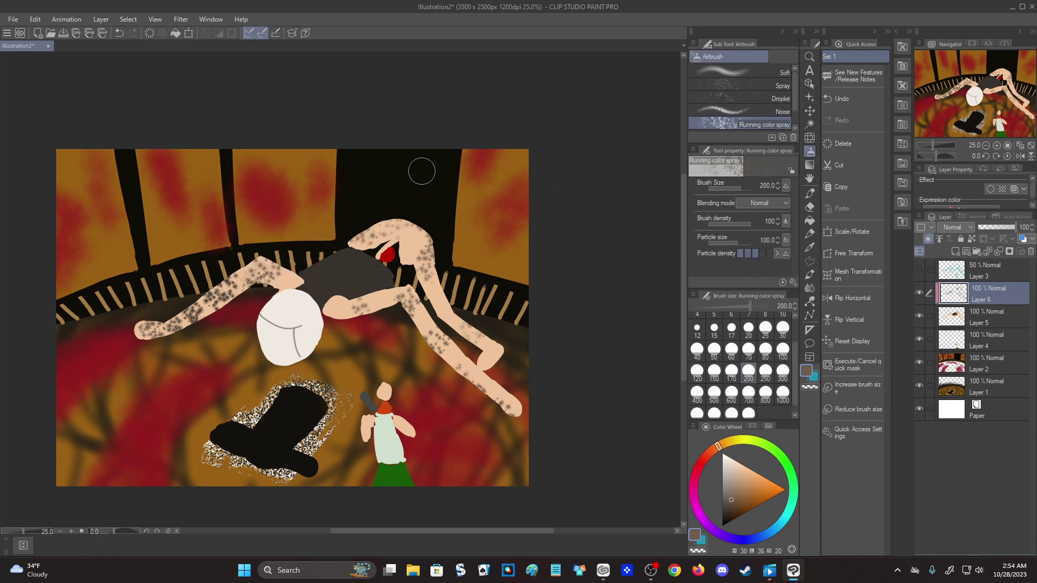
Spray deep red speckles over both of the giant's arms with the Running color spray at brush size 120.
left_click(703, 461)
left_click(765, 497)
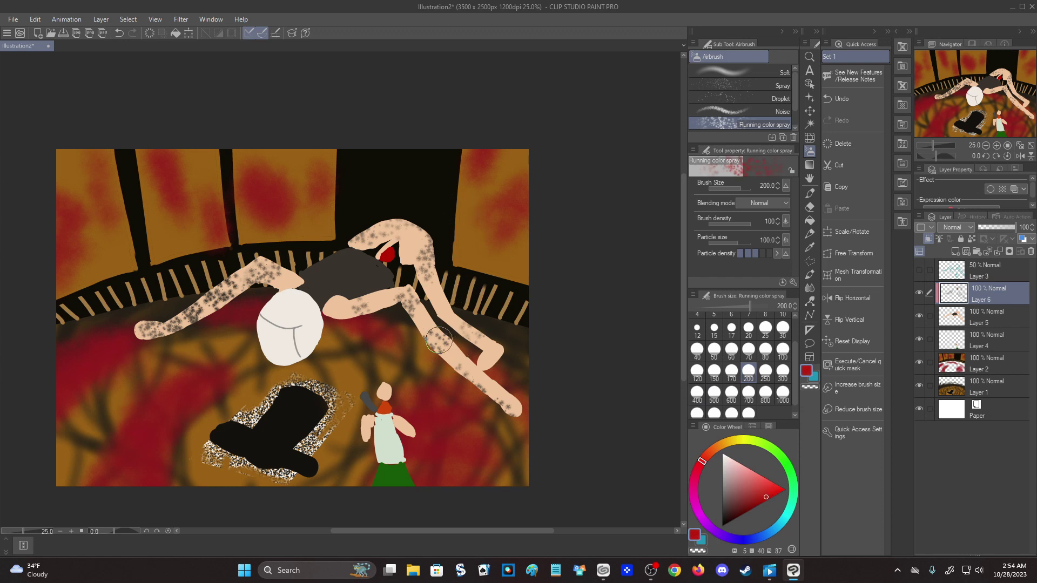
left_click_drag(435, 335, 514, 402)
key("ctrl+z")
left_click(696, 372)
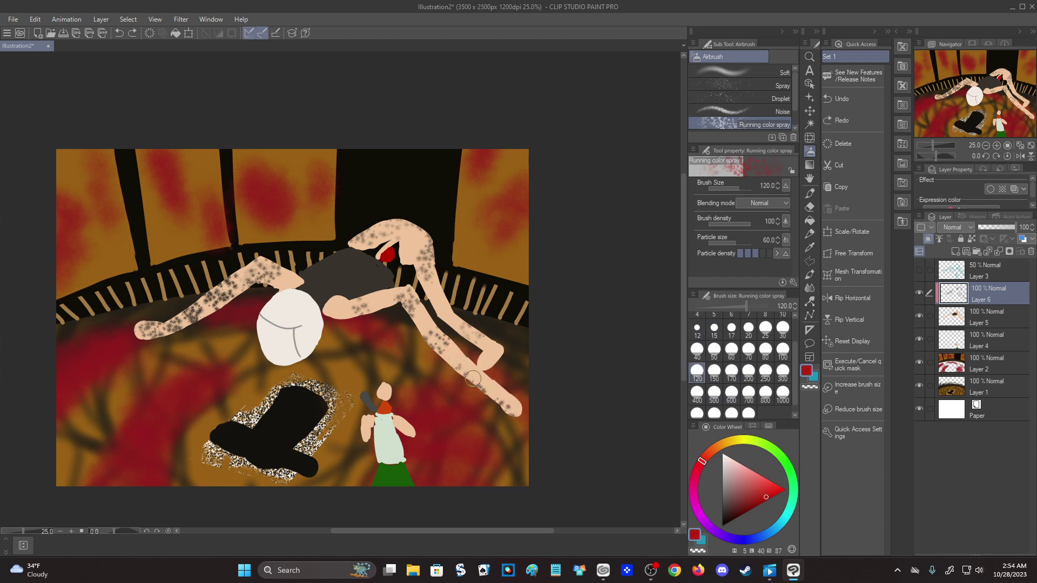
left_click_drag(459, 361, 519, 408)
mouse_move(193, 318)
left_mouse_down()
mouse_move(107, 349)
mouse_move(141, 333)
left_mouse_up()
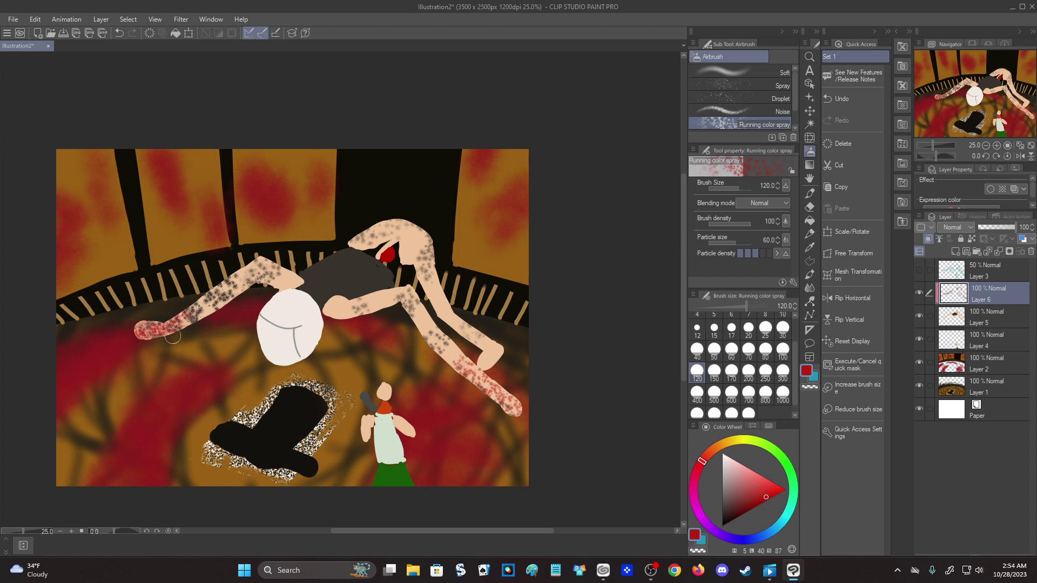
mouse_move(243, 270)
left_mouse_down()
mouse_move(233, 292)
mouse_move(201, 304)
left_mouse_up()
left_click_drag(277, 279, 291, 276)
mouse_move(352, 323)
left_mouse_down()
mouse_move(340, 312)
mouse_move(389, 303)
mouse_move(372, 303)
left_mouse_up()
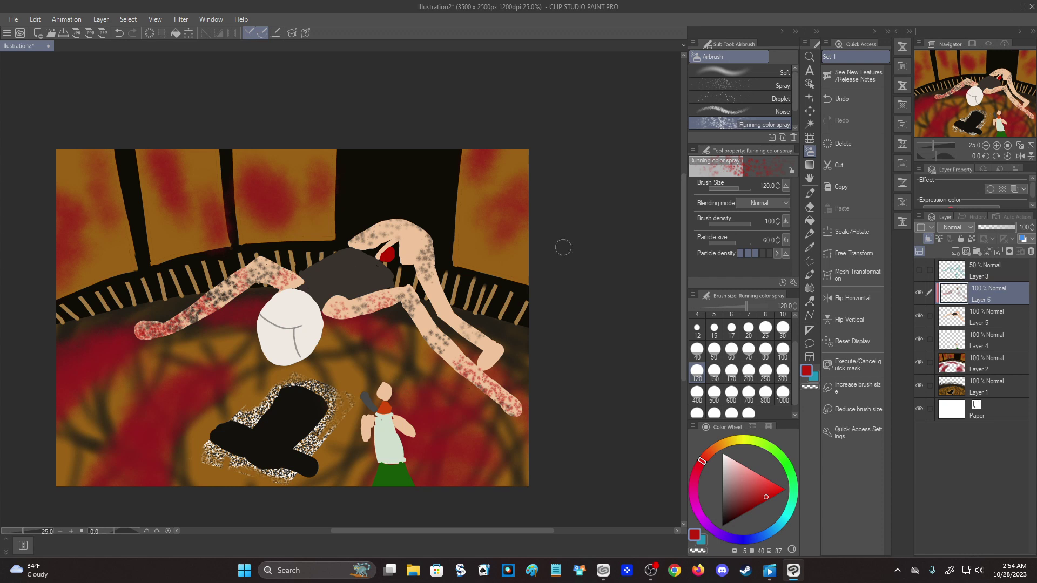
Spray fine red specks over the giant's bent leg with the Spray airbrush at brush size 120.
left_click(764, 85)
left_click(698, 370)
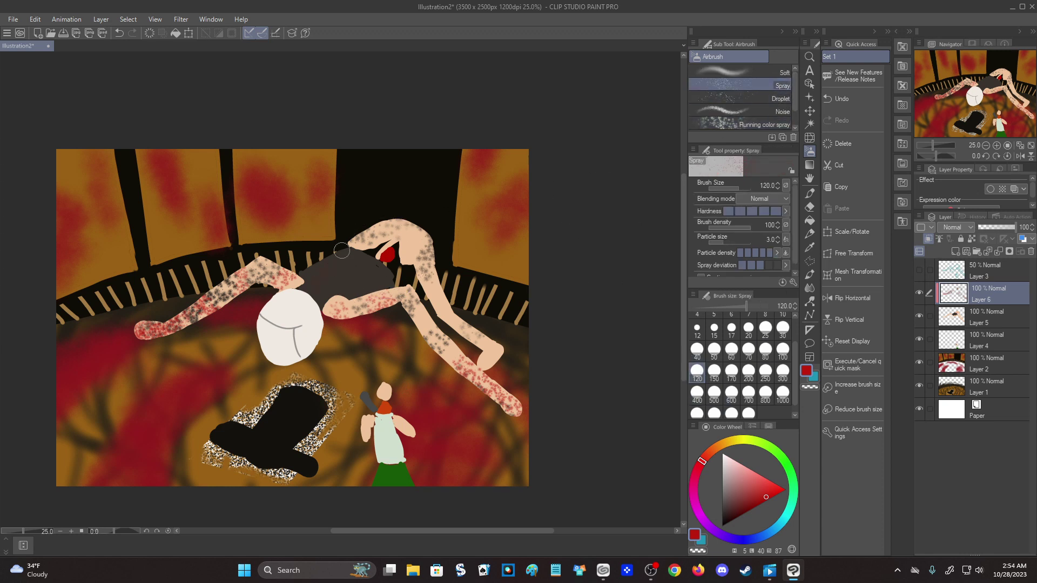
left_click_drag(408, 237, 454, 312)
mouse_move(432, 204)
left_mouse_down()
mouse_move(376, 239)
mouse_move(486, 356)
mouse_move(507, 359)
mouse_move(502, 329)
mouse_move(496, 368)
mouse_move(427, 330)
left_mouse_up()
left_click(756, 99)
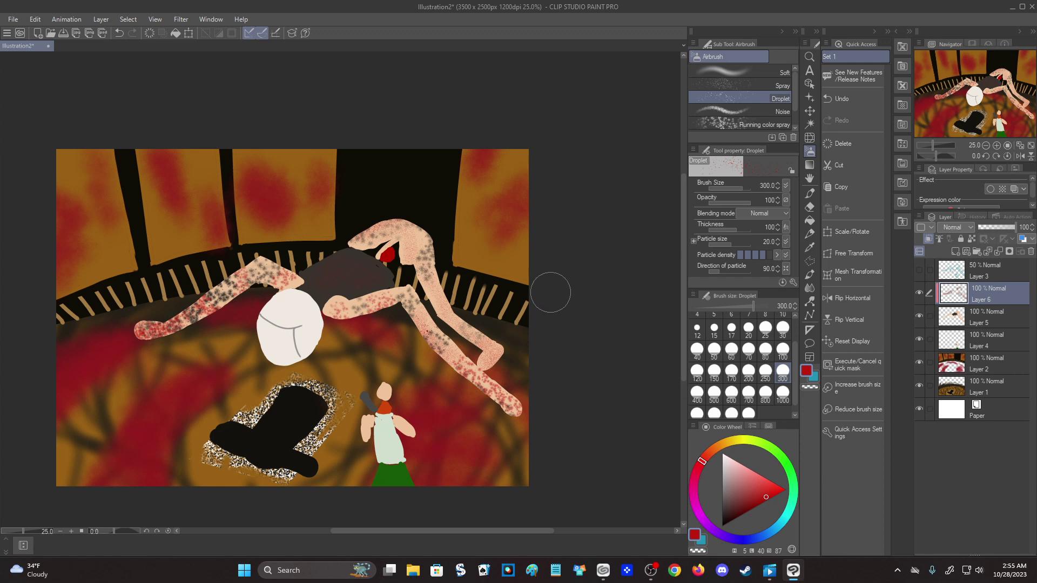
Paint over the guide lines on the giant's head on Layer 5 with its sampled off-white.
left_click(809, 193)
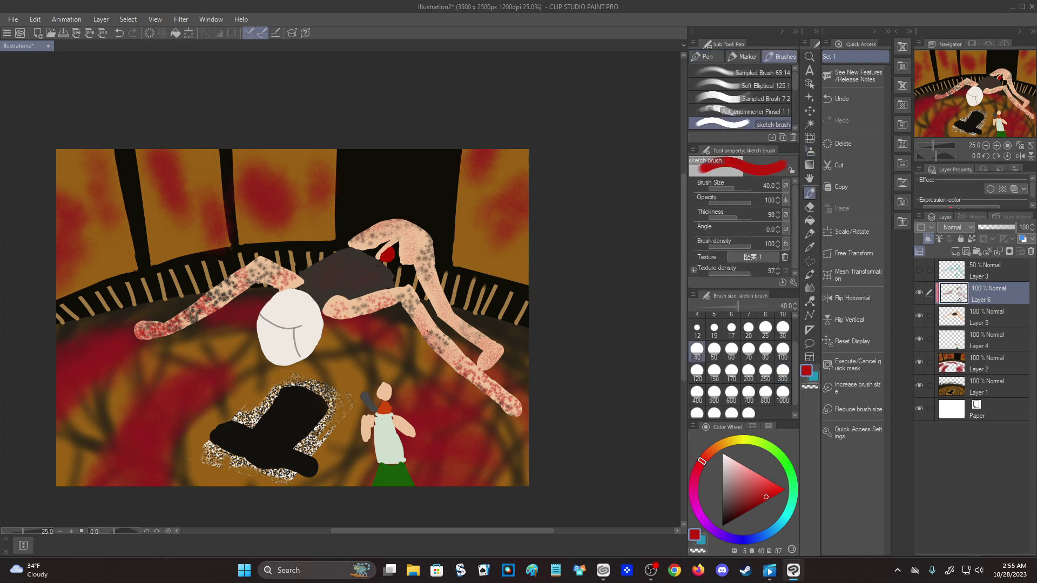
left_click(986, 316)
right_click(297, 314)
left_click_drag(298, 314, 298, 354)
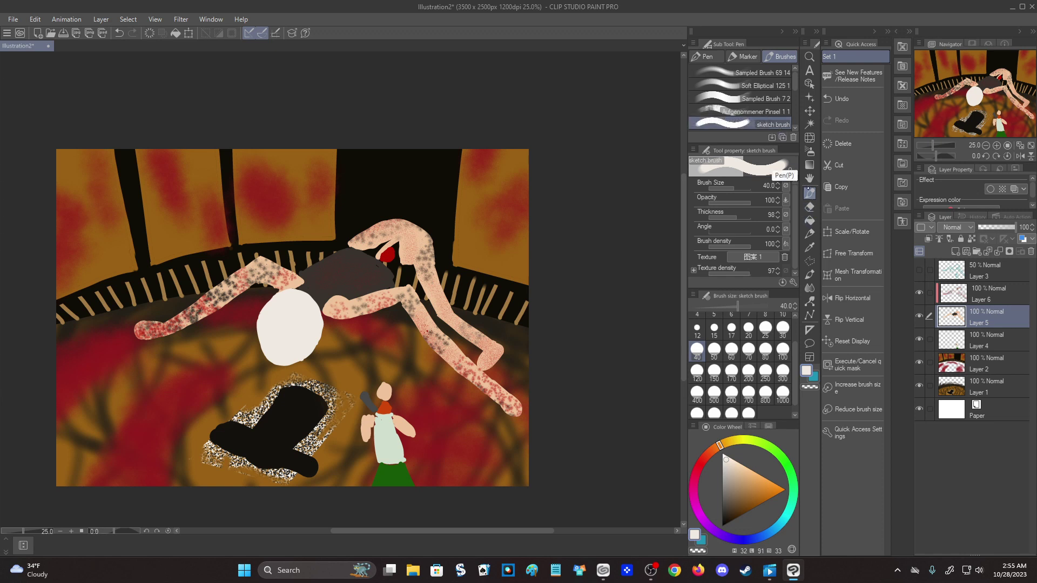
Paint two near-black eyes on the giant's white face using a sampled background tone.
left_click(448, 278, "alt")
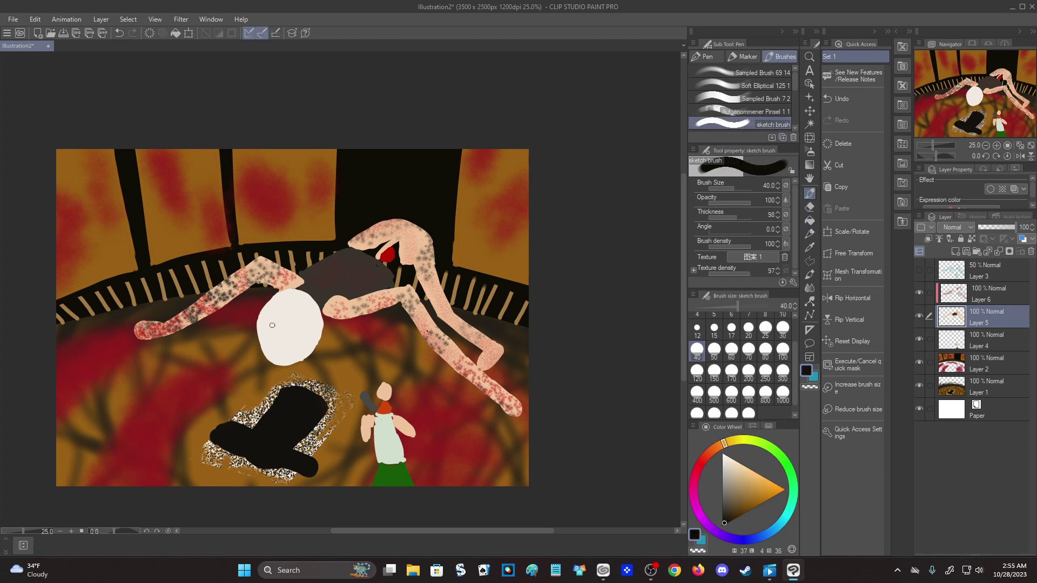
mouse_move(264, 328)
left_mouse_down()
mouse_move(275, 326)
mouse_move(269, 336)
left_mouse_up()
mouse_move(289, 332)
left_mouse_down()
mouse_move(302, 329)
mouse_move(292, 336)
left_mouse_up()
Paint muted red lips on the giant's face with the sketch brush at size 20, undoing the first attempt.
left_click(700, 464)
mouse_move(760, 500)
left_mouse_down()
mouse_move(744, 475)
mouse_move(753, 484)
left_mouse_up()
left_click(756, 484)
left_click(748, 329)
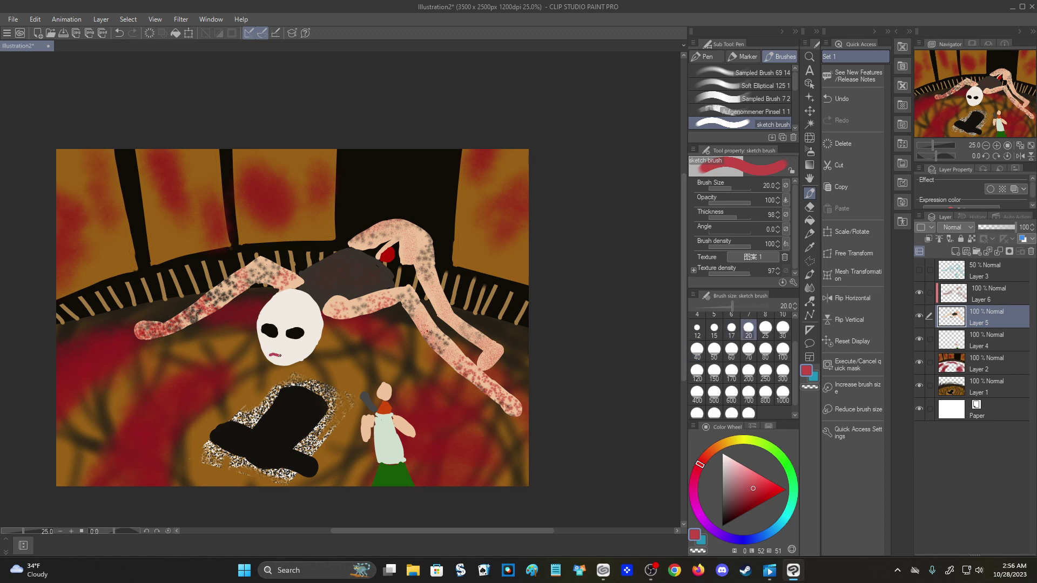
key("ctrl+z")
left_click_drag(280, 359, 281, 359)
Paint near-black hair strands falling over the giant's face at brush size 12, and set the brush size to 40.
left_click(697, 328)
left_click(726, 518)
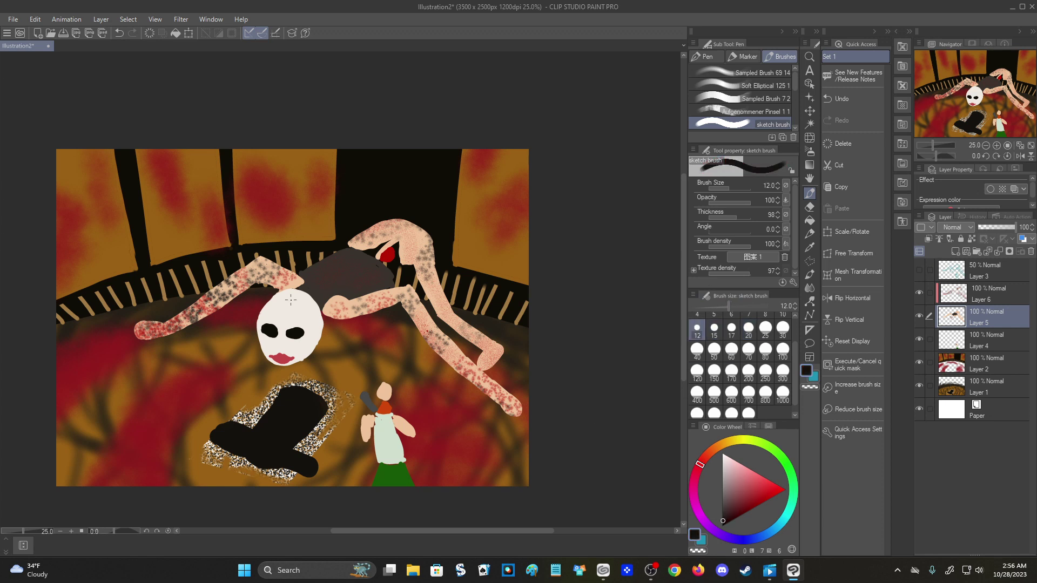
left_click_drag(293, 310, 307, 365)
mouse_move(284, 313)
left_mouse_down()
mouse_move(304, 336)
mouse_move(292, 328)
mouse_move(296, 365)
left_mouse_up()
mouse_move(282, 319)
left_mouse_down()
mouse_move(283, 362)
mouse_move(271, 349)
mouse_move(262, 361)
mouse_move(266, 316)
mouse_move(300, 318)
mouse_move(309, 372)
left_mouse_up()
mouse_move(310, 310)
left_mouse_down()
mouse_move(313, 356)
mouse_move(313, 343)
left_mouse_up()
left_click_drag(312, 319, 316, 358)
left_click_drag(317, 312, 325, 347)
mouse_move(277, 294)
left_mouse_down()
mouse_move(263, 321)
mouse_move(316, 322)
mouse_move(296, 309)
left_mouse_up()
mouse_move(273, 300)
left_mouse_down()
mouse_move(258, 327)
mouse_move(274, 298)
mouse_move(309, 306)
mouse_move(267, 313)
mouse_move(310, 301)
mouse_move(315, 312)
mouse_move(273, 300)
left_mouse_up()
left_click(696, 351)
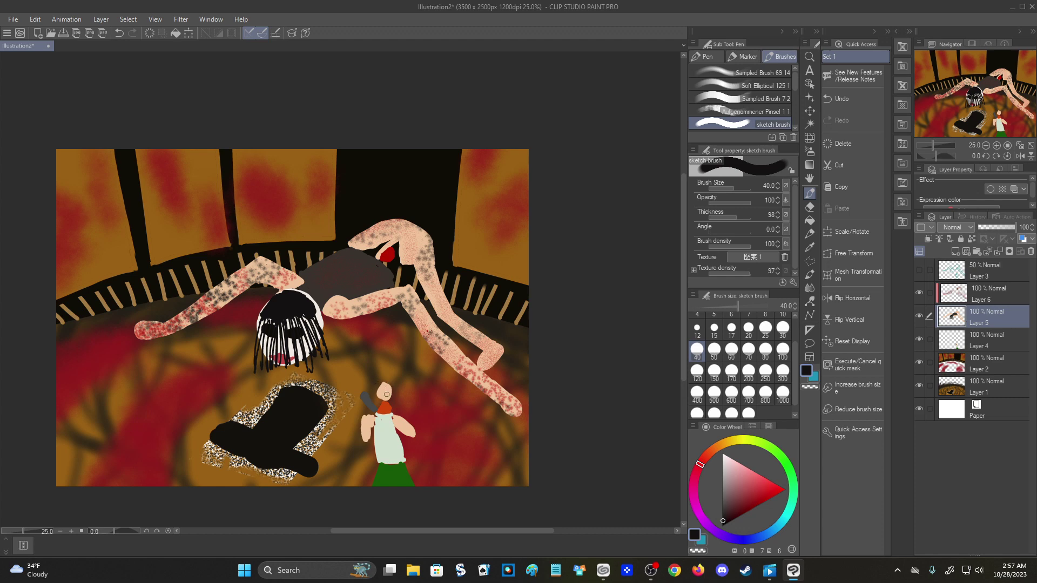
Clean up the lower edge of the giant's white face on Layer 5 with the hard eraser at size 12.
scroll(347, 508, "up", 2)
scroll(357, 507, "down", 3)
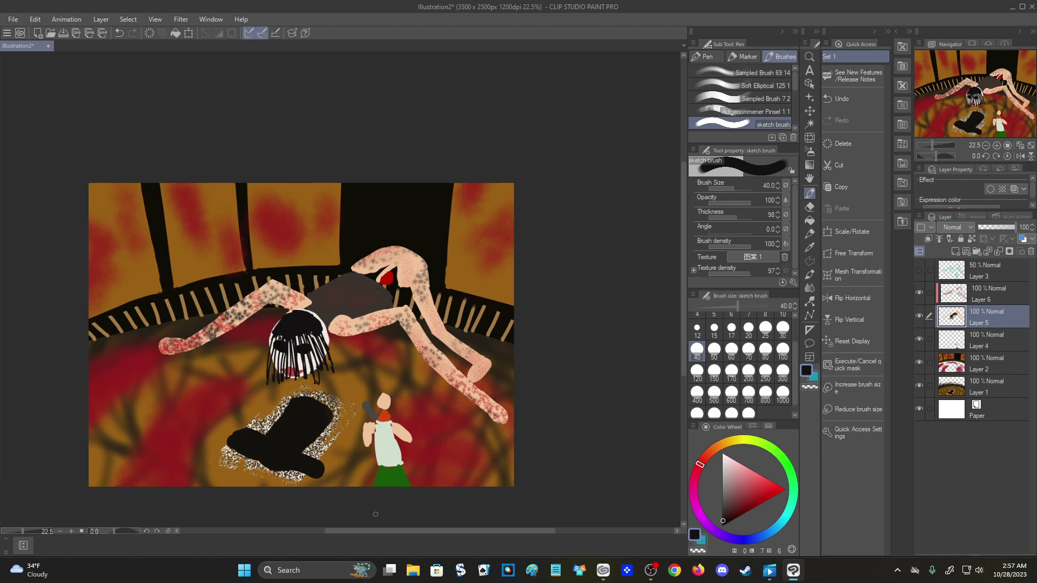
scroll(374, 513, "up", 3)
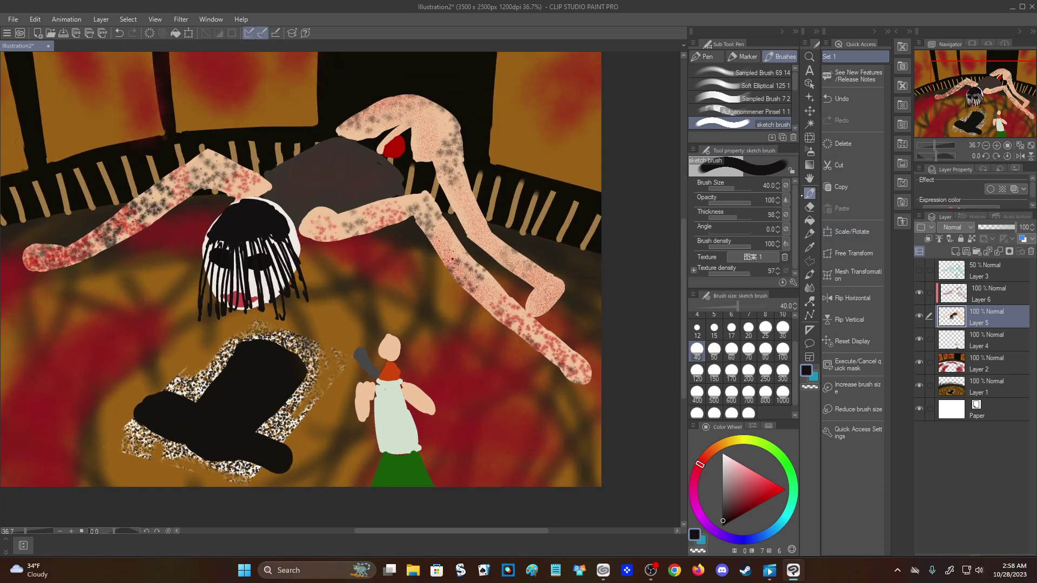
left_click(810, 206)
left_click(697, 331)
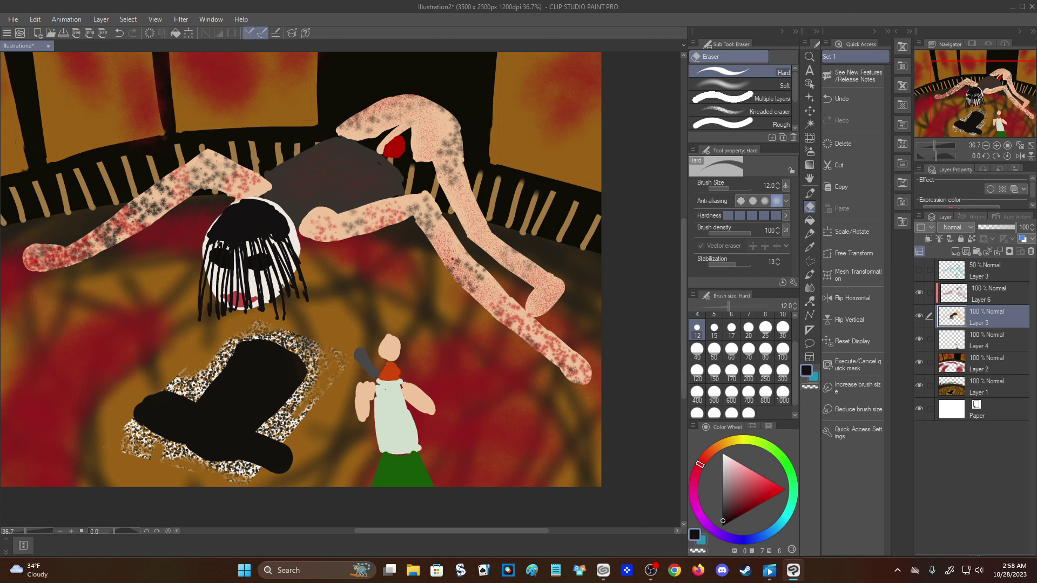
key("ctrl+z")
left_click_drag(283, 291, 291, 309)
key("p")
left_click(386, 412, "alt")
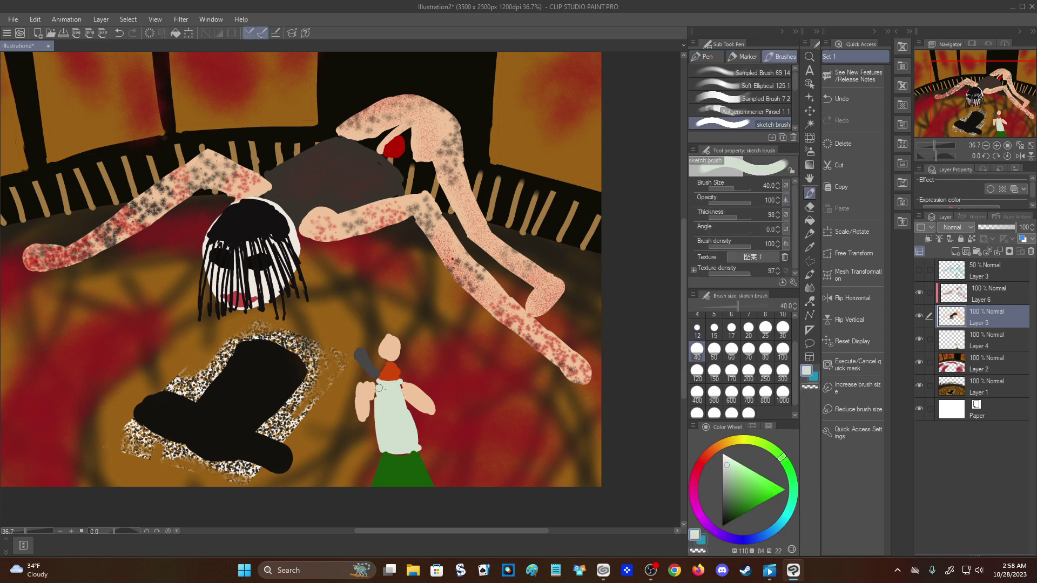
mouse_move(379, 418)
left_mouse_down()
mouse_move(379, 452)
mouse_move(378, 438)
left_mouse_up()
mouse_move(405, 388)
left_mouse_down()
mouse_move(408, 439)
mouse_move(409, 408)
left_mouse_up()
left_click(809, 206)
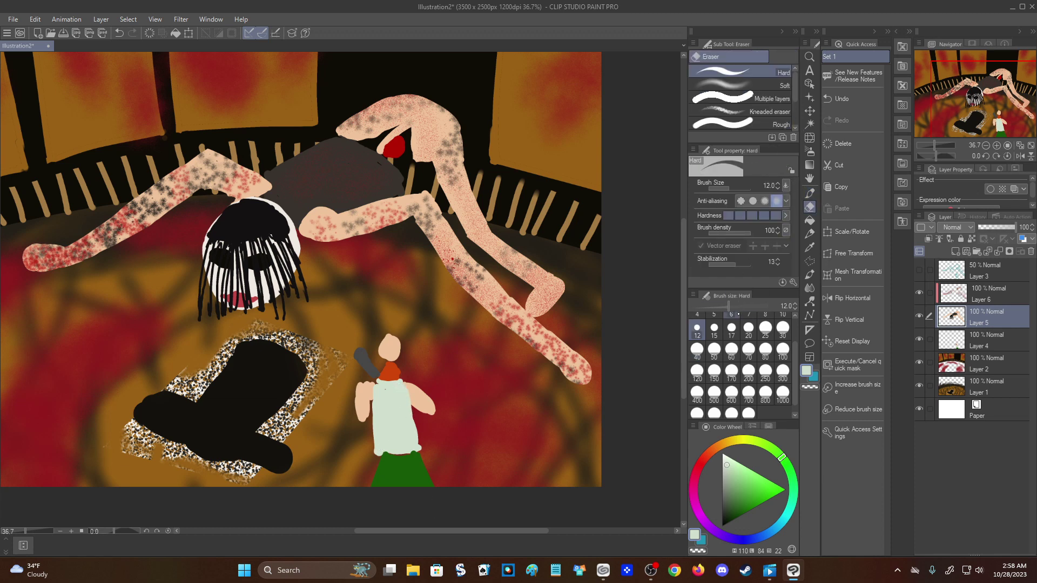
key("ctrl+z")
key("ctrl+z")
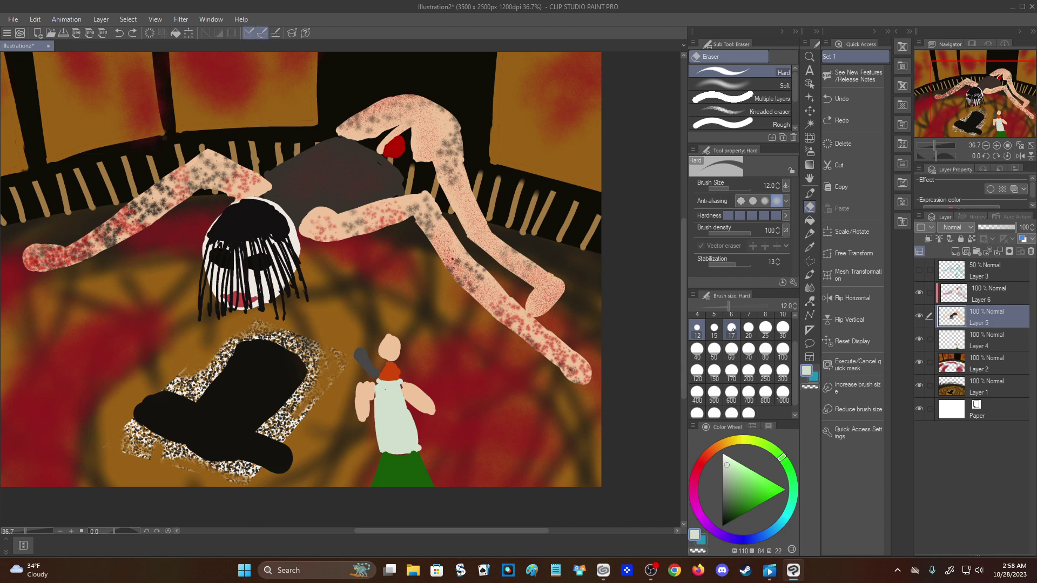
On Layer 4, widen the small figure's pale green shirt and green lower garment with the size 40 sketch brush and sampled green.
left_click(948, 336)
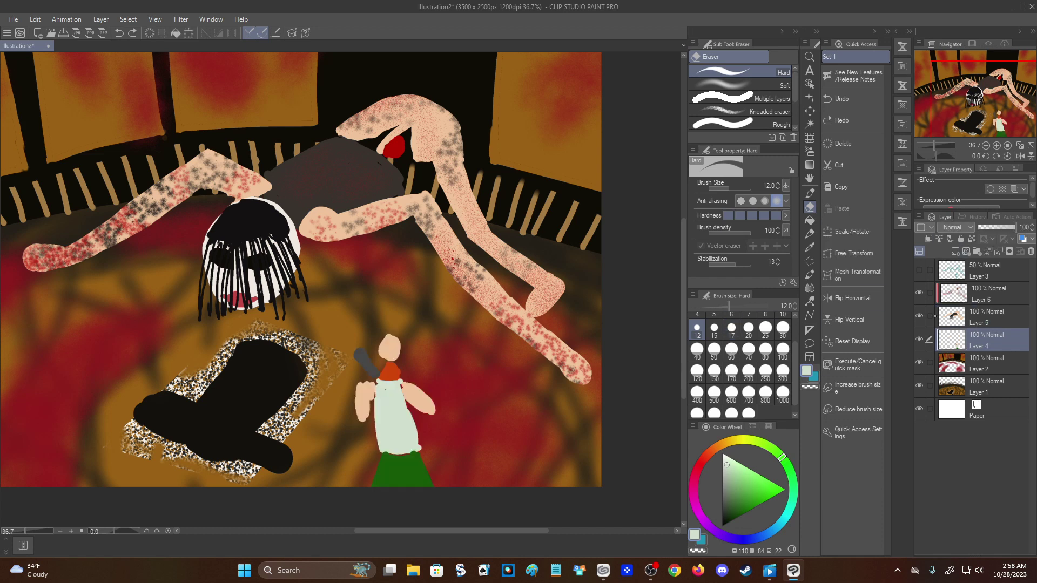
key("p")
left_click_drag(392, 390, 387, 454)
key("ctrl+z")
mouse_move(377, 395)
left_mouse_down()
mouse_move(375, 446)
mouse_move(414, 419)
mouse_move(400, 393)
mouse_move(411, 423)
left_mouse_up()
left_click(389, 471, "alt")
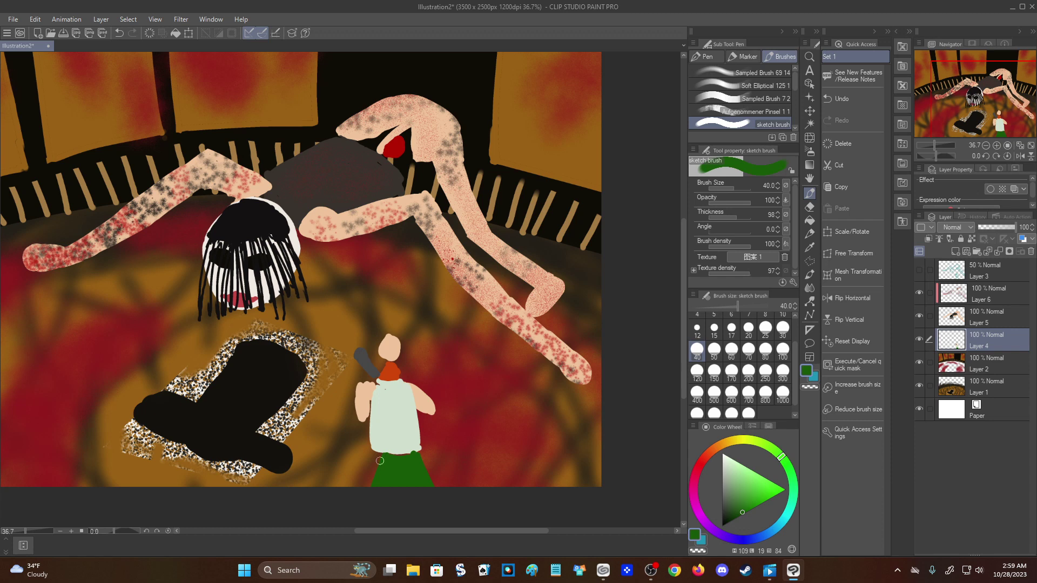
mouse_move(378, 455)
left_mouse_down()
mouse_move(426, 463)
mouse_move(370, 457)
mouse_move(366, 522)
left_mouse_up()
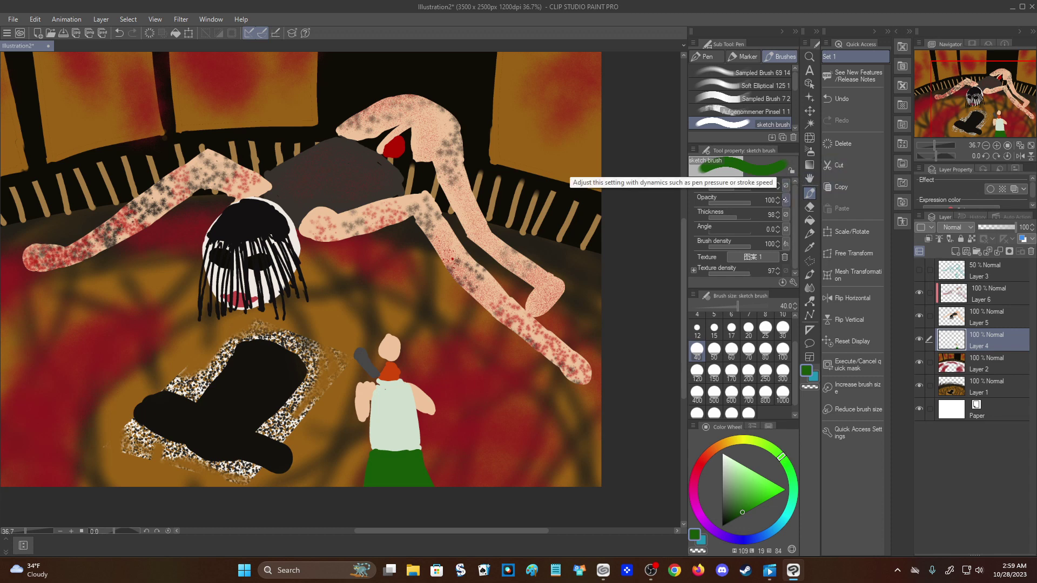
Trim the small figure's arm nearest the top hat with the hard eraser at size 12, and sample its skin tone for touch-ups.
key("e")
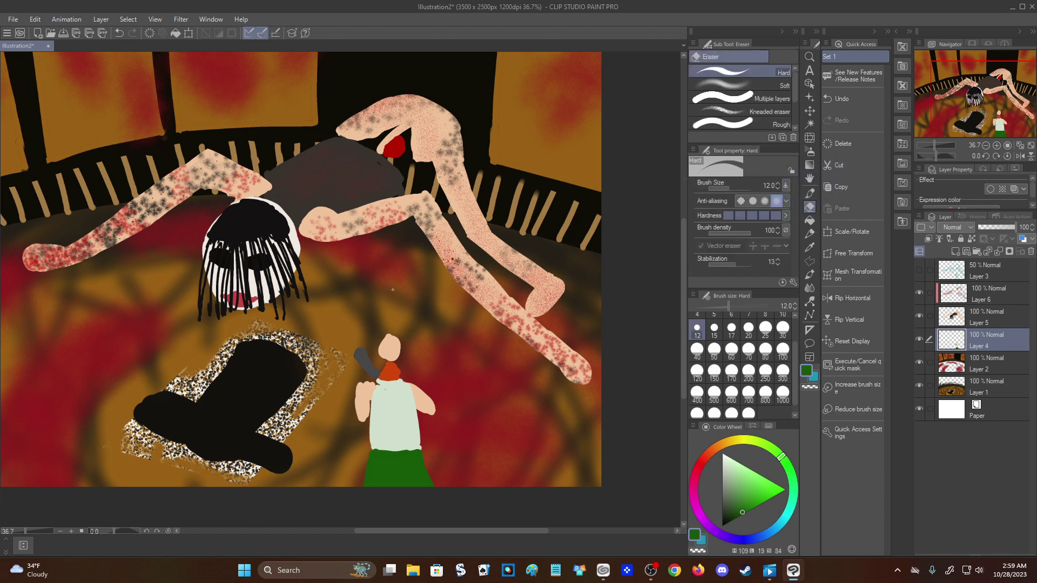
left_click(696, 351)
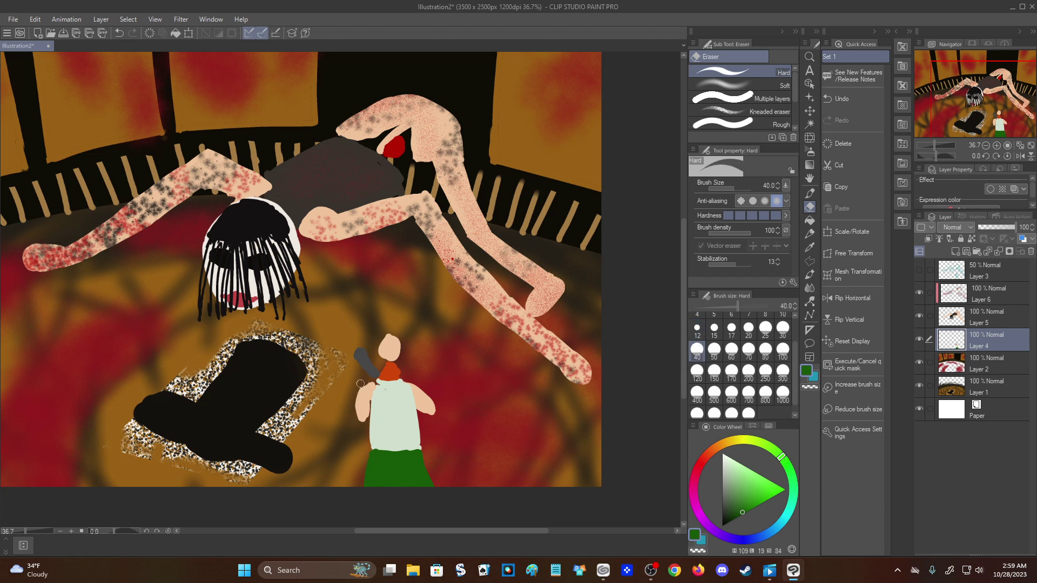
left_click(699, 329)
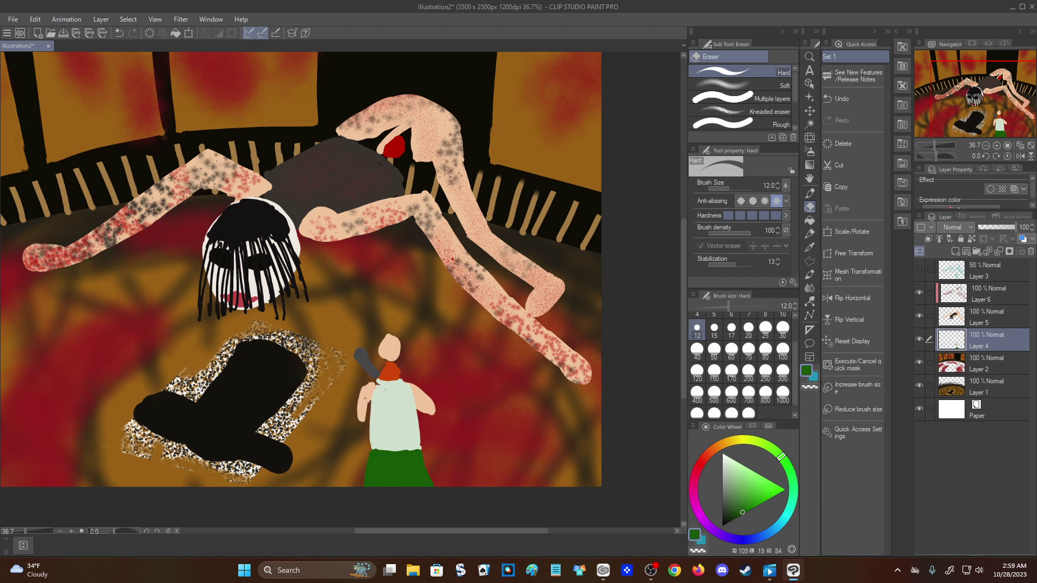
left_click(366, 398, "alt")
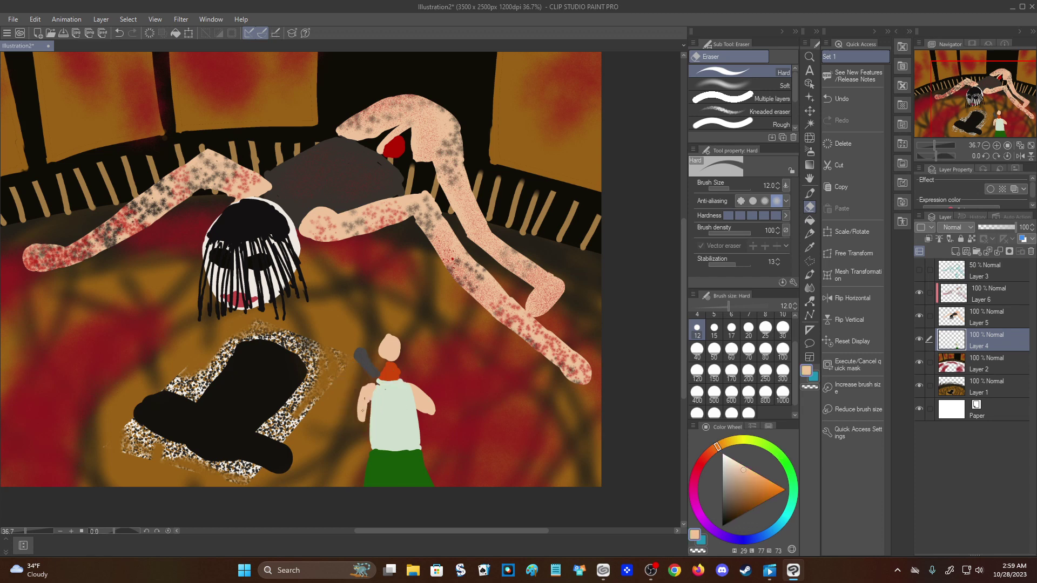
key("p")
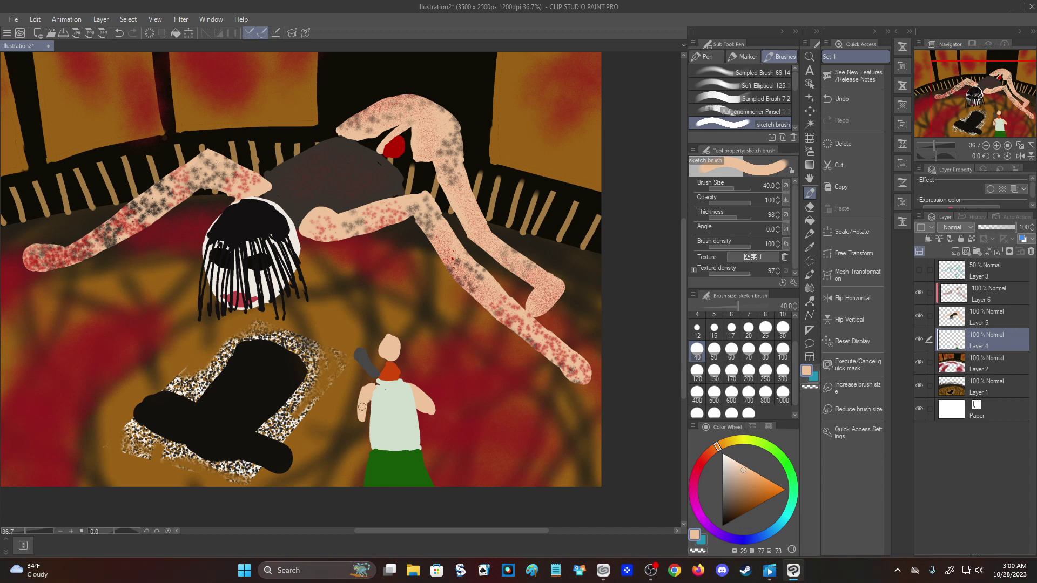
key("e")
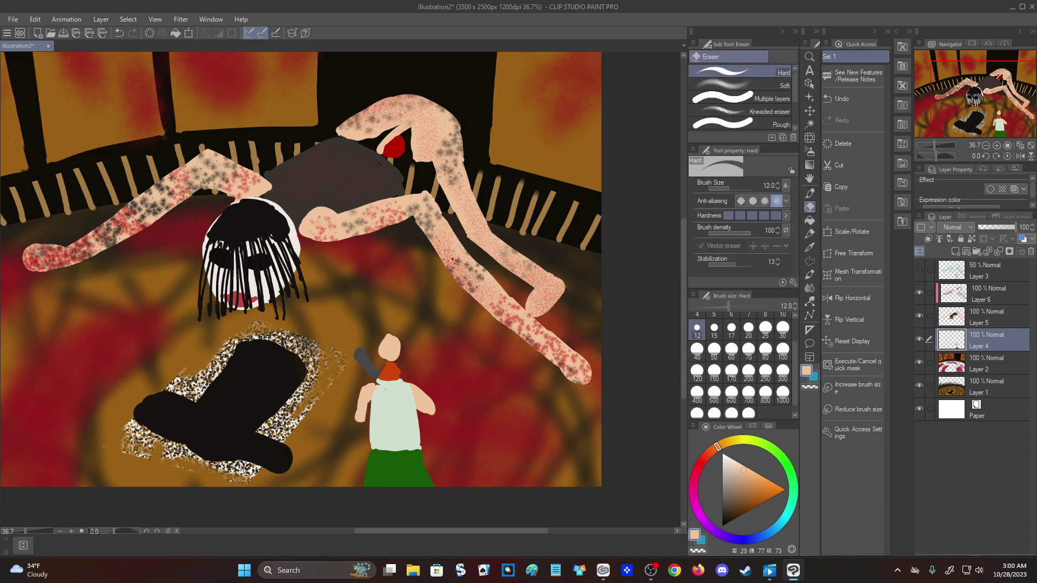
Touch up the small figure's shirt edge and adjacent arm in sampled pale green and skin tone with the sketch brush at size 20.
left_click(377, 388, "alt")
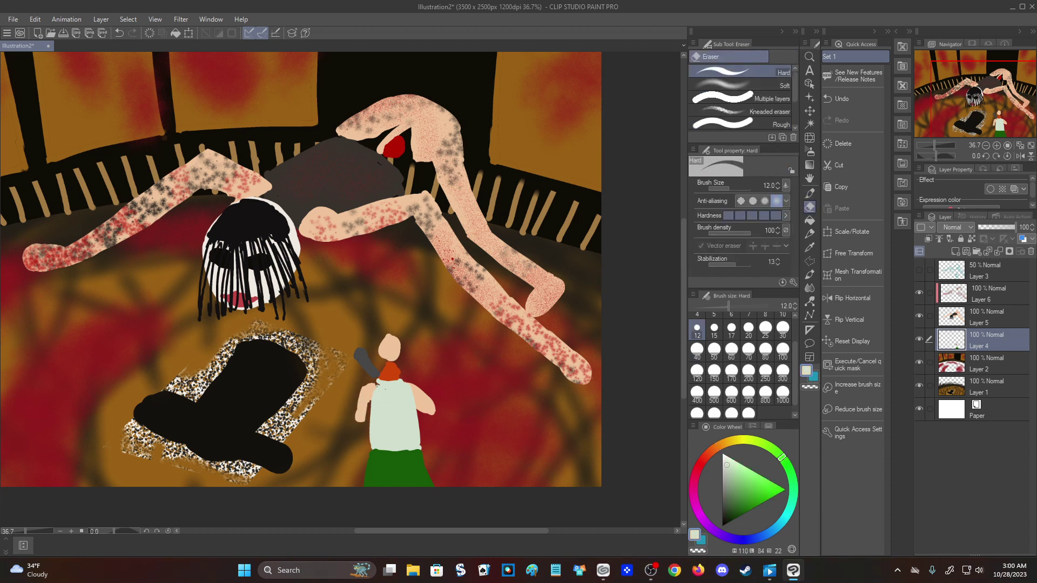
key("p")
key("bracketleft")
key("bracketleft")
key("bracketleft")
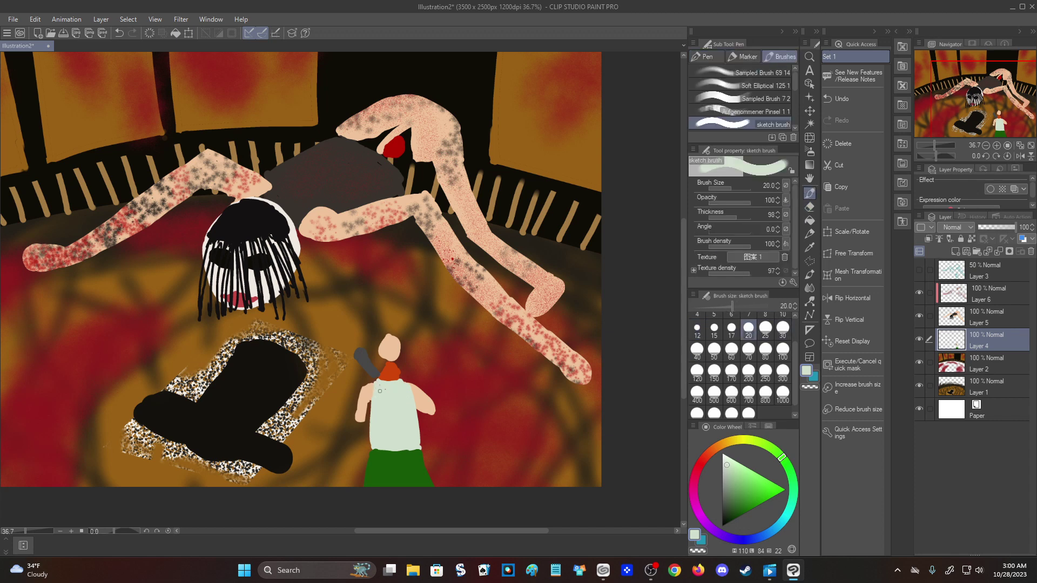
left_click(365, 417, "alt")
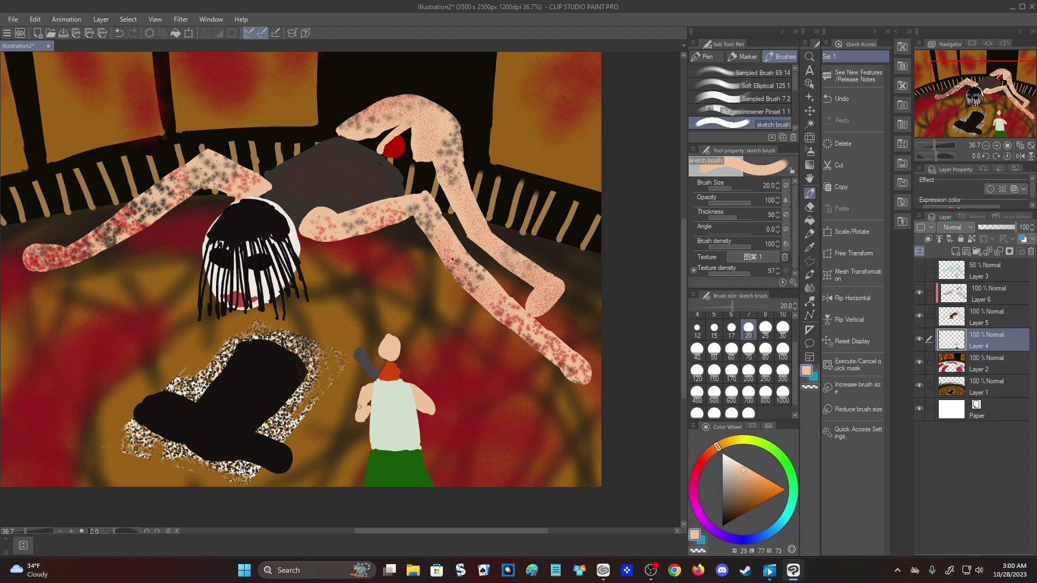
key("ctrl+z")
left_click_drag(358, 411, 357, 416)
Narrow the sides of the small figure's shirt and green lower garment with the hard eraser, and repaint the hem in the sampled colours.
left_click(388, 428, "alt")
key("e")
left_click_drag(417, 430, 420, 450)
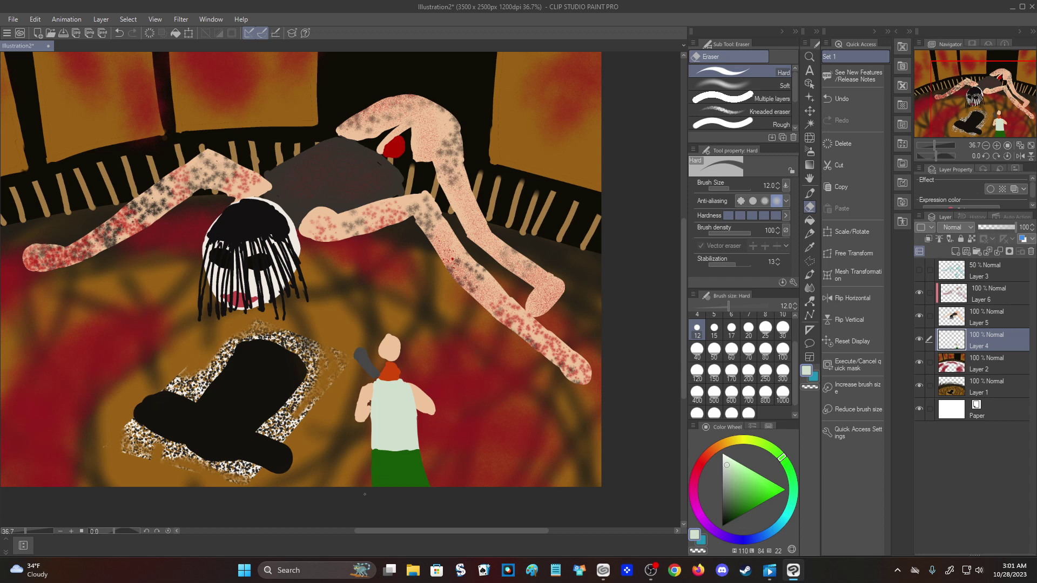
mouse_move(377, 452)
left_mouse_down()
mouse_move(416, 452)
mouse_move(372, 446)
left_mouse_up()
key("ctrl+z")
key("p")
left_click(382, 463, "alt")
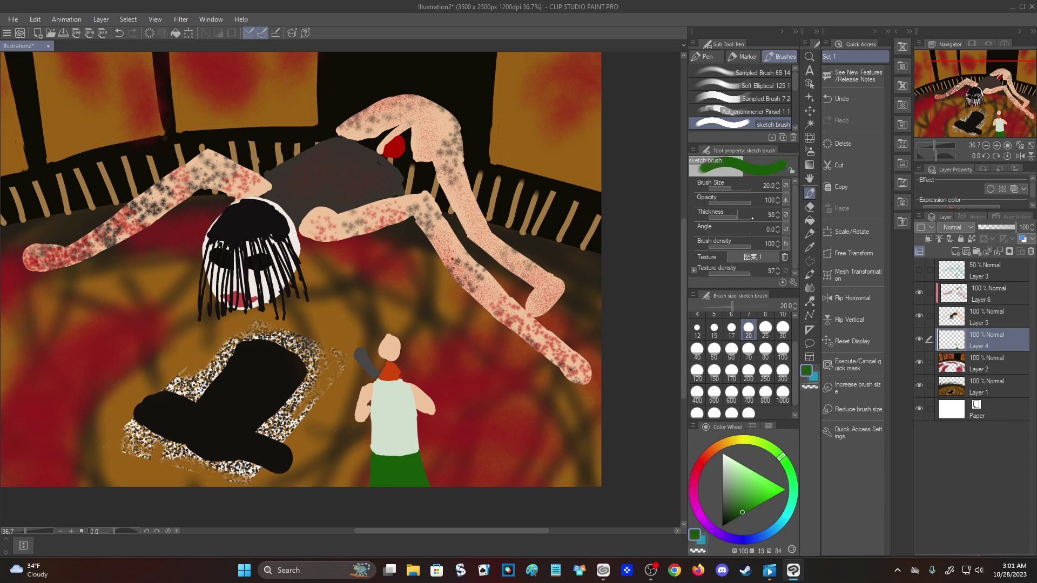
Trim the dark grey bar beside the small figure's neck with the hard eraser, and repaint its edge in sampled grey at size 20.
key("e")
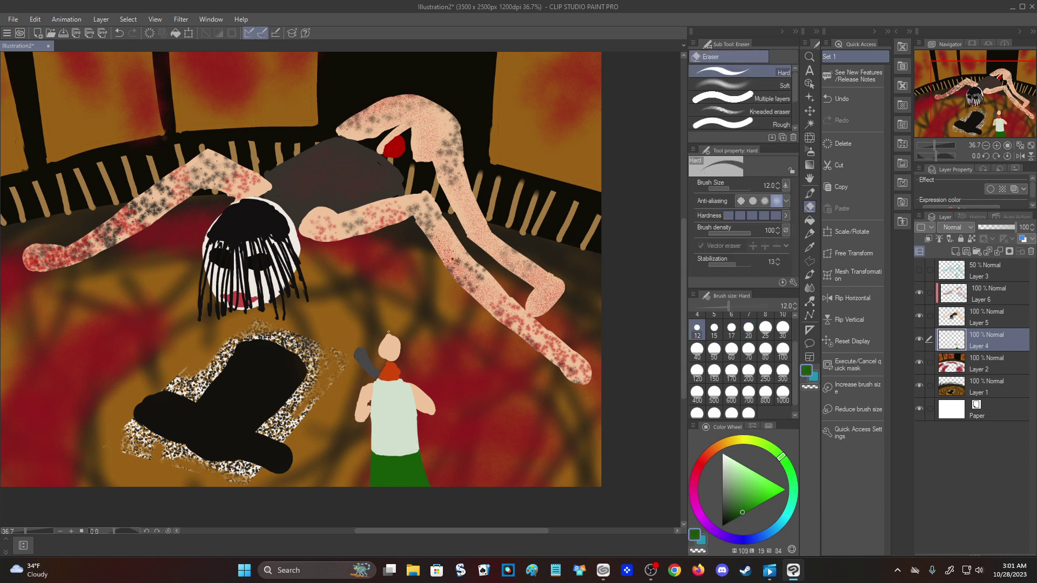
left_click(391, 339, "alt")
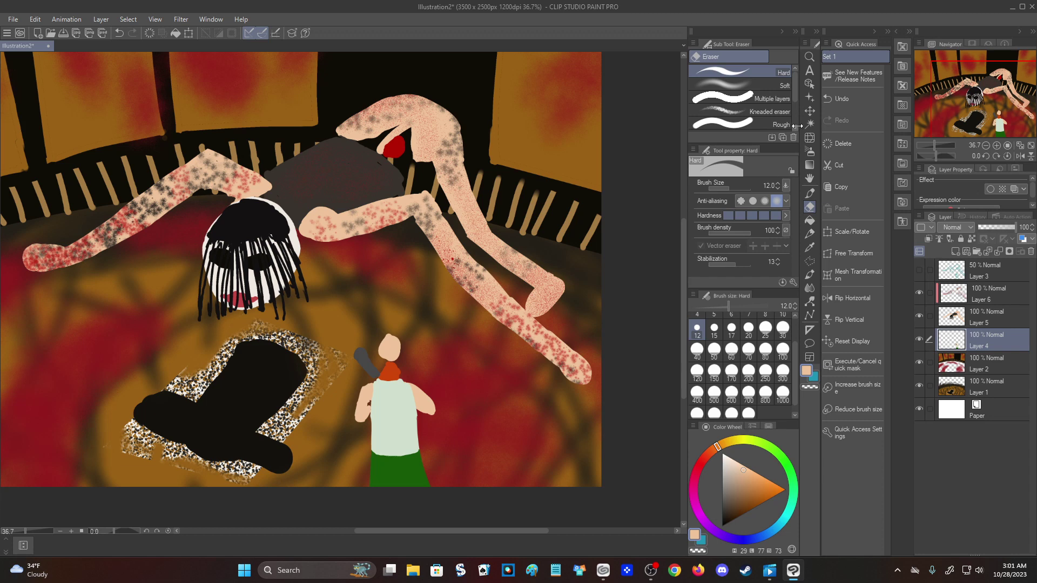
left_click(809, 192)
left_click(809, 207)
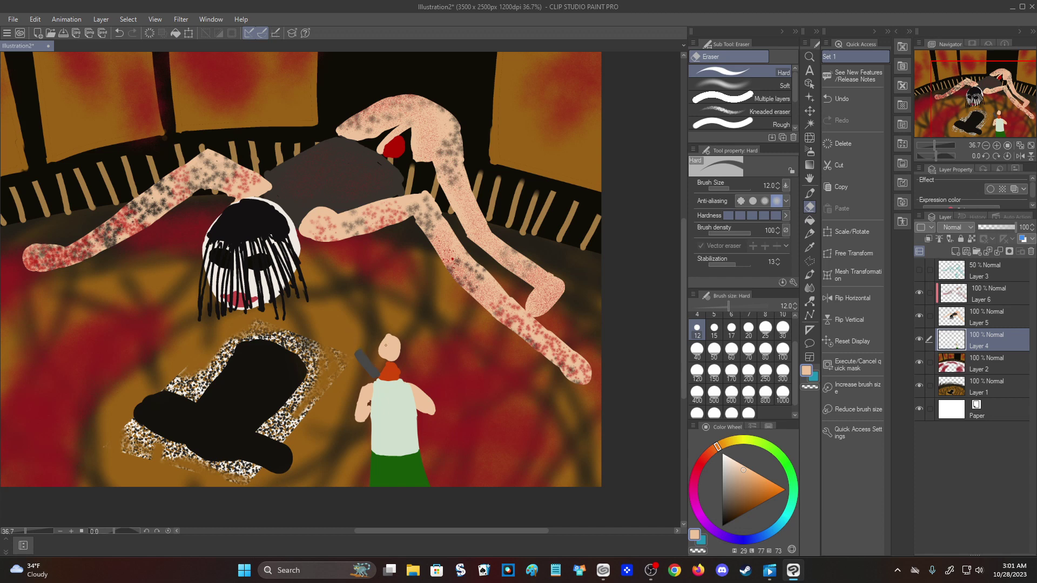
key("c")
scroll(372, 372, "up", 6)
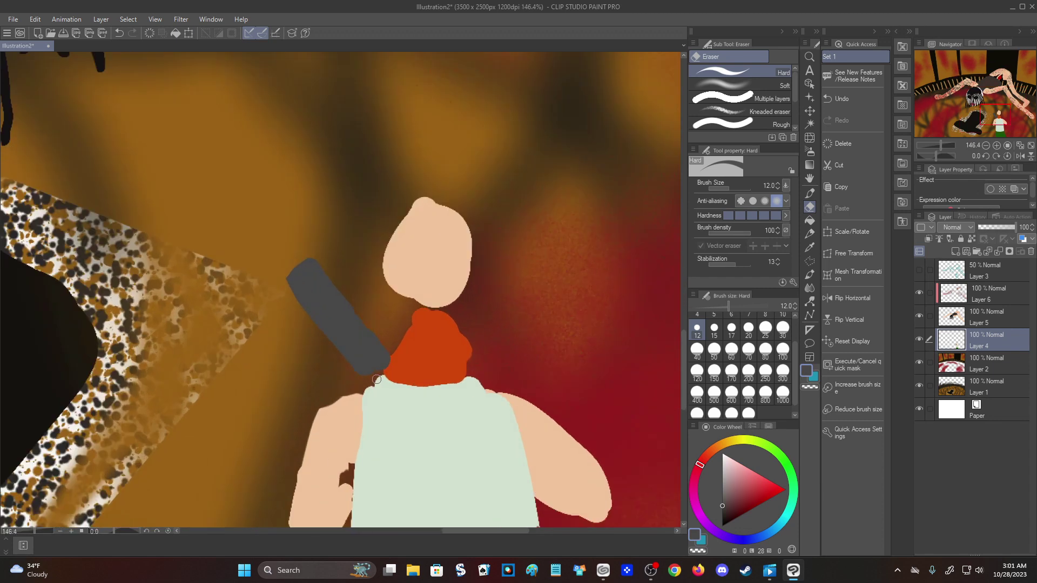
key("p")
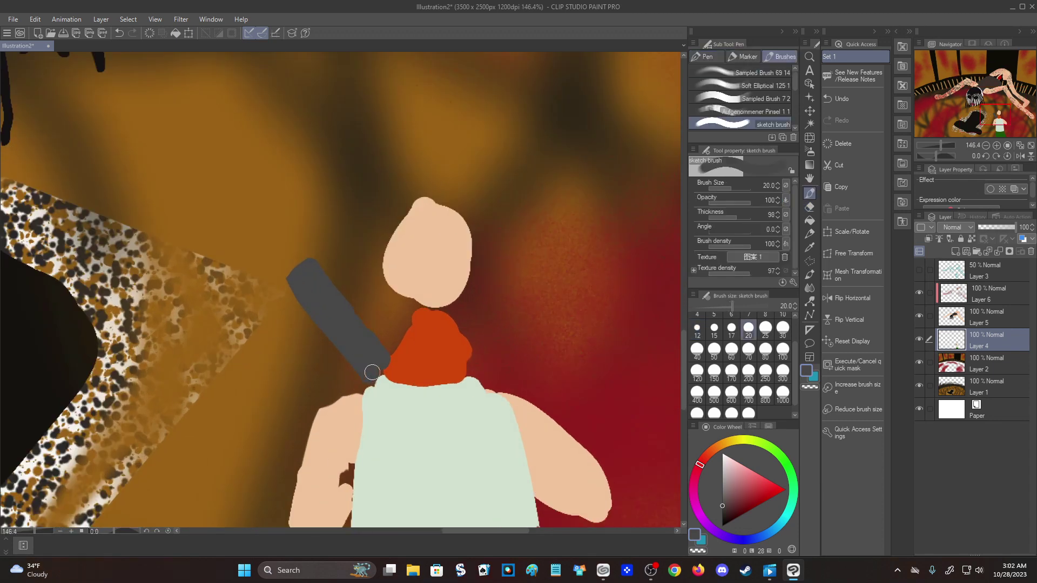
left_click_drag(356, 326, 371, 342)
Paint a skin-tone neck under the small figure's head and reshape the orange-red scarf around it using sampled colours.
left_click(426, 340, "alt")
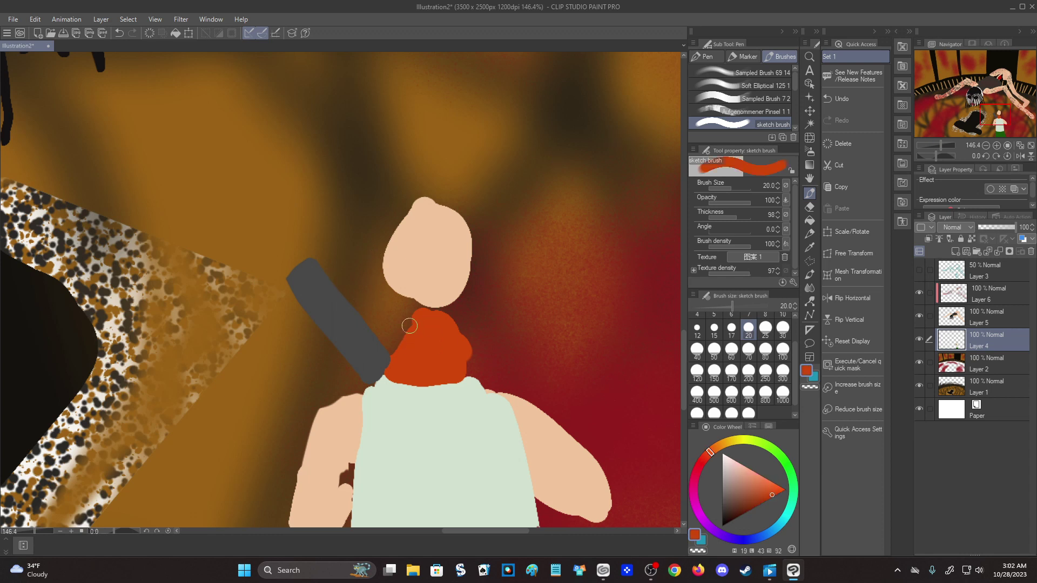
mouse_move(411, 342)
left_mouse_down()
mouse_move(394, 367)
mouse_move(397, 348)
left_mouse_up()
left_click(448, 270, "alt")
mouse_move(398, 285)
left_mouse_down()
mouse_move(426, 318)
mouse_move(444, 305)
mouse_move(405, 300)
mouse_move(419, 325)
mouse_move(451, 314)
mouse_move(419, 327)
mouse_move(405, 316)
mouse_move(405, 328)
mouse_move(443, 319)
mouse_move(406, 313)
mouse_move(451, 303)
left_mouse_up()
left_click(455, 344, "alt")
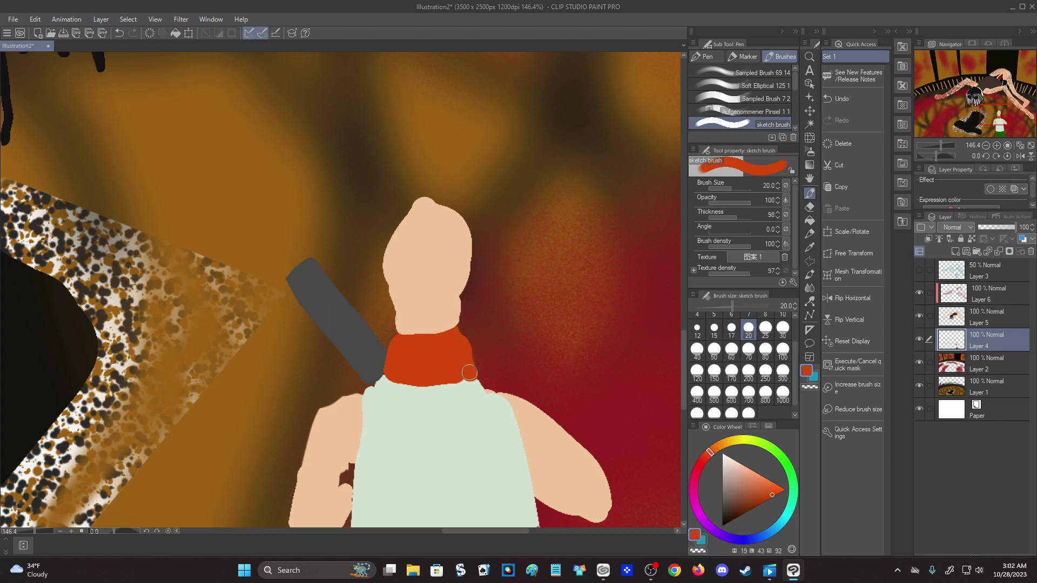
Round out the small figure's shoulder beside the grey bar in sampled skin tone, finishing with the sketch brush at size 12.
left_click(326, 449, "alt")
left_click_drag(350, 401, 330, 410)
key("bracketleft")
key("bracketleft")
key("bracketleft")
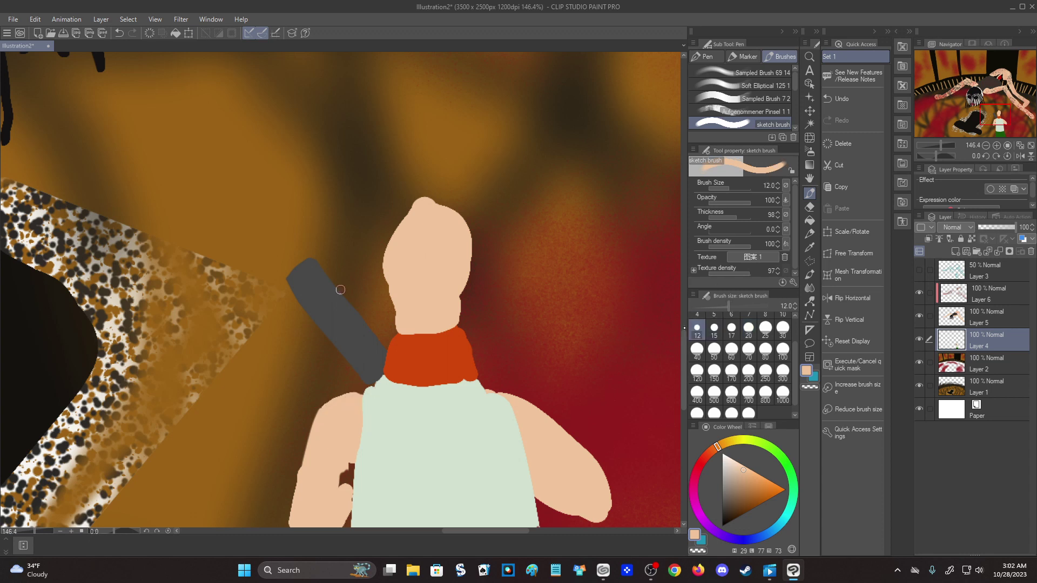
left_click_drag(351, 400, 358, 394)
key("e")
key("bracketleft")
key("bracketleft")
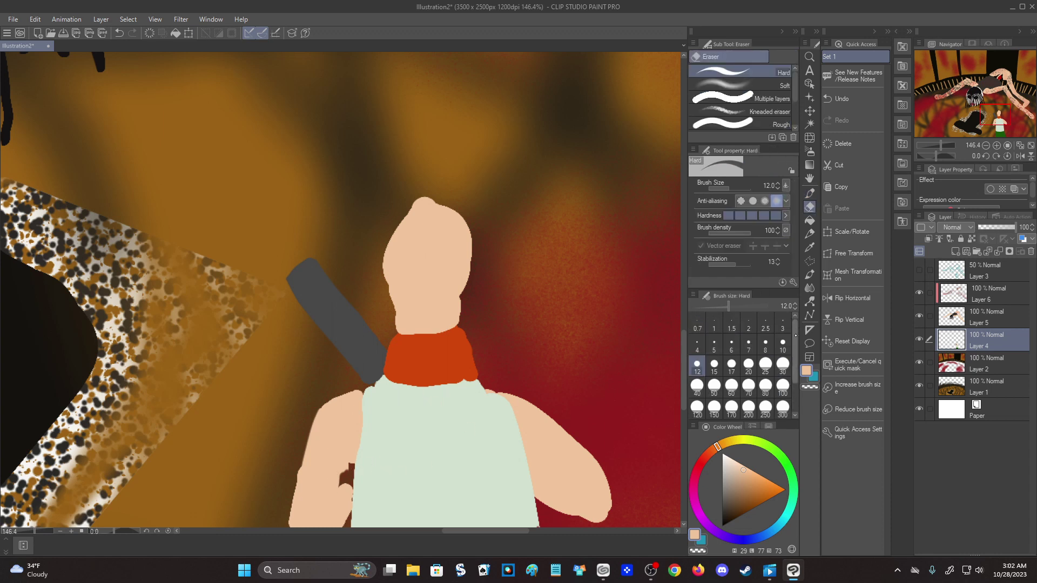
mouse_move(296, 462)
left_mouse_down()
mouse_move(291, 487)
mouse_move(337, 439)
mouse_move(292, 482)
left_mouse_up()
key("ctrl+z")
Round off the pointed top of the small figure's head with the hard eraser at size 12.
scroll(280, 503, "down", 8)
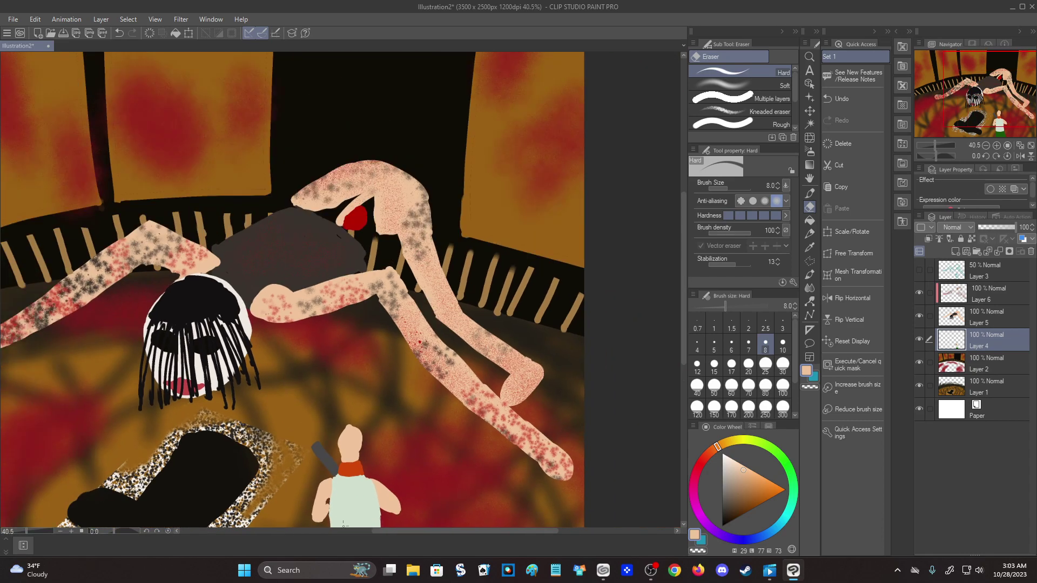
scroll(477, 457, "down", 6)
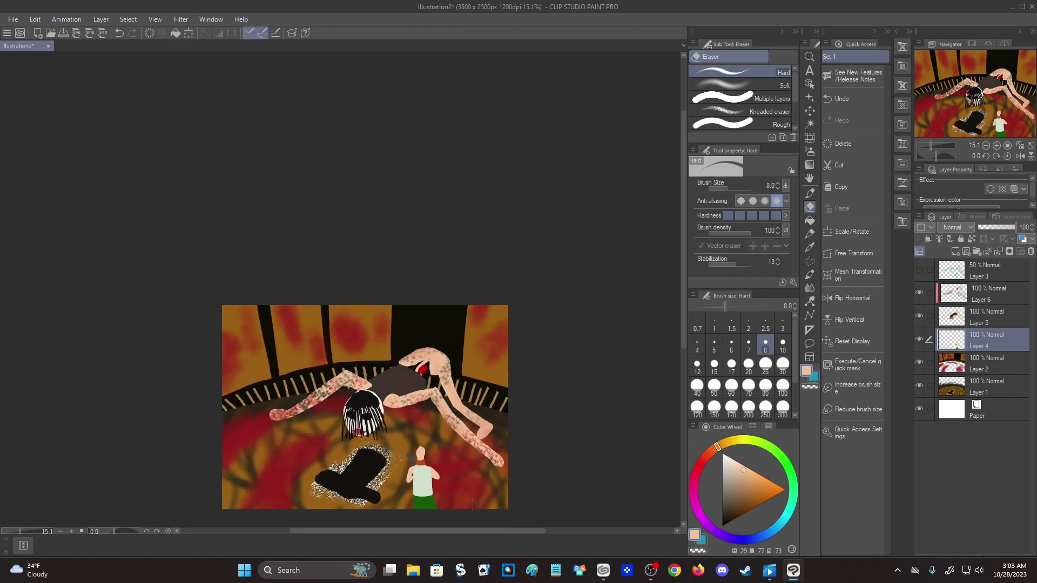
scroll(120, 495, "up", 6)
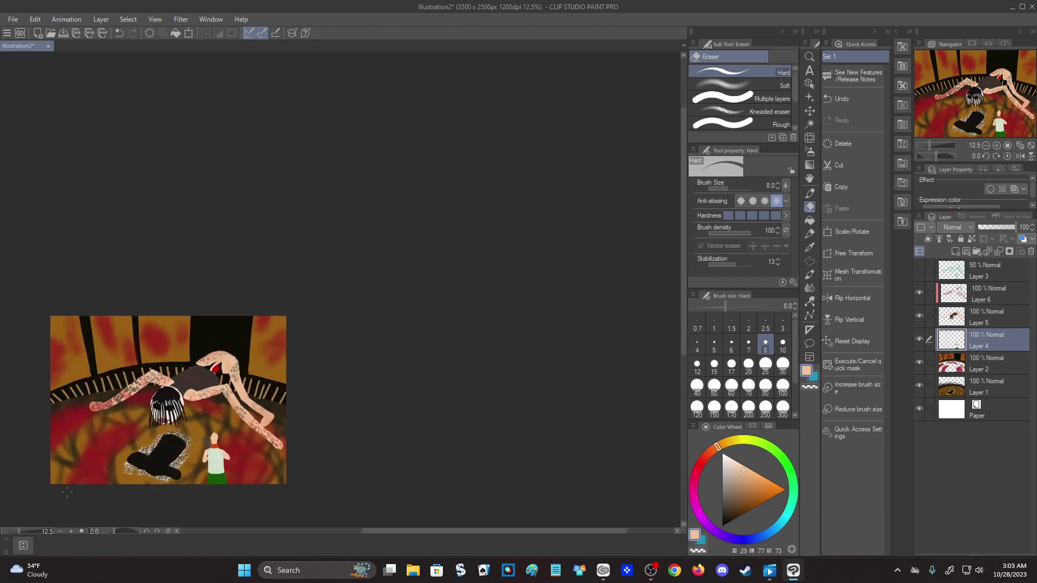
scroll(277, 393, "up", 3)
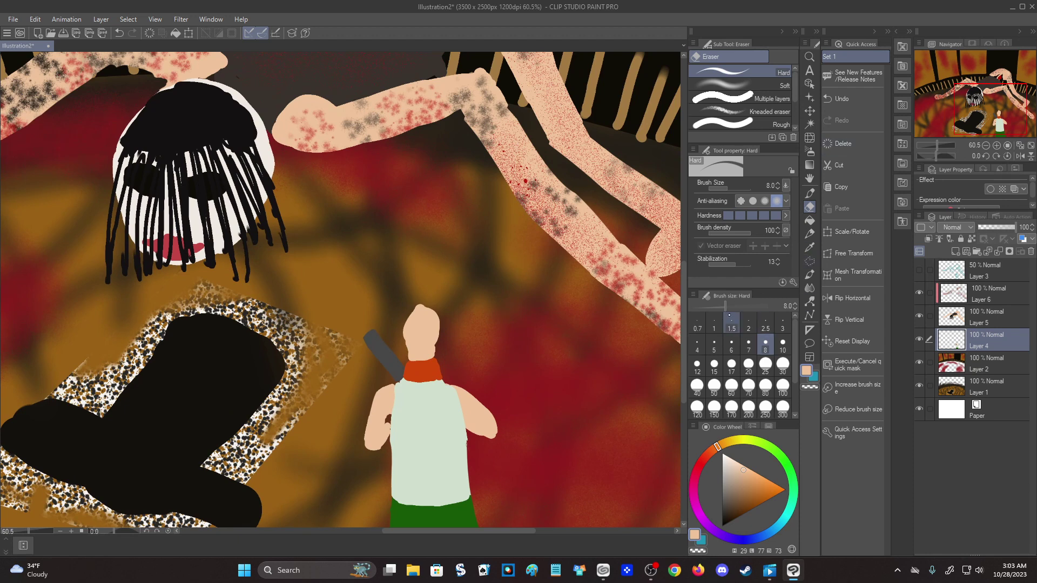
left_click(697, 365)
mouse_move(416, 309)
left_mouse_down()
mouse_move(429, 307)
mouse_move(415, 305)
left_mouse_up()
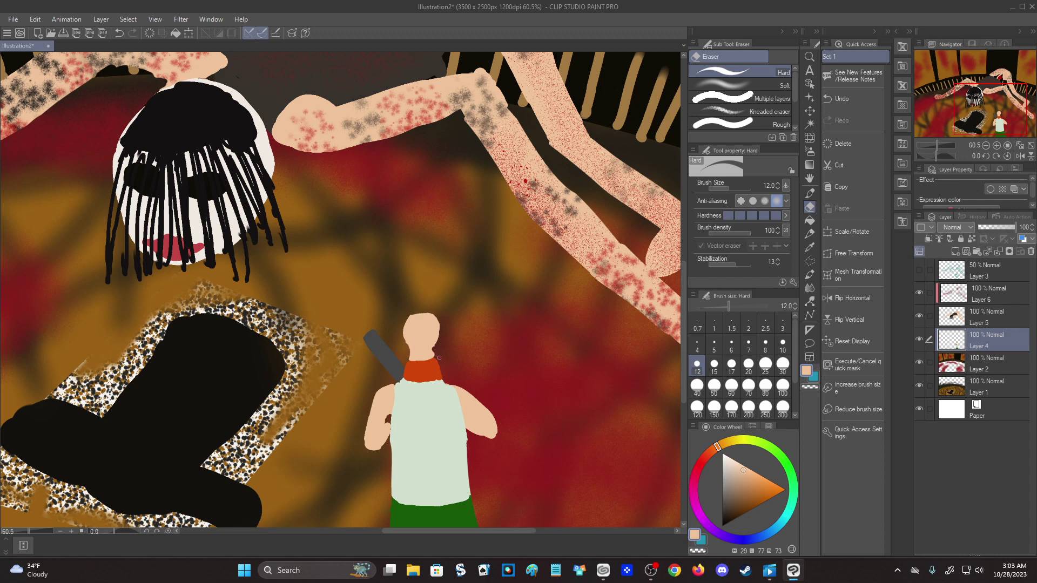
Paint bobbed yellow hair over the small figure's head with the sketch brush at size 40.
left_click(733, 444)
left_click_drag(754, 481, 766, 489)
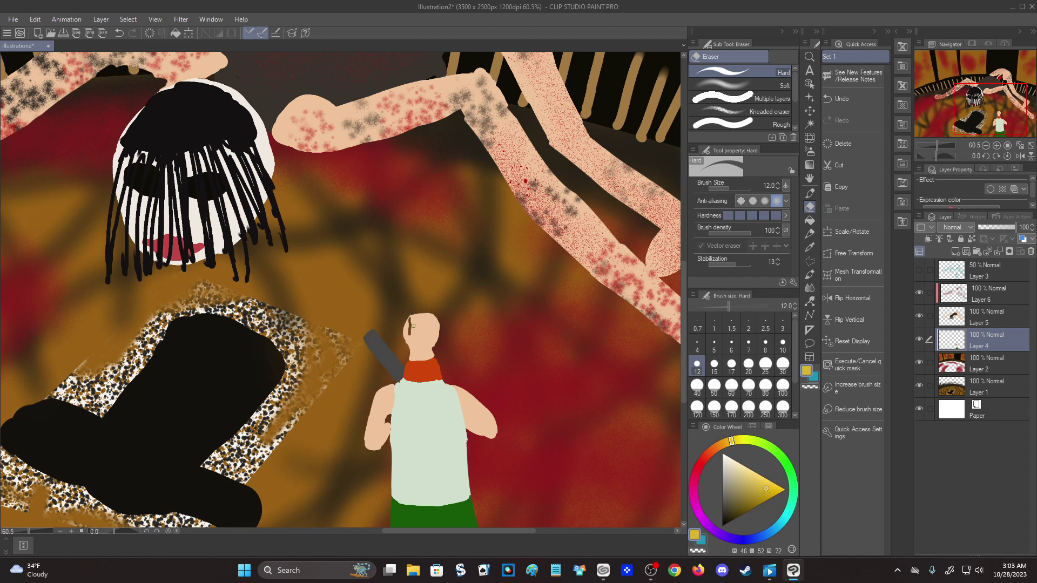
left_click(810, 192)
mouse_move(407, 324)
left_mouse_down()
mouse_move(415, 321)
mouse_move(410, 349)
mouse_move(408, 332)
mouse_move(430, 351)
mouse_move(420, 324)
mouse_move(444, 332)
mouse_move(411, 357)
mouse_move(442, 353)
mouse_move(405, 363)
mouse_move(432, 366)
mouse_move(428, 332)
mouse_move(446, 355)
mouse_move(429, 372)
mouse_move(405, 367)
mouse_move(404, 351)
left_mouse_up()
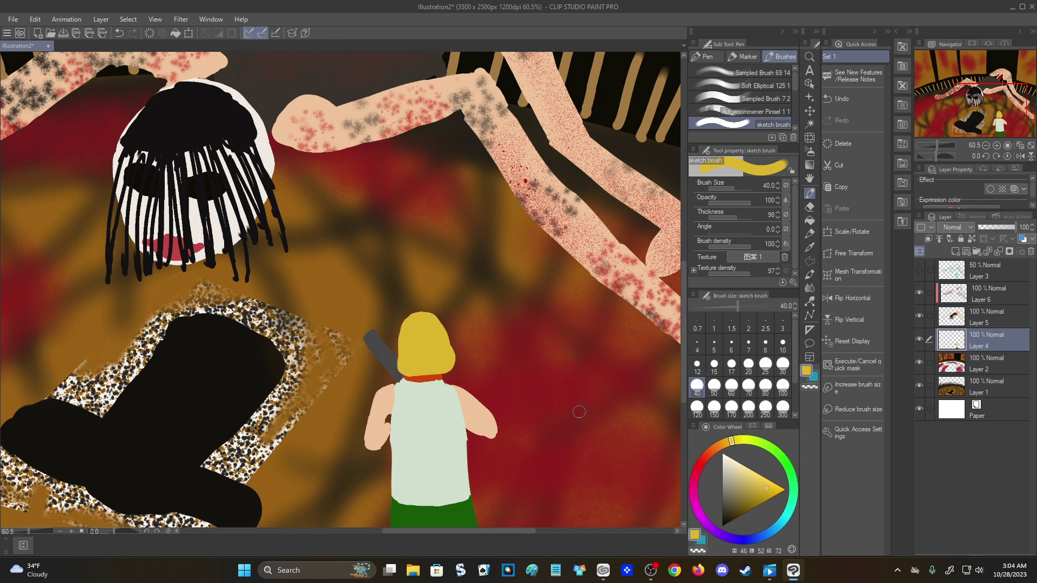
Examine the overall composition around the small blonde figure and the crouching giant.
scroll(566, 386, "down", 5)
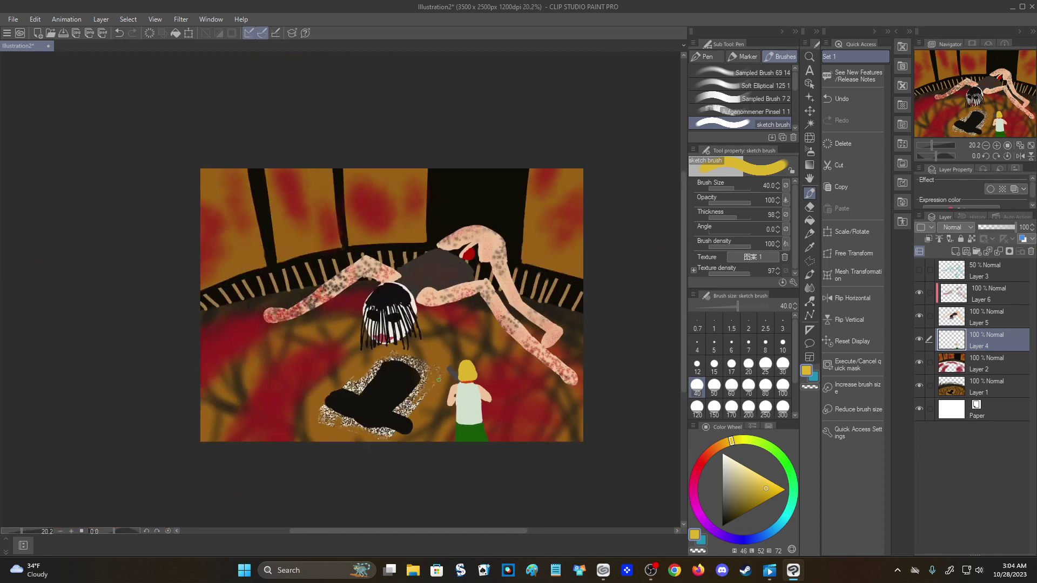
scroll(518, 410, "up", 3)
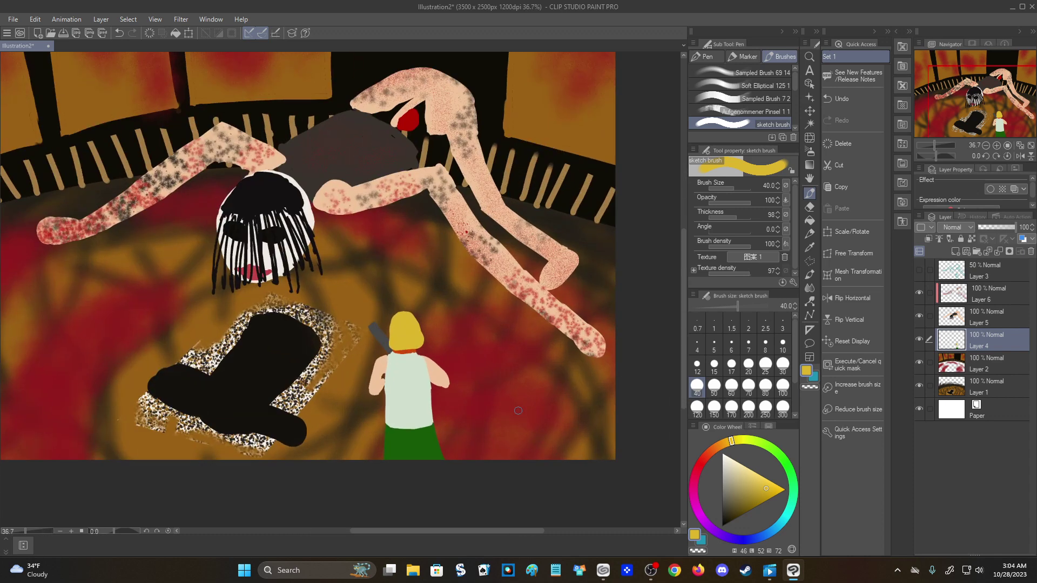
scroll(518, 411, "down", 2)
scroll(489, 339, "up", 3)
scroll(488, 339, "down", 2)
scroll(488, 340, "up", 1)
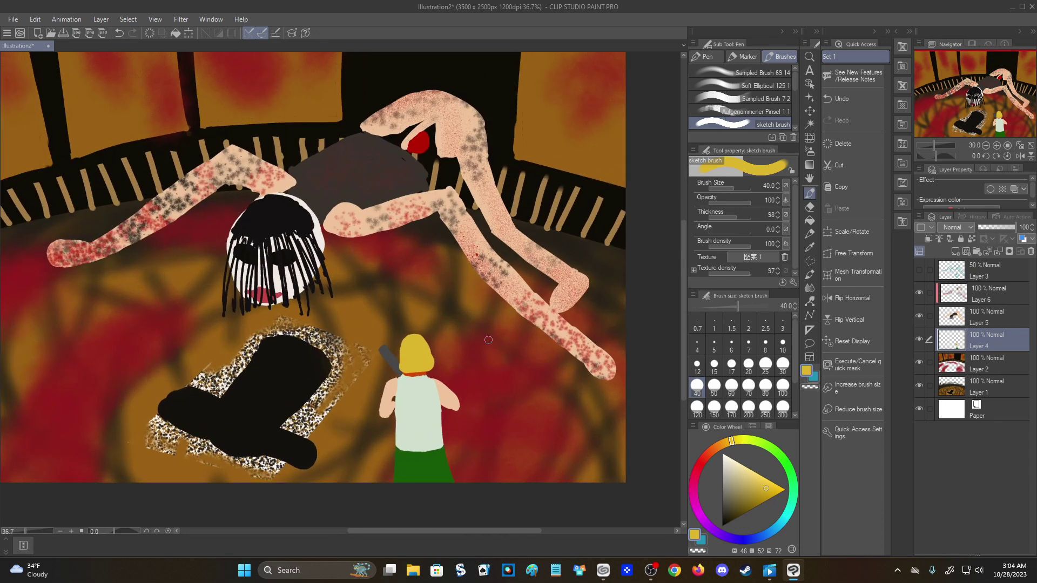
scroll(505, 441, "down", 2)
scroll(514, 455, "up", 2)
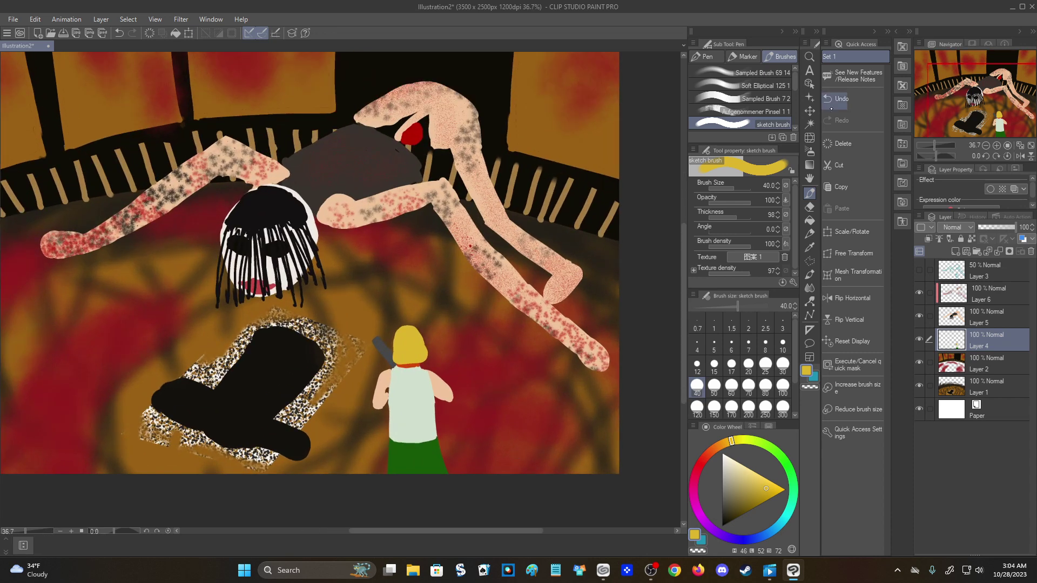
Merge Layer 6 and Layer 5 down into Layer 4.
left_click(952, 322)
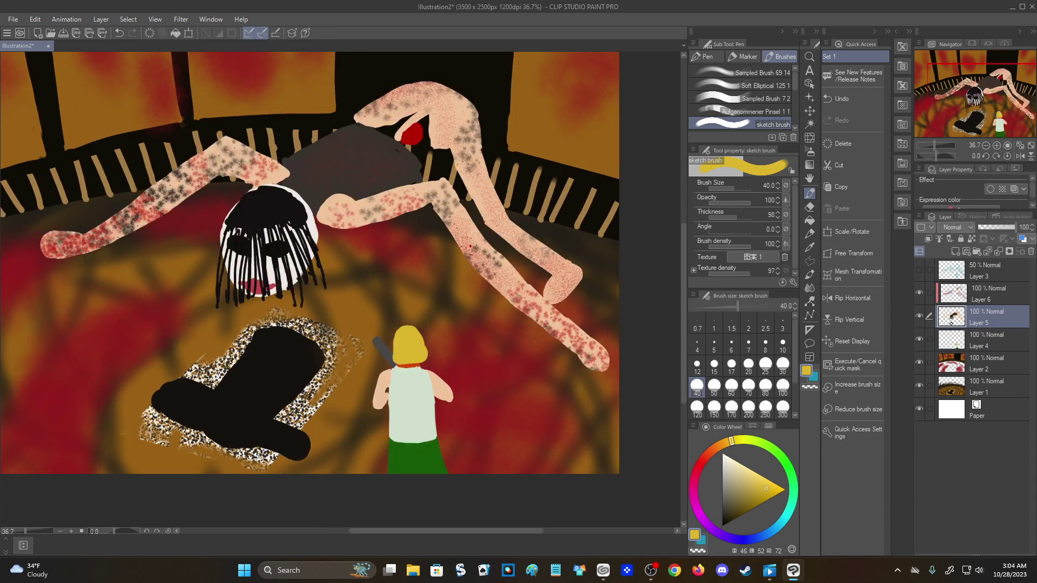
left_click(961, 293)
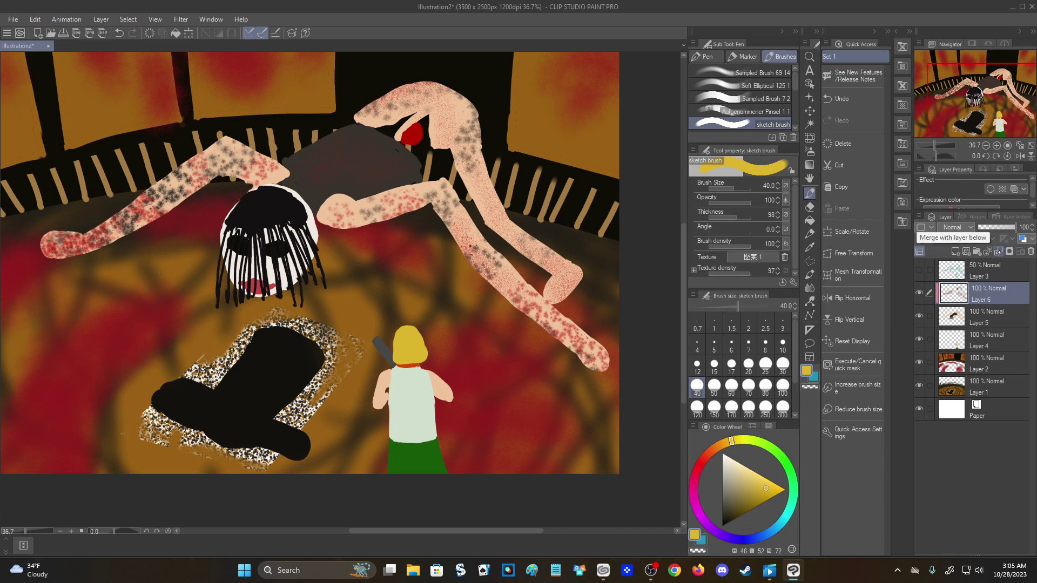
left_click(999, 251)
left_click(998, 251)
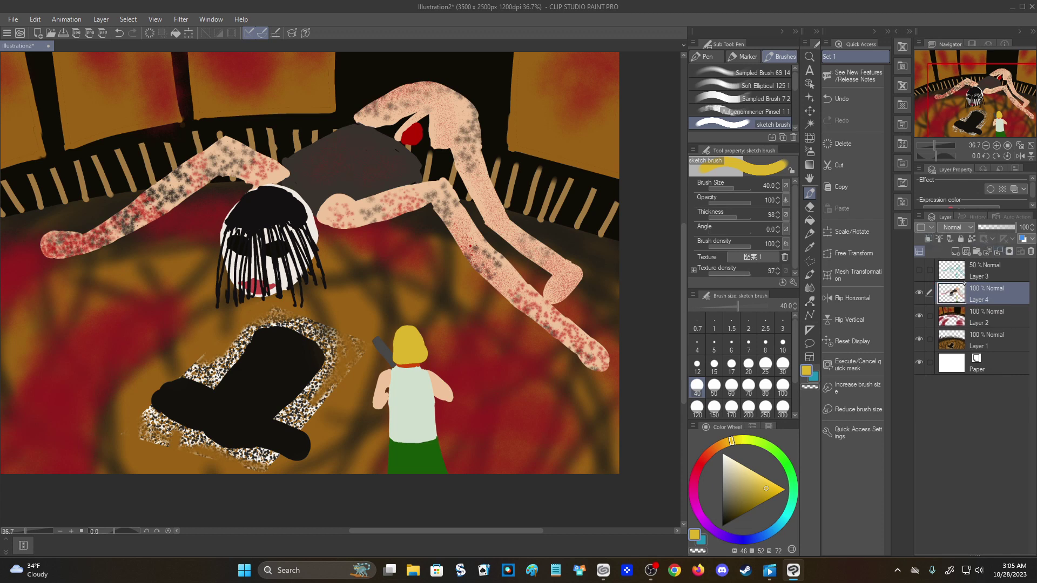
Add a new layer clipped to Layer 4 and set its blending mode to Multiply.
left_click(956, 251)
left_click(955, 227)
left_click(956, 259)
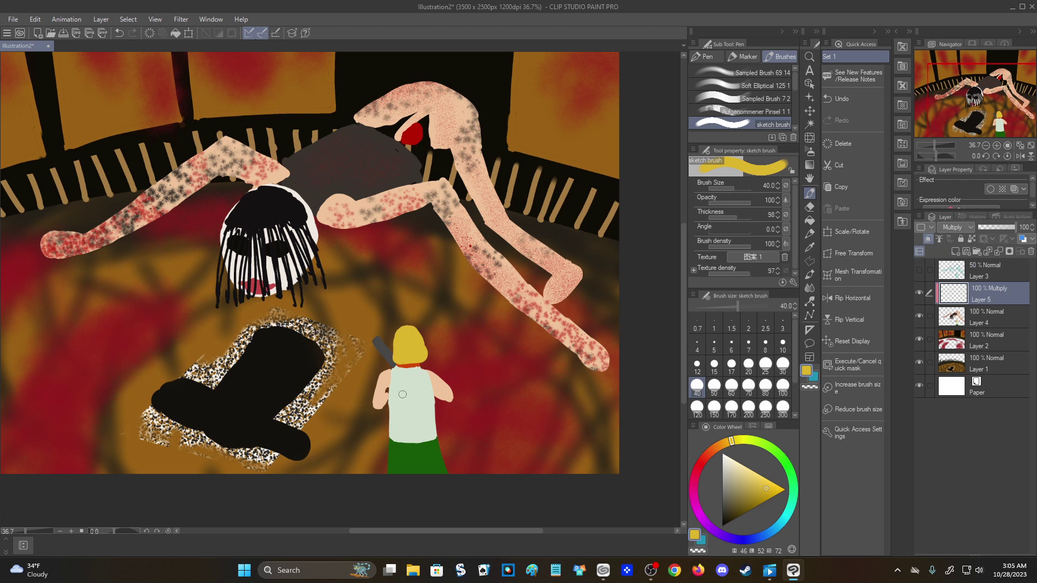
Shade the small figure's shirt in its sampled pale green, leaving a lit strip along the left edge.
left_click(398, 401, "alt")
mouse_move(398, 370)
left_mouse_down()
mouse_move(421, 372)
mouse_move(435, 434)
mouse_move(404, 438)
mouse_move(399, 378)
mouse_move(421, 405)
mouse_move(396, 389)
left_mouse_up()
mouse_move(413, 439)
left_mouse_down()
mouse_move(410, 400)
mouse_move(432, 423)
mouse_move(398, 500)
left_mouse_up()
Shade the small figure's green skirt in sampled green, undoing the first pass and leaving a lit strip along its left edge.
left_click(402, 456, "alt")
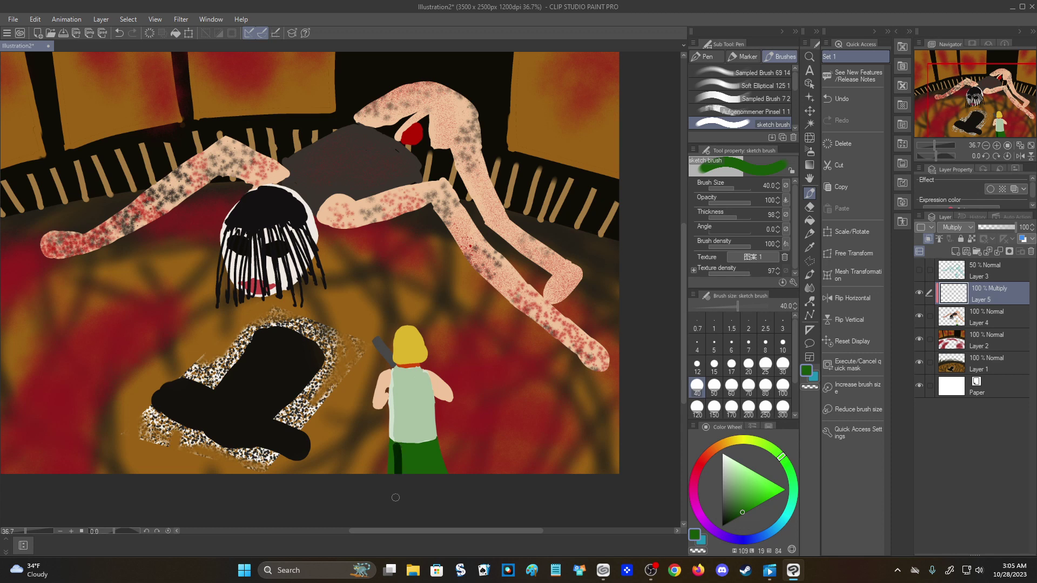
mouse_move(398, 448)
left_mouse_down()
mouse_move(438, 445)
mouse_move(440, 482)
left_mouse_up()
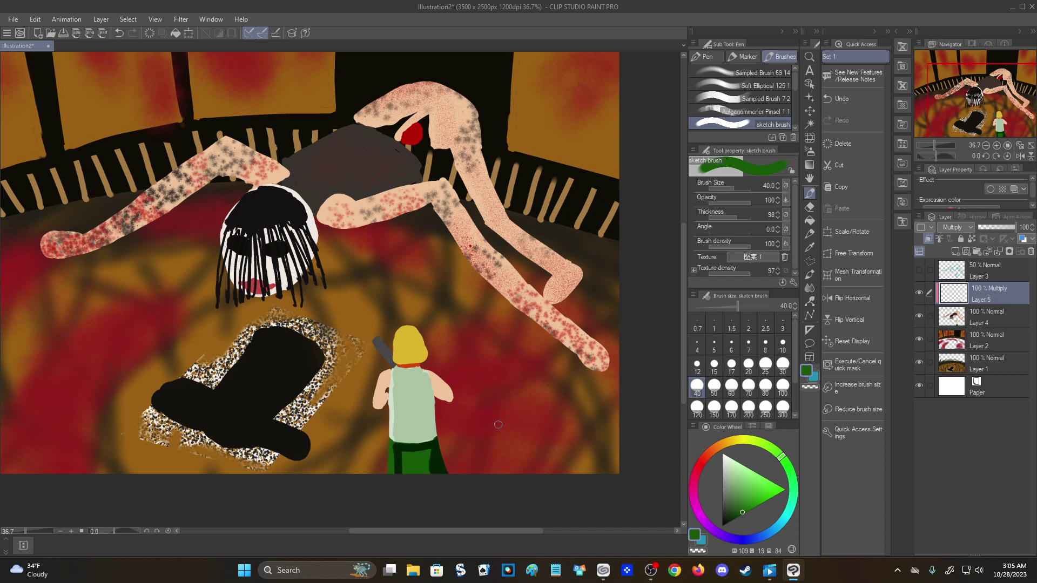
key("ctrl+z")
mouse_move(407, 449)
left_mouse_down()
mouse_move(438, 443)
mouse_move(403, 484)
left_mouse_up()
mouse_move(442, 451)
left_mouse_down()
mouse_move(449, 480)
mouse_move(417, 455)
mouse_move(410, 464)
mouse_move(432, 477)
mouse_move(414, 478)
left_mouse_up()
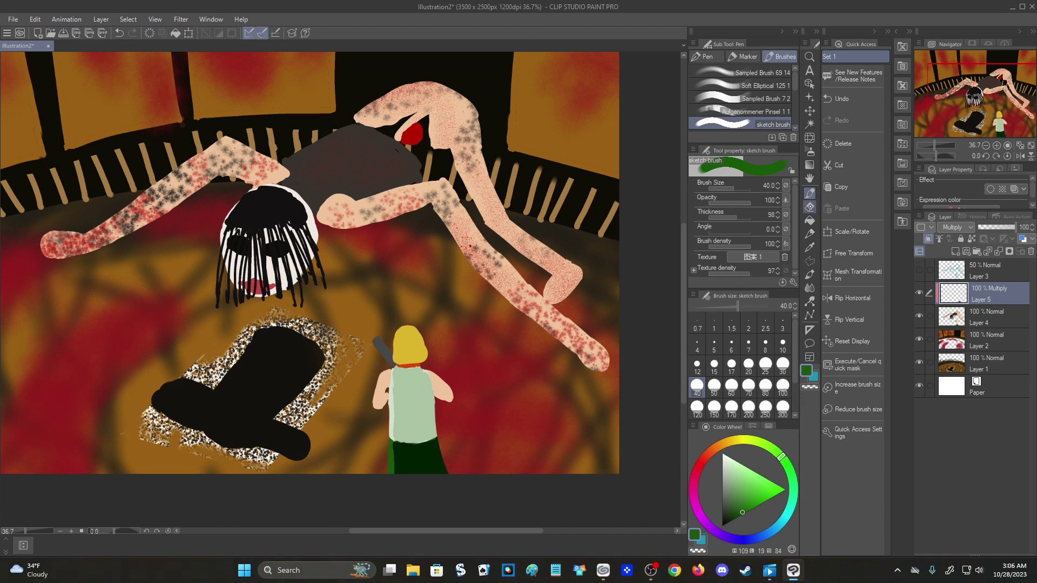
Touch up the dark green shading at the top of the skirt with the sketch brush in sampled green.
right_click(411, 399)
left_click(806, 203)
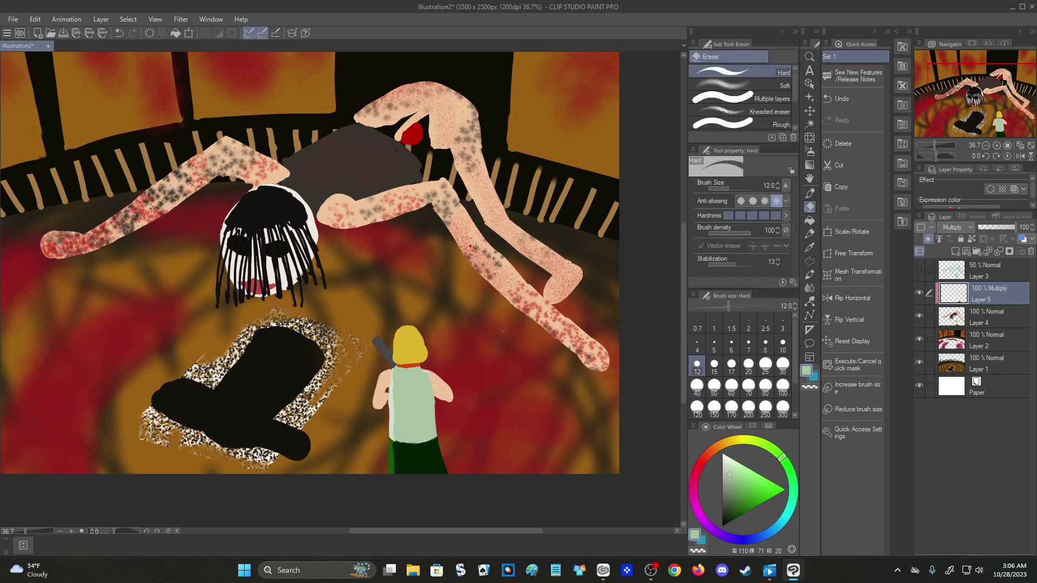
scroll(381, 502, "up", 5)
left_click(405, 466, "alt")
key("p")
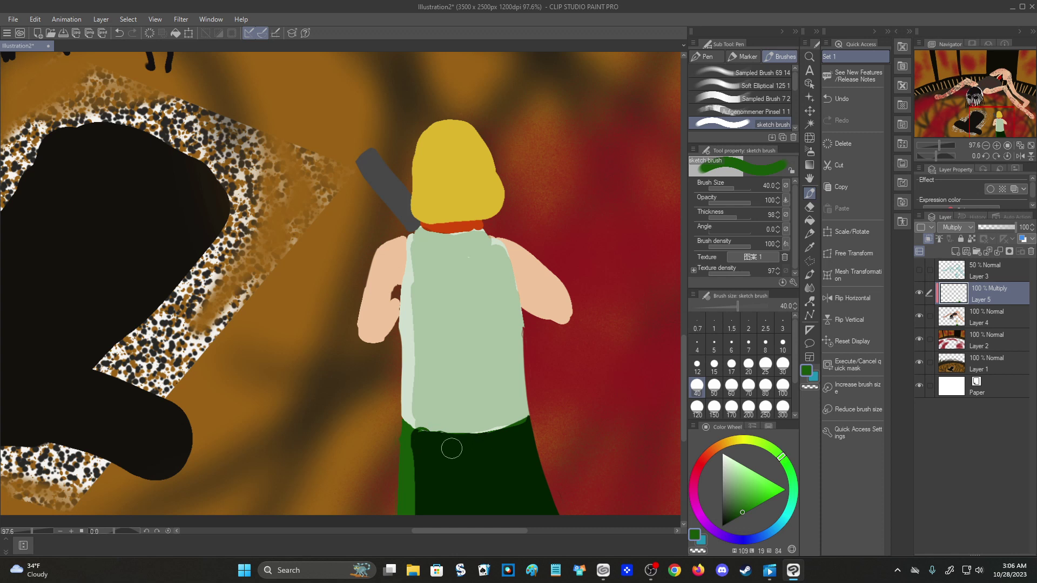
Try a darker stroke along the shirt's hem, undo it, and touch up the hem's shading in sampled pale green.
left_click(494, 399, "alt")
left_click_drag(426, 419, 489, 417)
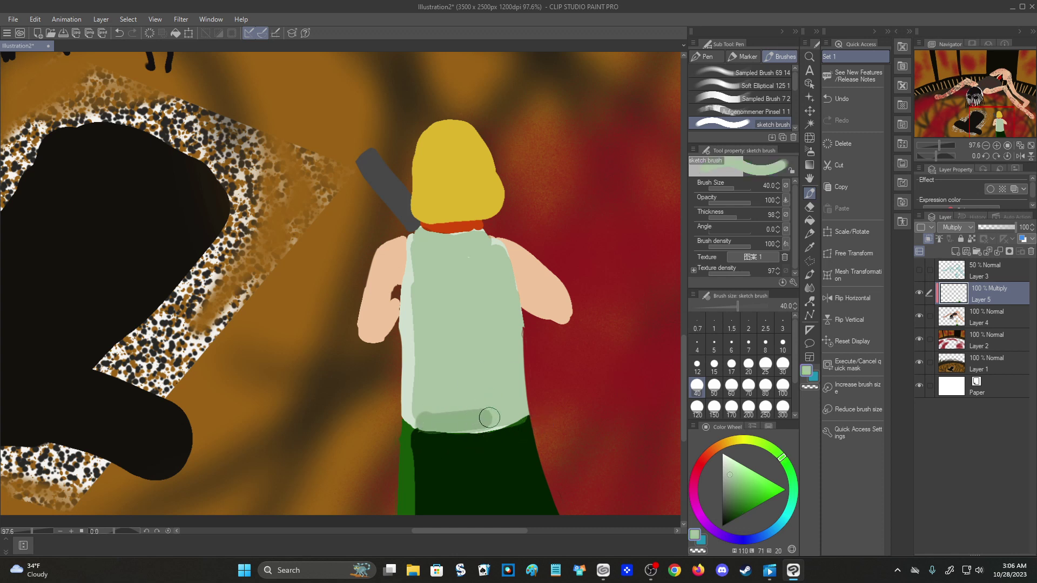
key("ctrl+z")
left_click(414, 381, "alt")
left_click_drag(493, 420, 519, 413)
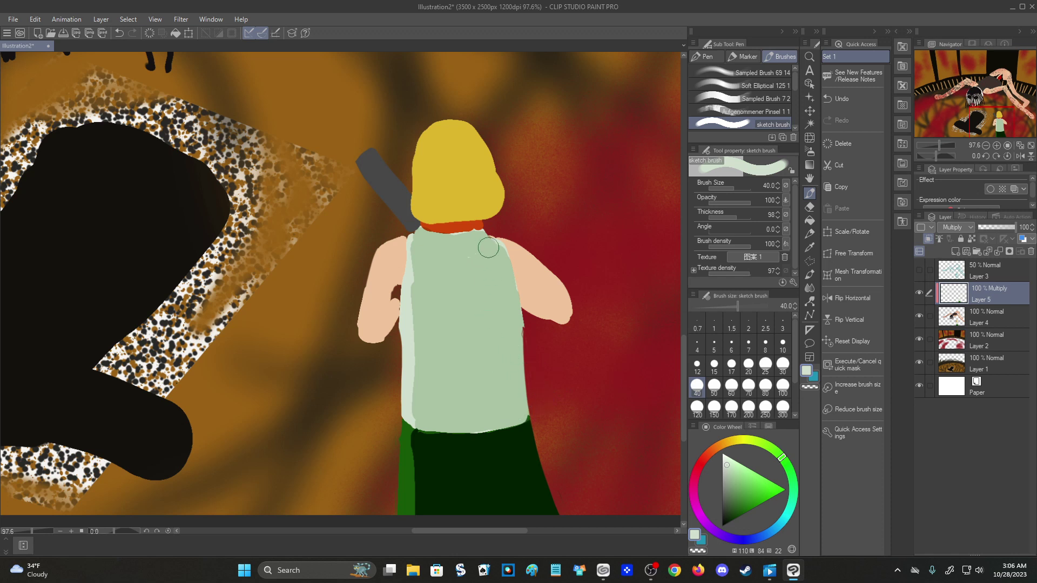
Widen and straighten the lit strip down the shirt and skirt with the hard eraser at size 40.
left_click(806, 207)
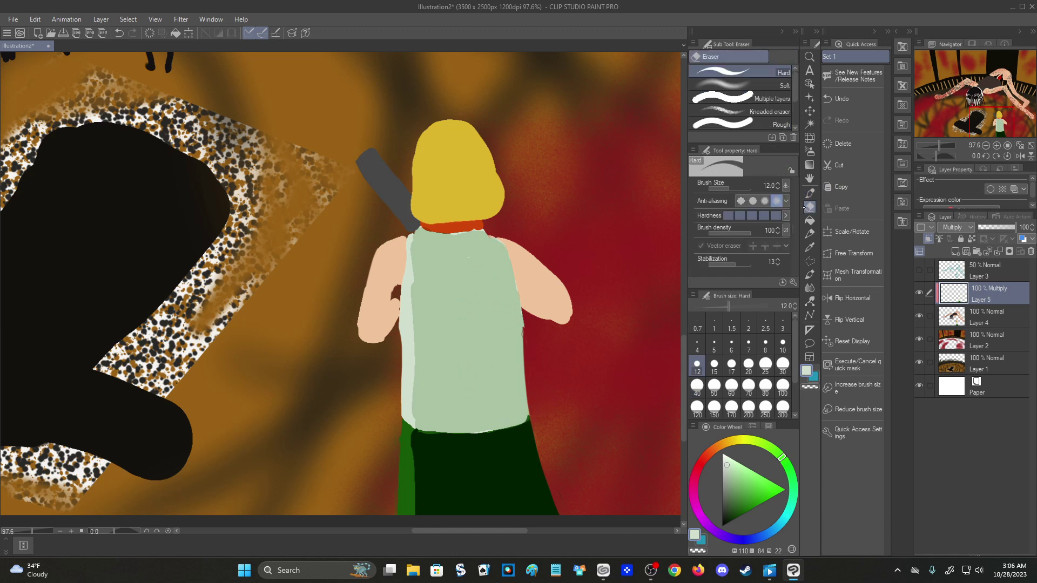
left_click(696, 384)
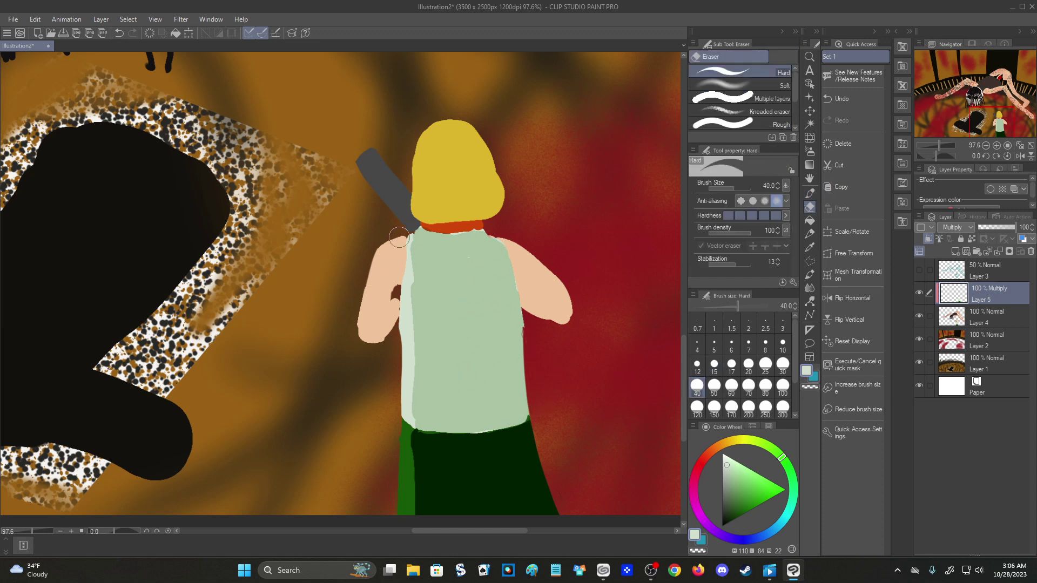
left_click_drag(405, 512, 408, 373)
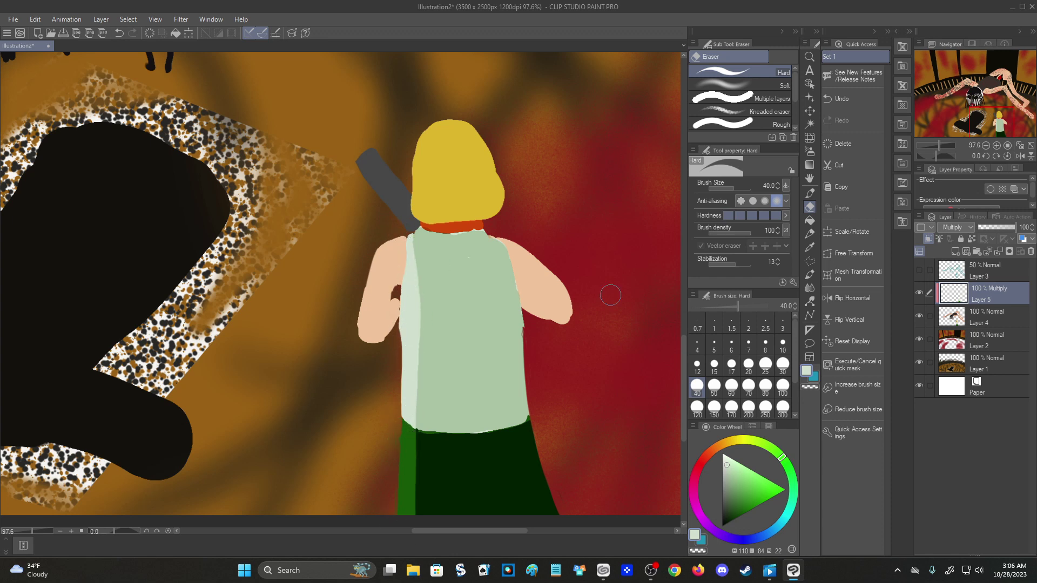
Shade the small figure's whole right arm in sampled skin tone with the sketch brush at size 40.
left_click(533, 285, "alt")
left_click(809, 191)
left_click_drag(515, 249, 562, 316)
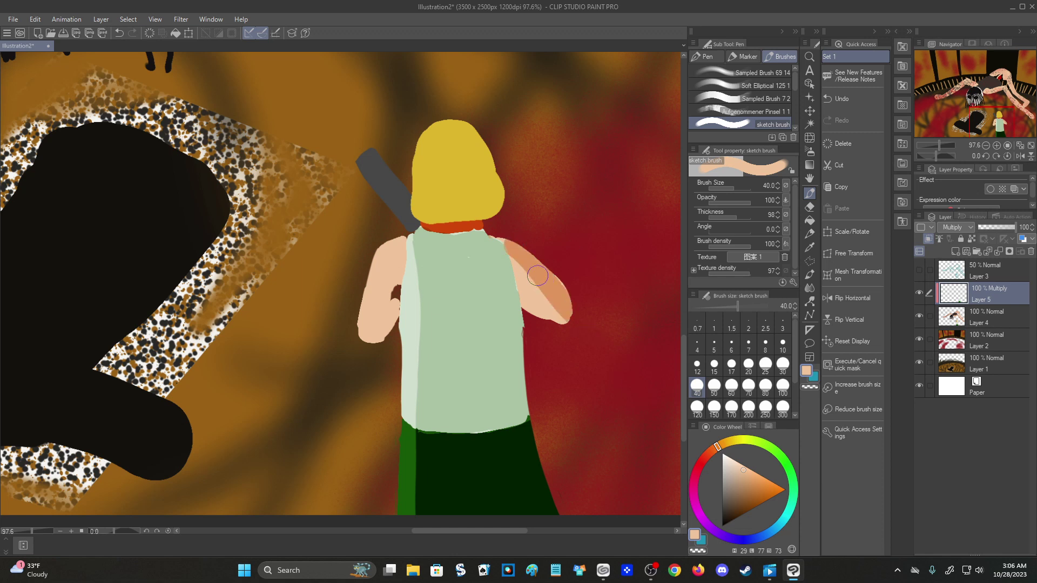
left_click_drag(524, 259, 525, 264)
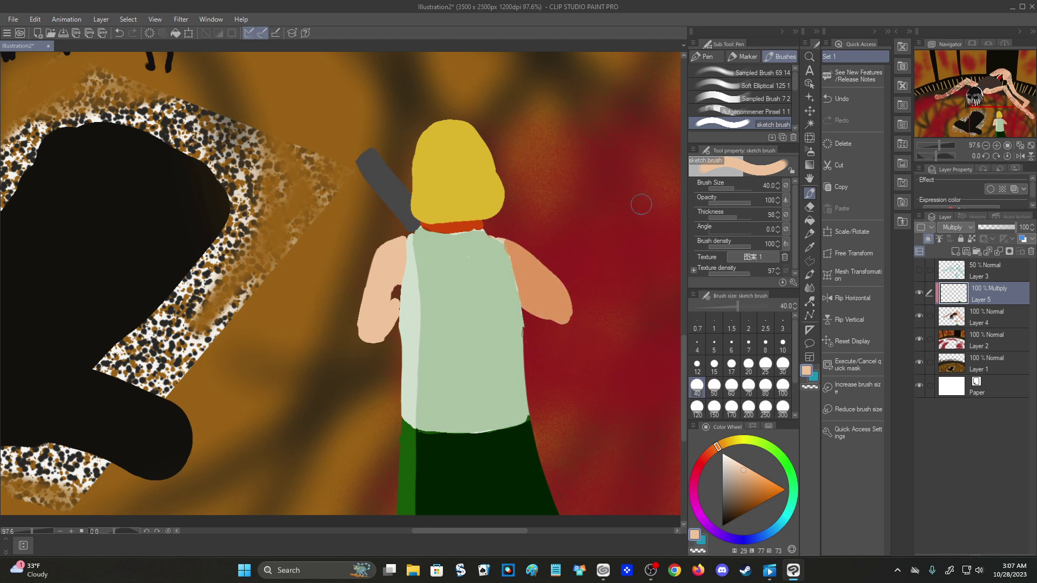
Shade the small figure's left shoulder, forearm and hand with the sketch brush at size 12, undoing the last stray stroke.
left_click(697, 365)
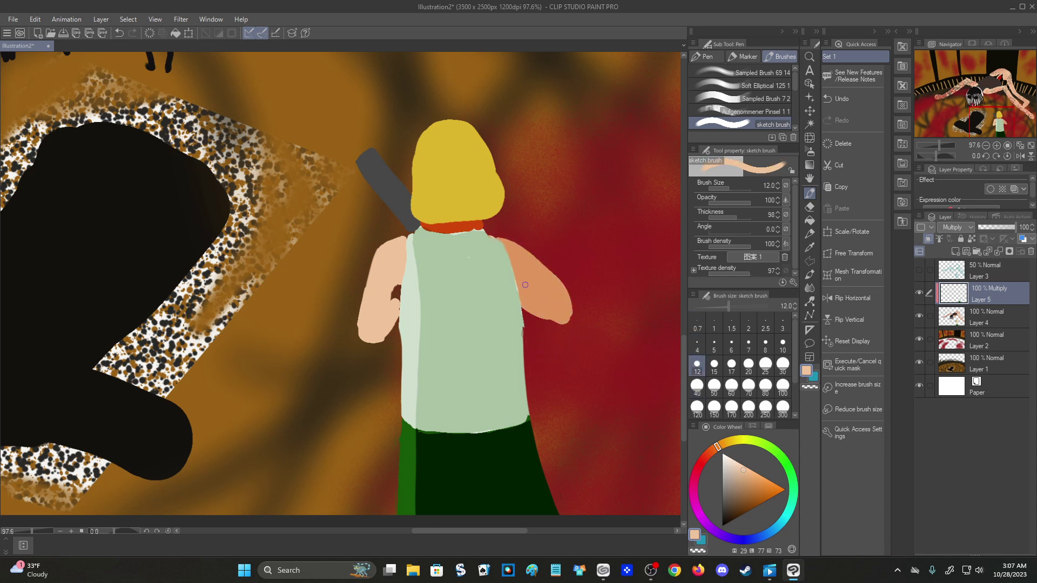
mouse_move(400, 247)
left_mouse_down()
mouse_move(399, 284)
mouse_move(399, 242)
mouse_move(374, 269)
mouse_move(398, 274)
mouse_move(394, 282)
mouse_move(370, 272)
mouse_move(385, 267)
mouse_move(392, 282)
mouse_move(377, 326)
mouse_move(384, 289)
left_mouse_up()
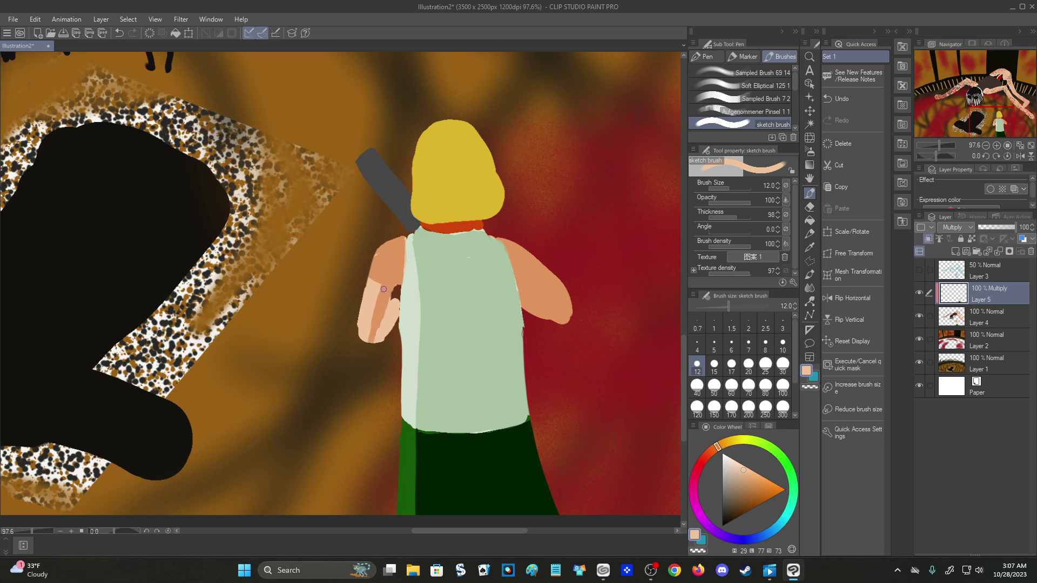
left_click_drag(388, 331, 382, 341)
key("ctrl+z")
Erase the shading along the outer edge of the small figure's left arm with the hard eraser at size 12.
key("e")
left_click(704, 371)
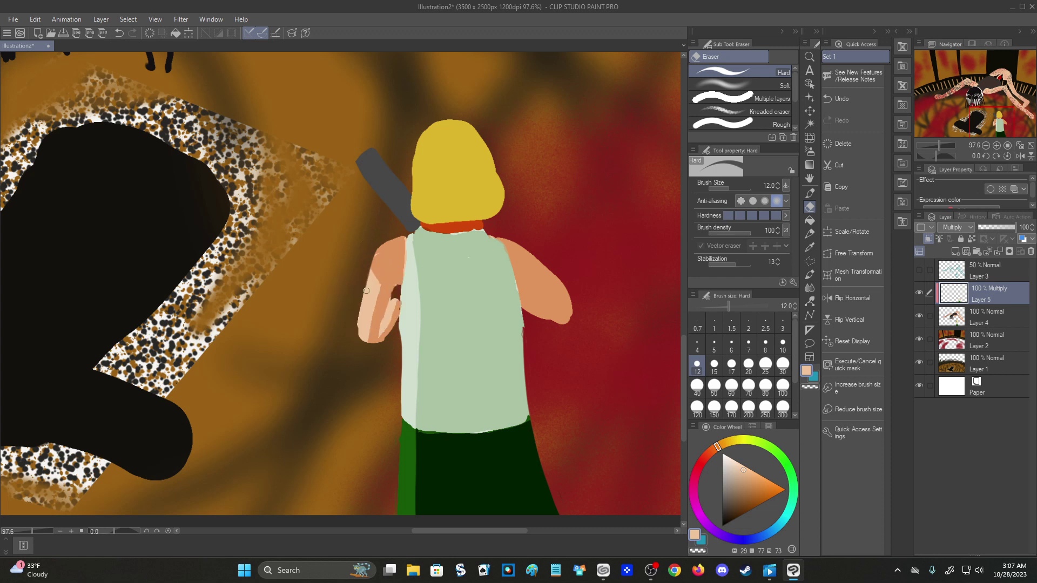
key("p")
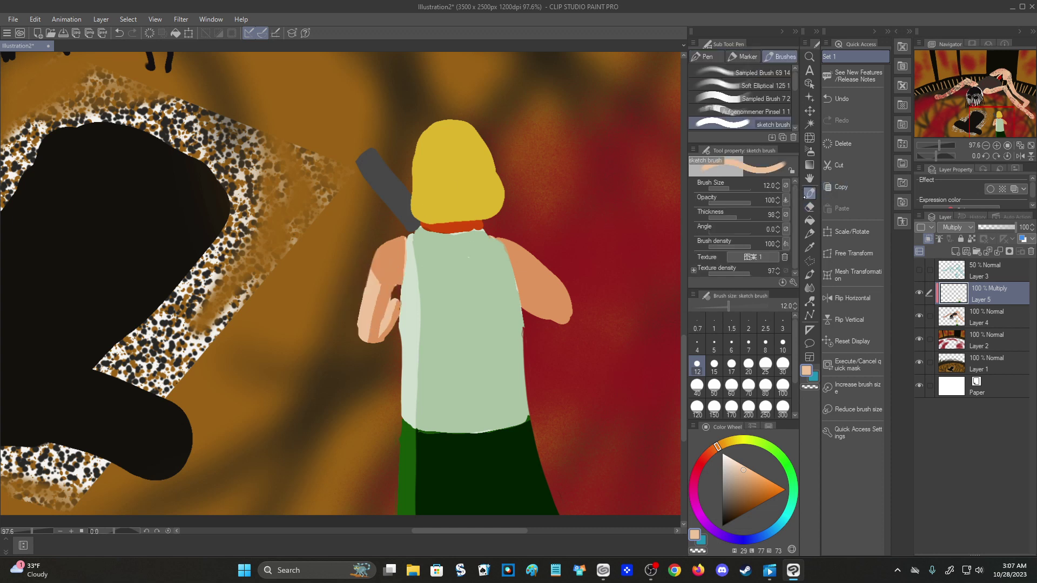
key("e")
left_click_drag(376, 284, 370, 247)
mouse_move(378, 284)
left_mouse_down()
mouse_move(375, 250)
mouse_move(378, 266)
left_mouse_up()
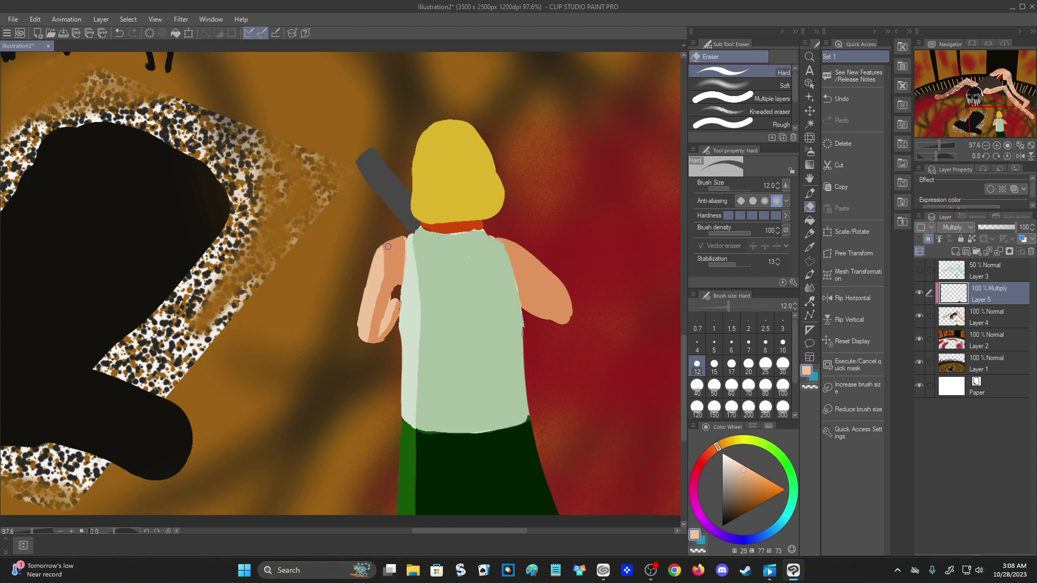
Shade the small figure's hair in sampled yellow and the scarf in sampled orange-red, leaving lit areas along their left edges.
left_click(431, 179, "alt")
key("p")
mouse_move(431, 220)
left_mouse_down()
mouse_move(432, 97)
mouse_move(434, 215)
left_mouse_up()
mouse_move(415, 157)
left_mouse_down()
mouse_move(452, 165)
mouse_move(416, 148)
mouse_move(429, 150)
mouse_move(429, 129)
mouse_move(448, 160)
mouse_move(440, 116)
mouse_move(457, 142)
mouse_move(476, 138)
mouse_move(507, 197)
mouse_move(462, 157)
mouse_move(431, 196)
mouse_move(430, 221)
mouse_move(493, 211)
mouse_move(463, 163)
mouse_move(473, 197)
mouse_move(452, 205)
mouse_move(441, 160)
left_mouse_up()
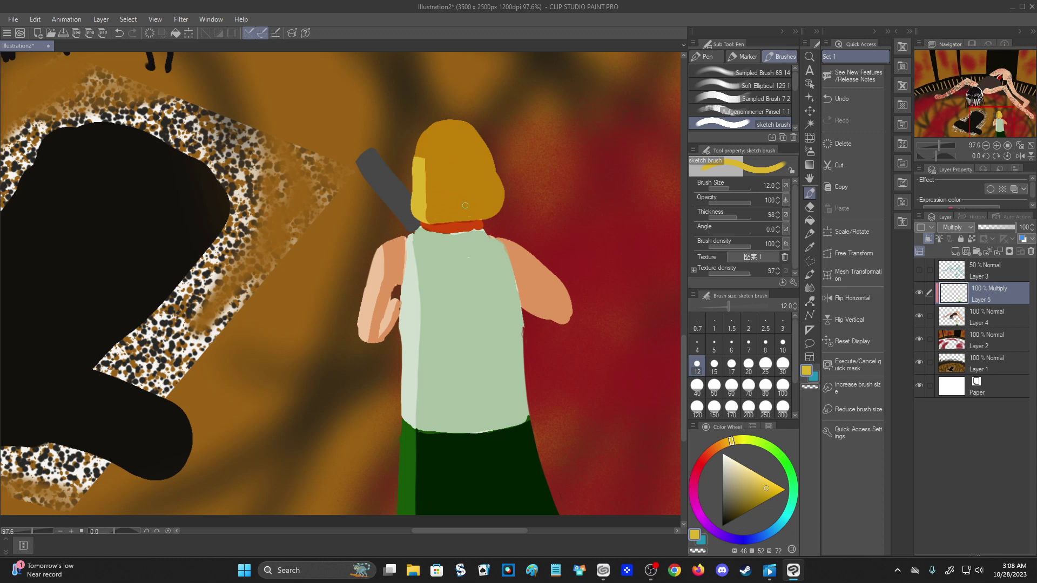
left_click(453, 228, "alt")
left_click_drag(434, 227, 483, 227)
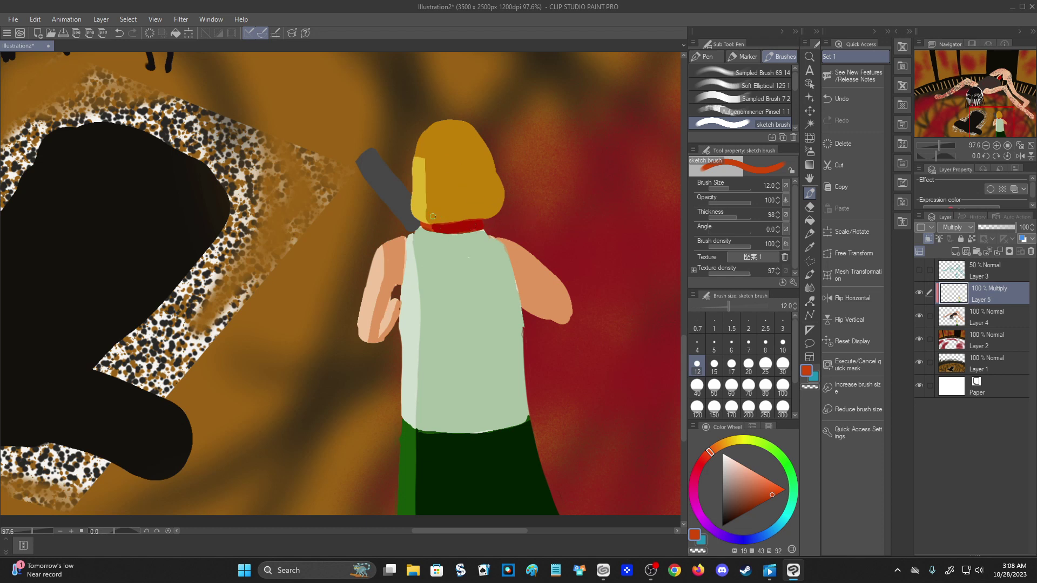
Shade the upper side of the grey bar beside the head in sampled dark grey, refining the edge at size 4.
left_click(383, 185, "alt")
mouse_move(407, 198)
left_mouse_down()
mouse_move(370, 149)
mouse_move(406, 196)
left_mouse_up()
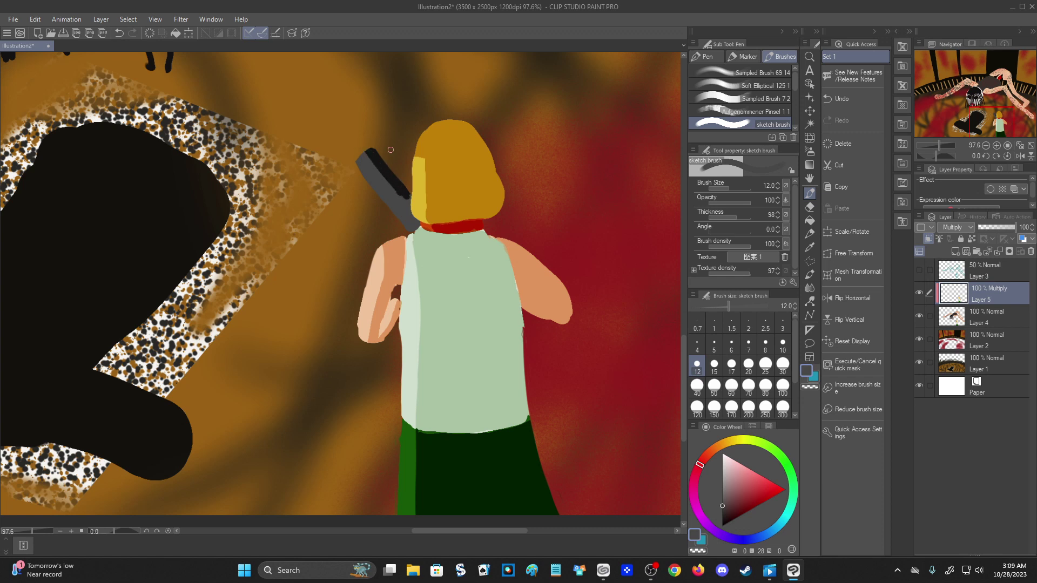
left_click_drag(403, 198, 364, 152)
scroll(423, 188, "up", 4)
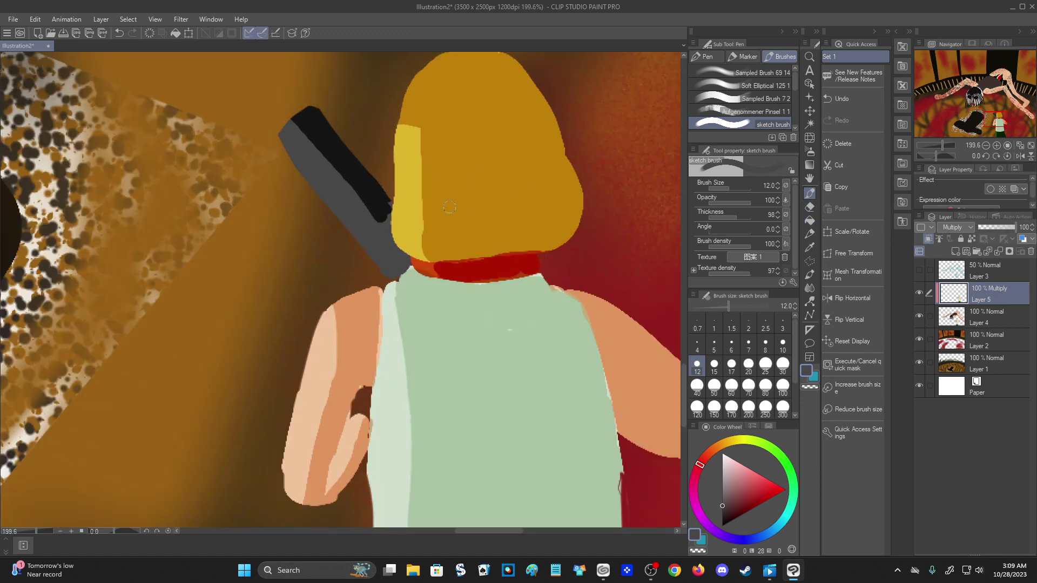
left_click(696, 346)
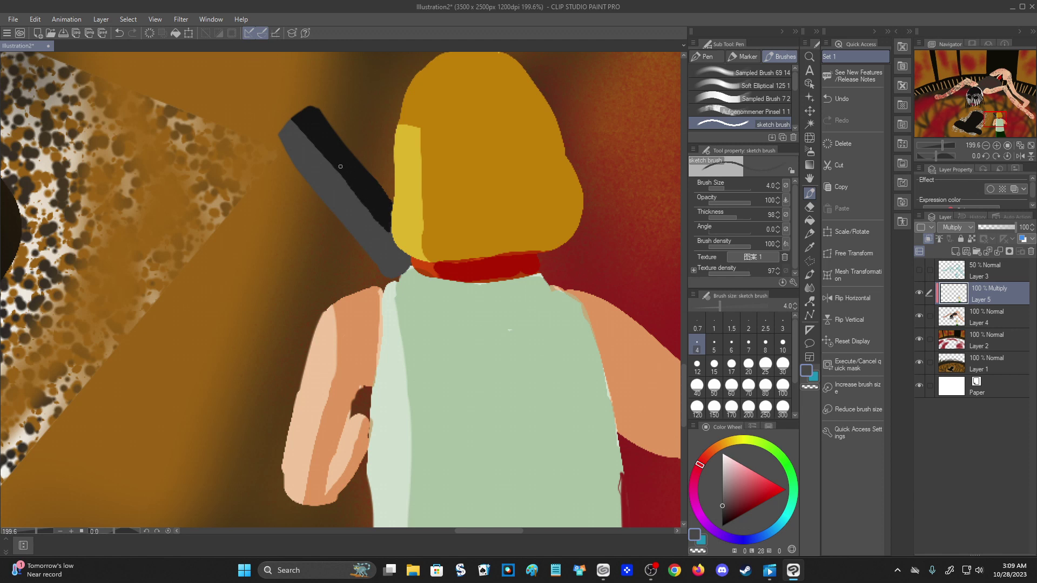
Compare the picture with the Multiply shading layer hidden and shown, and add a new layer above it.
scroll(322, 141, "down", 10)
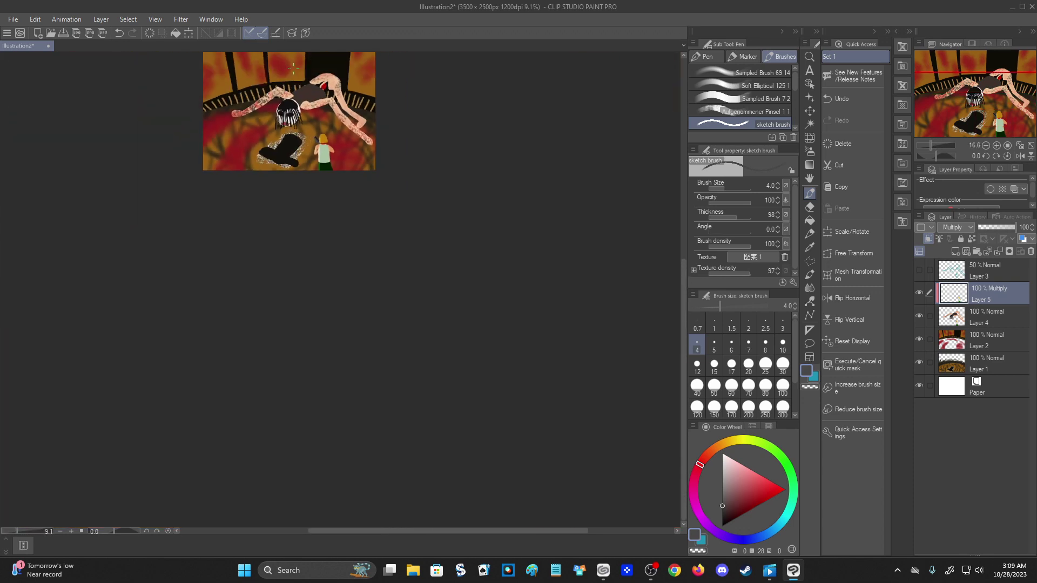
scroll(309, 106, "up", 3)
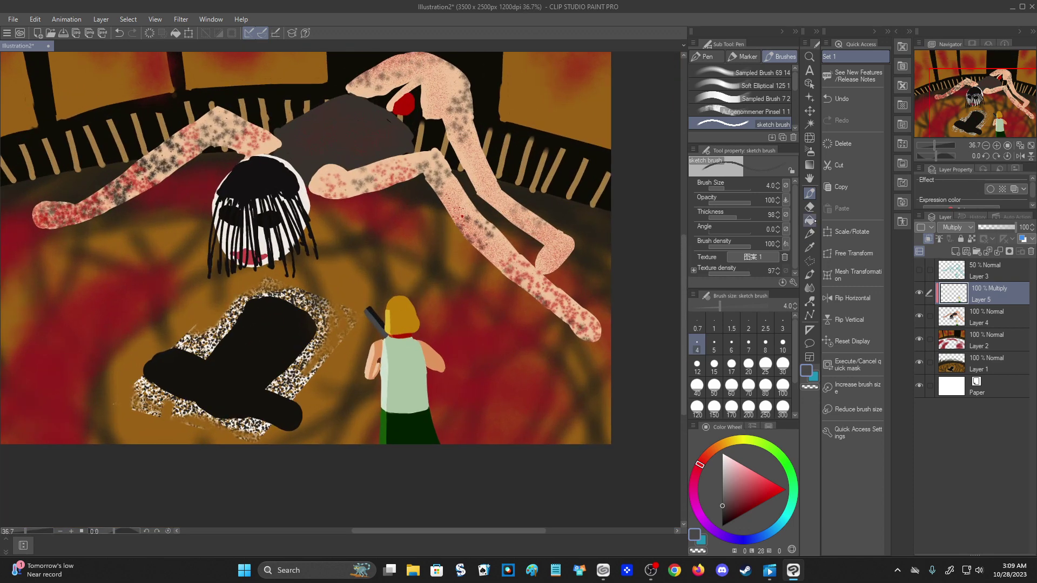
left_click(919, 292)
left_click(919, 292)
left_click(954, 251)
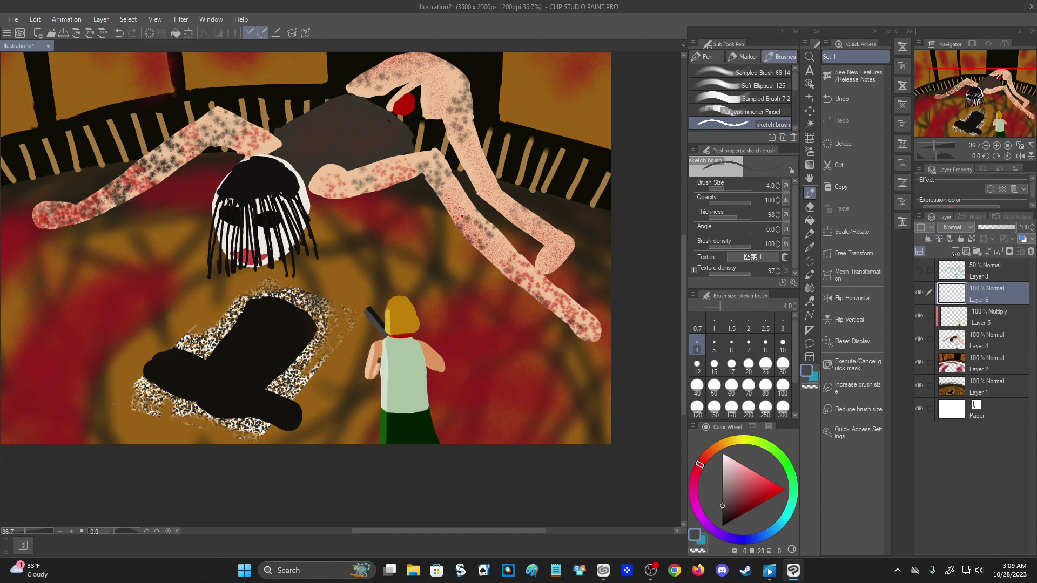
Set the new layer's blending mode to Lighten and outline a beam-shaped polyline selection from the grey bar to the giant's face.
left_click(956, 228)
left_click(953, 300)
left_click(809, 261)
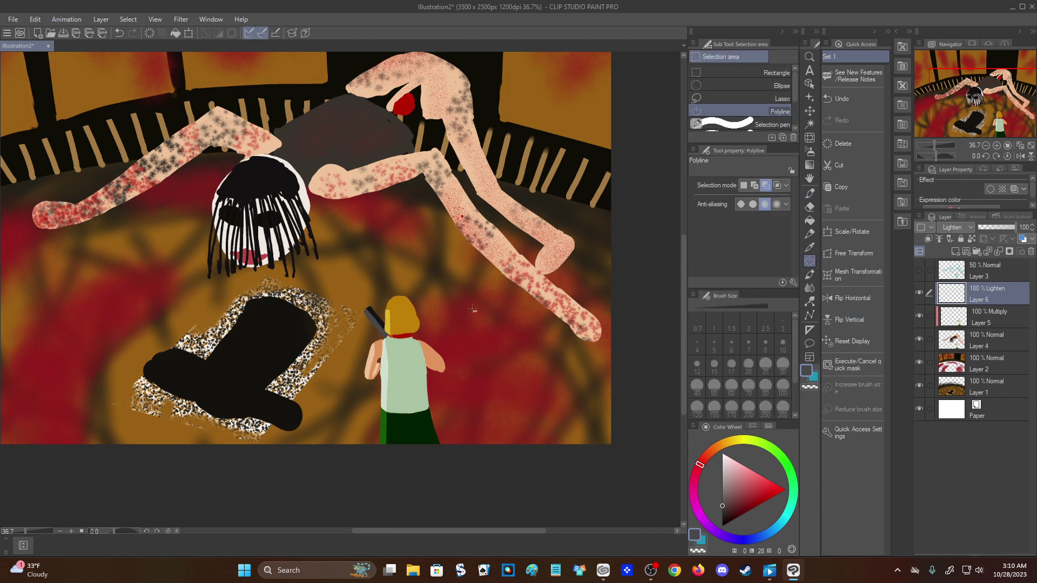
left_click(376, 338)
left_click(276, 274)
double_click(389, 338)
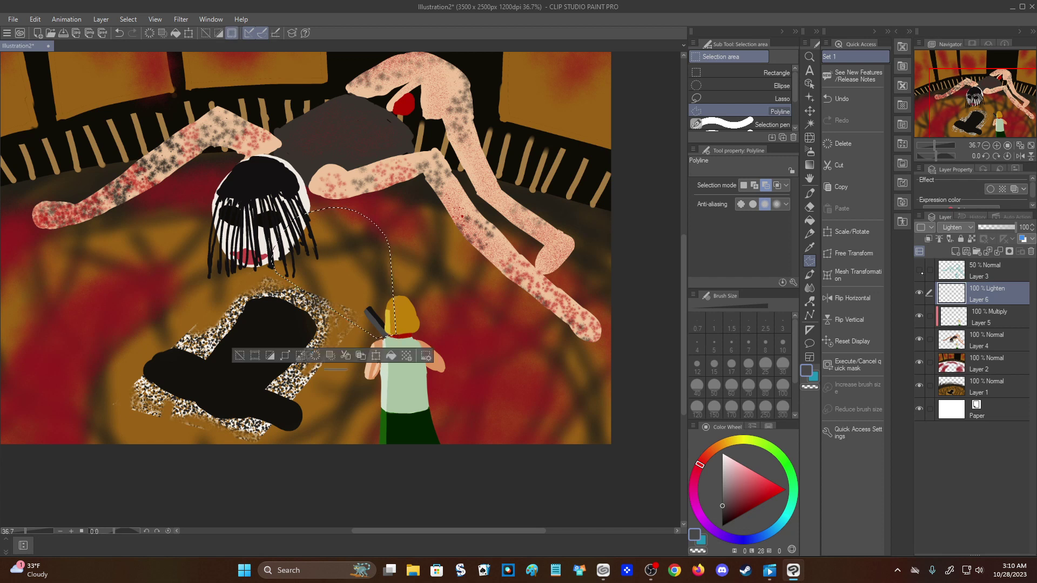
Move the Lighten layer below Layer 4 and try a pale yellow Soft airbrush dab at size 1000 inside the beam selection.
left_click_drag(958, 296, 954, 356)
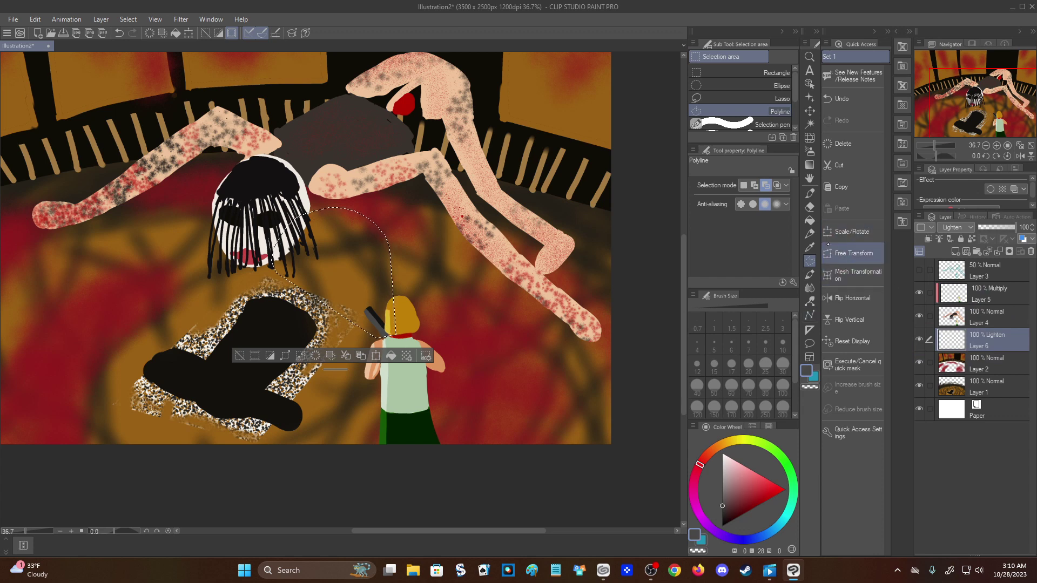
left_click(810, 152)
left_click(740, 72)
left_click(742, 440)
mouse_move(747, 490)
left_mouse_down()
mouse_move(776, 489)
mouse_move(747, 468)
left_mouse_up()
left_click(810, 194)
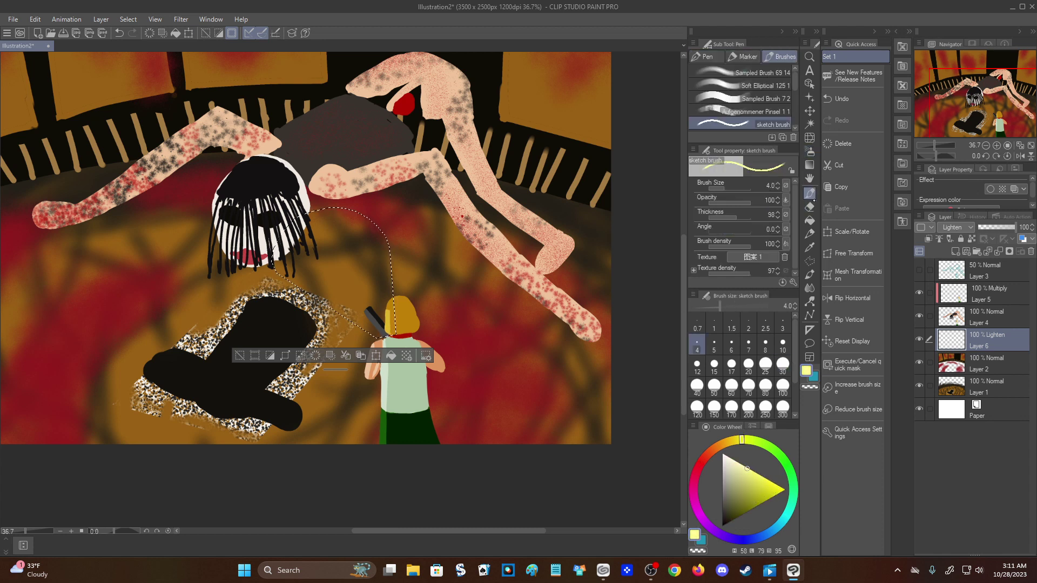
left_click(809, 152)
left_click_drag(795, 351, 794, 386)
left_click(782, 384)
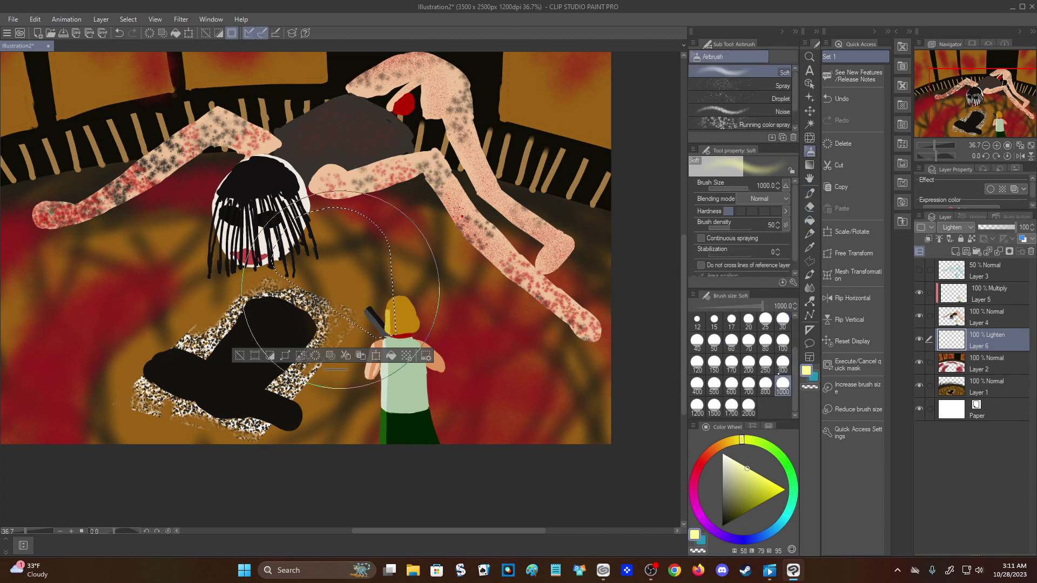
left_click(347, 283)
key("ctrl+z")
Fill the beam selection with a slightly deeper yellow using the Soft airbrush at size 400, and deselect it.
left_click(751, 475)
mouse_move(468, 315)
left_mouse_down()
mouse_move(228, 307)
mouse_move(167, 325)
mouse_move(457, 341)
left_mouse_up()
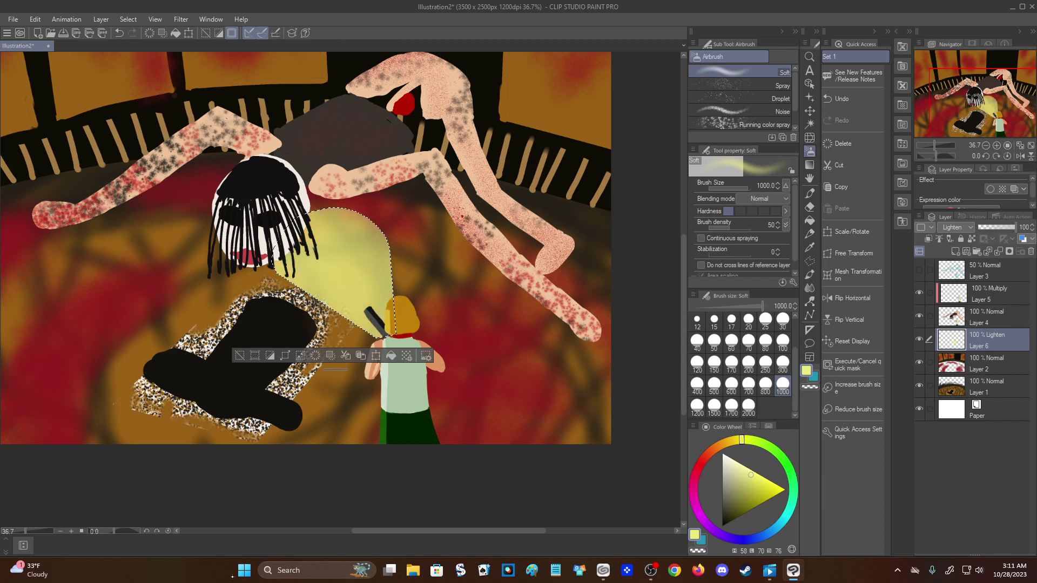
key("ctrl+z")
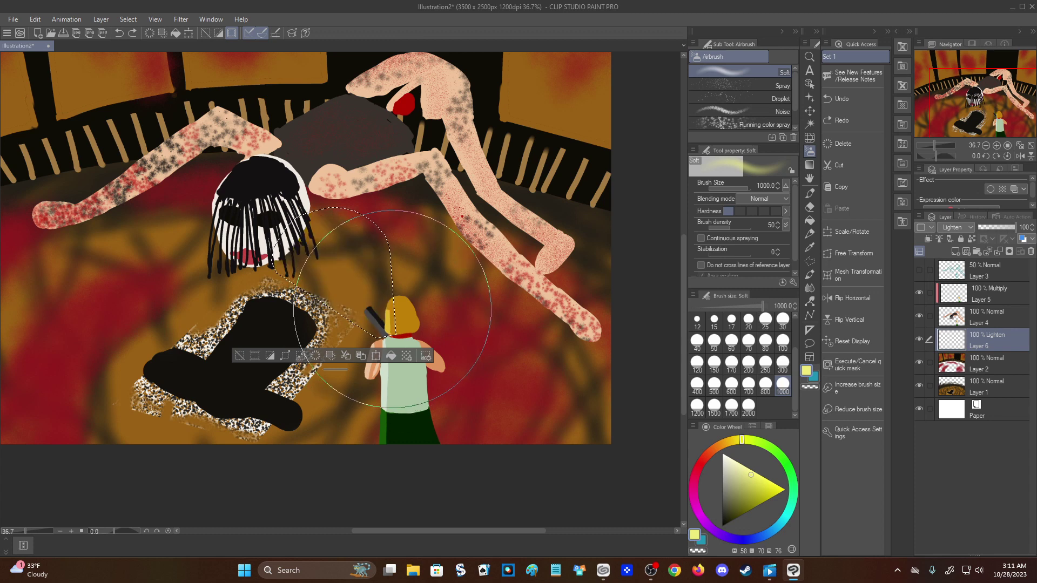
left_click_drag(452, 333, 489, 253)
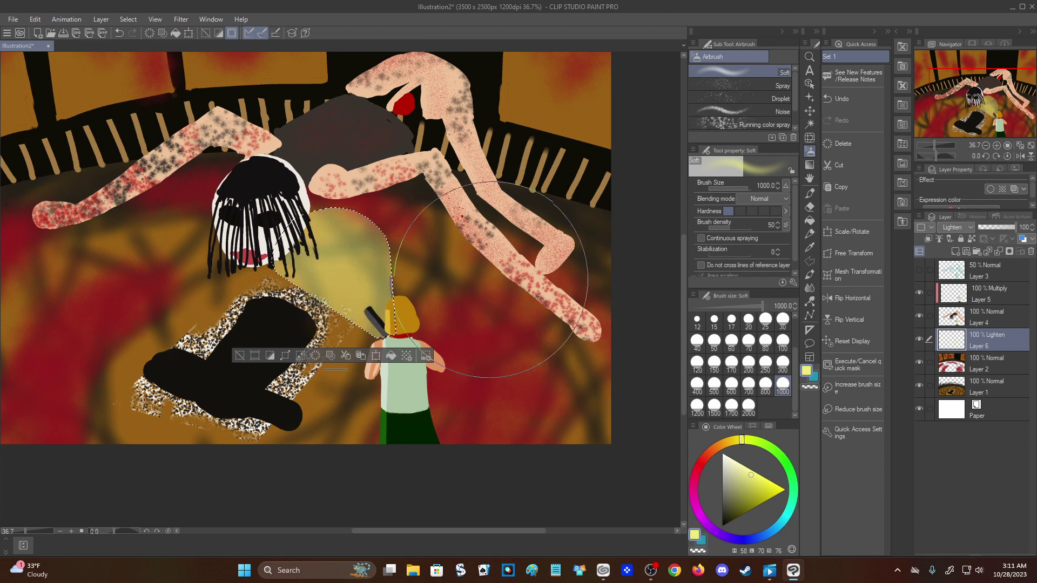
key("ctrl+z")
left_click(697, 384)
mouse_move(467, 330)
left_mouse_down()
mouse_move(452, 249)
mouse_move(266, 466)
left_mouse_up()
mouse_move(274, 402)
left_mouse_down()
mouse_move(425, 294)
mouse_move(243, 456)
left_mouse_up()
scroll(329, 139, "down", 4)
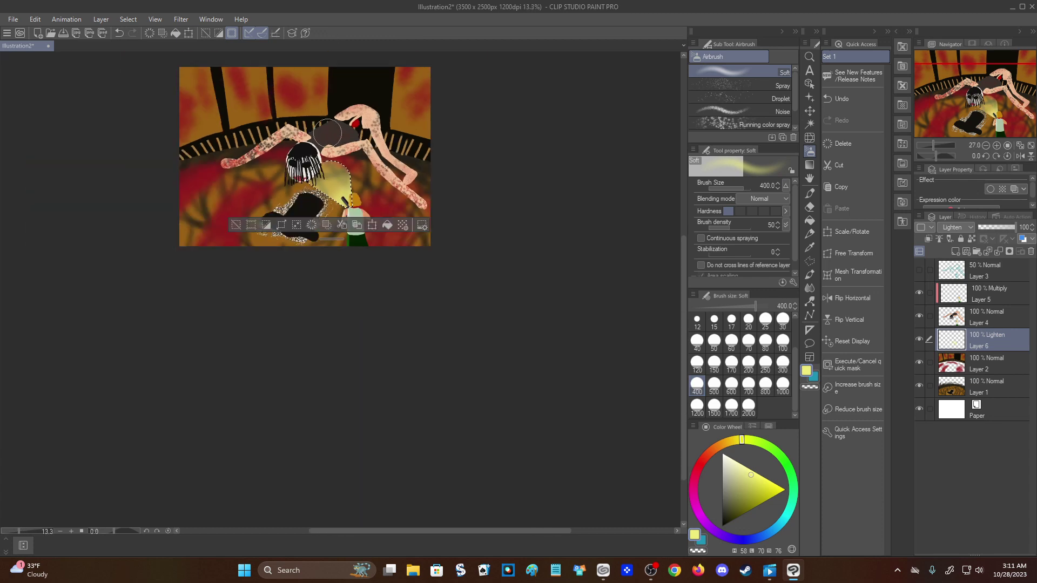
scroll(316, 111, "up", 3)
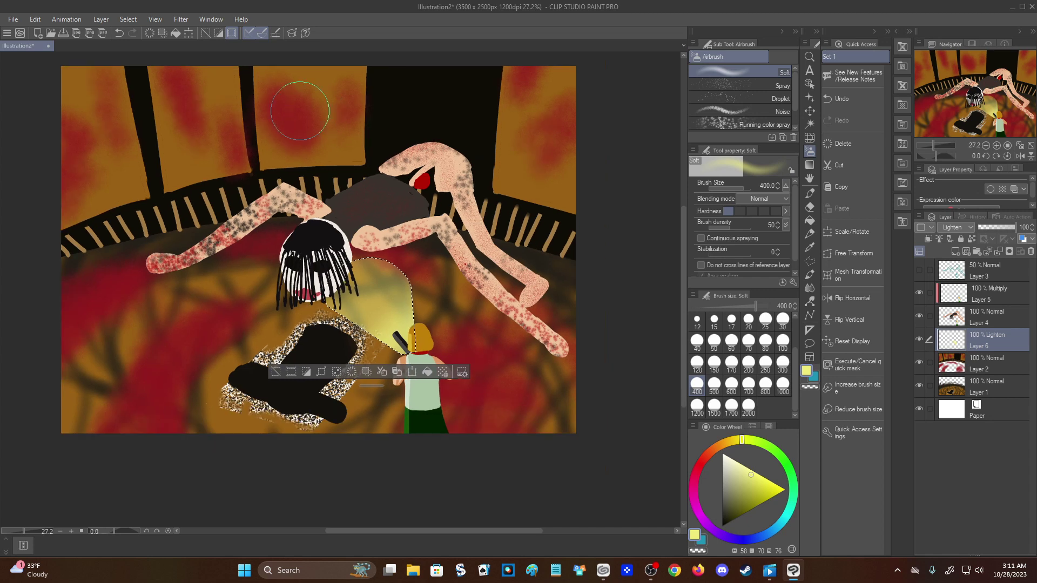
key("ctrl+d")
Check the figures with Layer 4 hidden and shown, and move the Lighten beam layer above the Multiply shading layer.
mouse_move(374, 283)
left_mouse_down()
mouse_move(345, 286)
mouse_move(386, 294)
mouse_move(356, 270)
left_mouse_up()
left_click(953, 319)
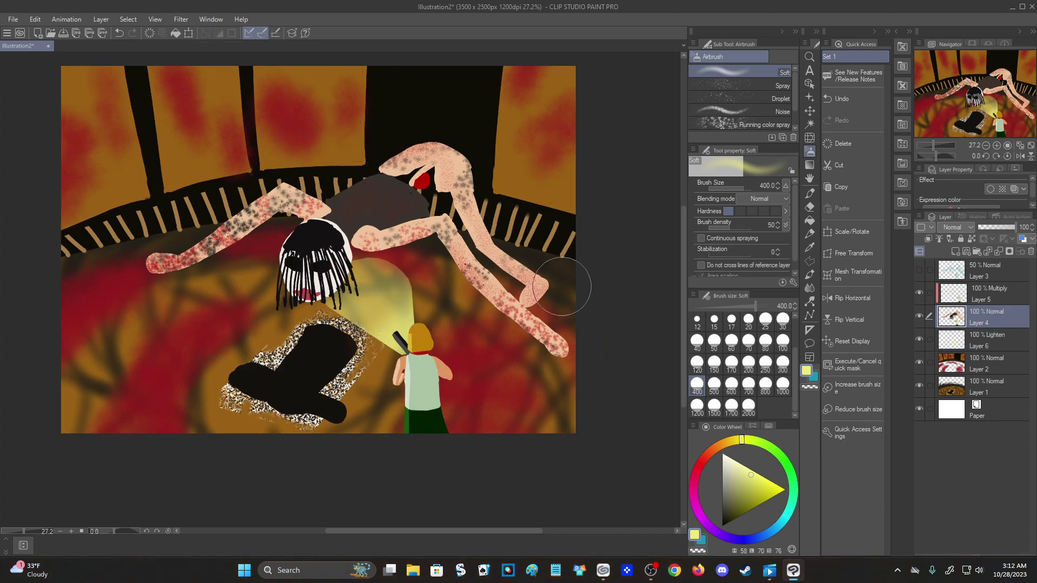
key("ctrl+z")
key("ctrl+z")
key("ctrl+z")
left_click(919, 316)
left_click(919, 316)
left_click_drag(965, 340, 957, 285)
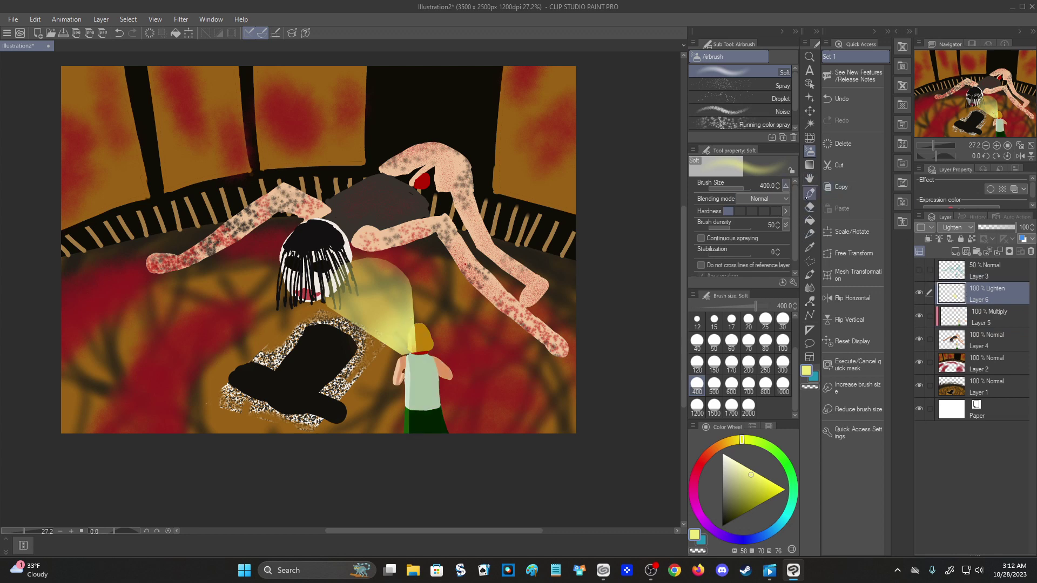
Try to erase the beam where it covers the grey bar and the hair's edge, using the hard eraser at size 40.
scroll(443, 301, "up", 2)
key("e")
mouse_move(393, 355)
left_mouse_down()
mouse_move(386, 384)
mouse_move(393, 354)
mouse_move(393, 395)
left_mouse_up()
left_click(697, 343)
left_click_drag(384, 358, 384, 387)
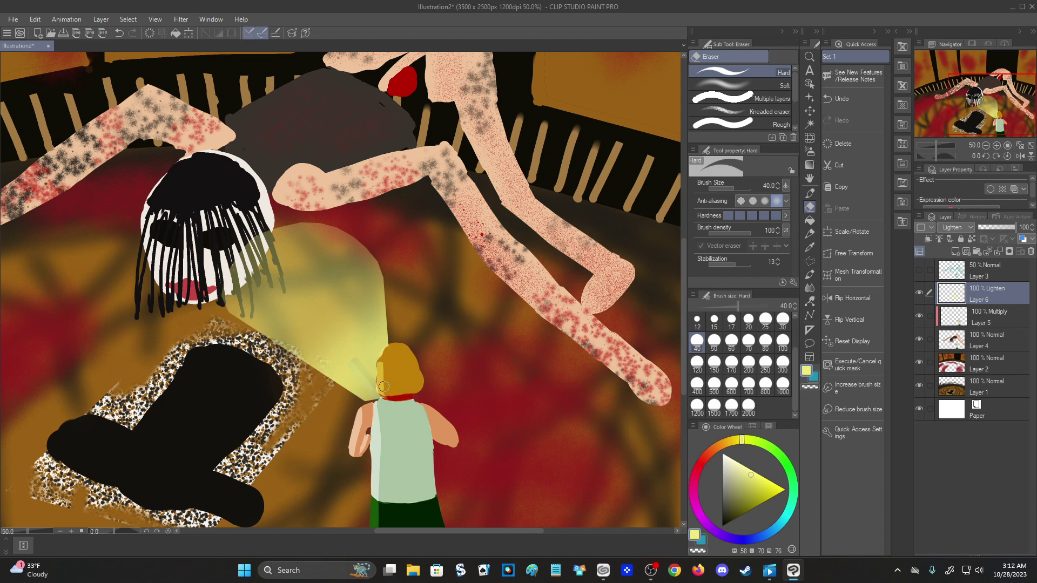
left_click_drag(395, 350, 386, 354)
left_click_drag(353, 364, 378, 397)
key("ctrl+z")
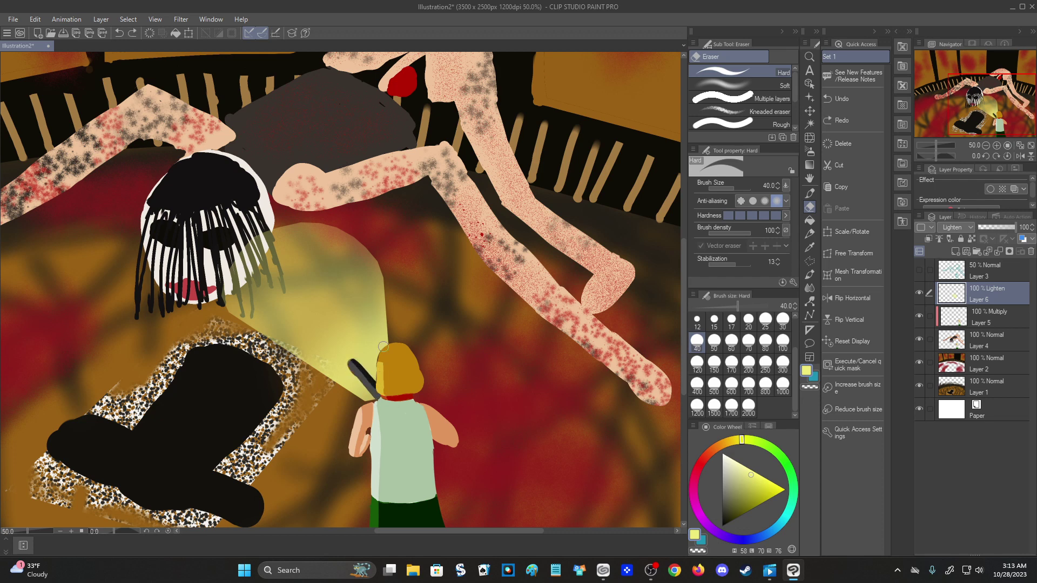
Undo the size 40 eraser strokes on the beam around the grey bar.
scroll(383, 346, "up", 5)
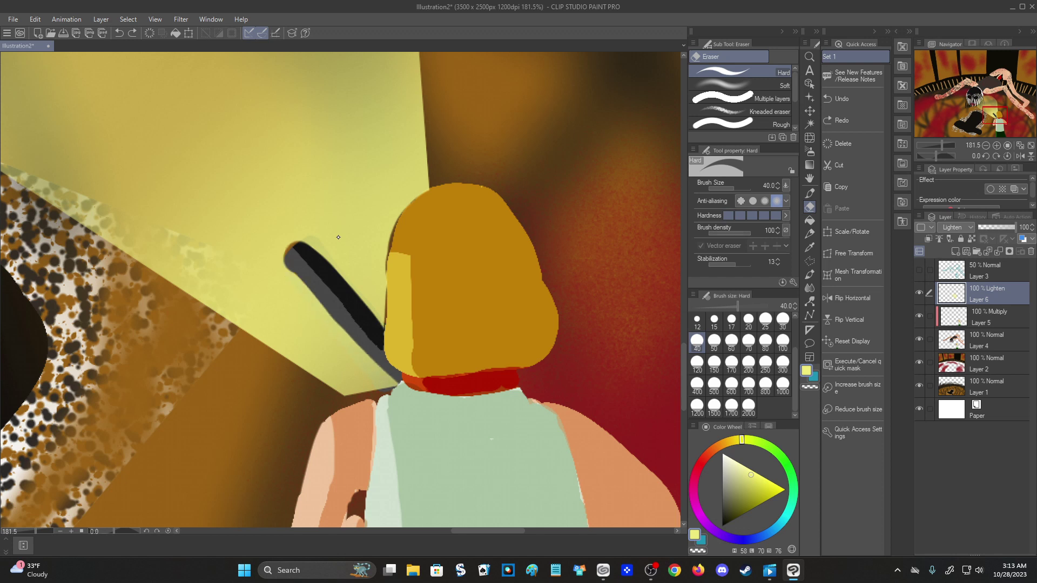
key("ctrl+z")
key("ctrl+z")
key("ctrl+z")
key("ctrl+z")
key("ctrl+z")
key("ctrl+z")
key("ctrl+z")
Erase the yellow beam from the edge of the small figure's hair and from the grey bar, using the hard eraser at size 12.
mouse_move(436, 213)
left_mouse_down()
mouse_move(413, 284)
mouse_move(414, 299)
mouse_move(433, 274)
mouse_move(430, 399)
mouse_move(422, 367)
mouse_move(432, 361)
mouse_move(427, 399)
mouse_move(461, 227)
mouse_move(493, 247)
mouse_move(403, 347)
mouse_move(406, 363)
mouse_move(396, 355)
mouse_move(406, 366)
mouse_move(392, 353)
mouse_move(396, 323)
mouse_move(390, 346)
mouse_move(394, 256)
mouse_move(394, 290)
mouse_move(434, 197)
mouse_move(412, 212)
mouse_move(433, 194)
mouse_move(401, 233)
left_mouse_up()
left_click(696, 321)
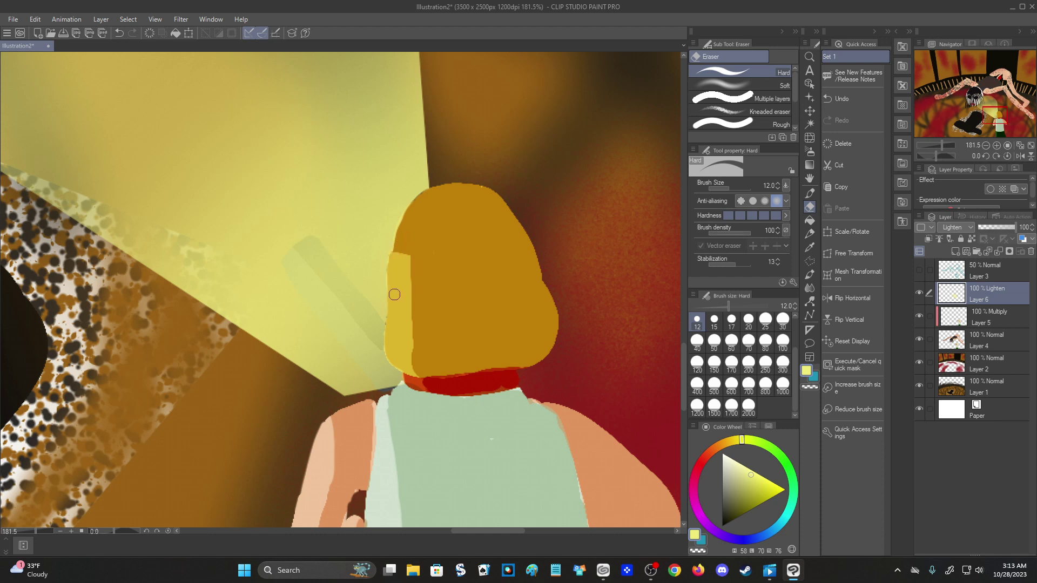
mouse_move(294, 267)
left_mouse_down()
mouse_move(307, 245)
mouse_move(364, 321)
mouse_move(374, 330)
mouse_move(313, 262)
mouse_move(412, 358)
mouse_move(294, 260)
mouse_move(375, 367)
left_mouse_up()
key("ctrl+z")
left_click_drag(331, 293, 388, 378)
left_click_drag(340, 318, 399, 390)
left_click_drag(354, 349, 383, 381)
left_click_drag(358, 323, 403, 385)
left_click_drag(343, 302, 384, 357)
left_click_drag(292, 264, 374, 381)
key("ctrl+z")
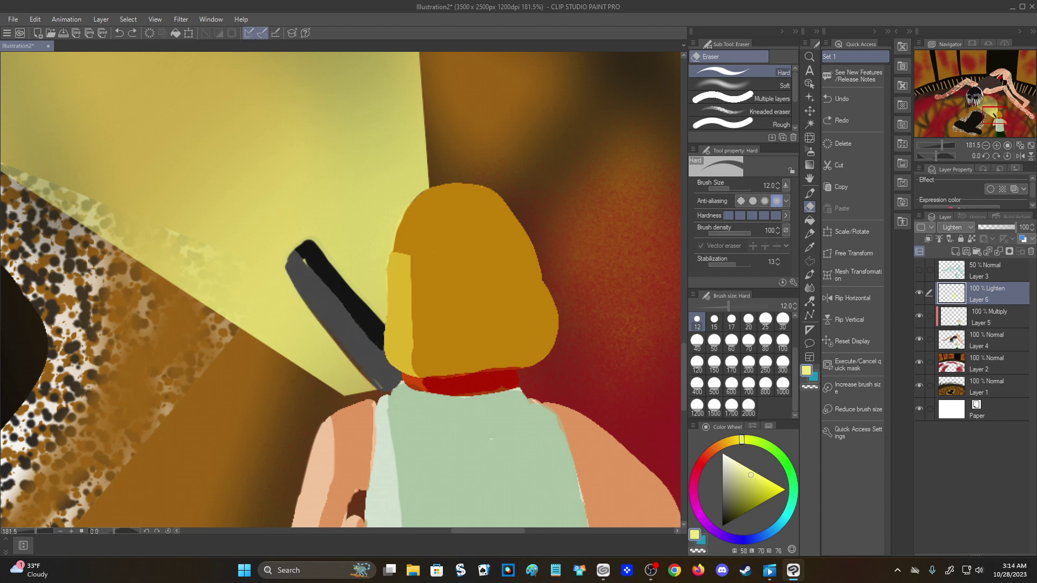
Clear the remaining beam colour along the lower edge and tip of the grey bar with the size 12 eraser.
left_click_drag(322, 303, 355, 342)
mouse_move(288, 272)
left_mouse_down()
mouse_move(345, 339)
mouse_move(286, 265)
mouse_move(311, 242)
mouse_move(293, 268)
mouse_move(295, 255)
mouse_move(387, 376)
left_mouse_up()
key("ctrl+z")
mouse_move(325, 256)
left_mouse_down()
mouse_move(383, 321)
mouse_move(345, 301)
mouse_move(381, 318)
mouse_move(354, 301)
mouse_move(399, 361)
mouse_move(380, 328)
left_mouse_up()
key("ctrl+z")
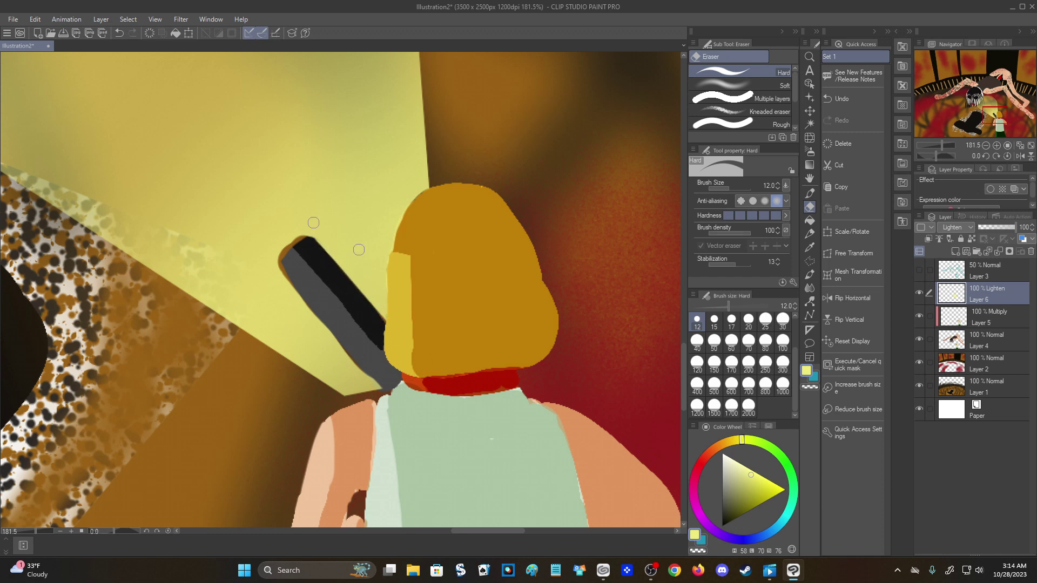
left_click_drag(323, 308, 378, 384)
scroll(365, 307, "down", 8)
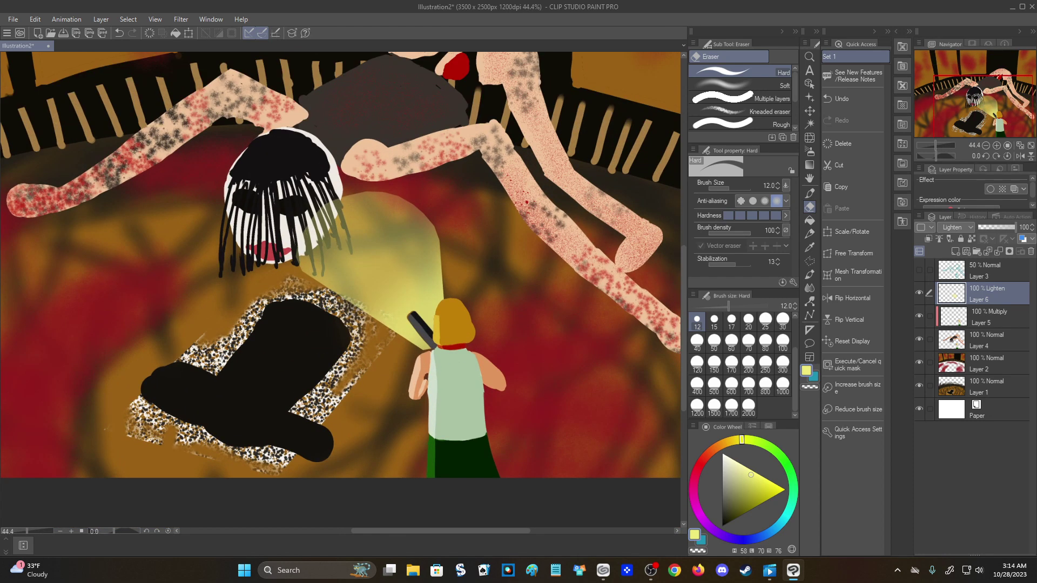
Compare the picture with the Multiply shading hidden and shown, and try merging that layer into Layer 4.
left_click(918, 316)
left_click(918, 316)
left_click(967, 315)
left_click(1000, 251)
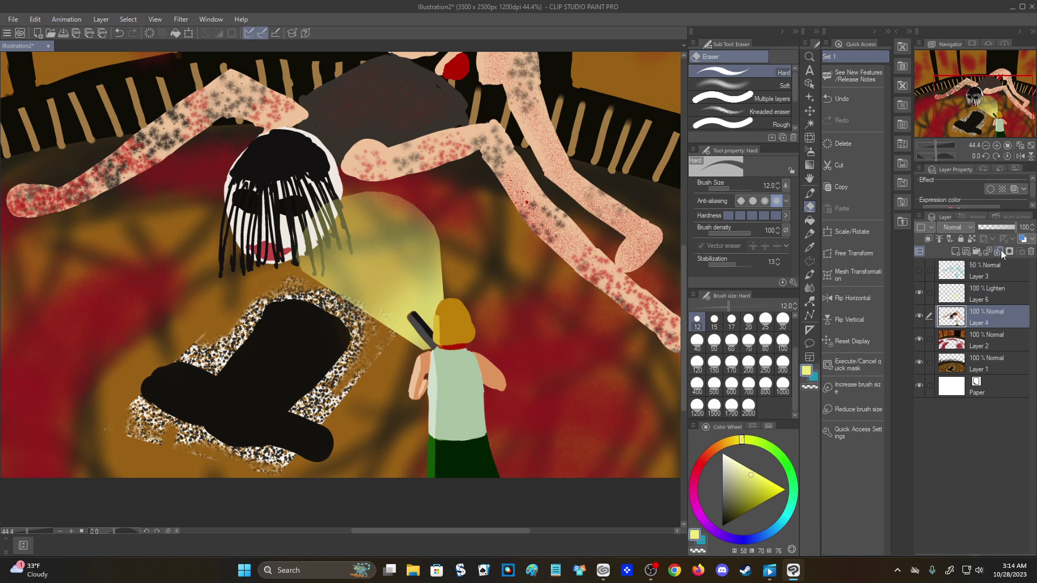
key("ctrl+z")
Compare the picture with and without the Lighten beam layer, and leave that layer hidden.
scroll(450, 234, "down", 6)
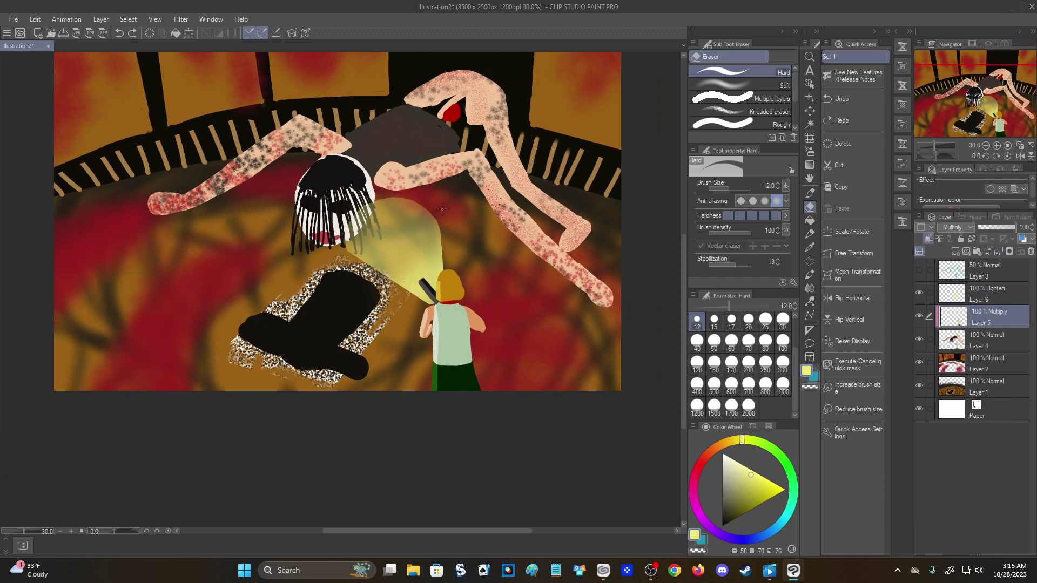
scroll(427, 183, "up", 7)
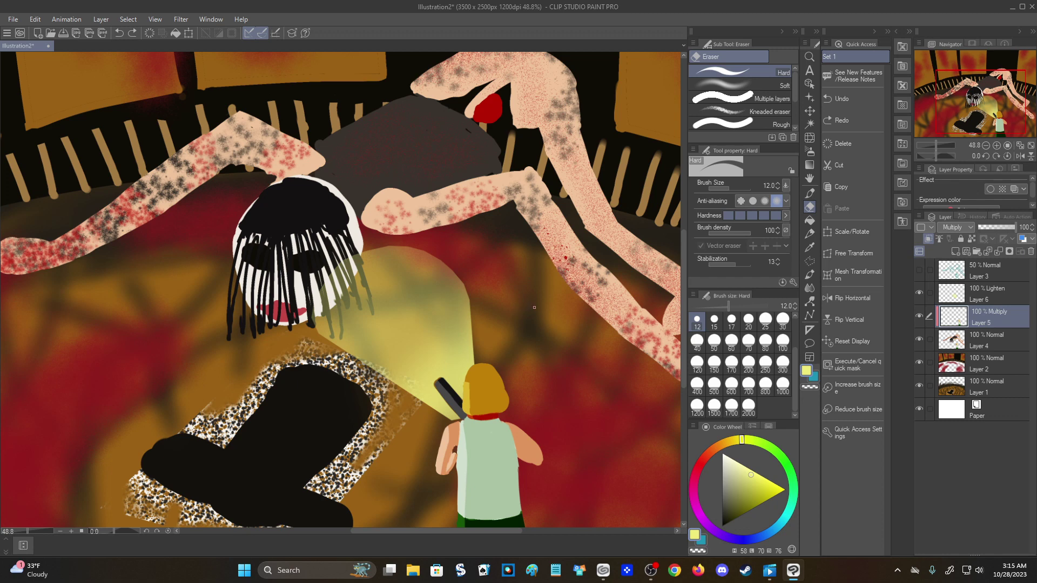
scroll(538, 311, "down", 2)
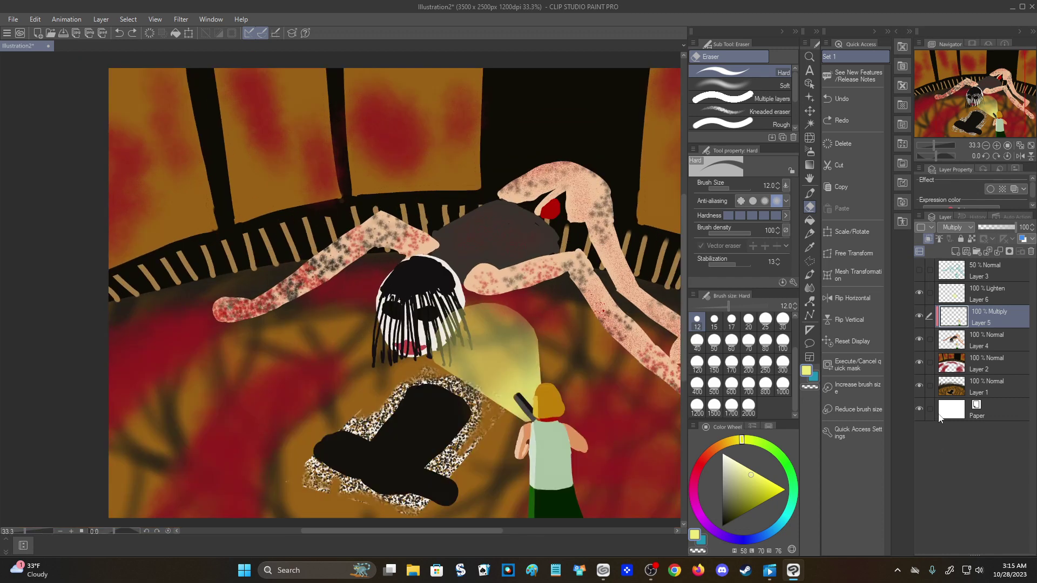
left_click(919, 293)
left_click(919, 293)
left_click(920, 292)
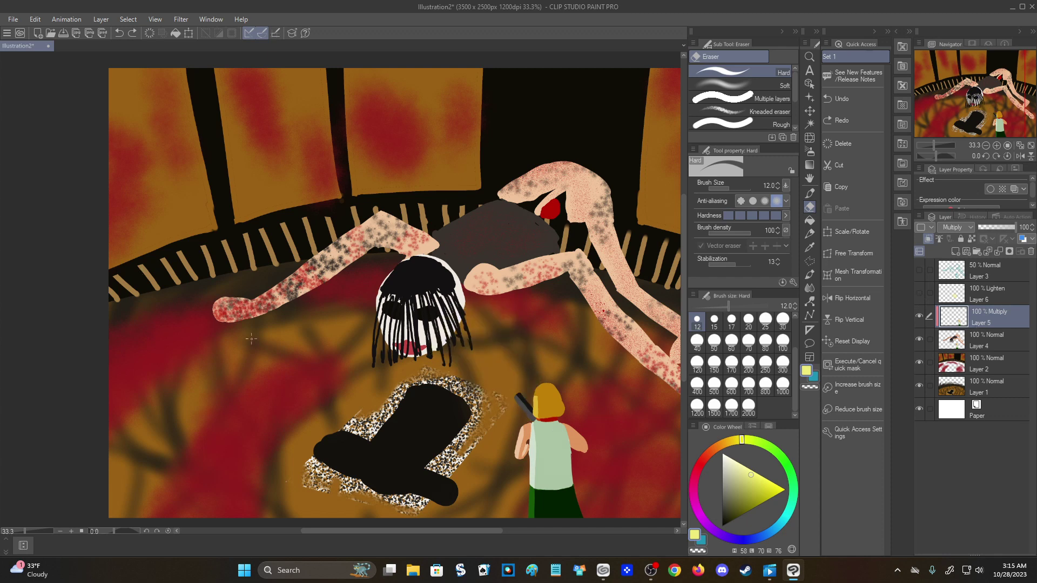
Shade the upper side of the giant's torso and raised thigh on the Multiply layer with the sketch brush at size 40 in a sampled dark tone.
right_click(310, 307)
left_click(809, 193)
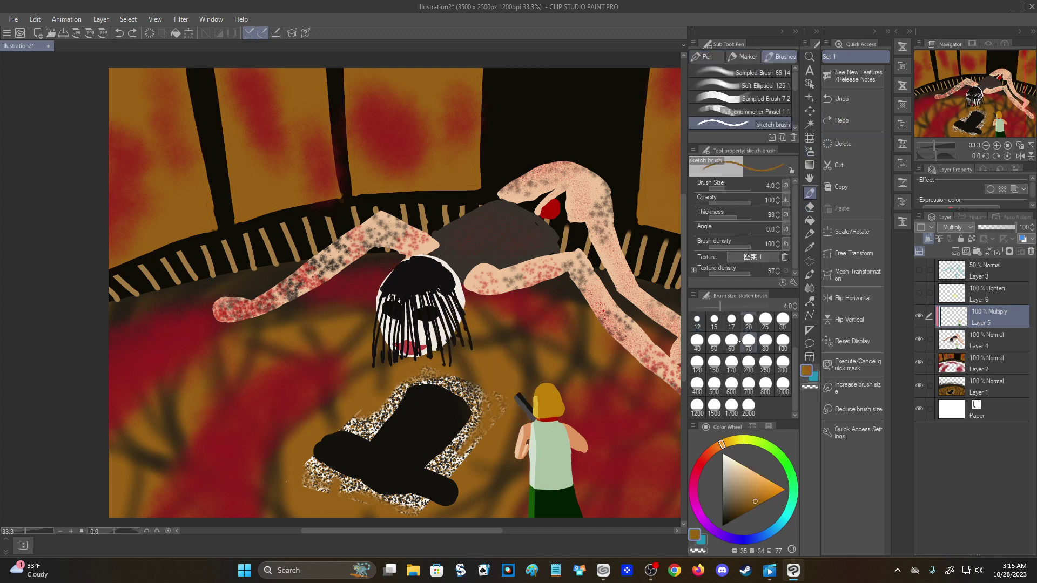
left_click_drag(277, 274, 234, 285)
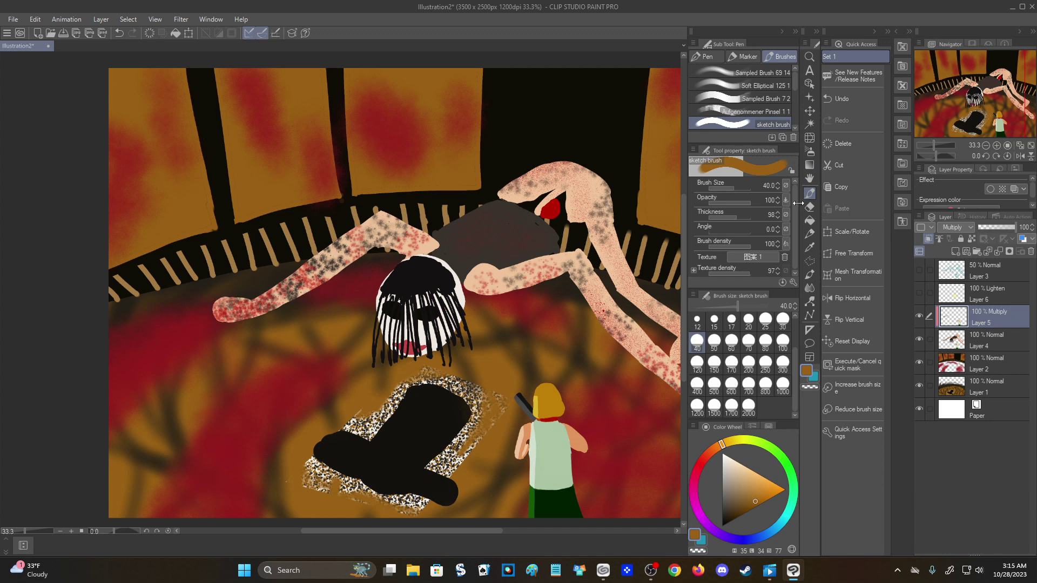
key("ctrl+z")
left_click(466, 270, "alt")
mouse_move(441, 243)
left_mouse_down()
mouse_move(512, 186)
mouse_move(502, 194)
left_mouse_up()
mouse_move(438, 237)
left_mouse_down()
mouse_move(486, 213)
mouse_move(532, 167)
mouse_move(477, 217)
mouse_move(493, 219)
mouse_move(589, 158)
mouse_move(555, 177)
mouse_move(573, 177)
mouse_move(524, 217)
mouse_move(436, 252)
mouse_move(459, 261)
mouse_move(485, 228)
mouse_move(464, 254)
mouse_move(524, 215)
left_mouse_up()
left_click_drag(432, 243, 465, 250)
key("ctrl+z")
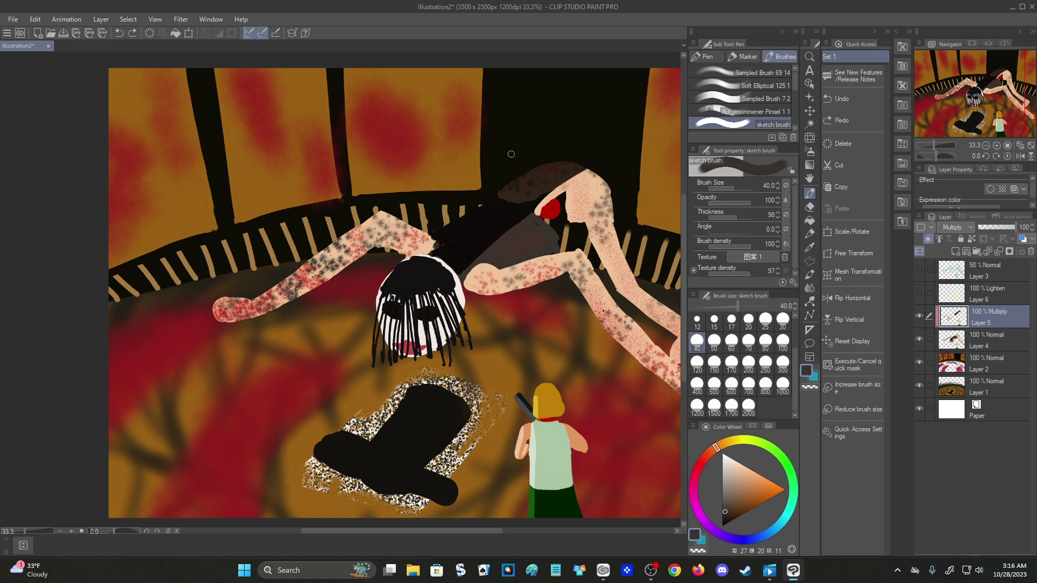
left_click_drag(456, 236, 483, 220)
scroll(539, 169, "up", 2)
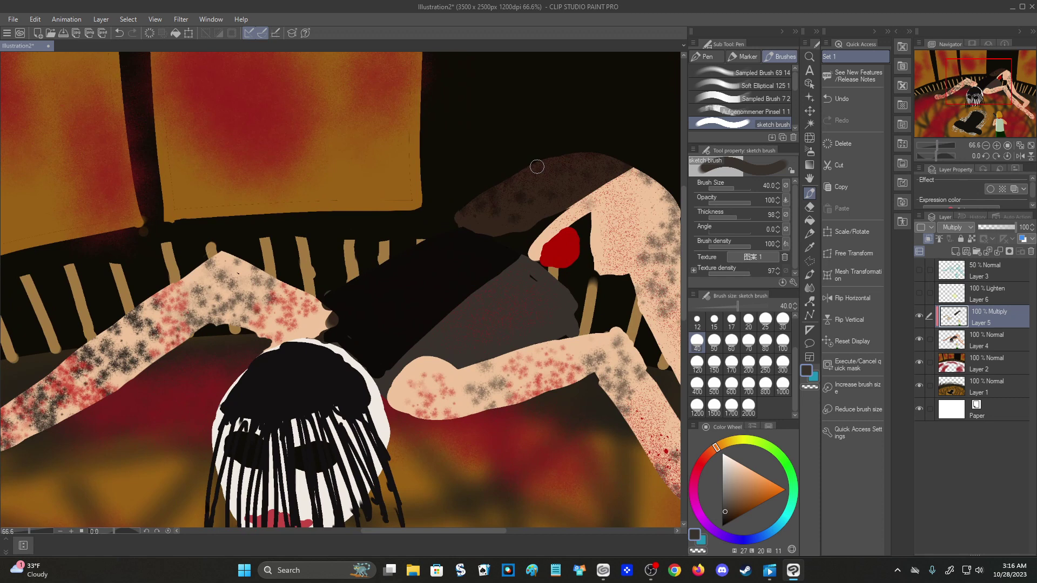
Erase the dark shading spilling onto the giant's arm and touch up the shadow beside the head at size 12.
key("e")
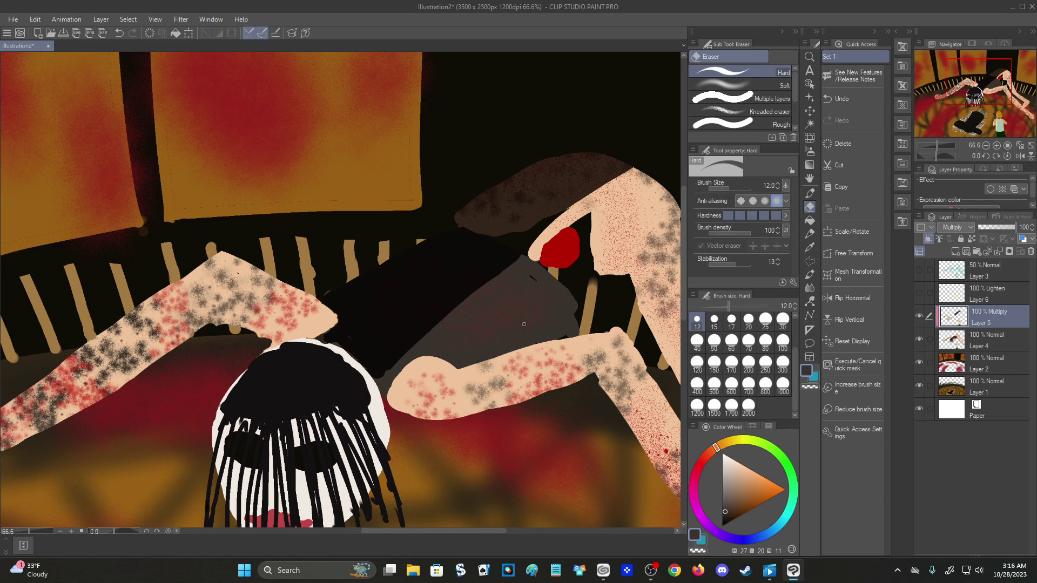
key("p")
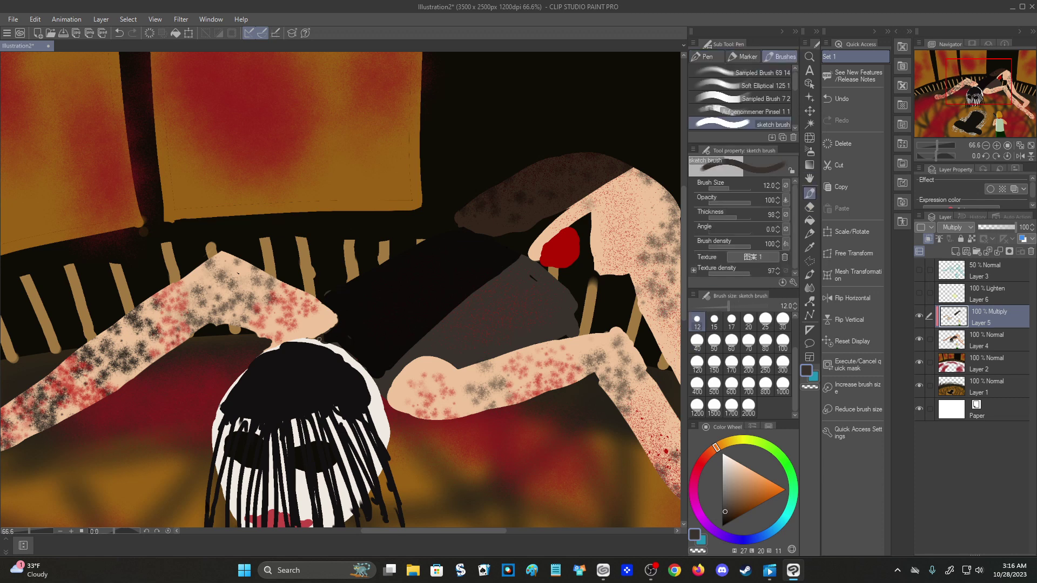
left_click_drag(429, 341, 421, 360)
key("ctrl+z")
left_click_drag(350, 337, 324, 339)
Try shading the giant's outstretched arm beside the head in a sampled skin tone with the sketch brush at size 40.
left_click(320, 314, "alt")
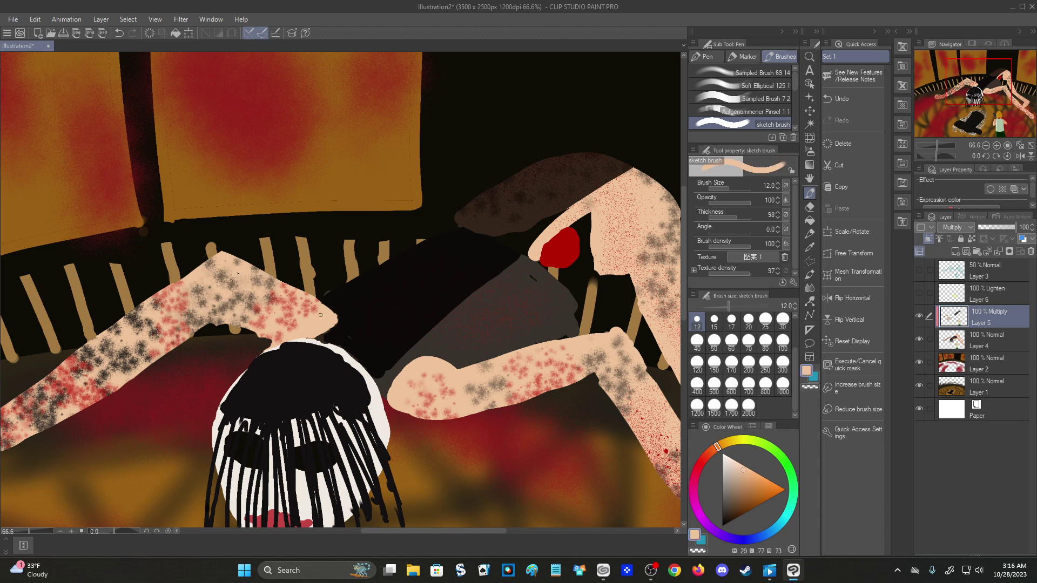
scroll(231, 284, "down", 5)
scroll(157, 296, "up", 3)
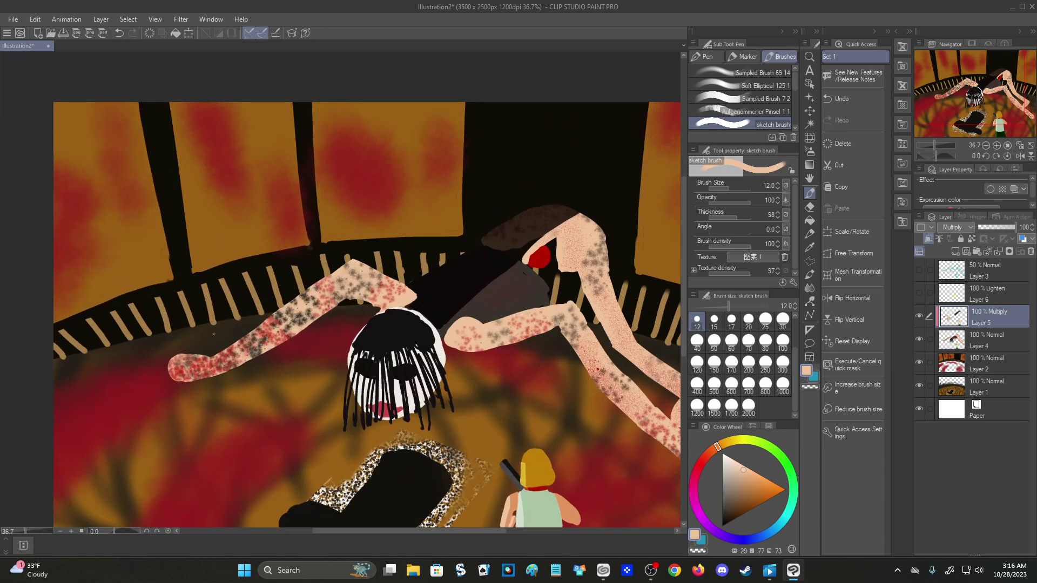
left_click(697, 340)
left_click_drag(403, 294, 354, 264)
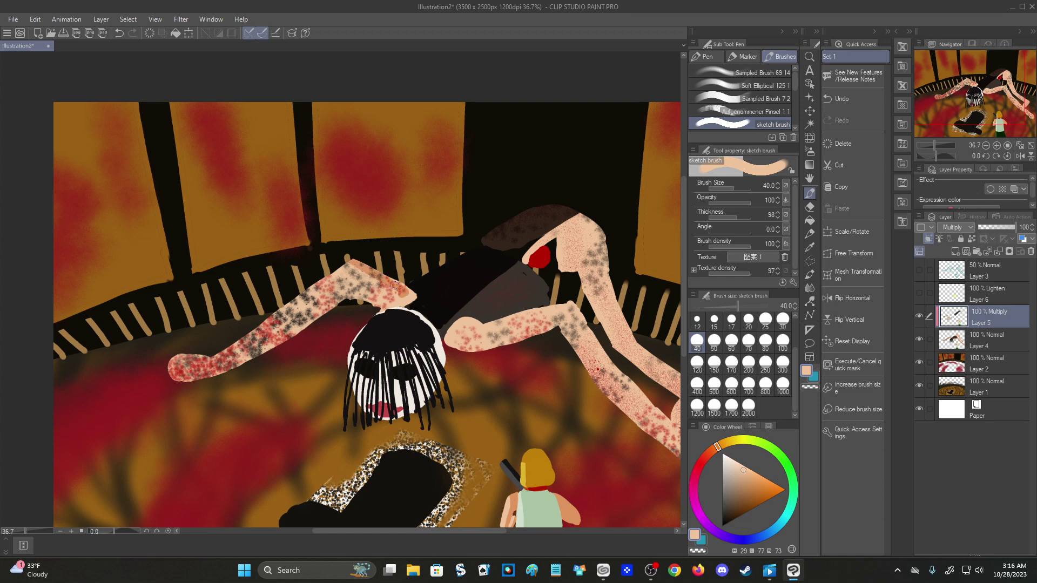
mouse_move(411, 298)
left_mouse_down()
mouse_move(381, 306)
mouse_move(397, 299)
mouse_move(341, 266)
mouse_move(332, 276)
mouse_move(385, 302)
mouse_move(344, 278)
mouse_move(372, 305)
mouse_move(338, 282)
mouse_move(363, 288)
mouse_move(314, 296)
mouse_move(320, 327)
left_mouse_up()
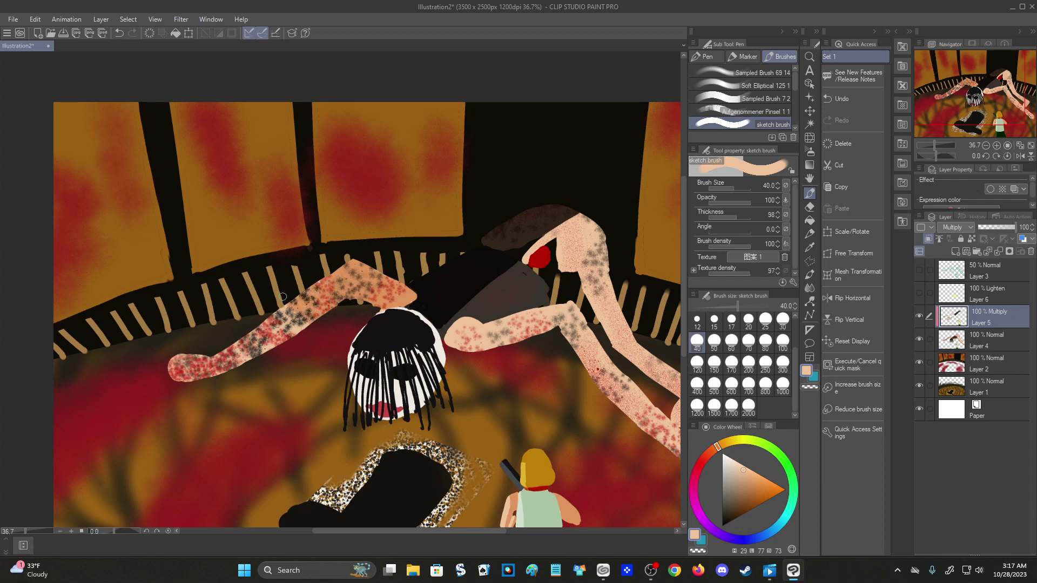
key("ctrl+z")
key("ctrl+z")
key("ctrl+z")
key("ctrl+z")
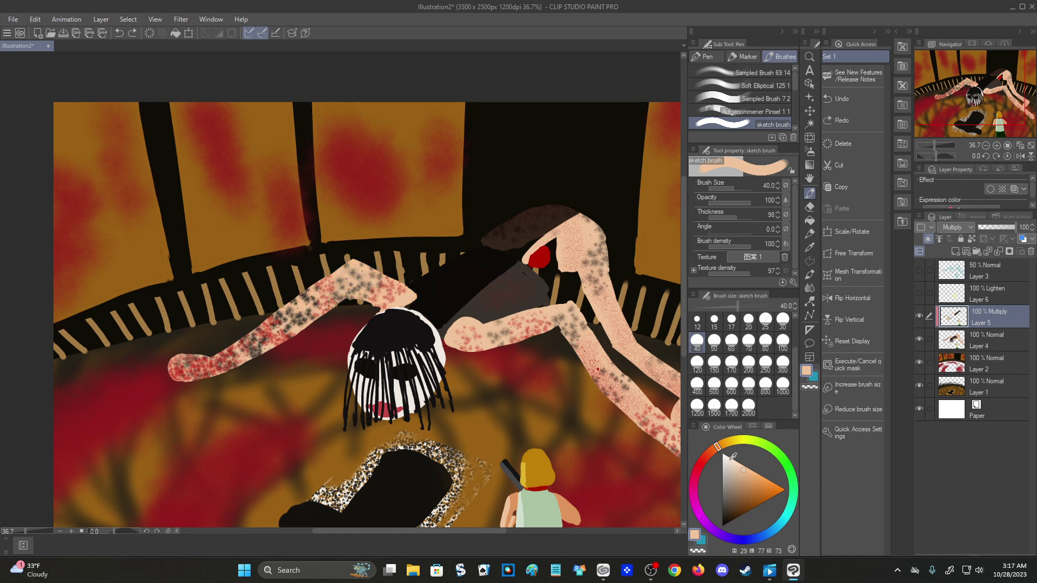
Shade the upper side of the giant's outstretched arm beside the head in a darker skin tone at size 40.
left_click(739, 476)
mouse_move(341, 283)
left_mouse_down()
mouse_move(327, 317)
mouse_move(339, 273)
mouse_move(342, 302)
mouse_move(386, 281)
mouse_move(402, 306)
mouse_move(409, 300)
left_mouse_up()
mouse_move(352, 279)
left_mouse_down()
mouse_move(328, 299)
mouse_move(319, 277)
mouse_move(309, 297)
mouse_move(330, 334)
mouse_move(288, 313)
mouse_move(308, 293)
mouse_move(264, 319)
mouse_move(303, 321)
mouse_move(279, 298)
left_mouse_up()
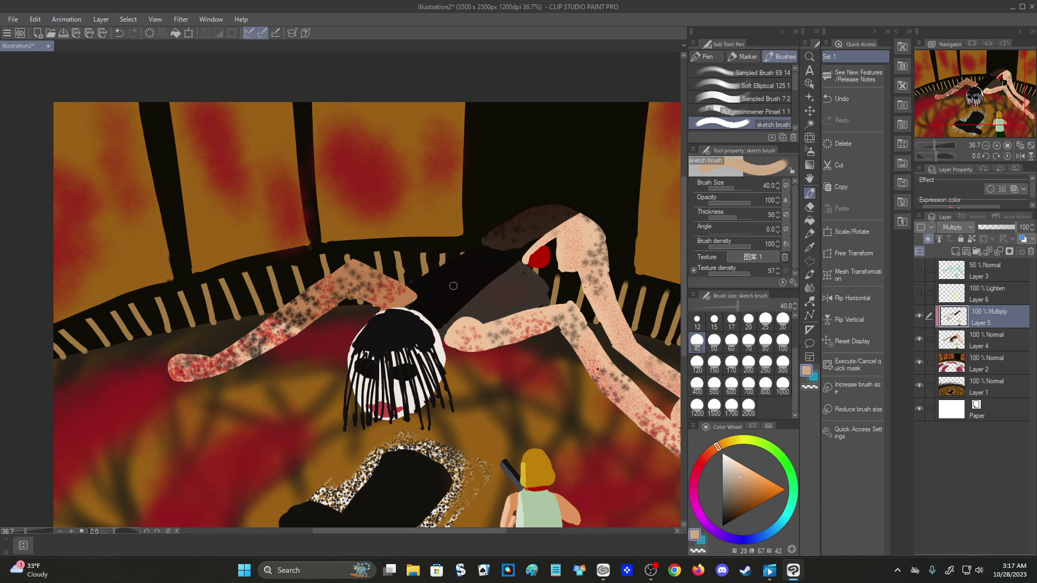
Compare the shaded arm with and without the Lighten beam layer, and leave that layer hidden.
left_click(919, 293)
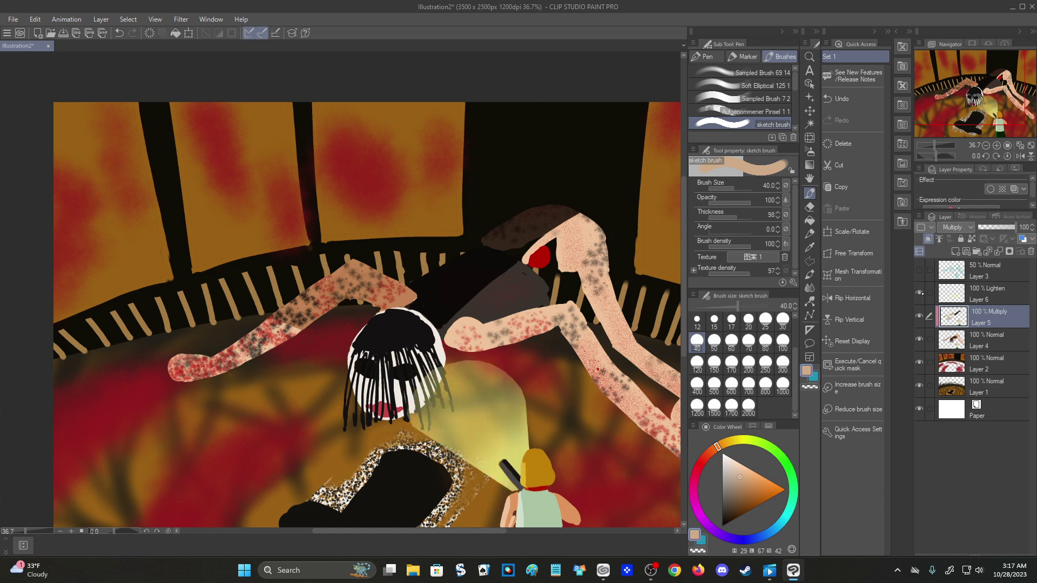
left_click(920, 292)
left_click(919, 293)
left_click(919, 293)
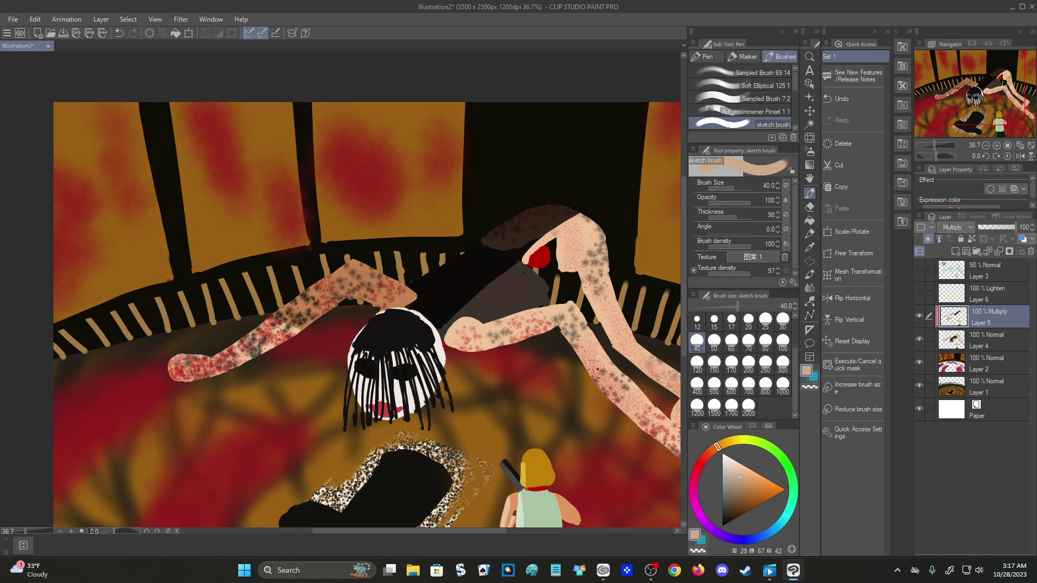
Add a new layer between Layer 2 and Layer 1, and check what Layer 2 contains by toggling its visibility.
left_click(930, 239)
left_click(930, 240)
left_click(955, 252)
left_click_drag(951, 316, 950, 397)
left_click(919, 361)
left_click(919, 362)
left_click(919, 362)
left_click(919, 361)
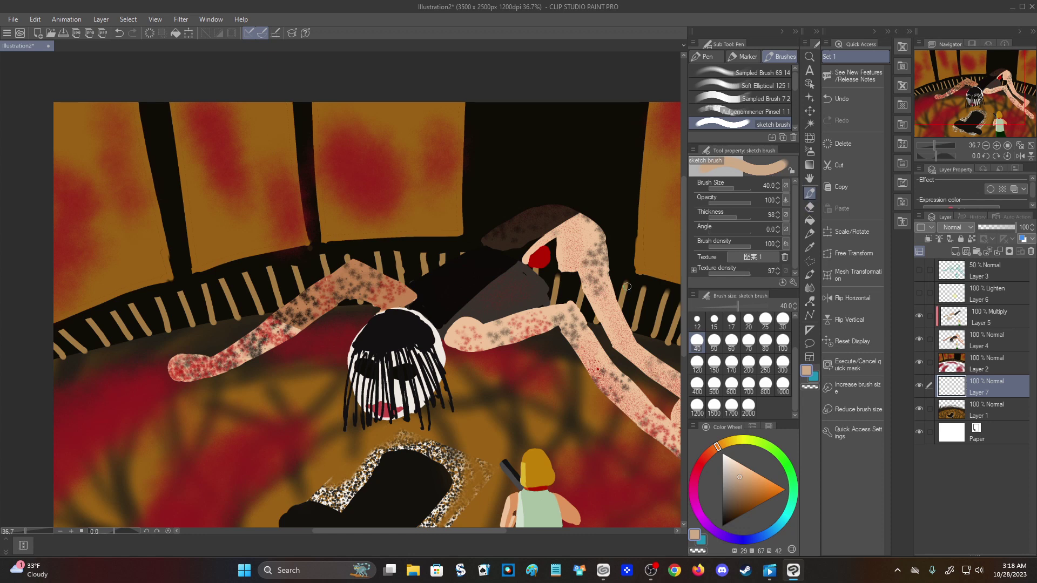
Shade the outer edge of the giant's rear leg from hip to heel on Multiply Layer 5 with the sketch brush at size 40.
key("ctrl+z")
left_click(982, 316)
left_click_drag(582, 273, 612, 342)
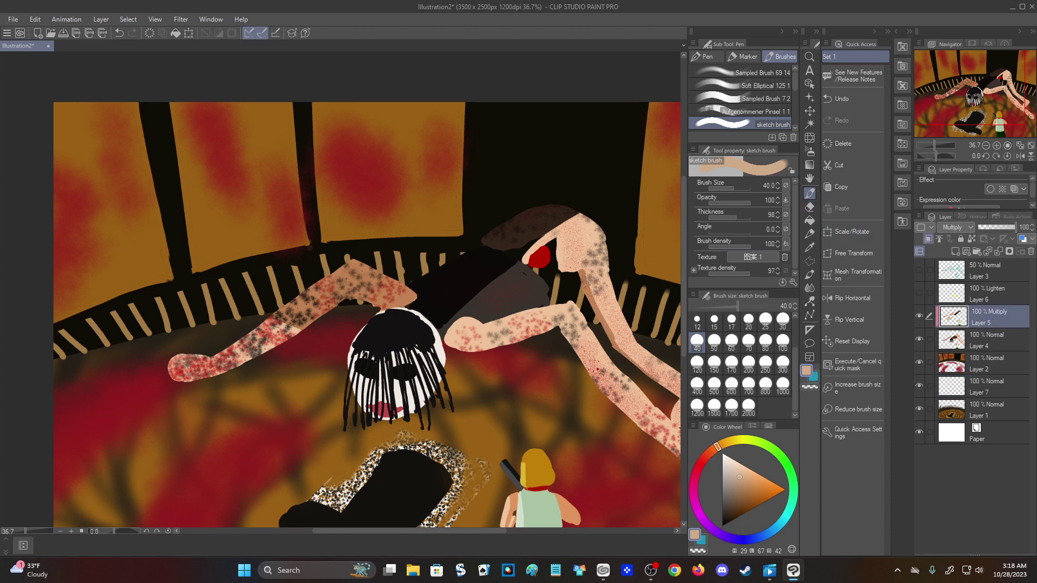
scroll(626, 389, "down", 3)
scroll(636, 413, "up", 3)
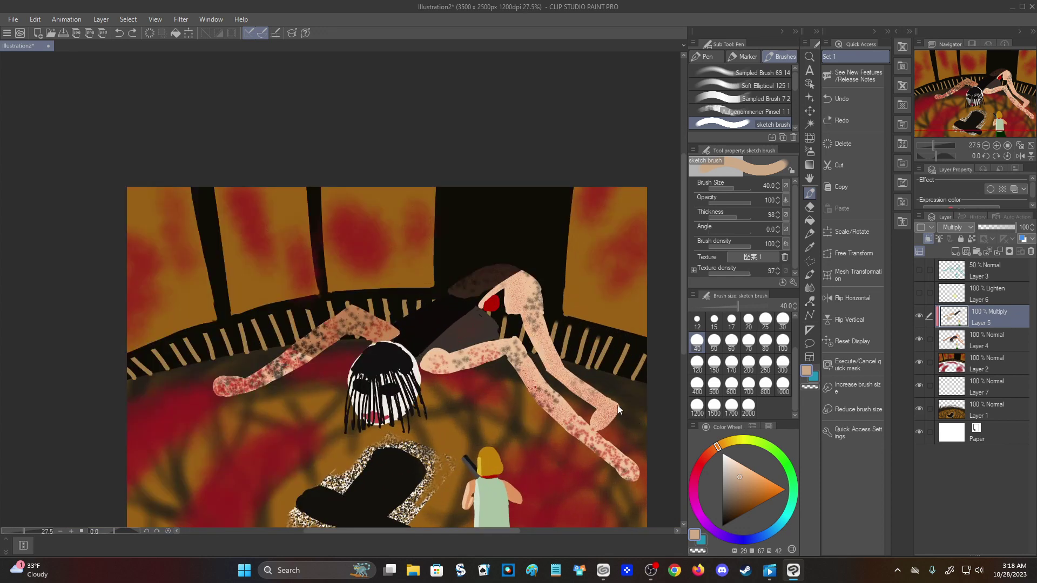
scroll(624, 397, "up", 1)
mouse_move(478, 242)
left_mouse_down()
mouse_move(516, 337)
mouse_move(640, 430)
mouse_move(612, 407)
left_mouse_up()
left_click_drag(471, 248, 505, 332)
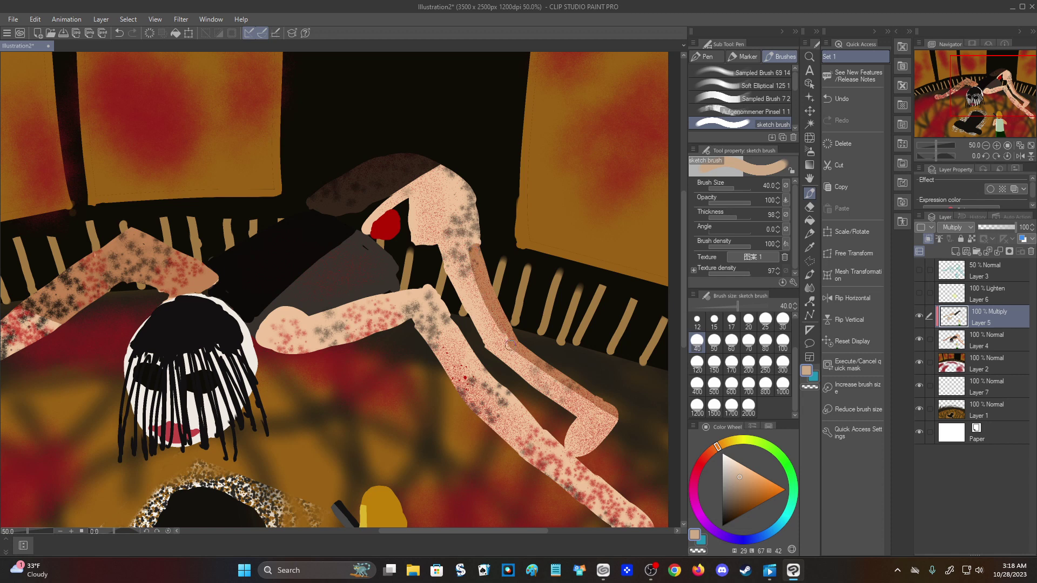
mouse_move(478, 250)
left_mouse_down()
mouse_move(476, 189)
mouse_move(444, 157)
mouse_move(474, 228)
left_mouse_up()
Shade the outer edge of the giant's front leg just below the knee at size 40, undoing the strokes that miss.
left_click_drag(434, 294, 499, 397)
key("ctrl+z")
mouse_move(427, 290)
left_mouse_down()
mouse_move(523, 430)
mouse_move(436, 298)
mouse_move(519, 405)
mouse_move(616, 502)
mouse_move(640, 510)
left_mouse_up()
key("ctrl+z")
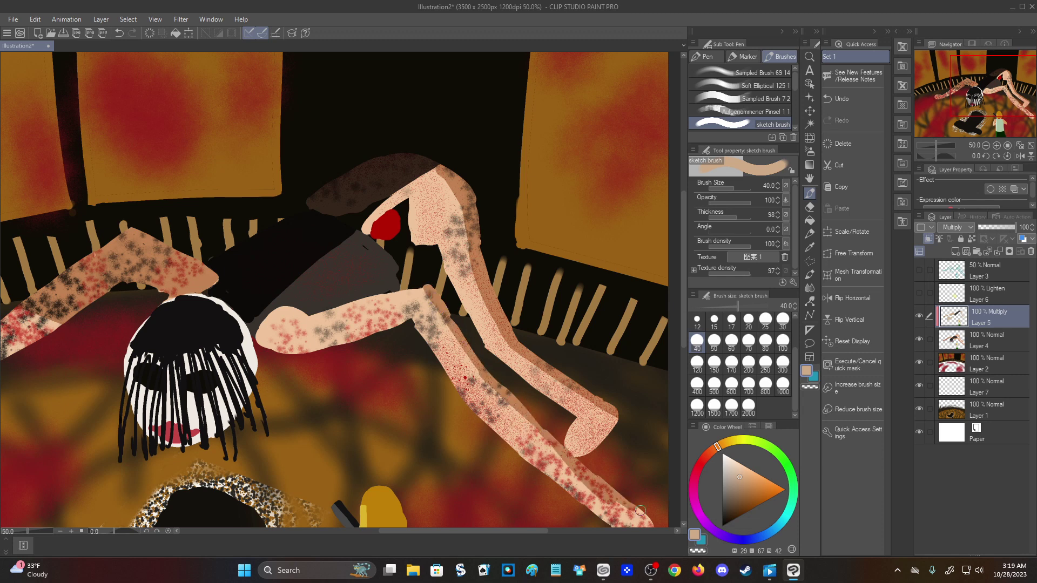
key("ctrl+z")
scroll(632, 518, "down", 4)
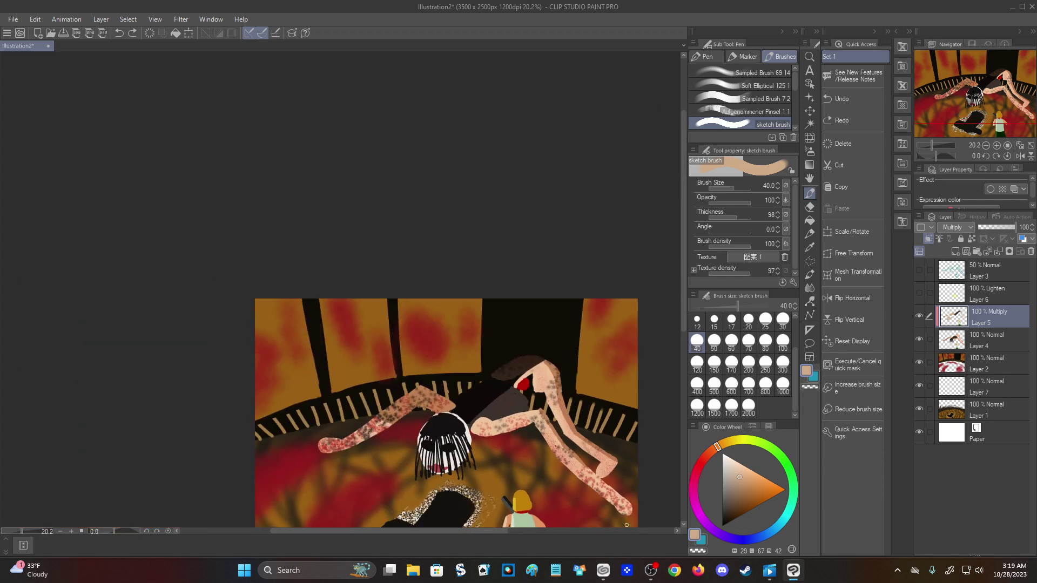
scroll(646, 508, "up", 4)
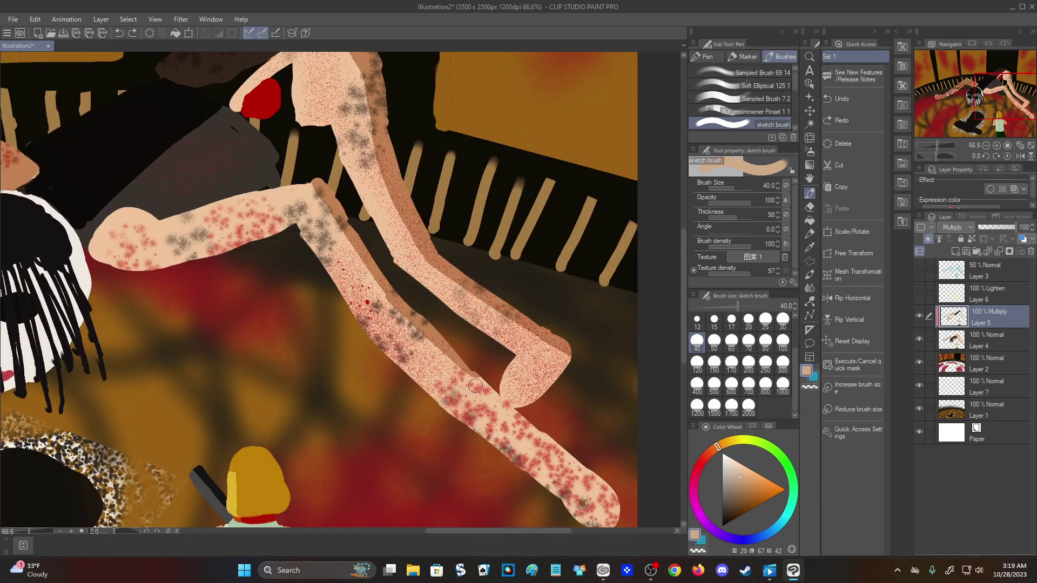
left_click_drag(483, 389, 538, 448)
key("ctrl+z")
mouse_move(463, 372)
left_mouse_down()
mouse_move(509, 408)
mouse_move(495, 397)
left_mouse_up()
key("ctrl+z")
key("ctrl+z")
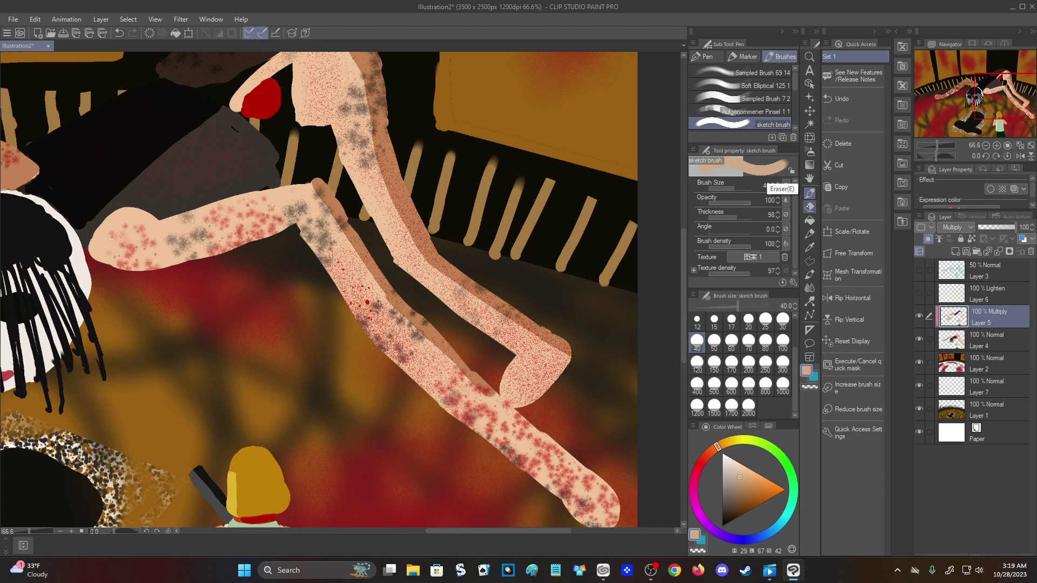
Continue the front leg's edge shading down past the rear foot with the sketch brush at size 25.
left_click(764, 320)
left_click_drag(502, 396, 559, 446)
key("ctrl+z")
left_click_drag(493, 390, 544, 429)
mouse_move(552, 450)
left_mouse_down()
mouse_move(595, 478)
mouse_move(522, 427)
left_mouse_up()
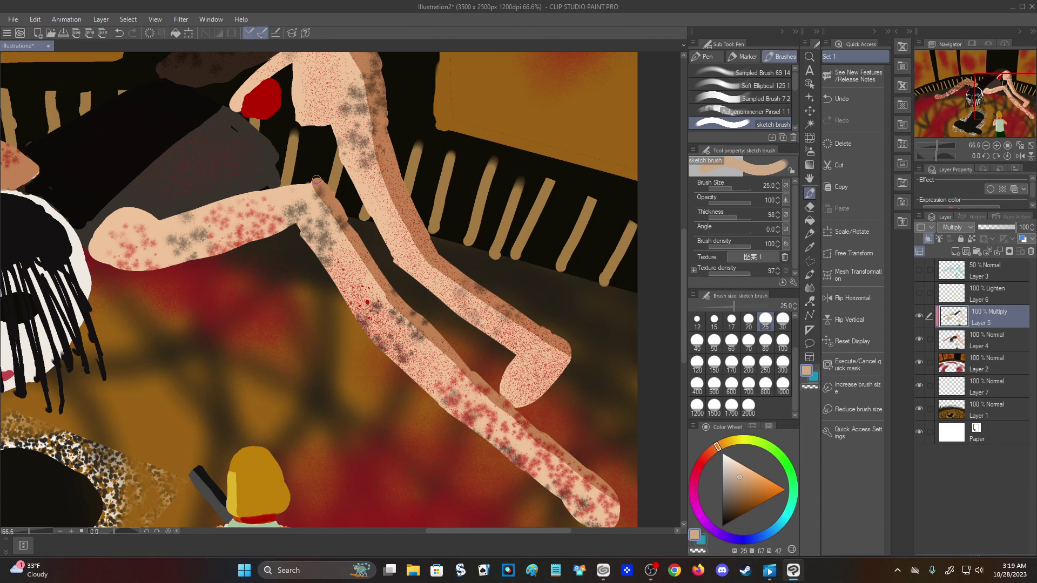
Shade the upper edge of the giant's front thigh from the knee toward the head at size 25.
key("ctrl+z")
key("ctrl+z")
key("ctrl+z")
key("ctrl+z")
key("ctrl+z")
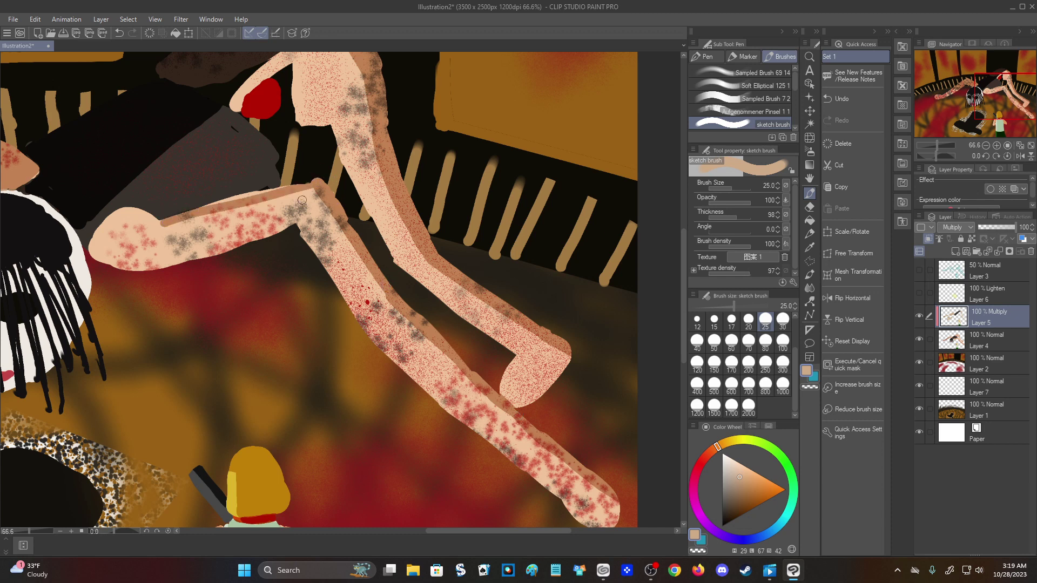
key("ctrl+y")
key("ctrl+y")
key("ctrl+y")
key("ctrl+y")
key("ctrl+y")
mouse_move(216, 208)
left_mouse_down()
mouse_move(309, 187)
mouse_move(148, 229)
mouse_move(120, 211)
mouse_move(157, 227)
left_mouse_up()
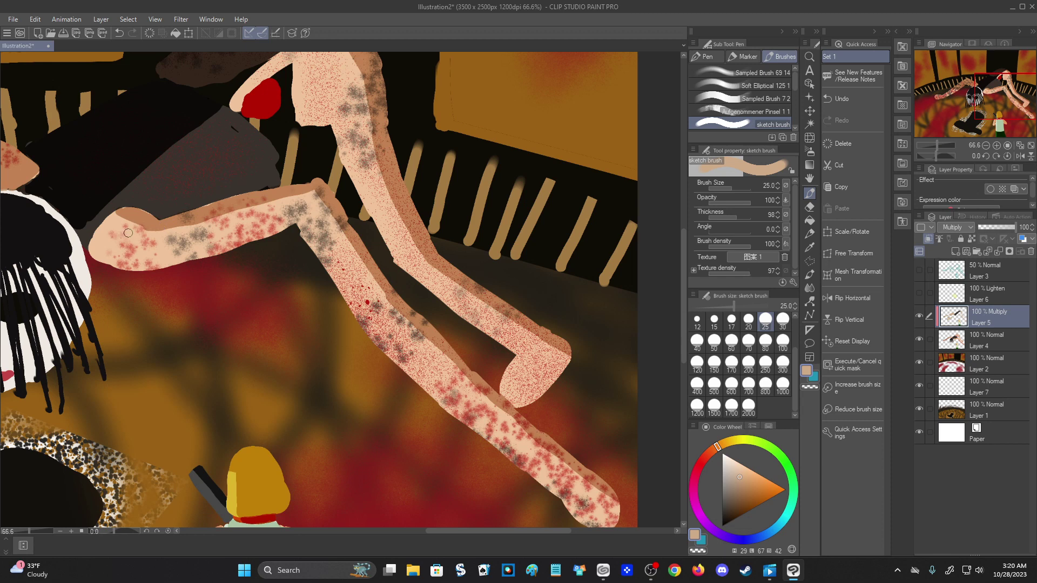
Soften the tip of the rear leg's shading at the giant's hip with the Blur tool at size 40.
scroll(128, 229, "down", 3)
scroll(116, 200, "up", 1)
scroll(167, 148, "down", 2)
scroll(203, 123, "up", 5)
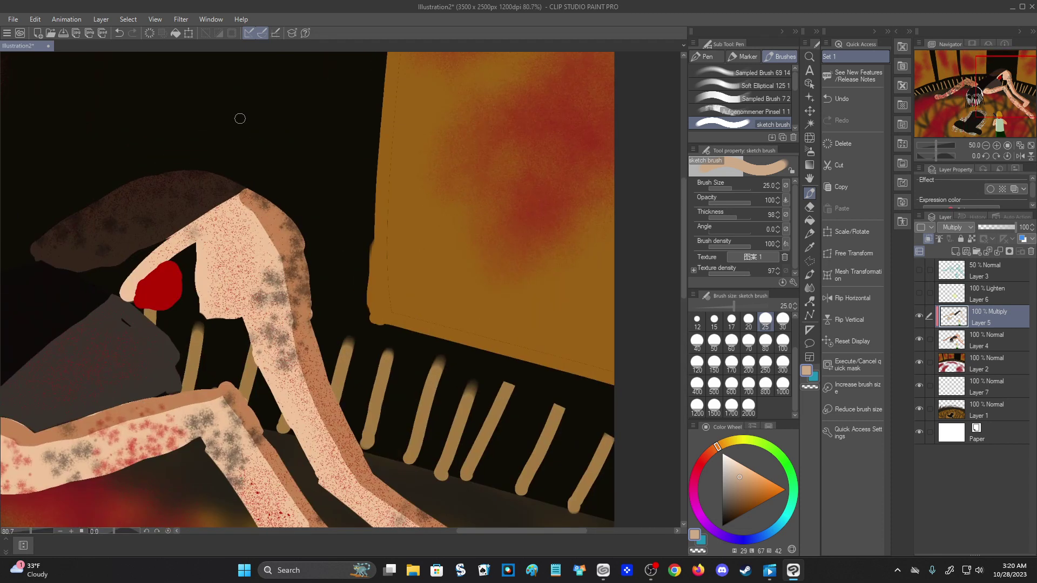
left_click(810, 287)
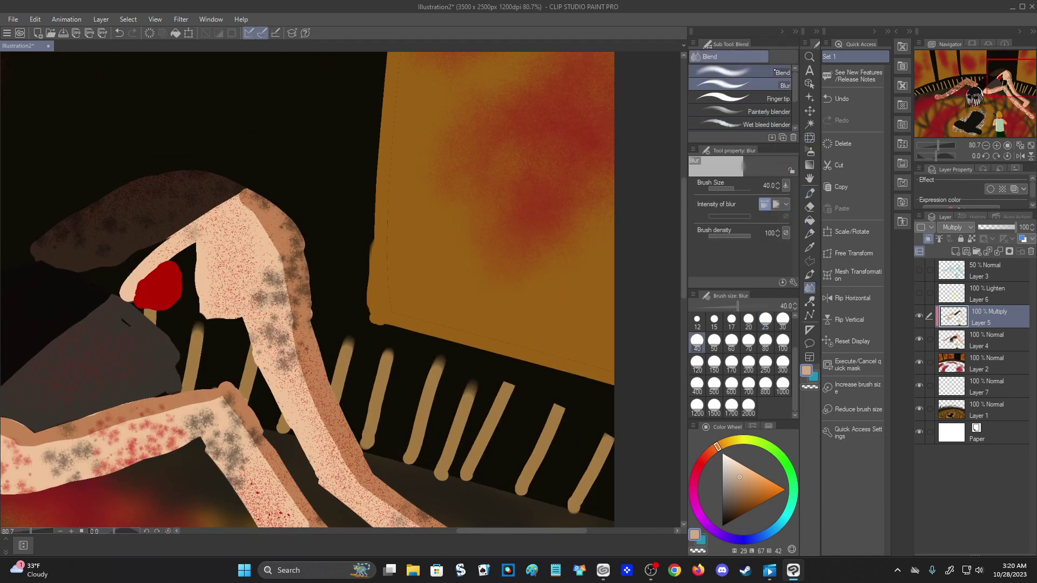
left_click_drag(250, 193, 252, 196)
key("ctrl+z")
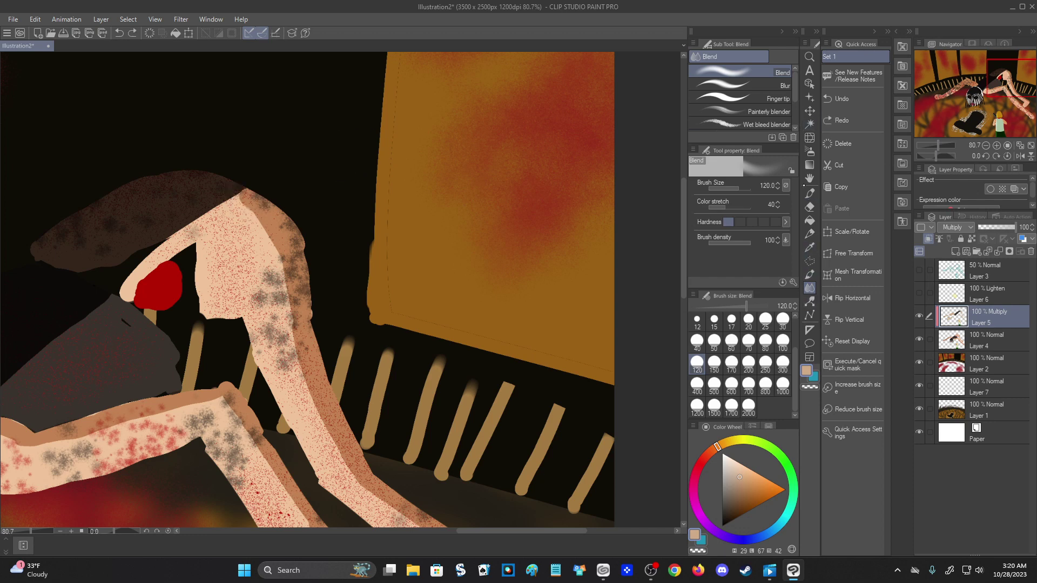
left_click(783, 86)
mouse_move(238, 197)
left_mouse_down()
mouse_move(274, 176)
mouse_move(246, 193)
left_mouse_up()
scroll(342, 143, "down", 5)
scroll(278, 254, "up", 2)
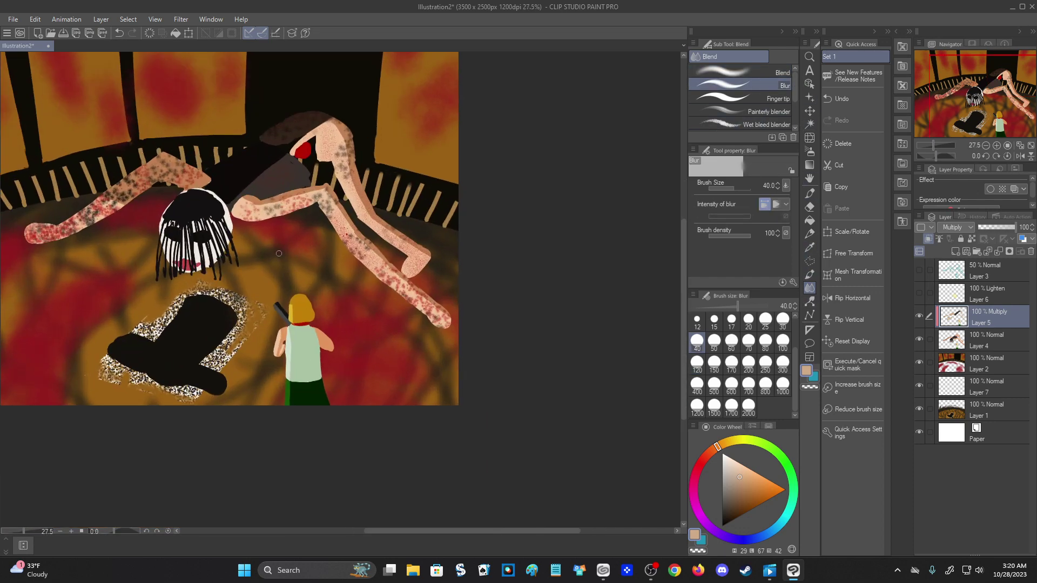
scroll(279, 253, "down", 1)
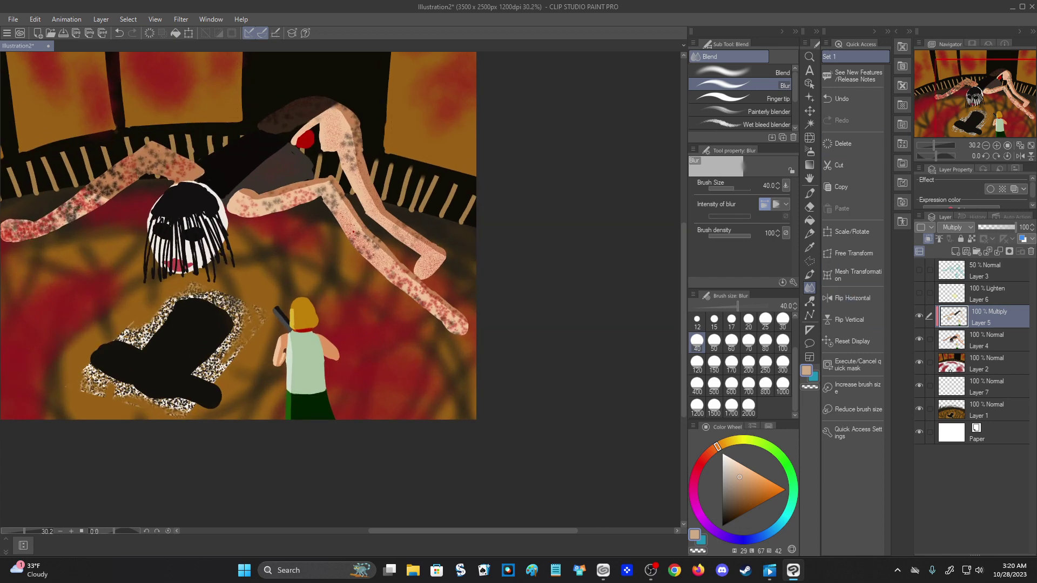
Set Layer 7 to Multiply blending and clip it to the layer below.
left_click(967, 386)
left_click(931, 229)
left_click(956, 259)
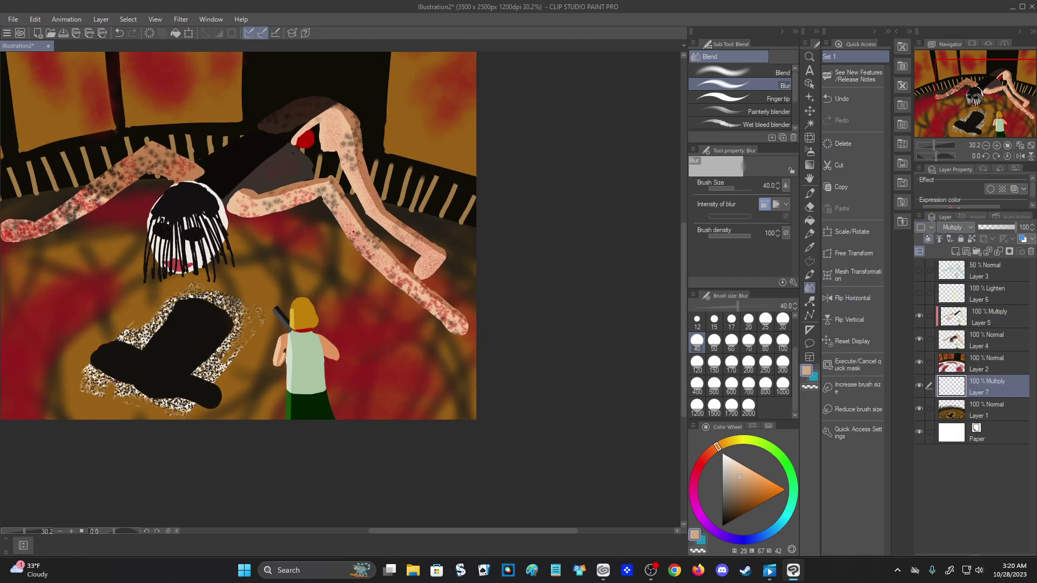
key("ctrl+s")
left_click(330, 261)
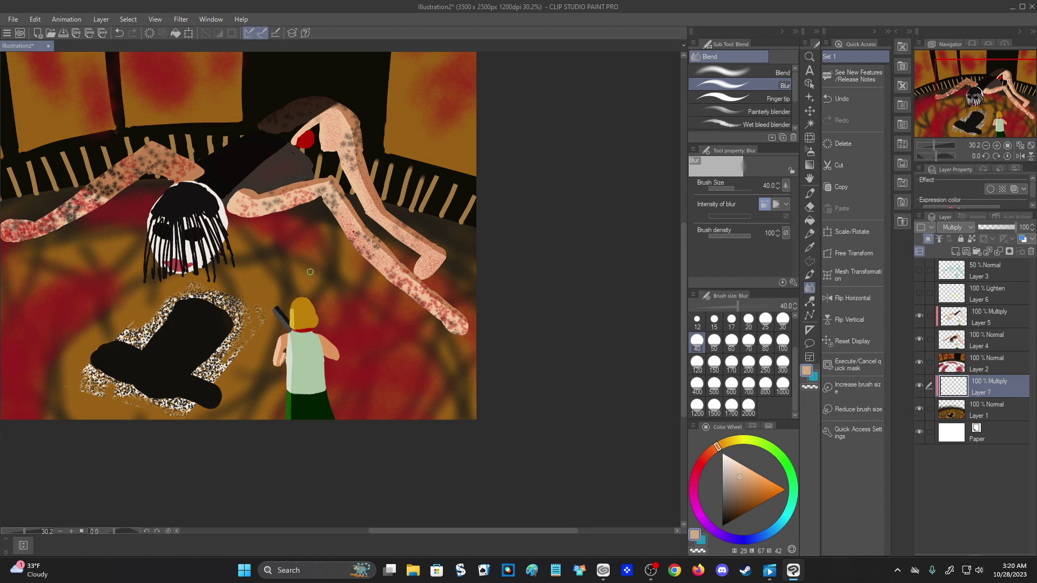
Sample the floor's brown for the sketch brush at size 25 and show the Lighten beam layer.
left_click(276, 297, "alt")
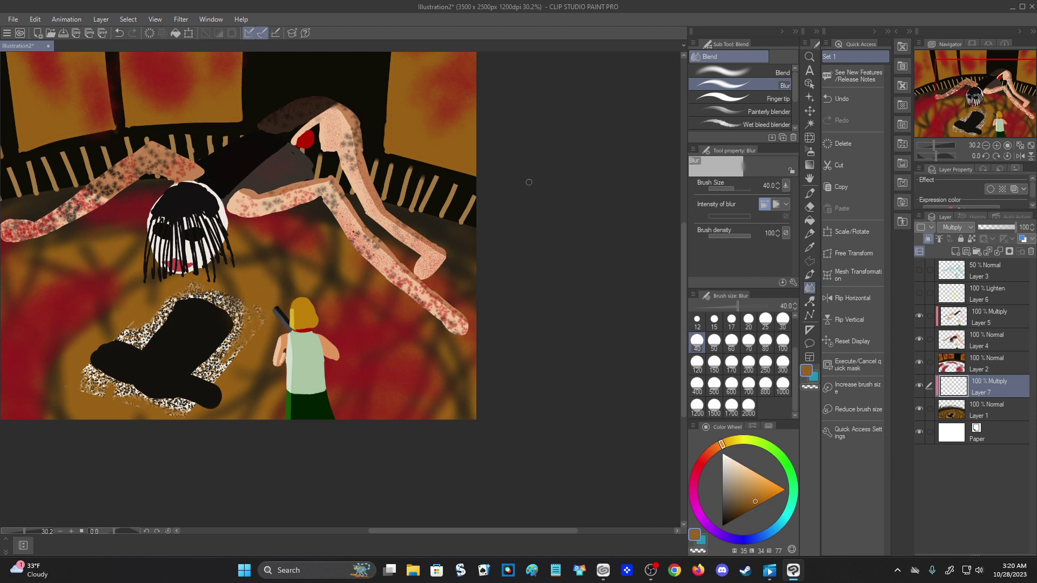
key("p")
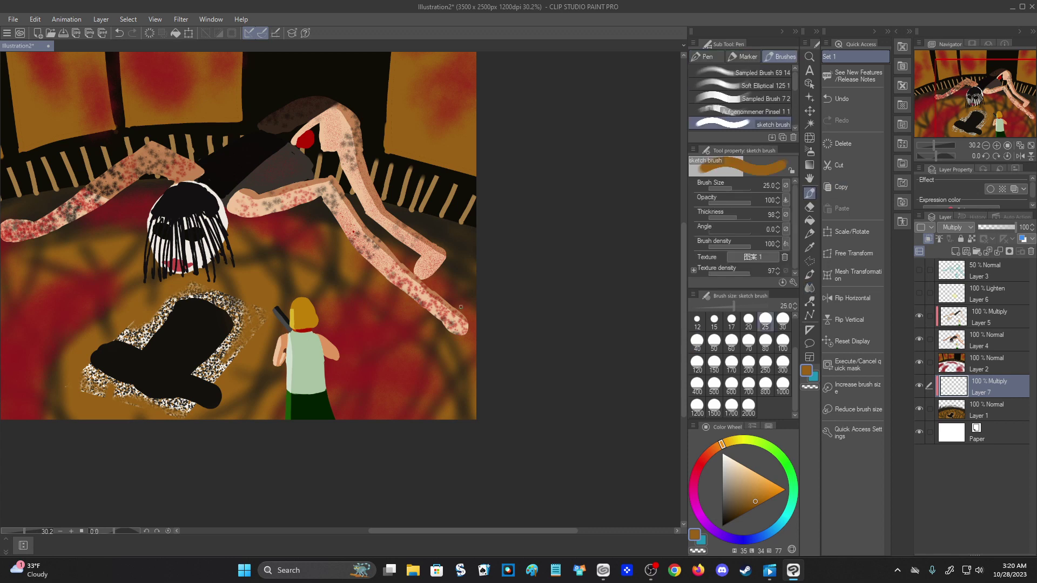
key("ctrl+z")
left_click(919, 292)
scroll(127, 208, "down", 5)
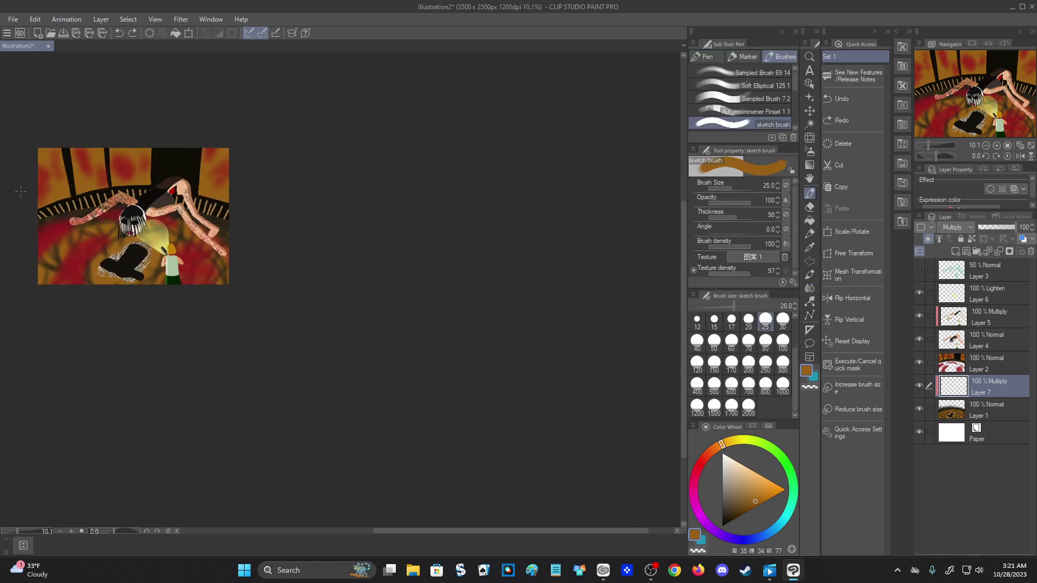
scroll(57, 210, "up", 6)
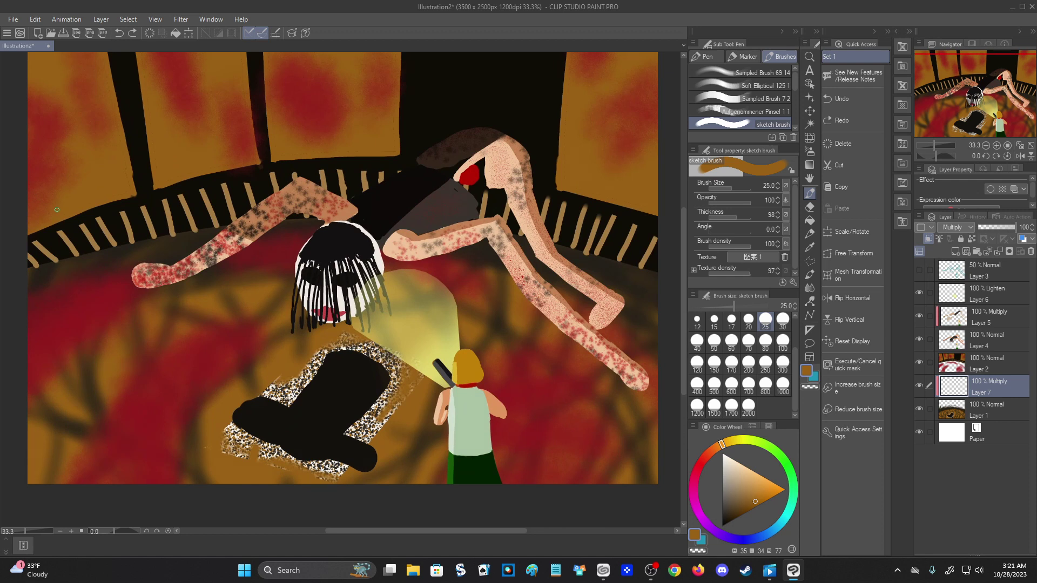
Try painting a brown shadow behind the giant's outstretched hand on Layer 7 and moving the layer above Layer 2.
left_click_drag(133, 263, 148, 257)
left_click_drag(164, 267, 180, 235)
left_click_drag(170, 261, 185, 233)
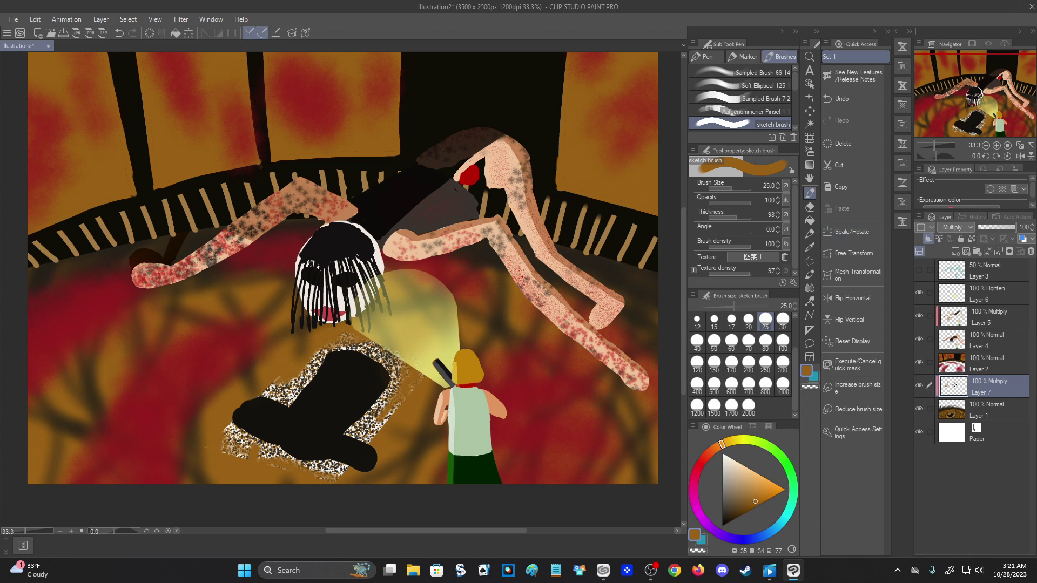
left_click_drag(966, 386, 966, 358)
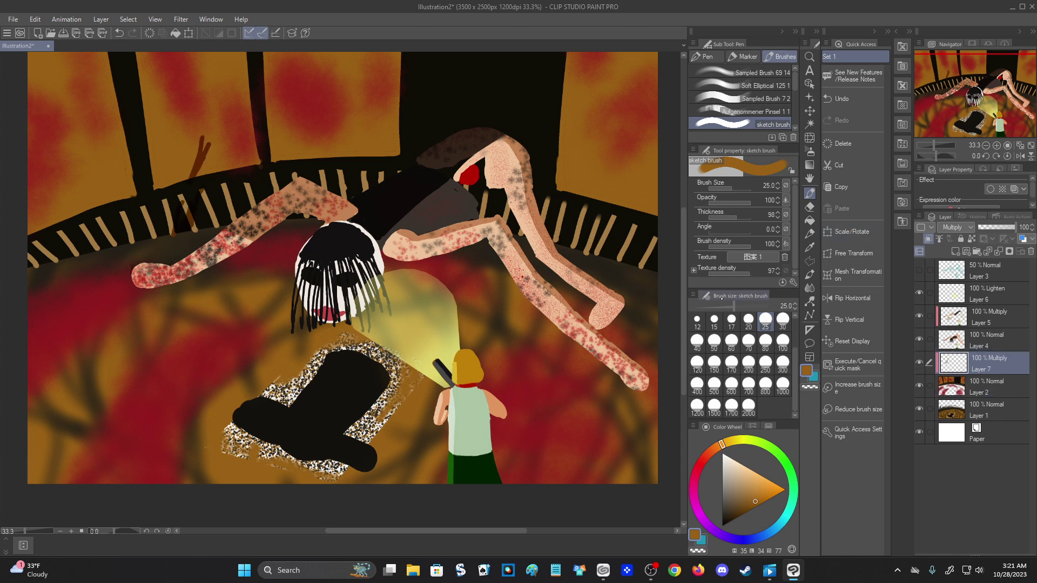
key("ctrl+z")
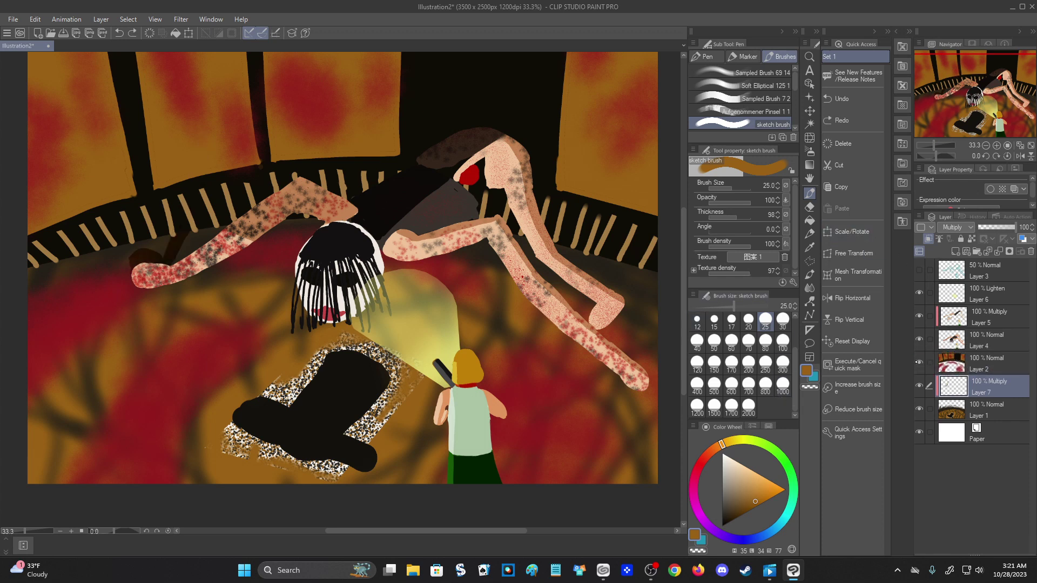
key("ctrl+z")
key("ctrl+z")
Place Layer 7 above Layer 2, merging Layer 2 down into Layer 1 and clipping Layer 7 to the merged background.
left_click(928, 239)
left_click_drag(983, 387, 983, 358)
left_click(988, 385)
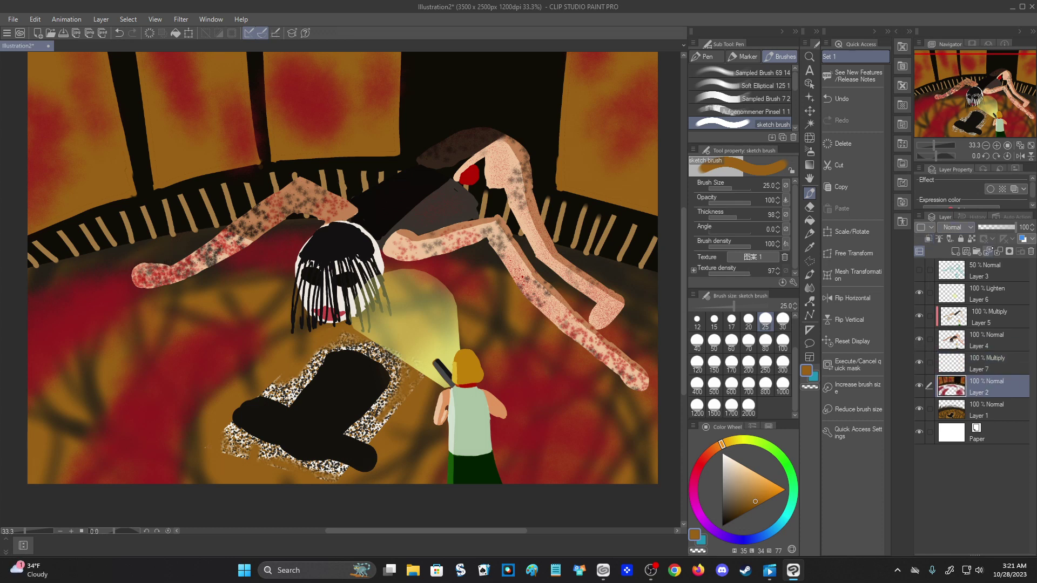
left_click(992, 250)
left_click(928, 238)
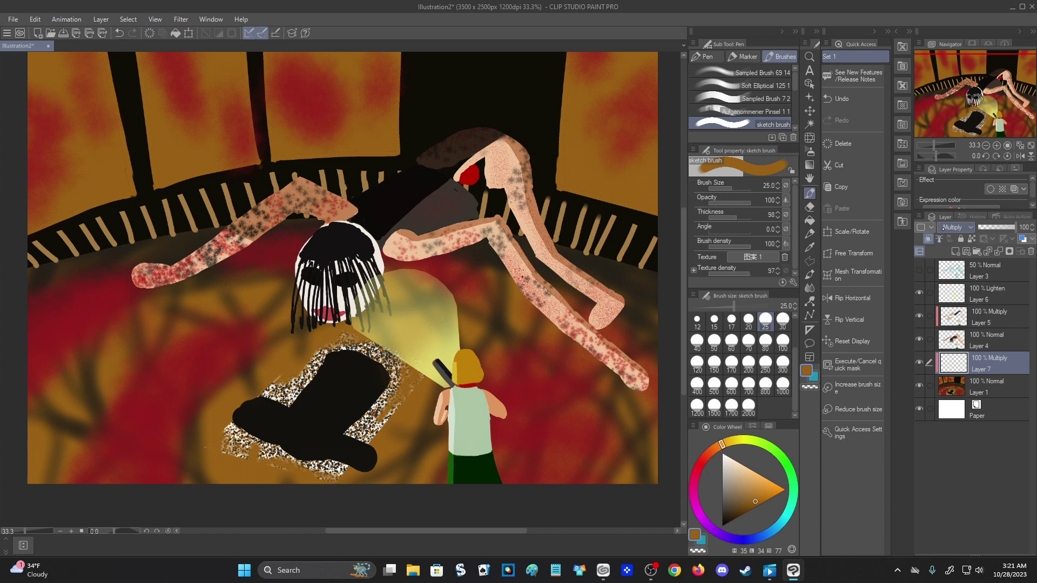
Paint the cast shadow of the giant's outstretched hand and forearm across the fence and up the wall on Layer 7.
key("ctrl+z")
left_click_drag(135, 267, 155, 259)
key("ctrl+z")
left_click_drag(164, 262, 188, 214)
left_click_drag(173, 260, 219, 157)
left_click_drag(168, 251, 182, 226)
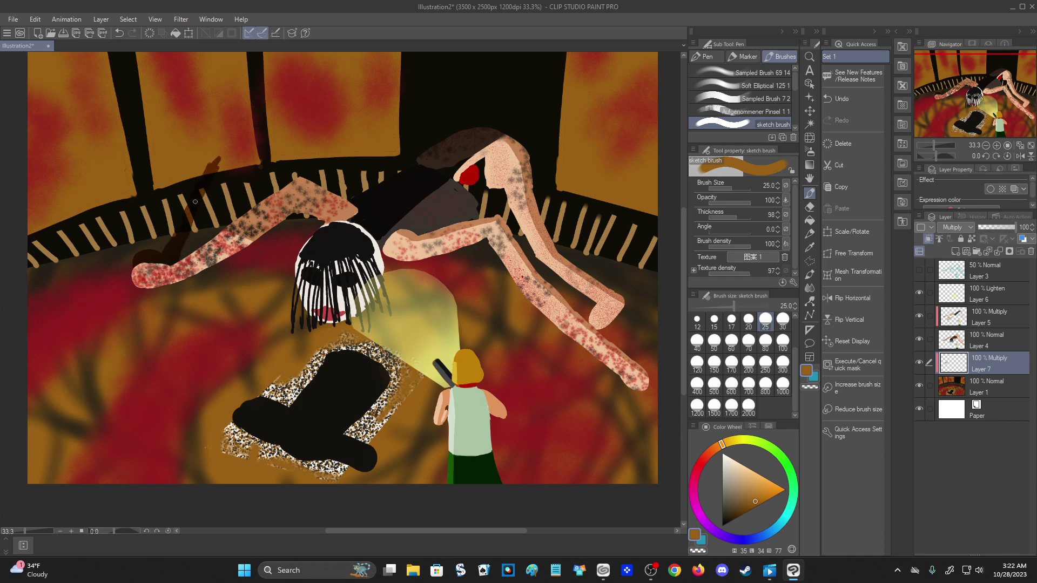
left_click_drag(213, 162, 184, 223)
left_click_drag(203, 186, 189, 237)
Extend the cast shadow from its raised elbow down to the giant's upper arm, and ready the Hard eraser at size 12.
left_click_drag(224, 177, 279, 179)
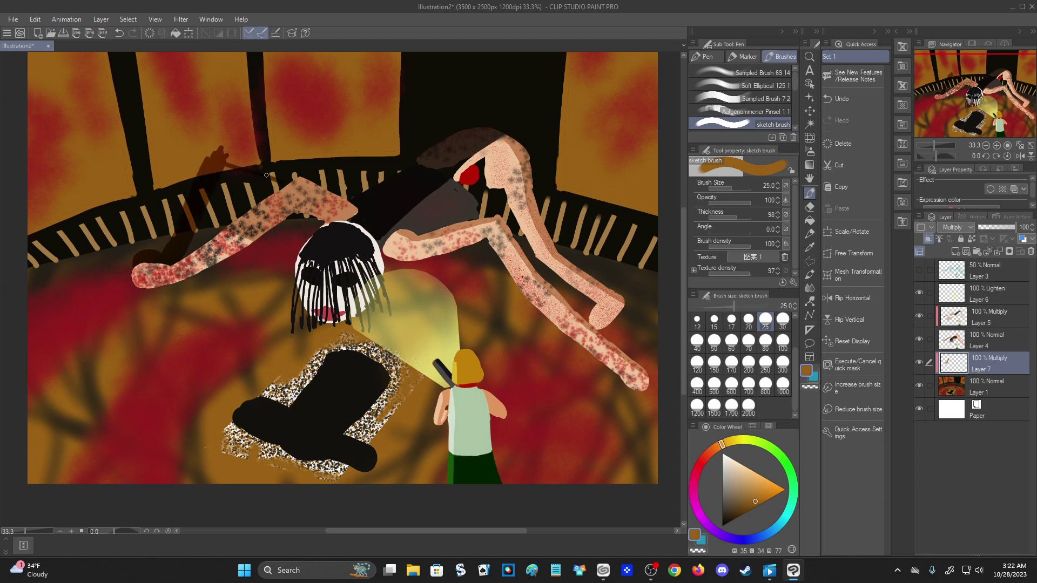
left_click_drag(216, 160, 300, 199)
left_click_drag(218, 145, 228, 156)
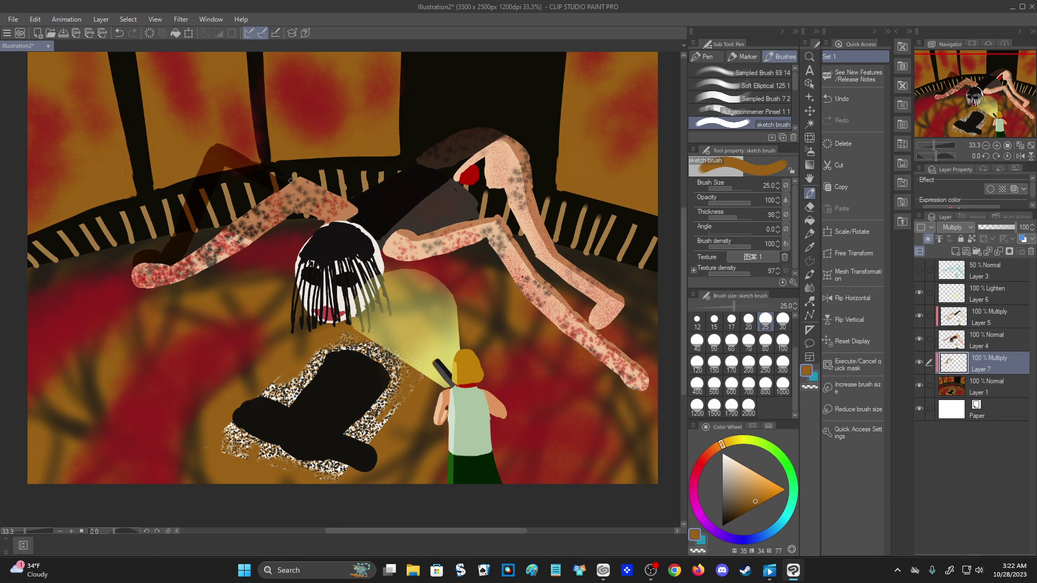
mouse_move(267, 174)
left_mouse_down()
mouse_move(215, 141)
mouse_move(211, 155)
left_mouse_up()
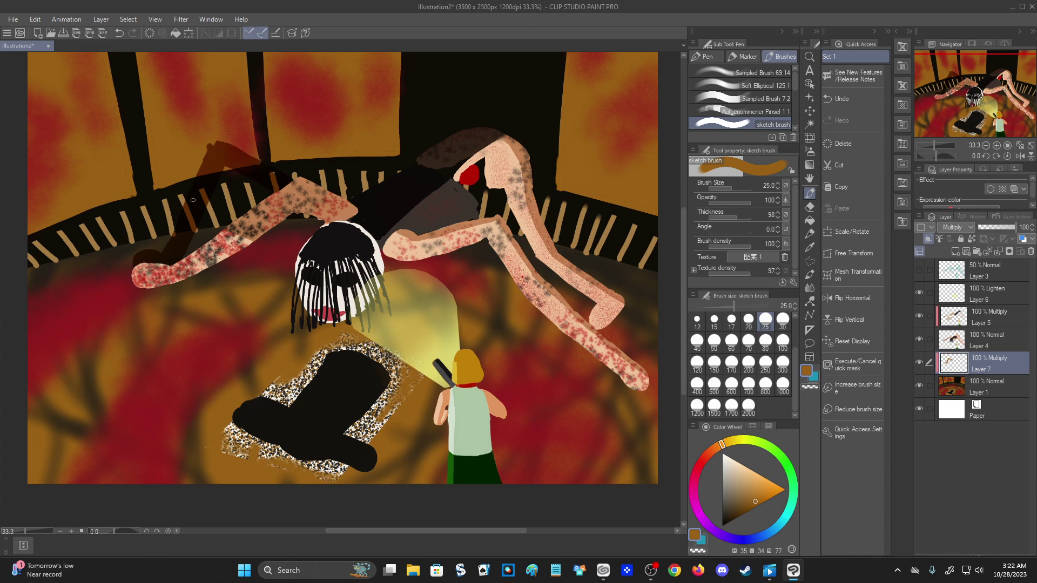
key("e")
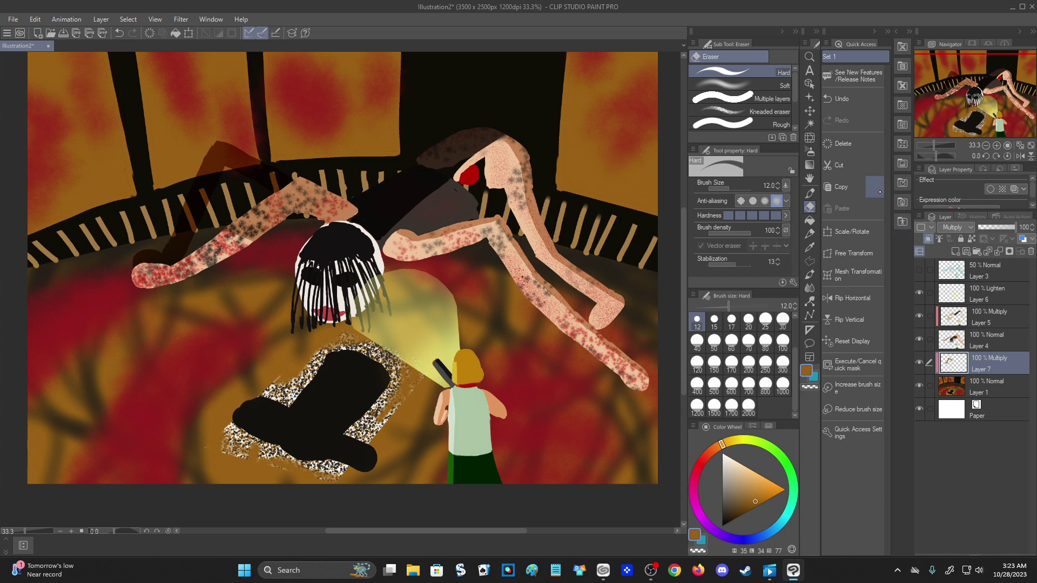
Paint the cast shadow of the giant's torso across the wall panel above the fence on Layer 7, with the sketch brush at size 40.
key("p")
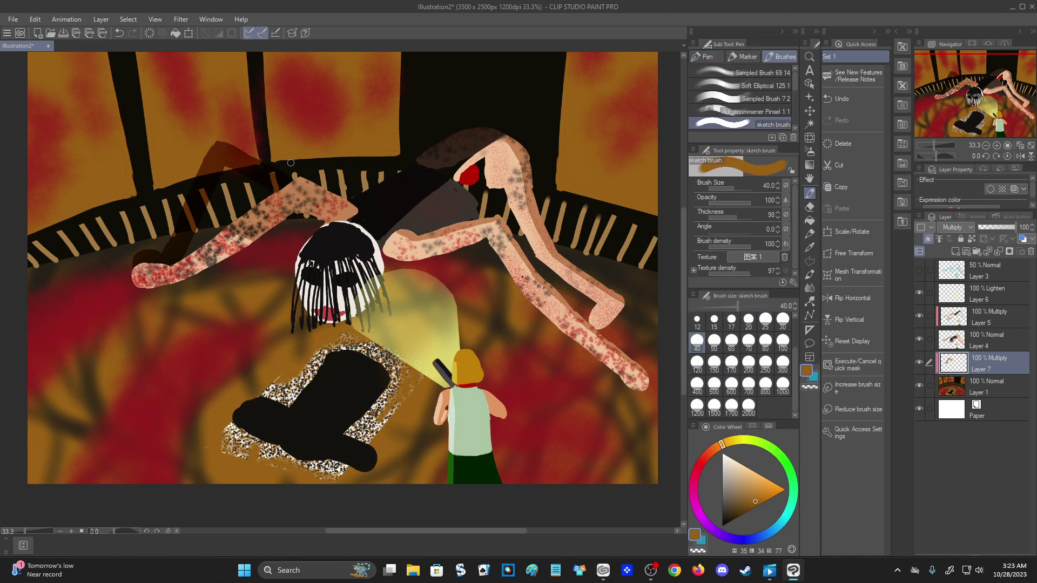
left_click_drag(290, 162, 372, 96)
left_click_drag(295, 157, 404, 84)
left_click_drag(321, 144, 377, 109)
left_click_drag(296, 171, 396, 97)
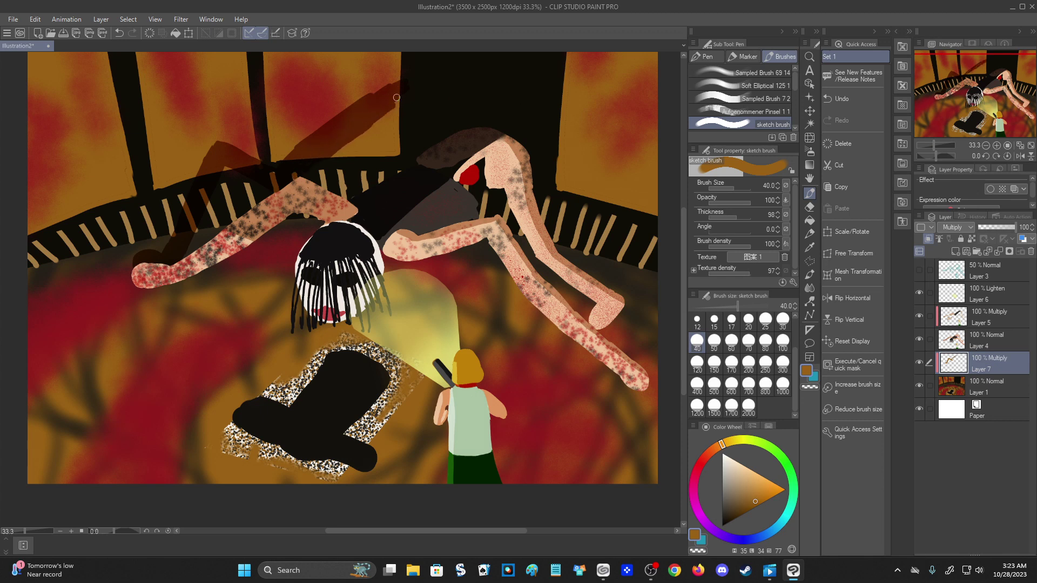
mouse_move(330, 154)
left_mouse_down()
mouse_move(397, 115)
mouse_move(337, 158)
mouse_move(394, 137)
mouse_move(383, 148)
mouse_move(335, 174)
mouse_move(398, 155)
left_mouse_up()
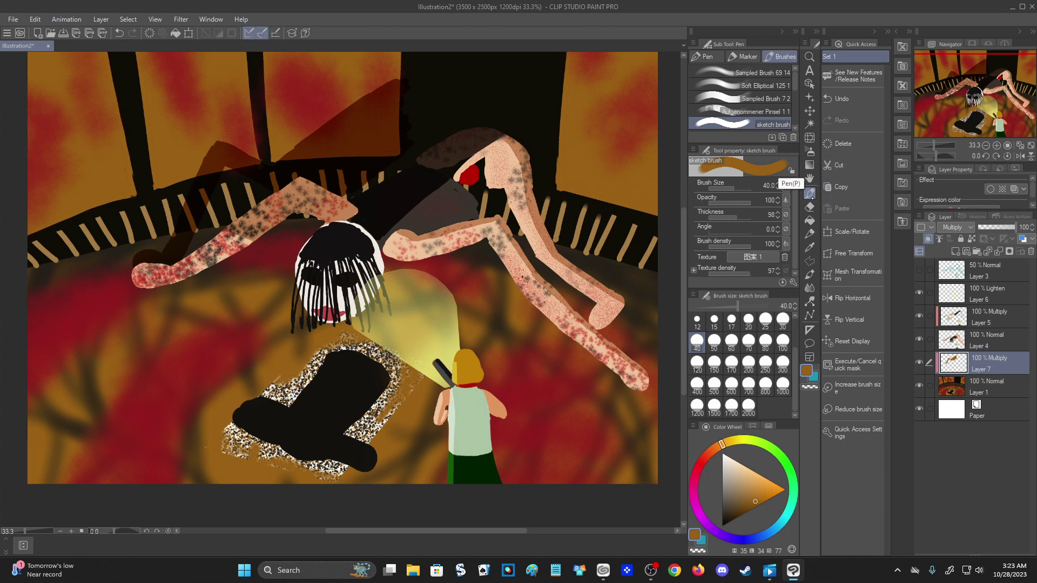
Paint the cast shadow between the giant's legs and behind the rear leg across the fence with the sketch brush.
left_click_drag(501, 201, 548, 274)
left_click_drag(519, 230, 588, 303)
left_click_drag(540, 269, 584, 318)
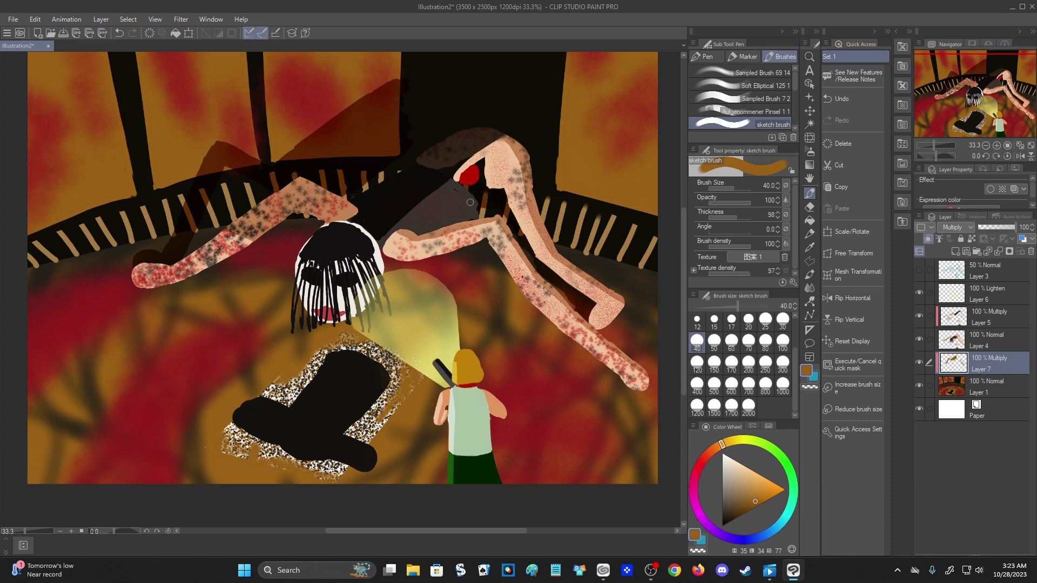
left_click_drag(529, 278, 574, 297)
mouse_move(533, 175)
left_mouse_down()
mouse_move(576, 233)
mouse_move(544, 186)
left_mouse_up()
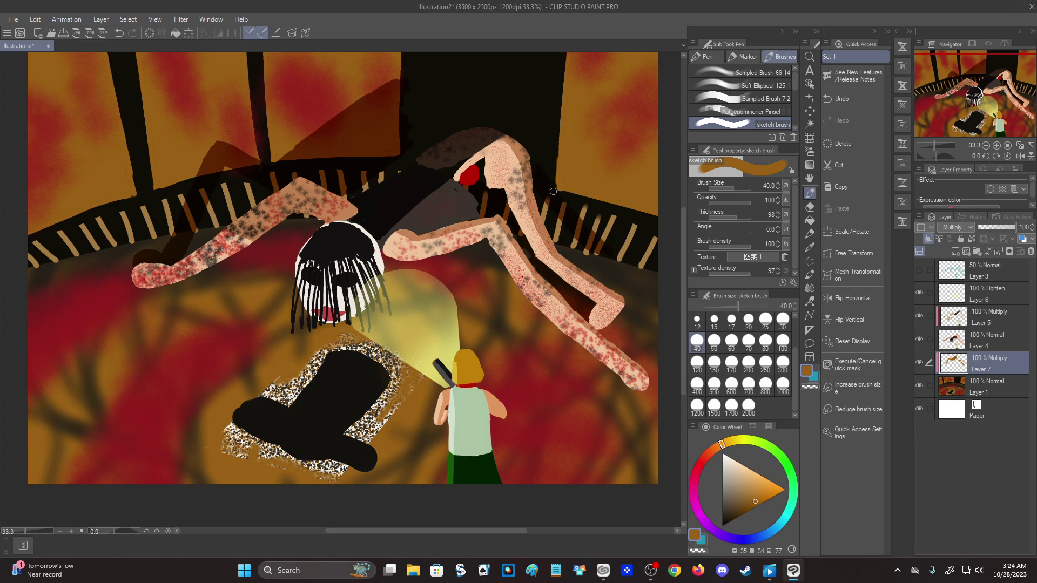
mouse_move(613, 258)
left_mouse_down()
mouse_move(632, 278)
mouse_move(601, 296)
mouse_move(609, 270)
mouse_move(598, 259)
left_mouse_up()
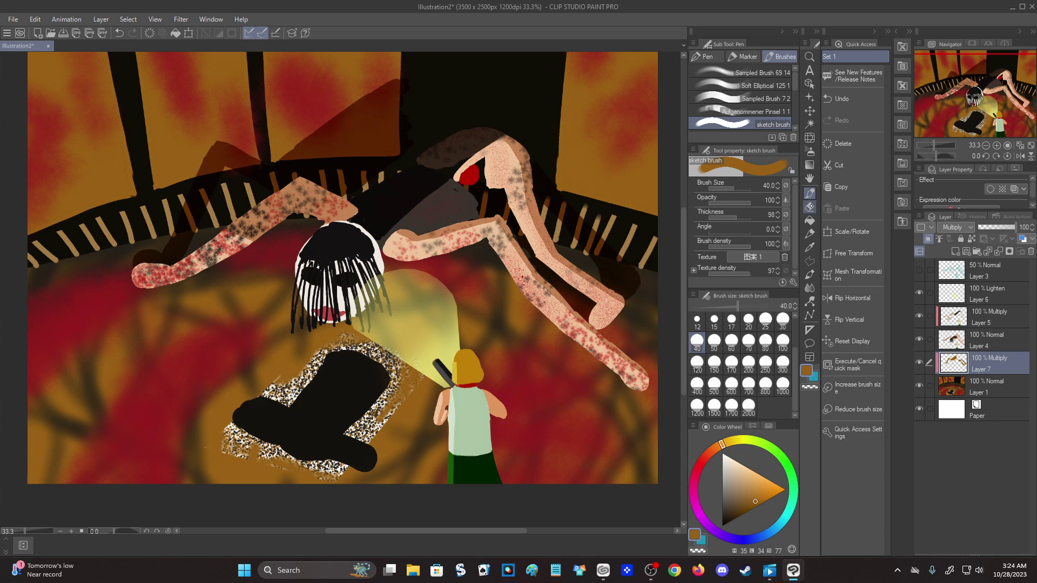
Extend the leg shadows around the giant's feet and along the rear leg with the sketch brush on Layer 7.
left_click(809, 207)
left_click(697, 361)
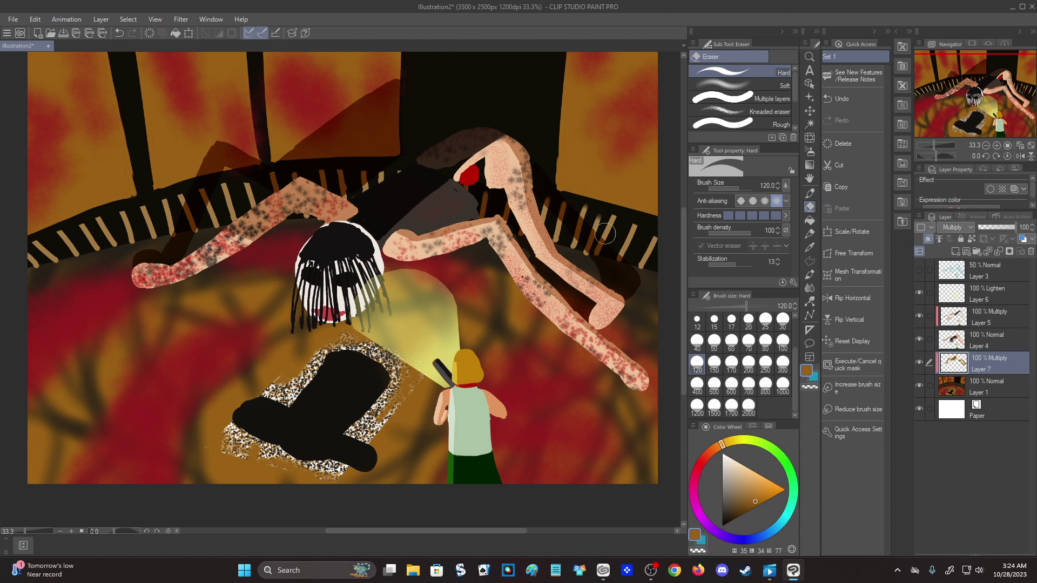
left_click(810, 193)
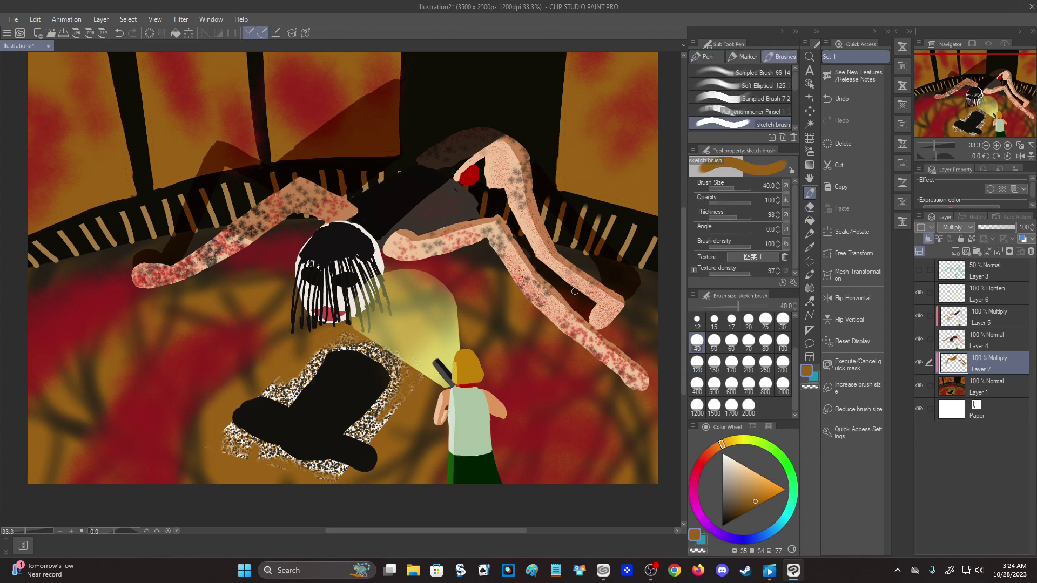
mouse_move(639, 358)
left_mouse_down()
mouse_move(650, 374)
mouse_move(618, 327)
mouse_move(642, 347)
left_mouse_up()
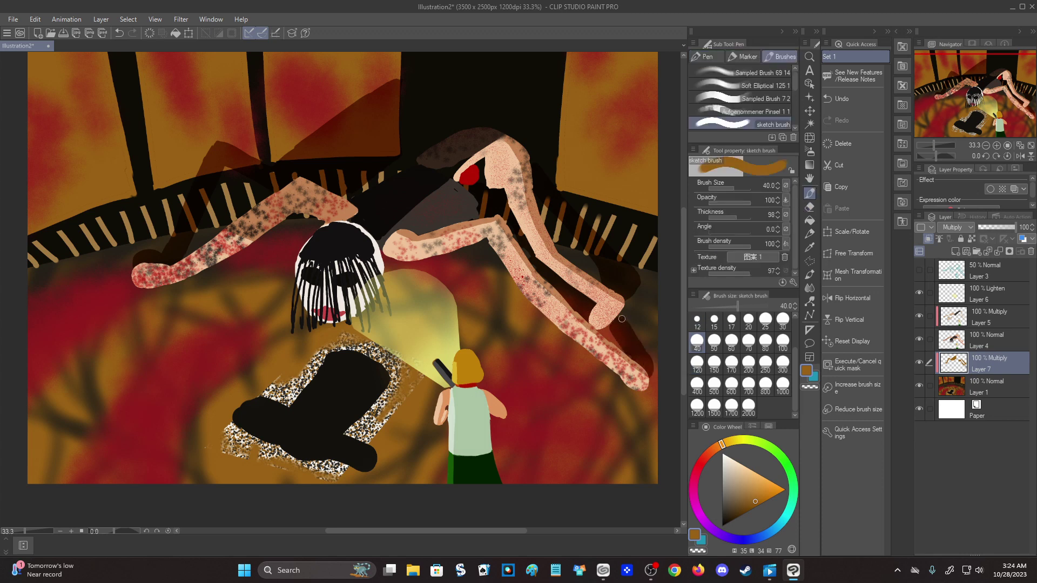
left_click_drag(587, 275, 544, 209)
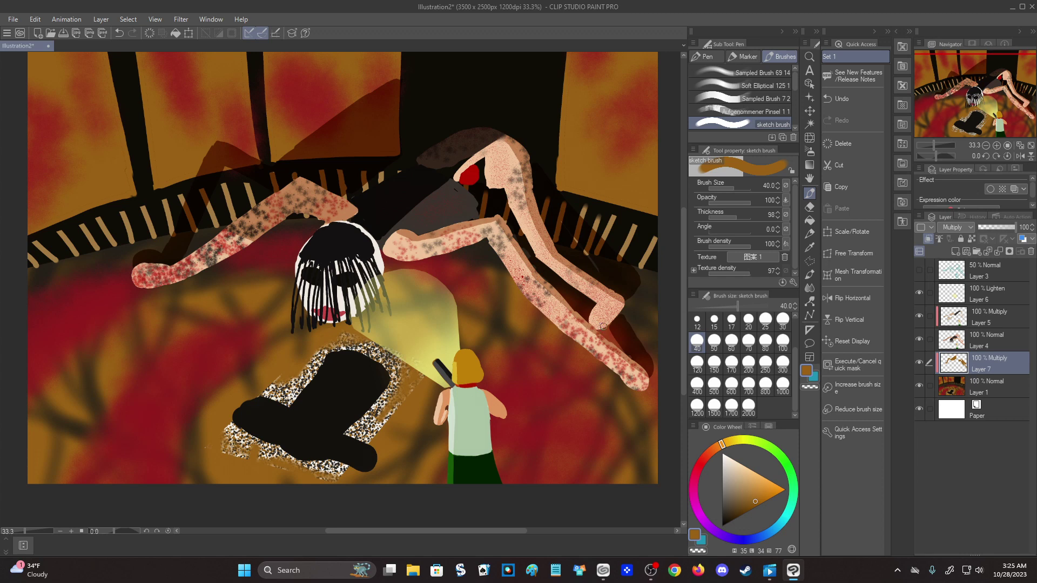
Try lowering the saturation of the Layer 7 shadows to about -95.
scroll(633, 333, "down", 2)
scroll(584, 296, "down", 3)
scroll(627, 329, "up", 3)
scroll(603, 137, "down", 2)
scroll(601, 95, "up", 2)
key("ctrl+u")
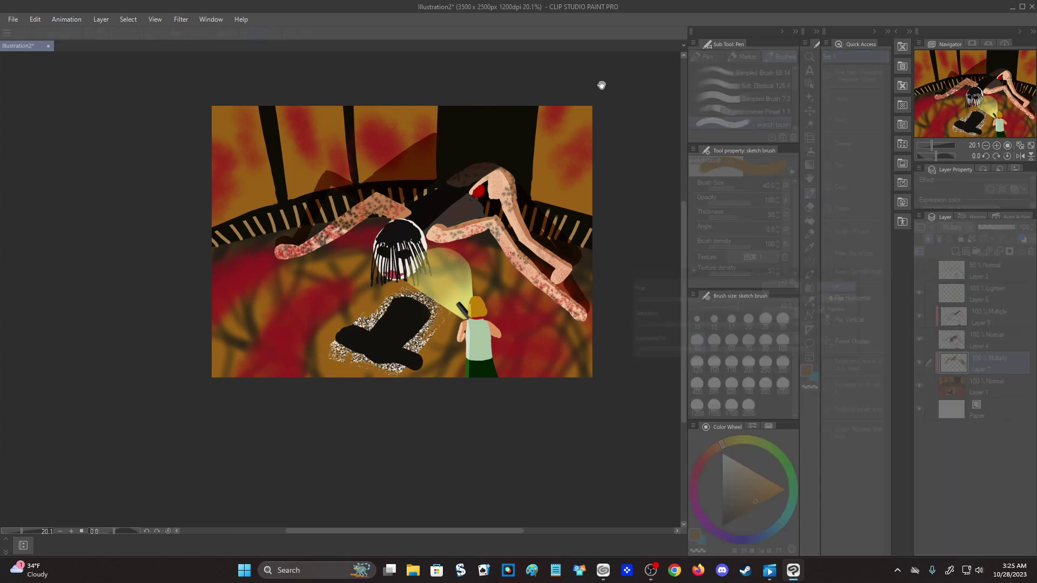
left_click_drag(712, 324, 621, 327)
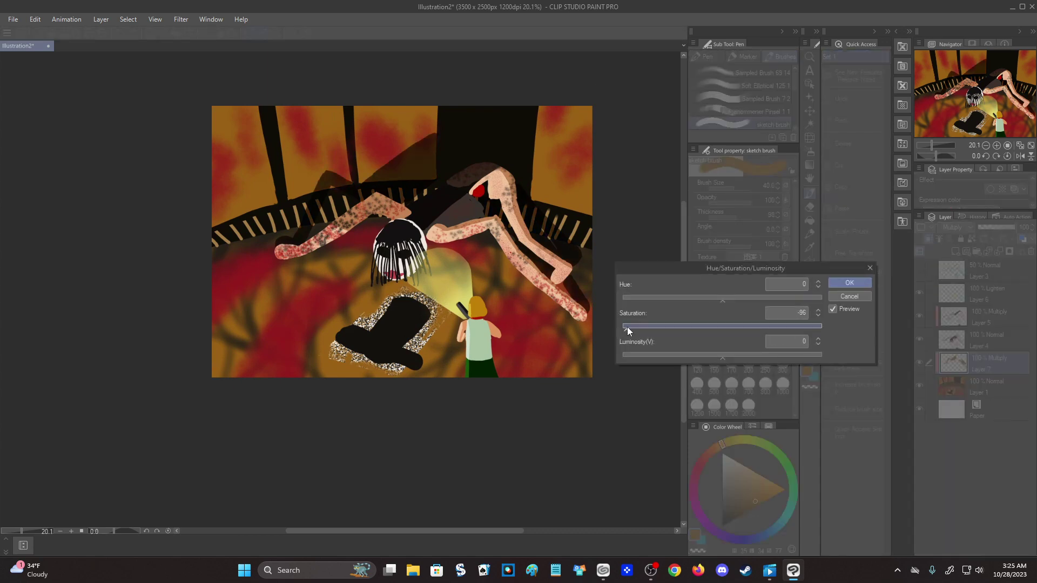
left_click(852, 297)
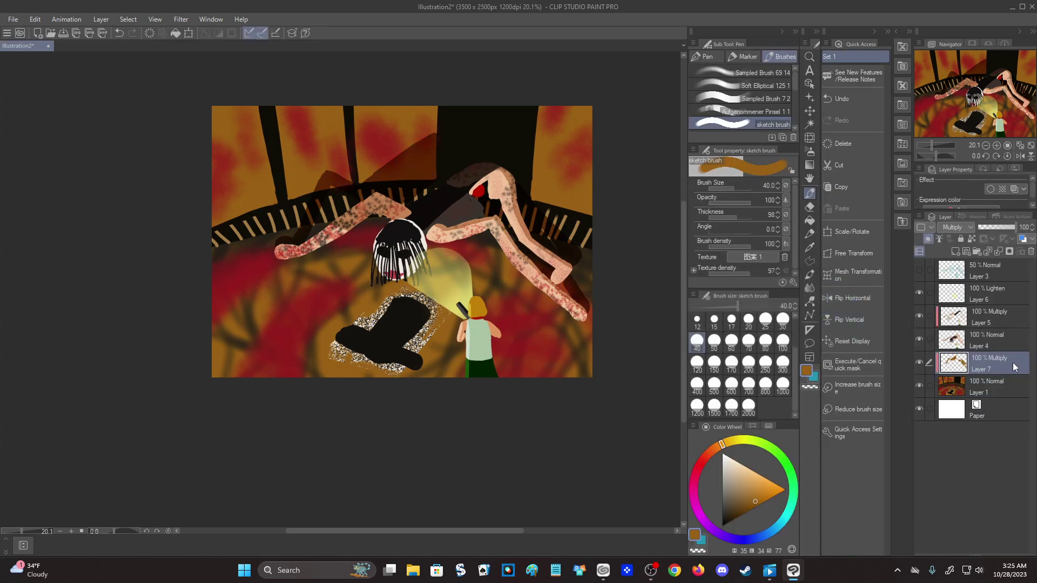
Try lowering the saturation of the flashlight beam on Layer 6 to -97.
left_click(962, 293)
left_click(958, 272)
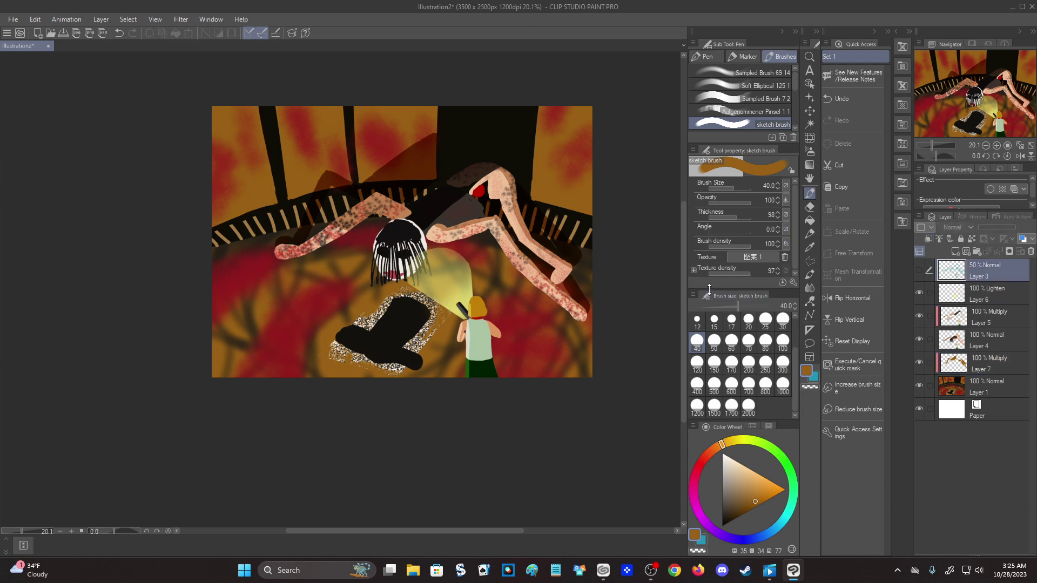
left_click(969, 301)
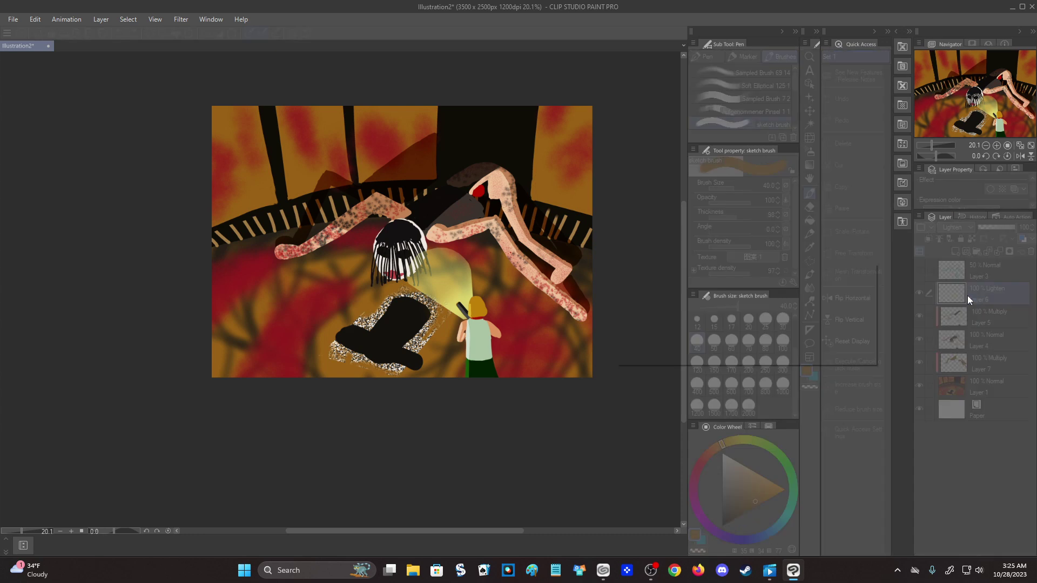
left_click(626, 328)
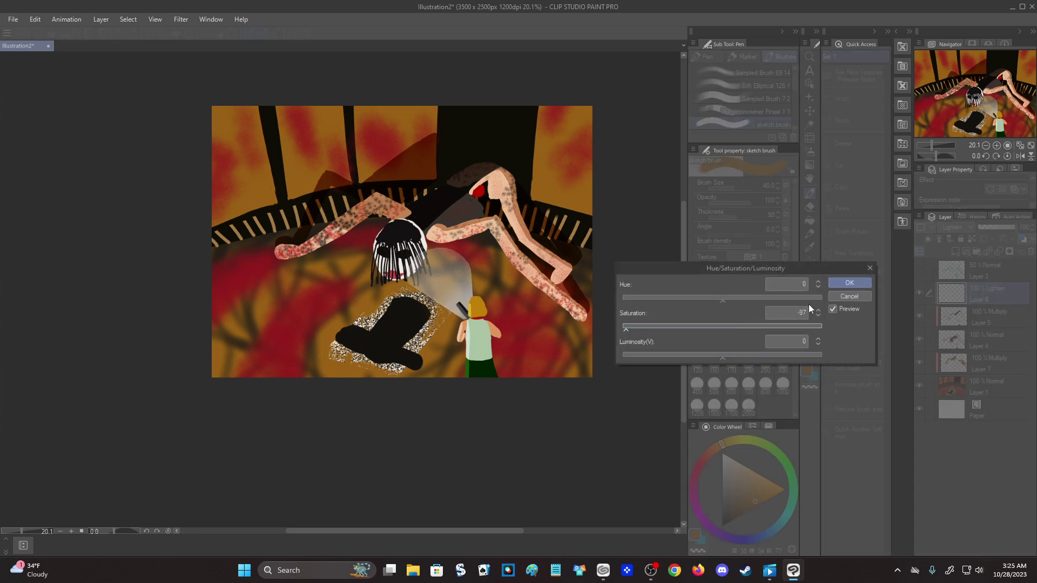
left_click(868, 296)
Darken the outer edges of the background on Layer 1 with the Soft airbrush at size 1000 in a near-black grey.
left_click(976, 385)
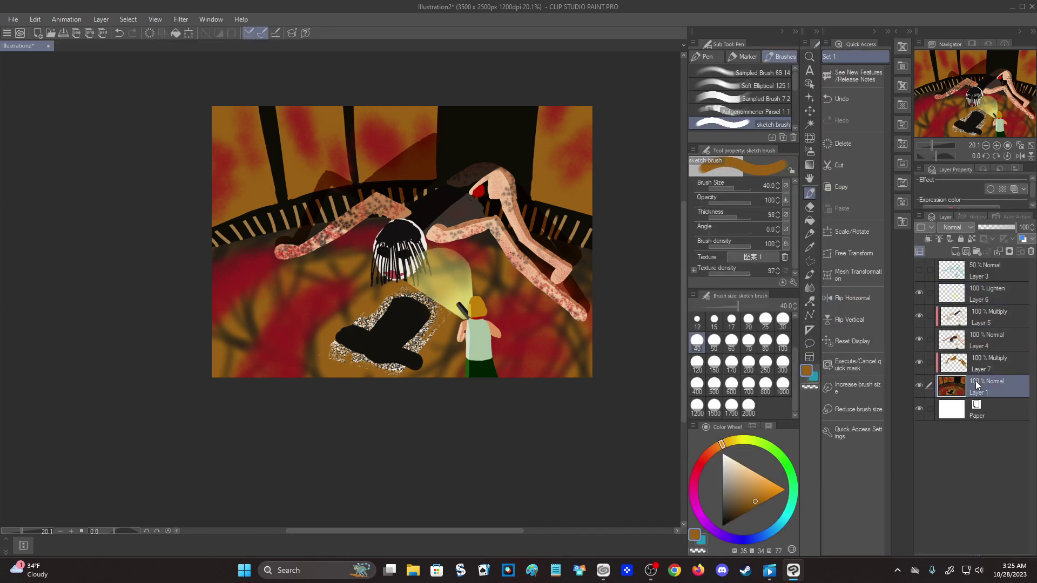
scroll(394, 237, "up", 5)
scroll(470, 274, "down", 4)
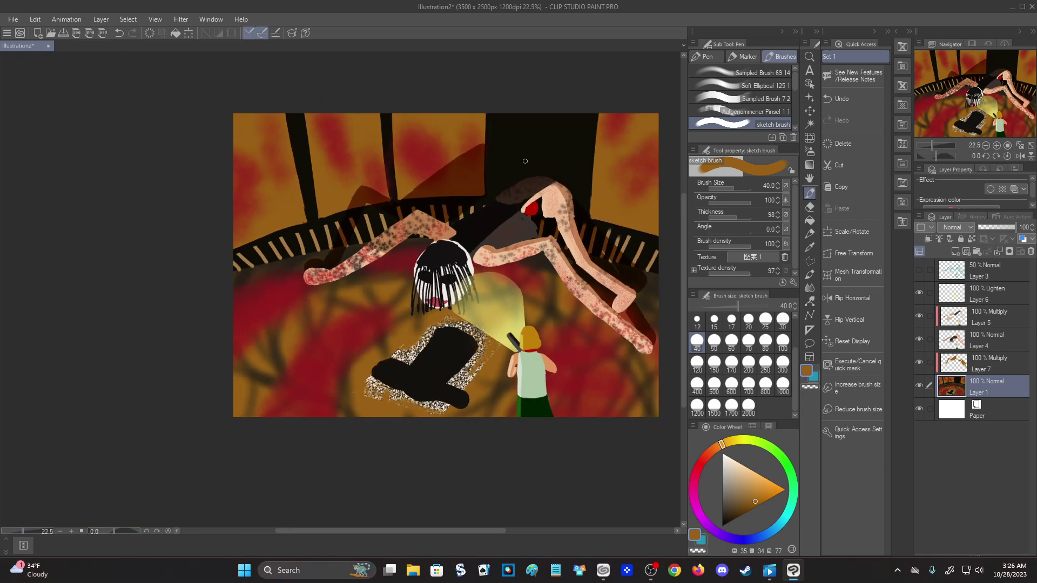
left_click(809, 151)
left_click(726, 519)
left_click(723, 514)
left_click(782, 386)
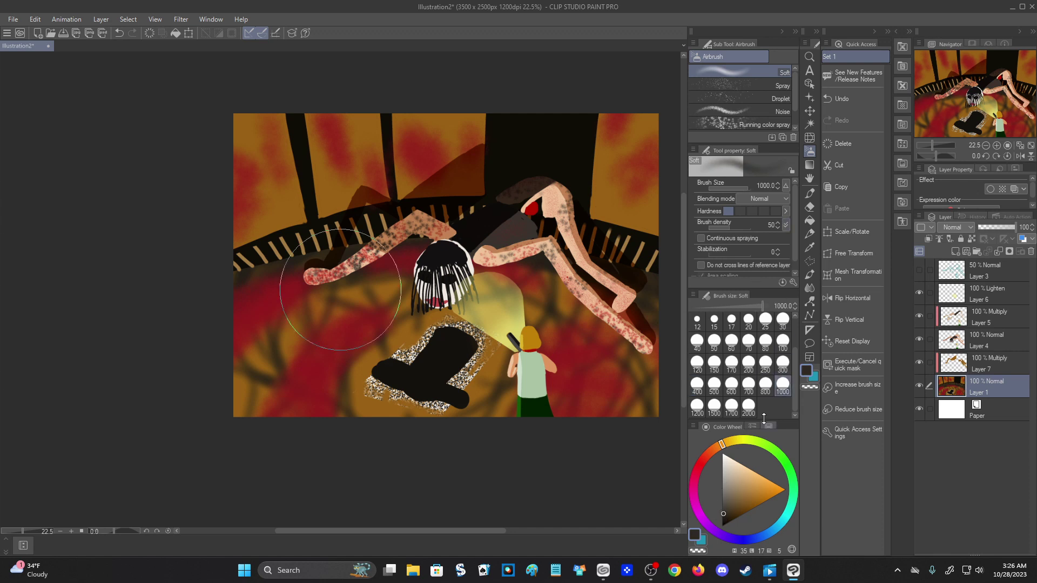
scroll(167, 230, "down", 2)
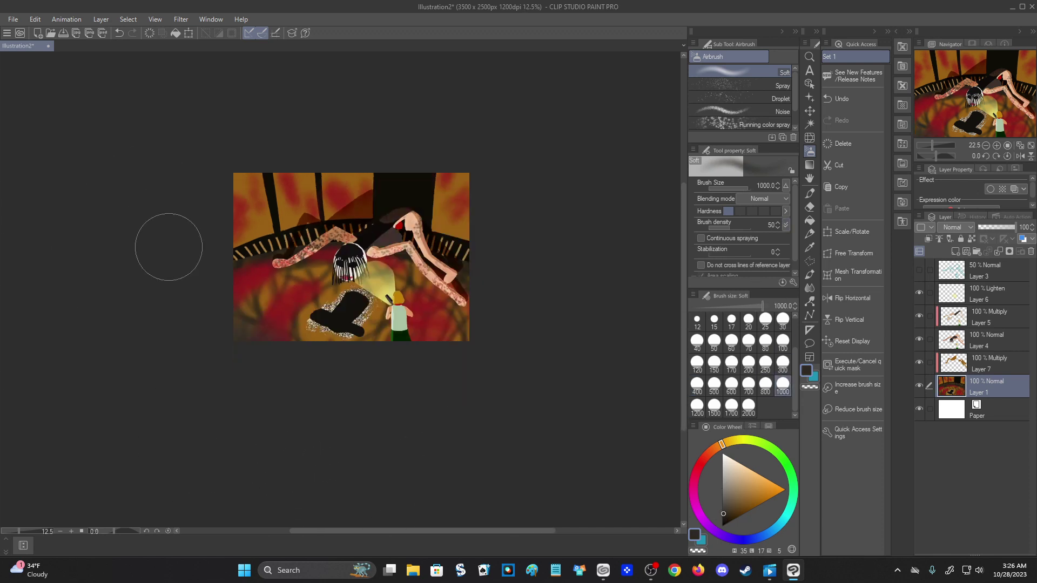
left_click_drag(241, 227, 260, 213)
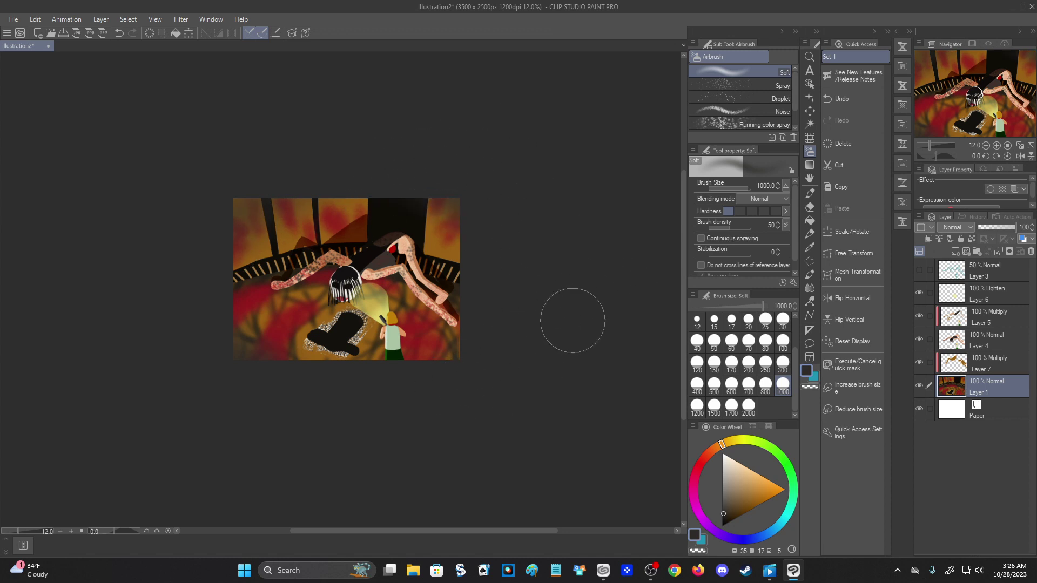
scroll(521, 195, "down", 1)
scroll(289, 262, "up", 2)
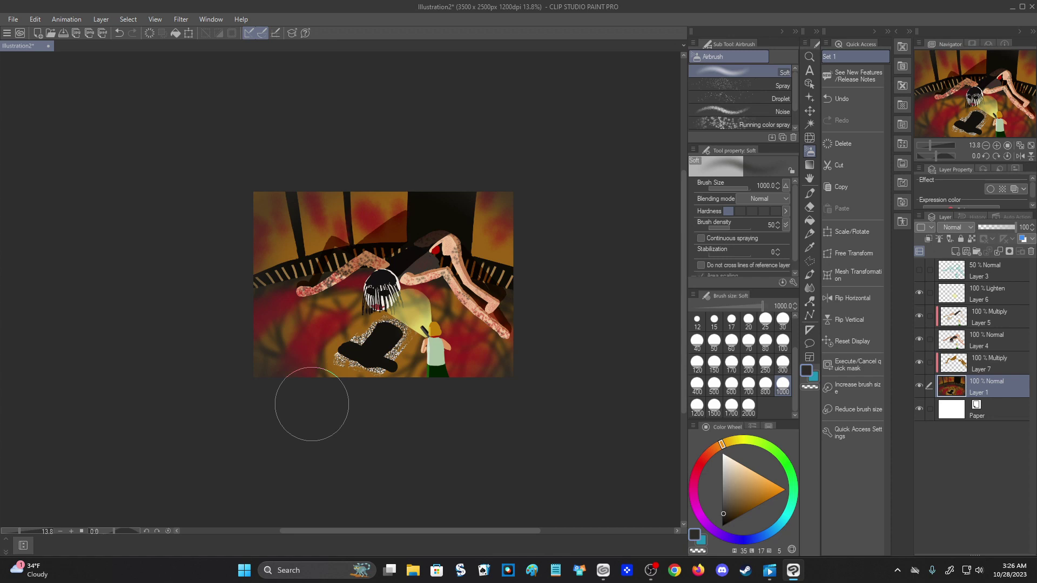
Try sampling a color near the flashlight beam with the Soft airbrush at size 12, toggling Layer 1's visibility to check the layers.
scroll(359, 331, "up", 10)
left_click(691, 314)
left_click(571, 301, "alt")
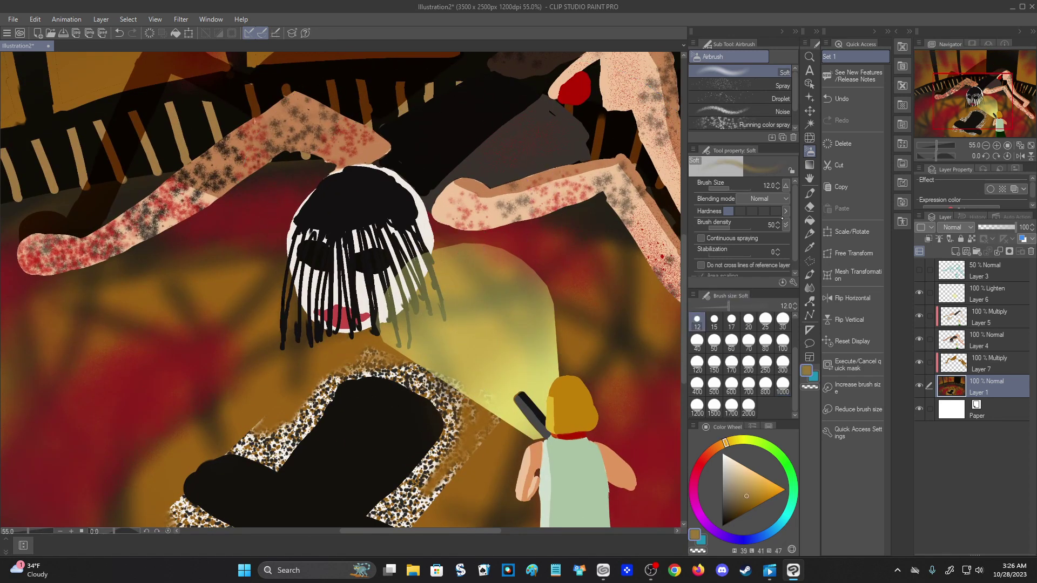
left_click(982, 294)
left_click(919, 385)
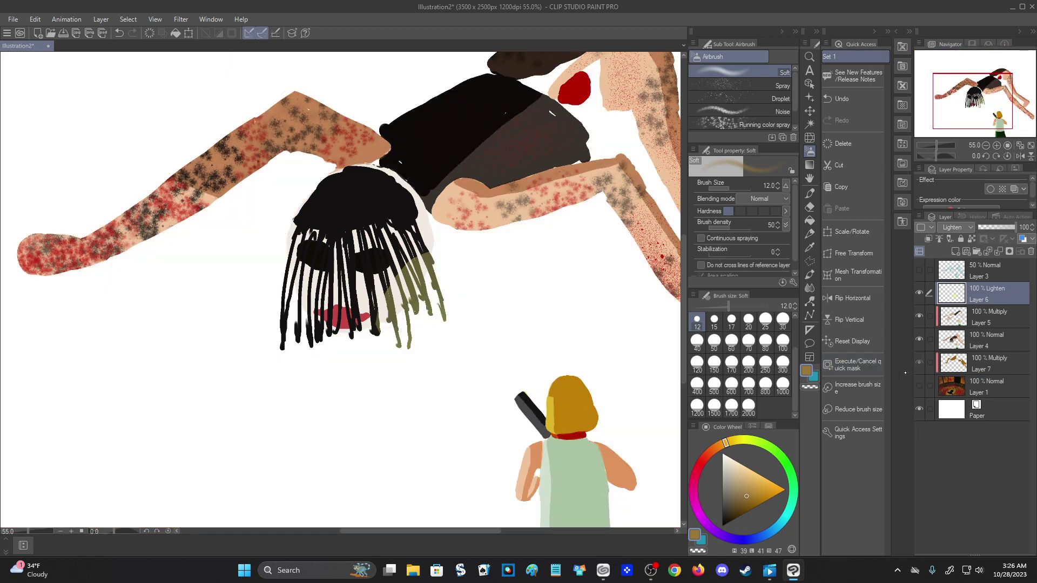
left_click(919, 385)
left_click(919, 385)
left_click(919, 385)
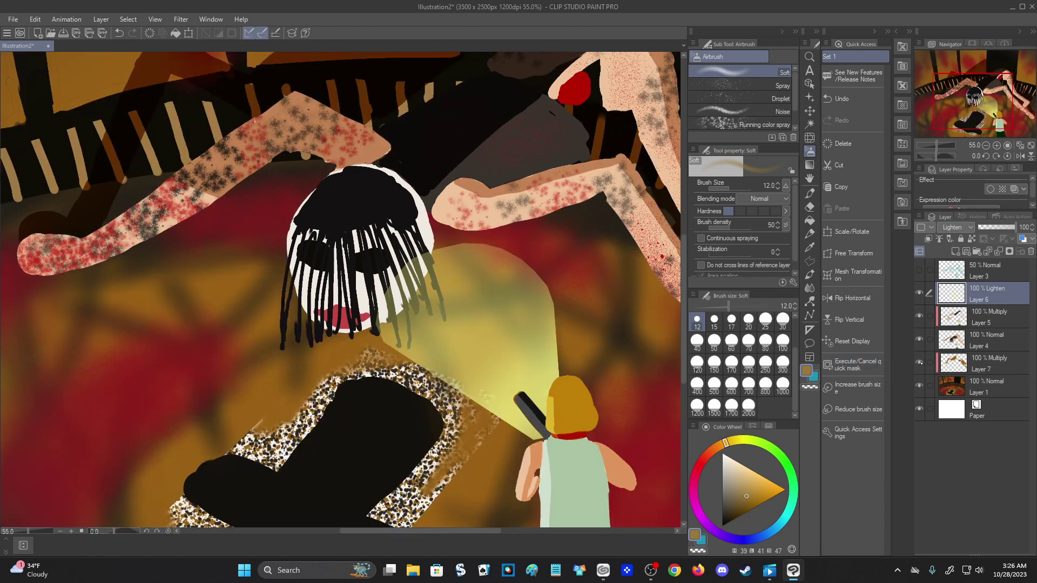
Sample the flashlight beam's pale yellow with Layers 4, 5 and 7 temporarily hidden, and show those layers again.
left_click(919, 362)
left_click(919, 316)
left_click(919, 339)
left_click(520, 422, "alt")
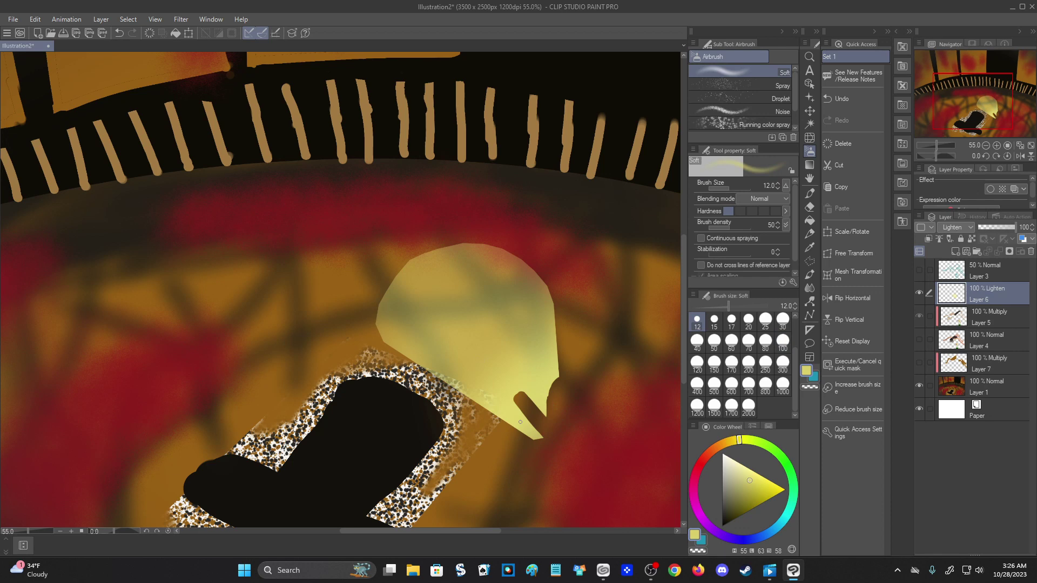
left_click(919, 362)
left_click(919, 339)
left_click(919, 315)
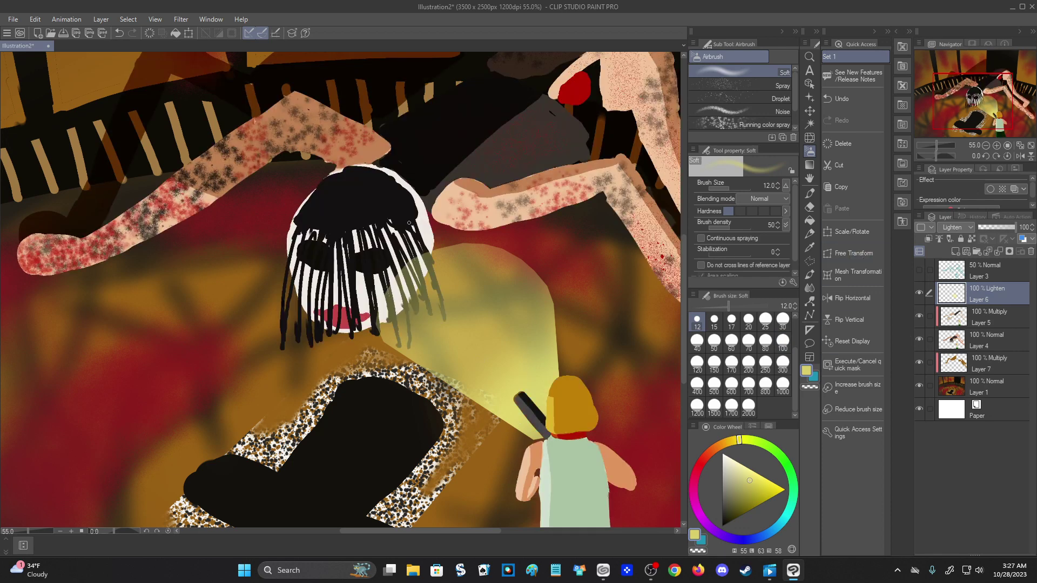
Airbrush a soft yellow glow over the giant's head, hand and torso near the beam on Layer 4, using the Soft airbrush at size 400.
left_click(782, 386)
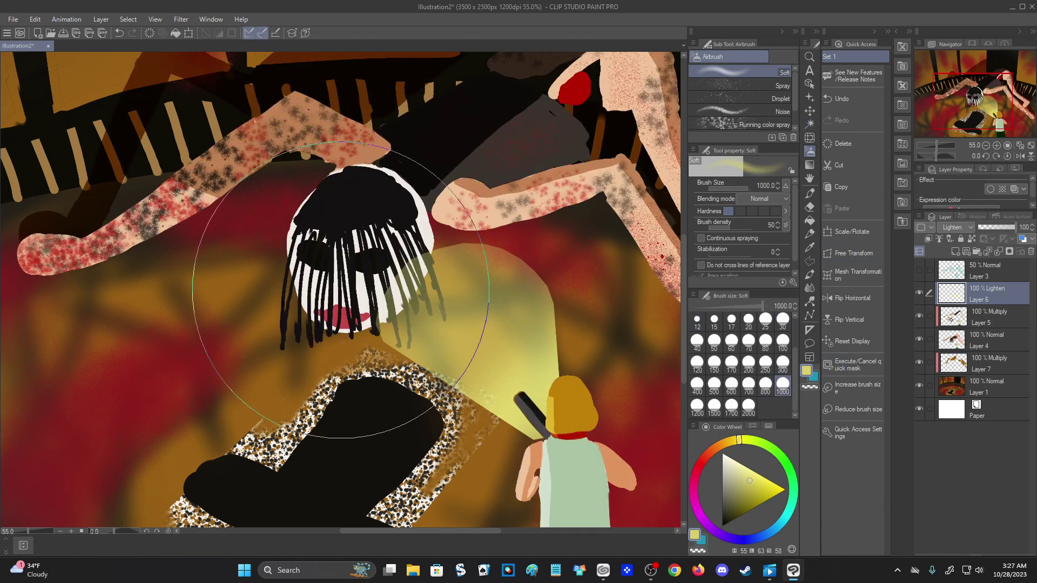
left_click(951, 320)
left_click(953, 339)
left_click(919, 339)
left_click(919, 339)
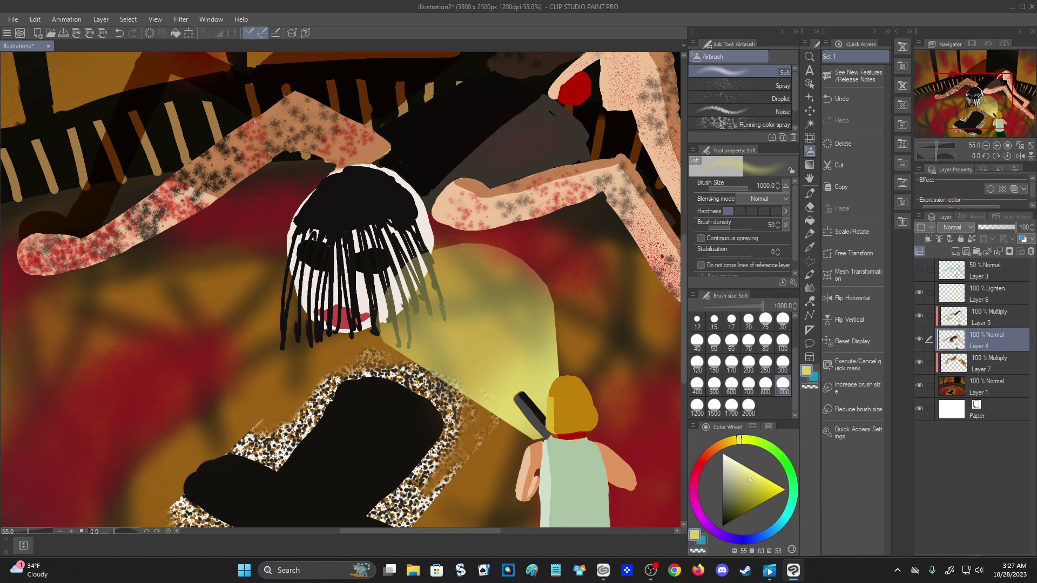
left_click(697, 386)
left_click_drag(486, 199, 380, 246)
mouse_move(429, 201)
left_mouse_down()
mouse_move(496, 201)
mouse_move(534, 232)
mouse_move(517, 274)
left_mouse_up()
scroll(497, 238, "down", 4)
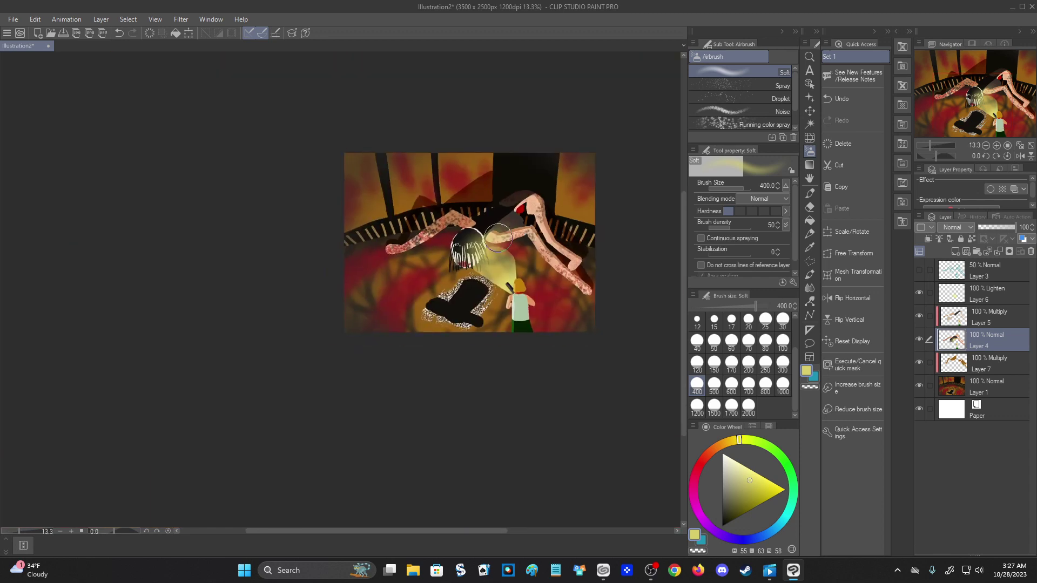
Examine the giant, the flashlight glow and the cast shadows up close and in full, with the Blur blender and Layer 7 selected.
scroll(500, 239, "up", 5)
scroll(394, 194, "down", 3)
scroll(378, 136, "up", 3)
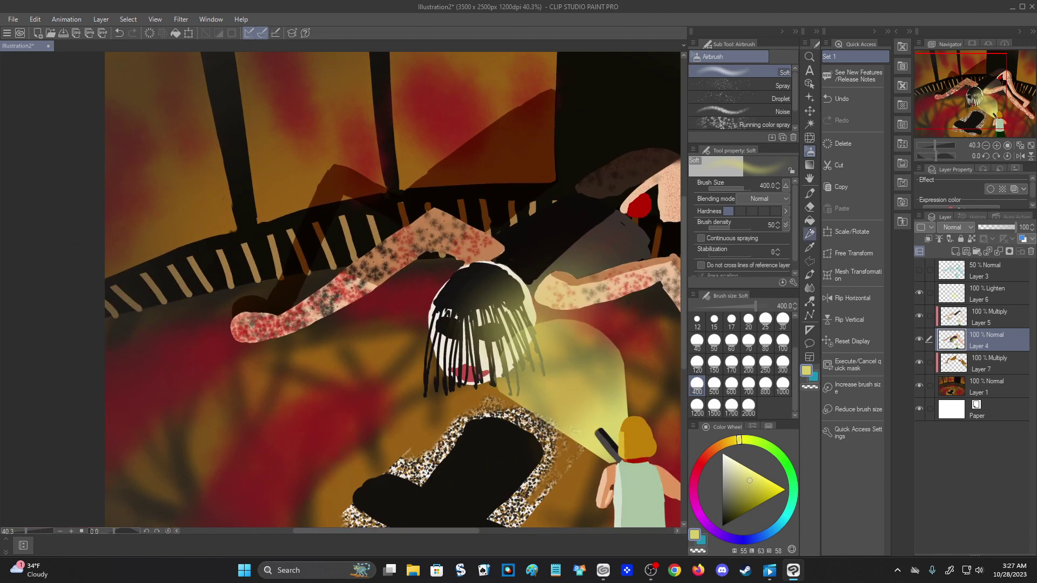
key("j")
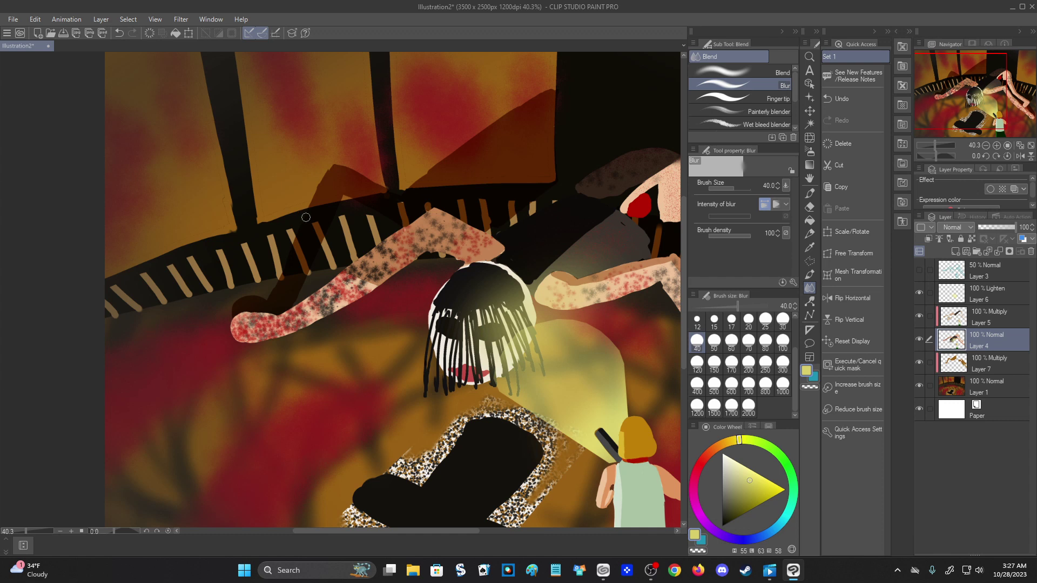
left_click(951, 361)
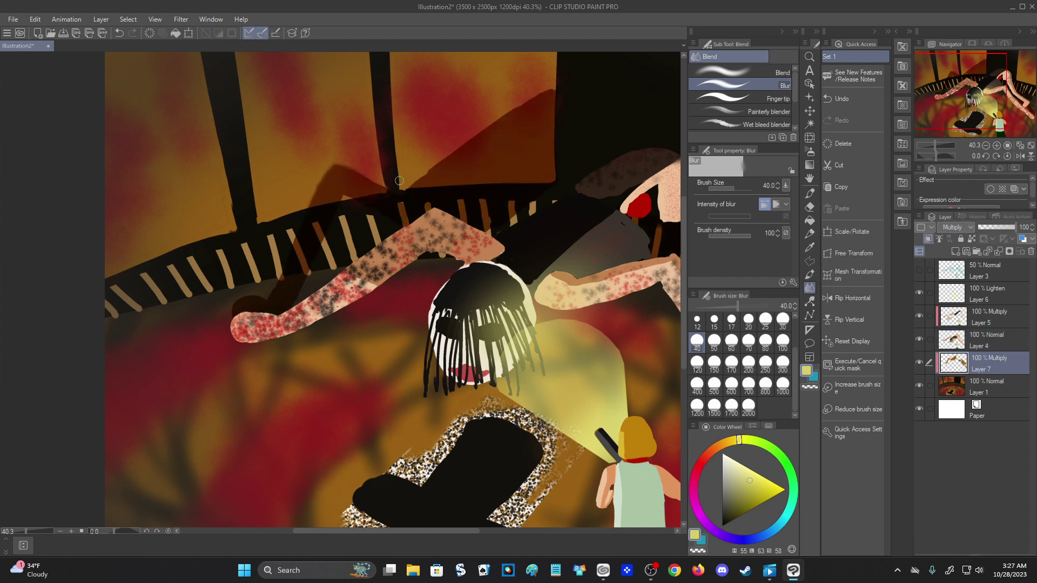
scroll(520, 111, "down", 4)
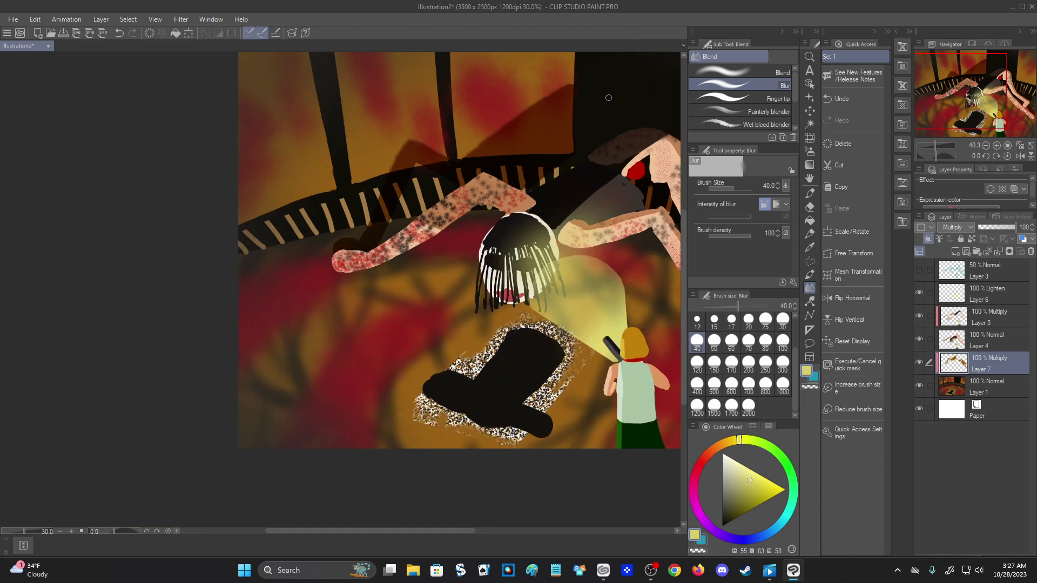
scroll(491, 89, "down", 2)
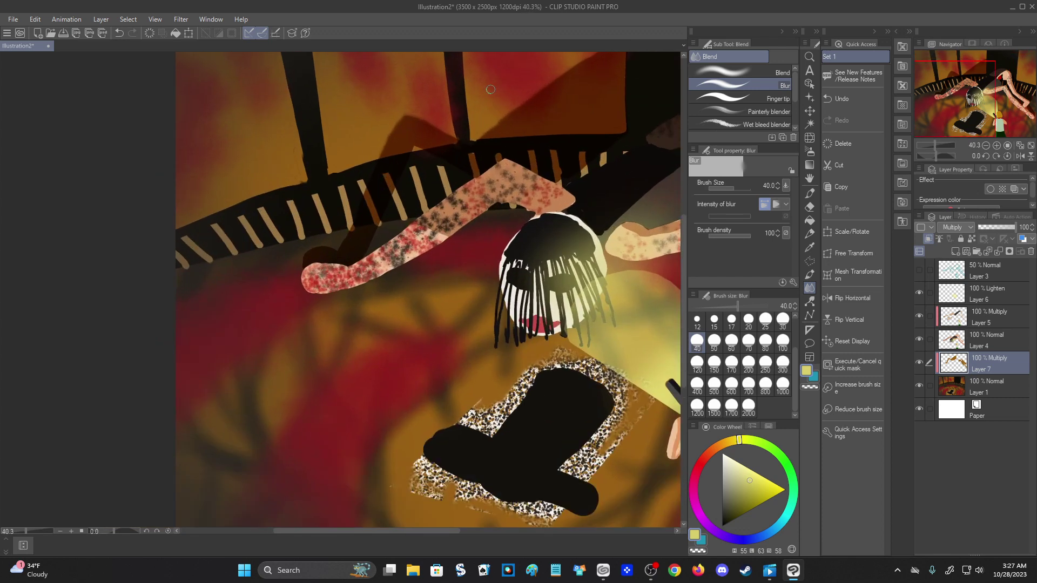
scroll(490, 103, "down", 2)
scroll(513, 97, "up", 5)
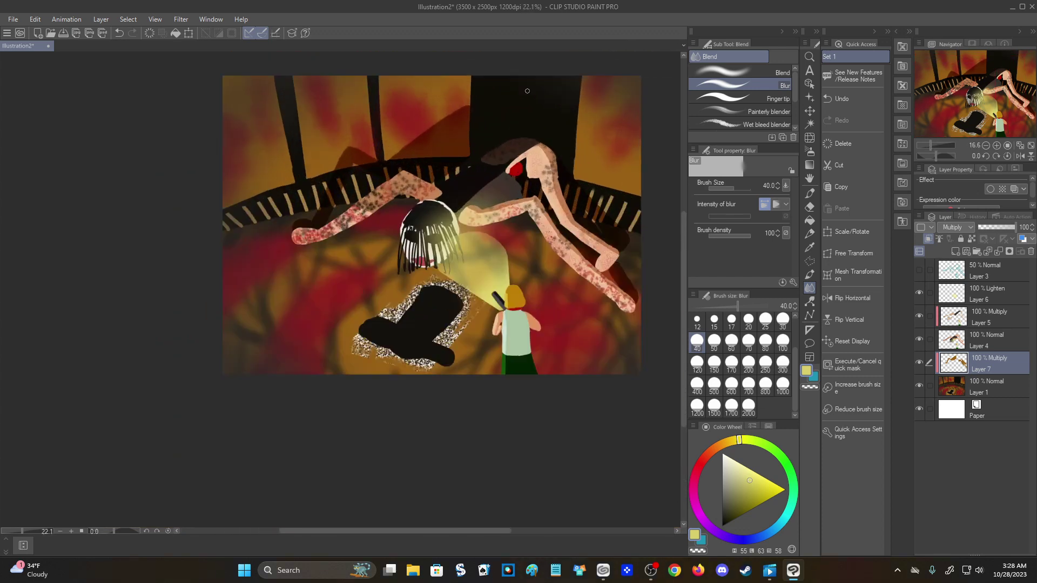
scroll(527, 91, "down", 2)
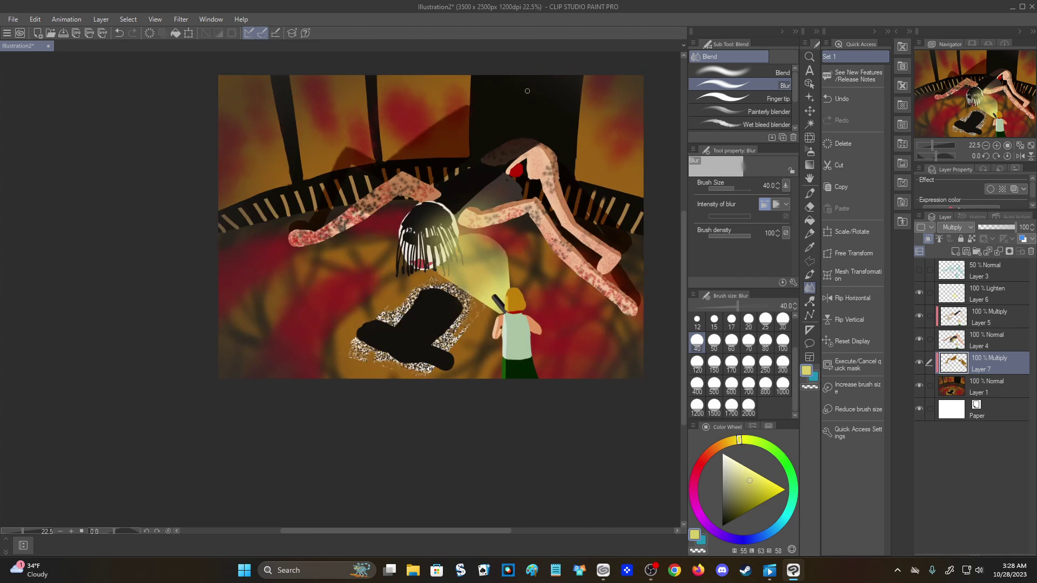
scroll(527, 90, "down", 1)
scroll(540, 90, "up", 3)
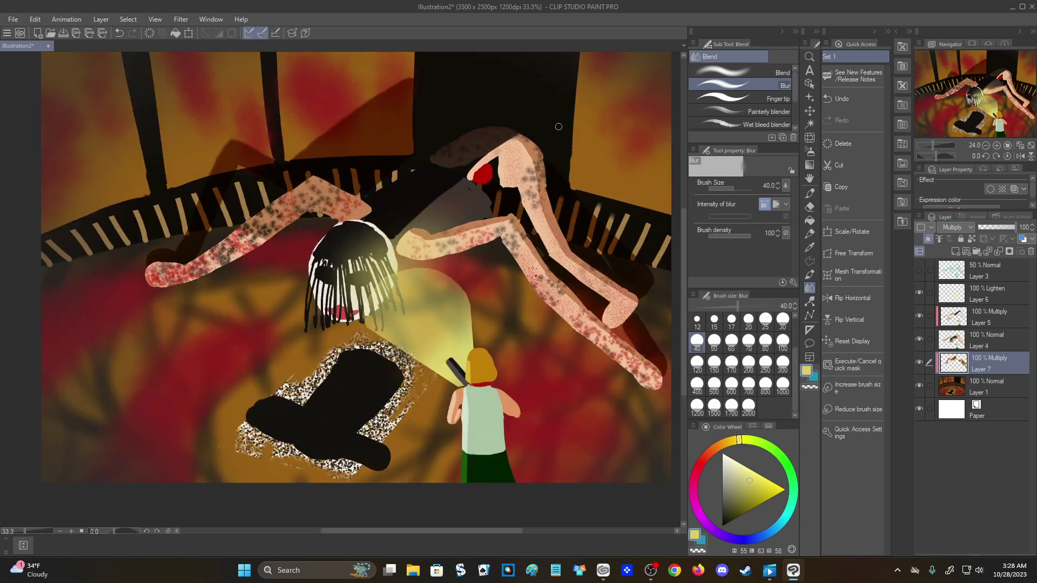
scroll(572, 91, "down", 3)
scroll(608, 90, "up", 2)
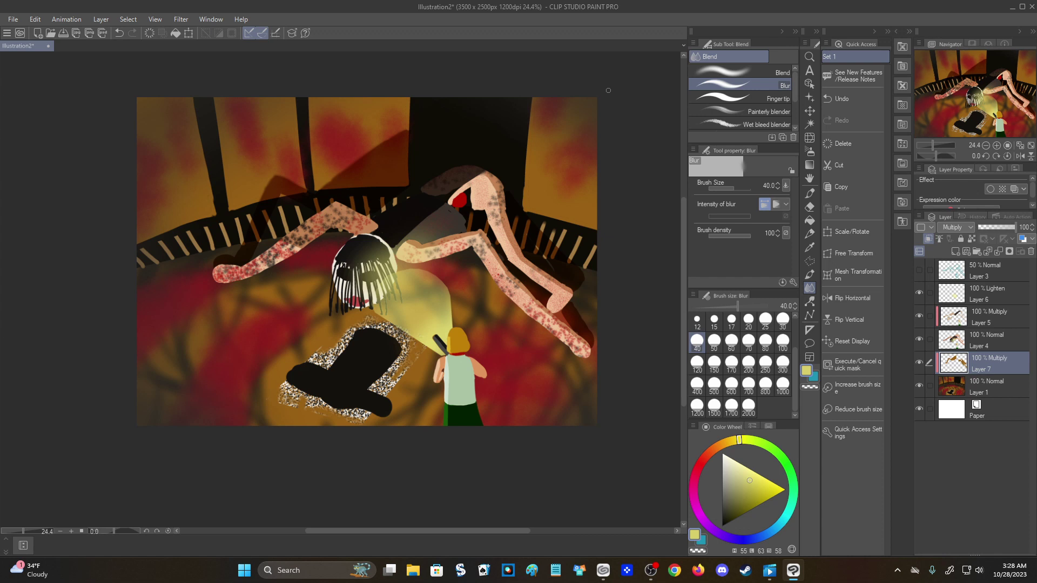
scroll(608, 91, "down", 1)
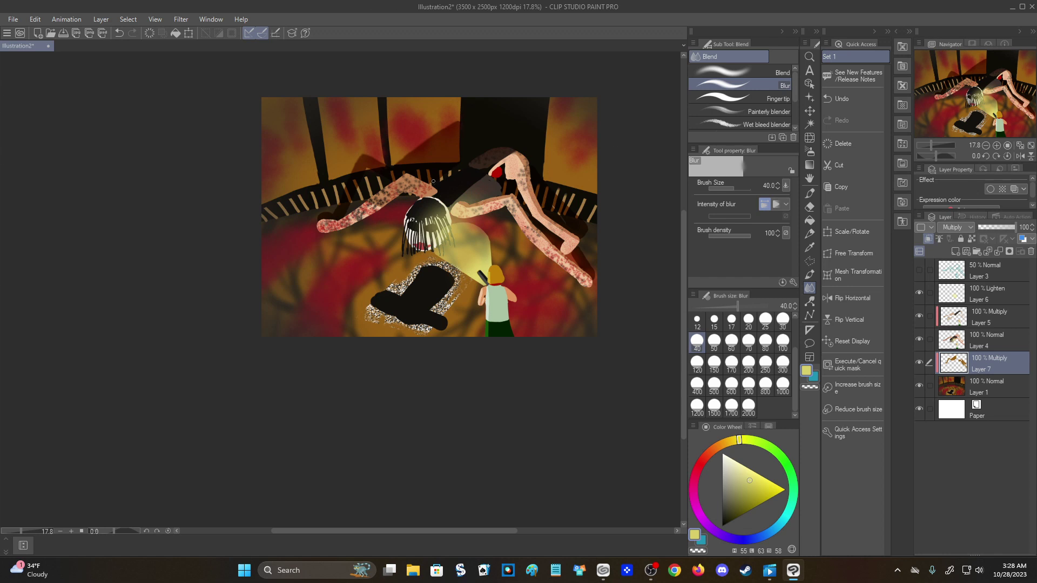
scroll(442, 161, "up", 2)
scroll(474, 129, "down", 3)
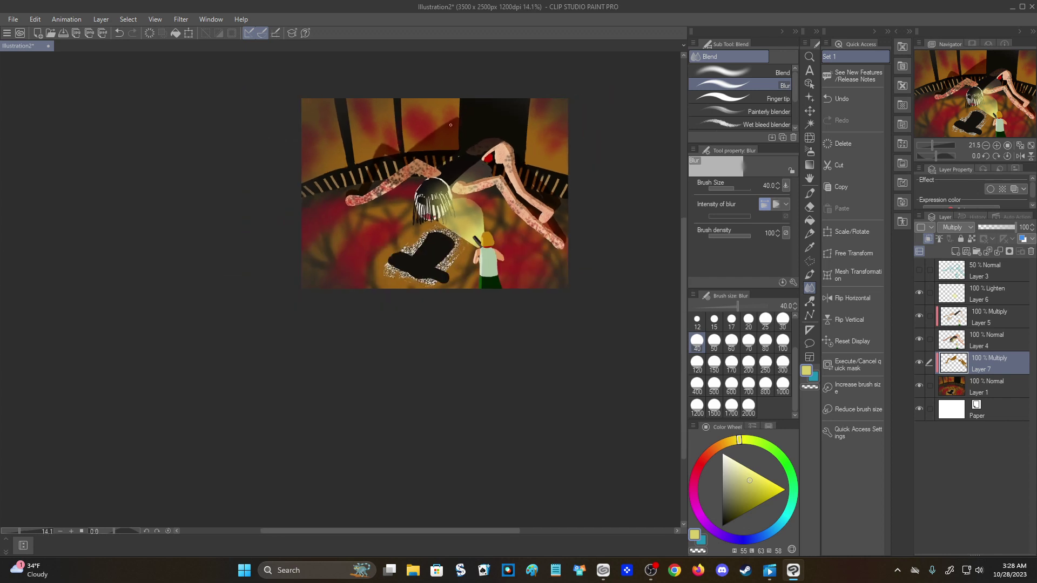
scroll(491, 105, "up", 2)
scroll(491, 104, "up", 1)
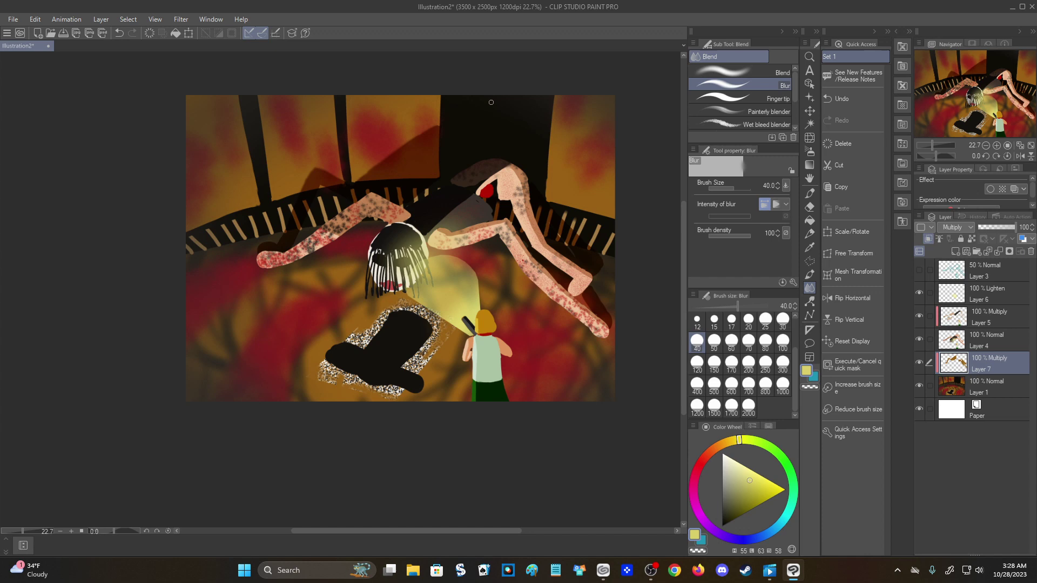
scroll(491, 102, "up", 1)
scroll(490, 102, "down", 2)
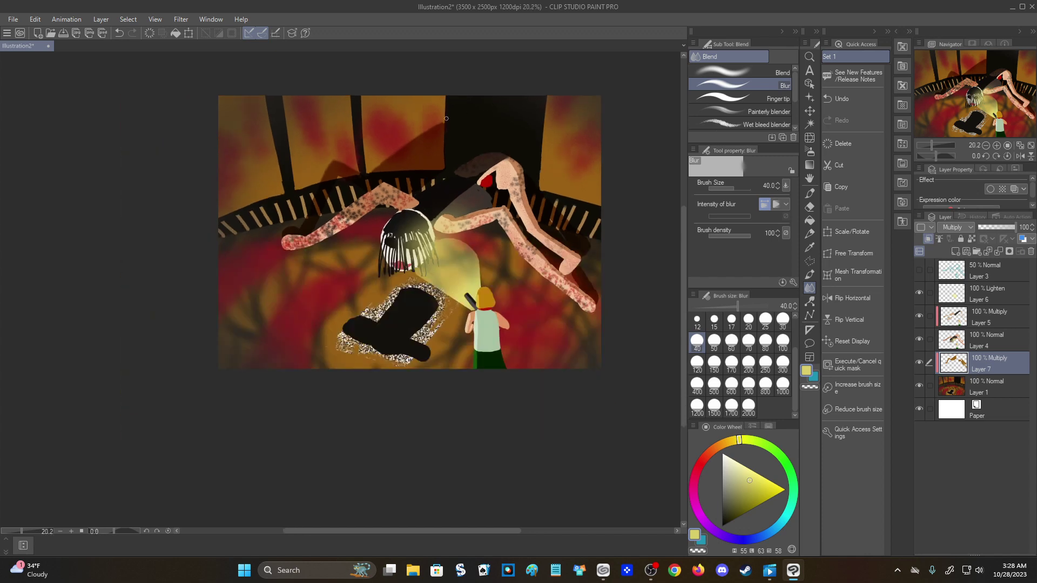
scroll(446, 118, "up", 1)
scroll(446, 119, "down", 2)
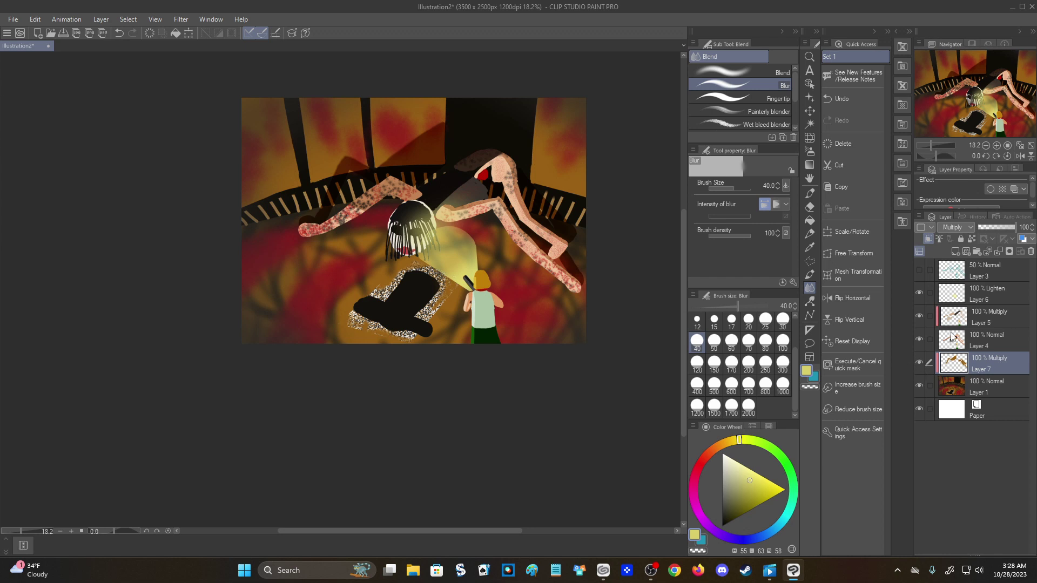
Add a new layer with no clipping and place it directly beneath Layer 4, leaving Layer 4 unclipped.
left_click(952, 341)
left_click(927, 240)
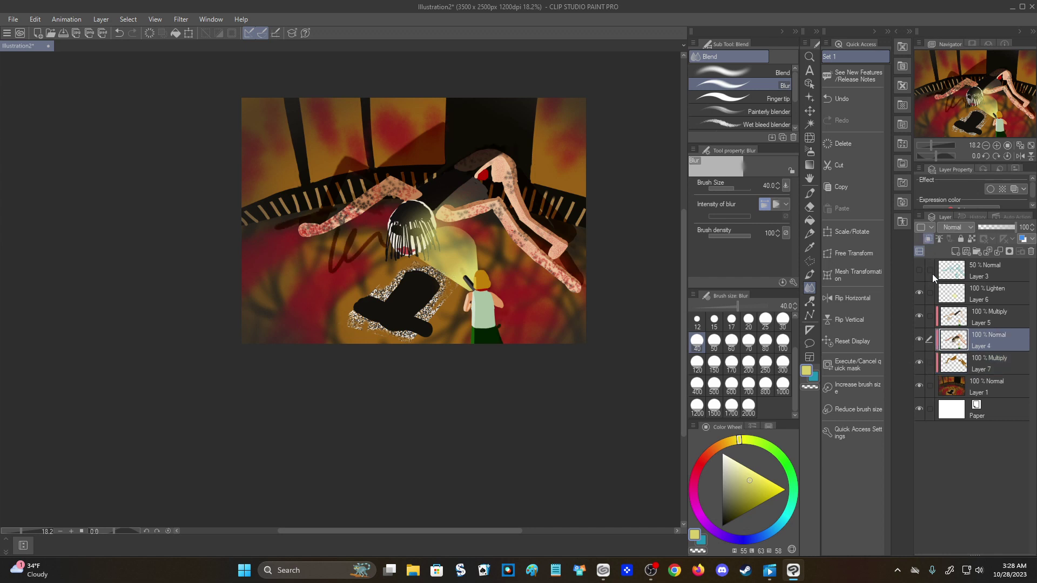
left_click(925, 241)
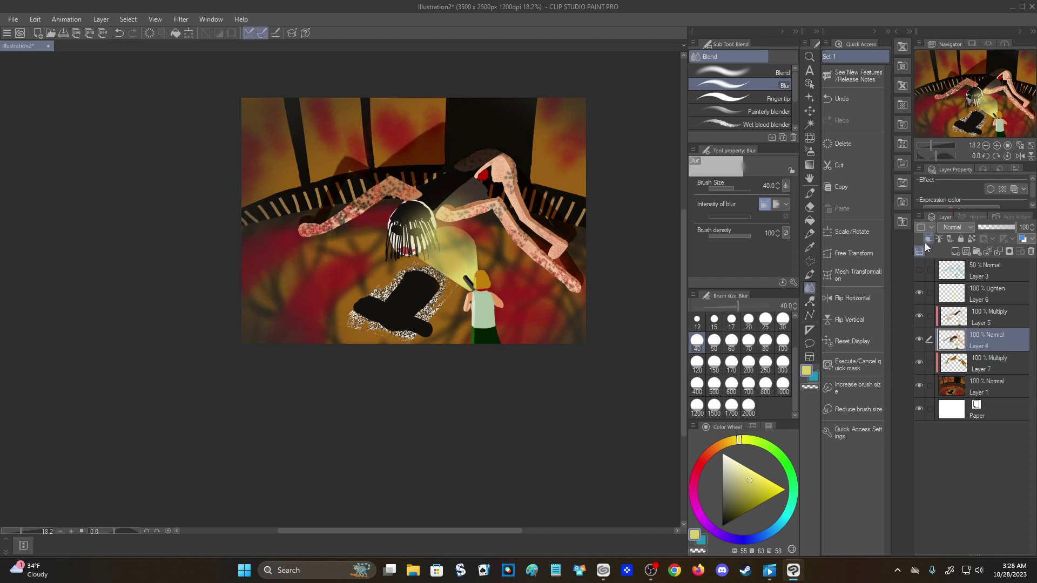
left_click(955, 252)
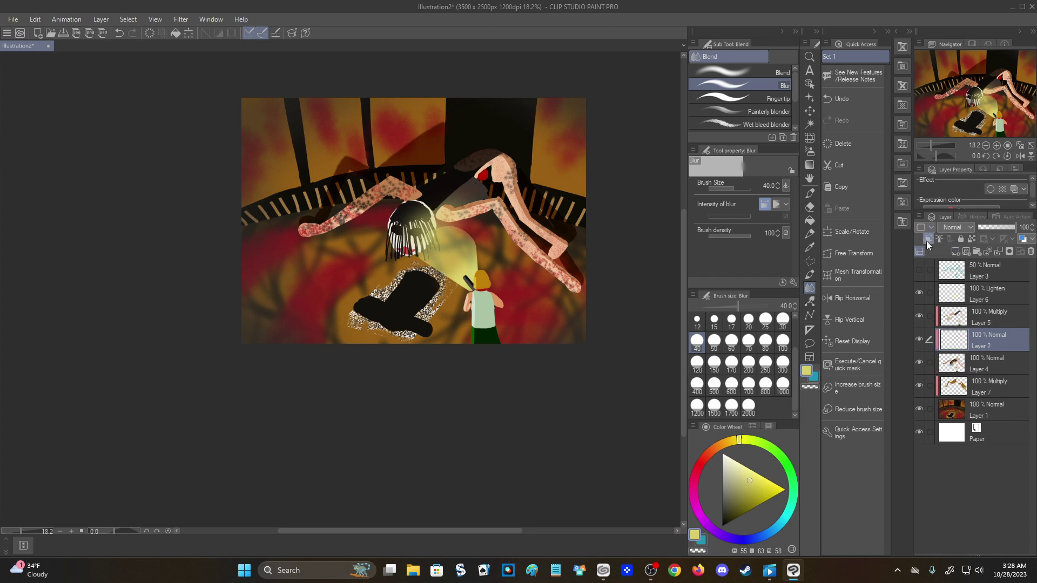
left_click(928, 239)
mouse_move(956, 342)
left_mouse_down()
mouse_move(956, 410)
mouse_move(950, 381)
left_mouse_up()
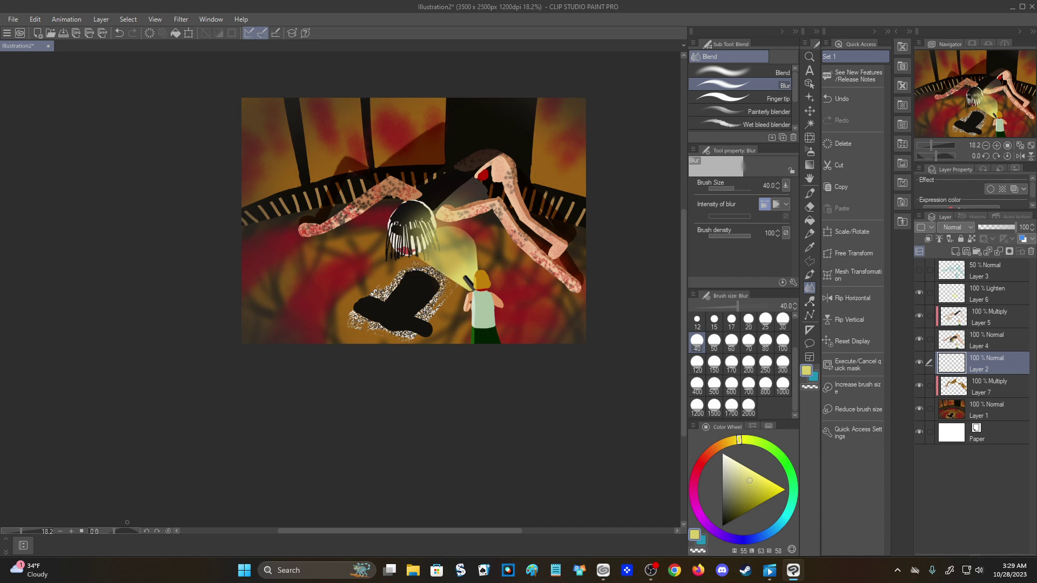
Tilt the canvas view to about -44 degrees and set the drawing color to a deep saturated red.
left_click_drag(107, 532, 113, 531)
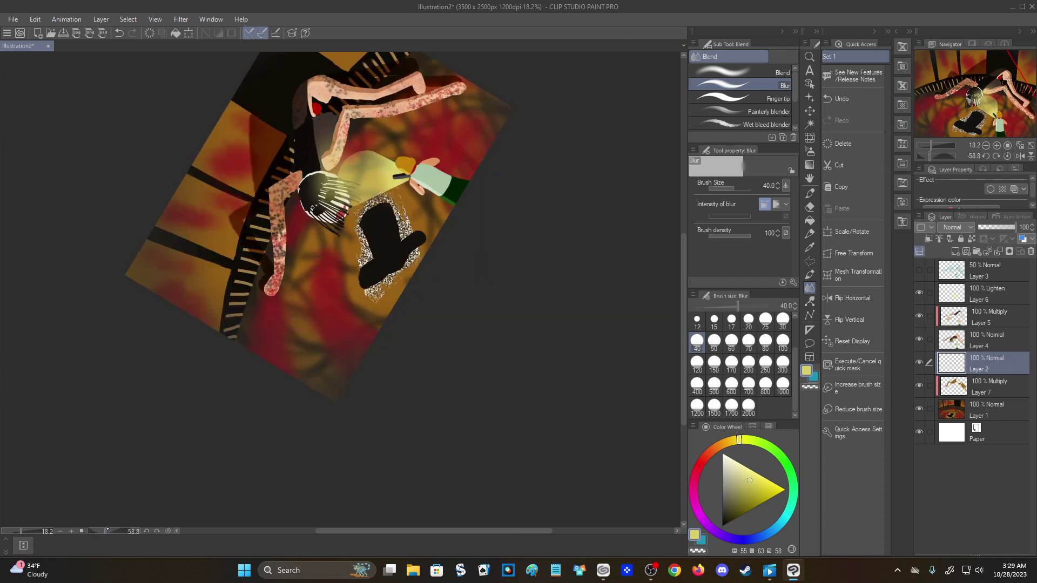
left_click_drag(112, 531, 110, 531)
left_click(699, 464)
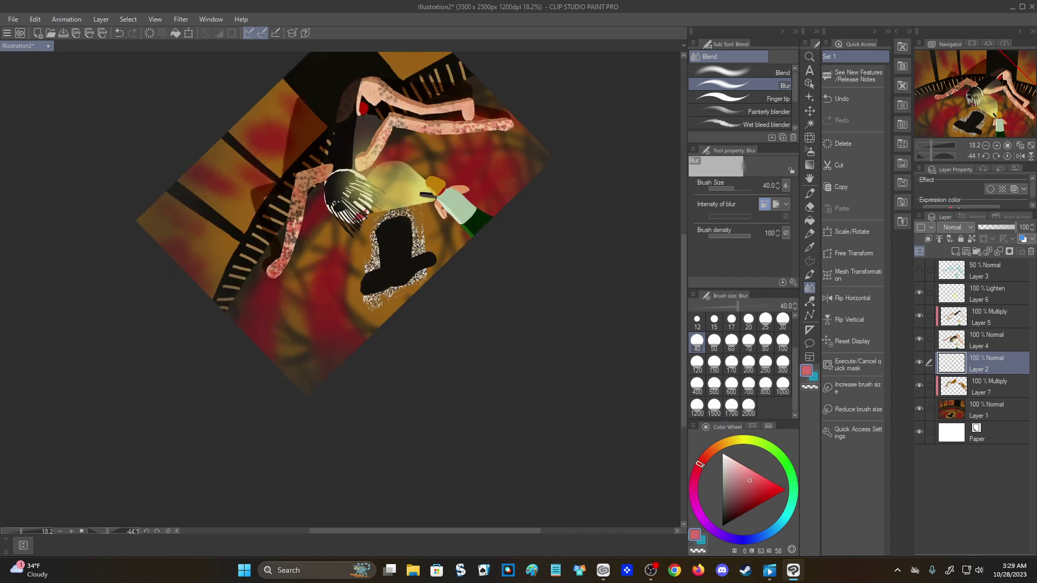
left_click(762, 495)
left_click(767, 495)
left_click(770, 486)
left_click_drag(774, 488, 772, 495)
left_click(748, 320)
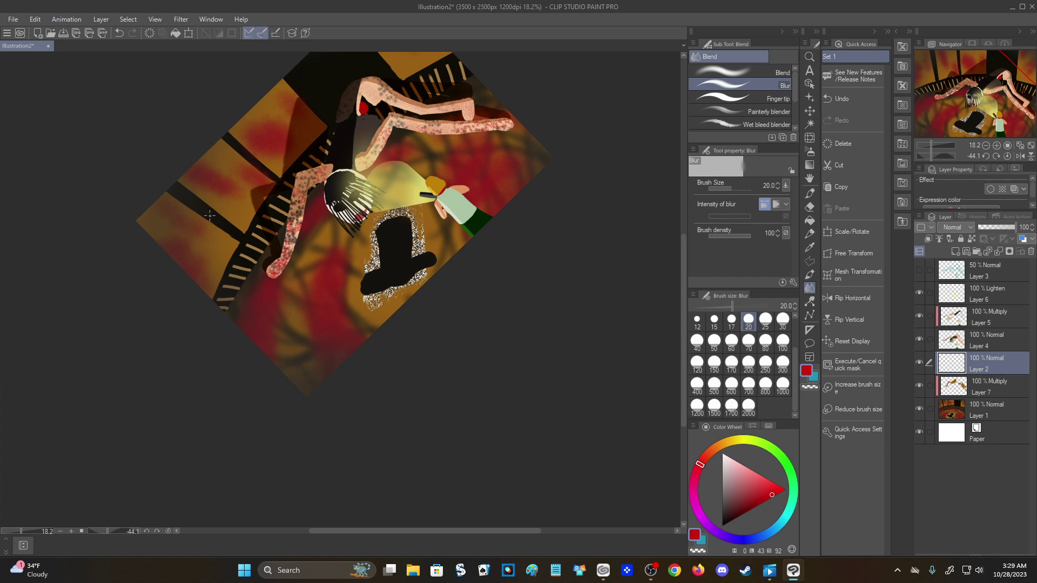
Try red strokes in the painting's lower-left corner with Sampled Brush 7 2 at size 80 and Sampled Brush 69 14 at size 300.
scroll(210, 184, "down", 4)
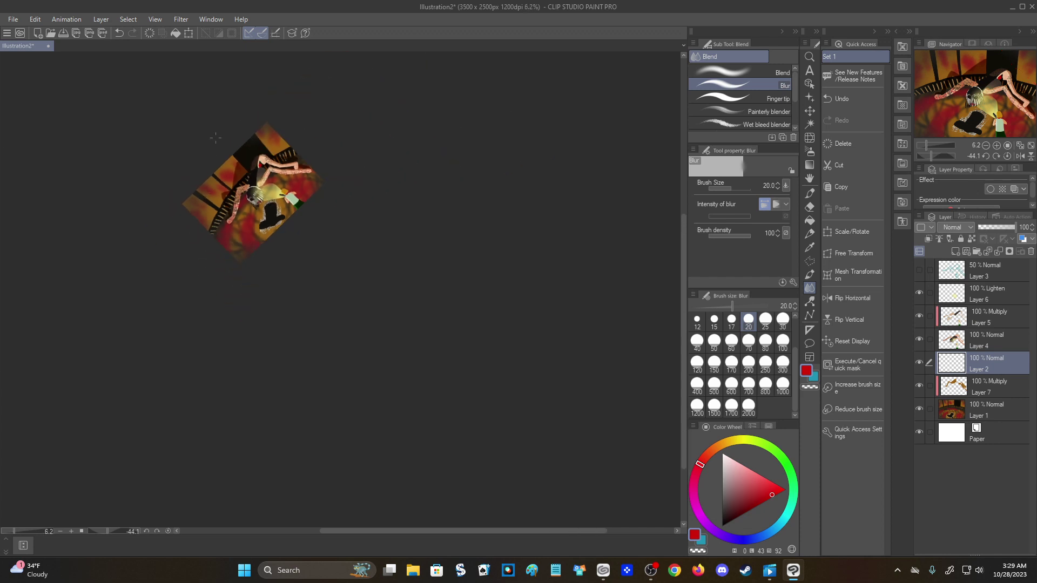
scroll(216, 138, "up", 4)
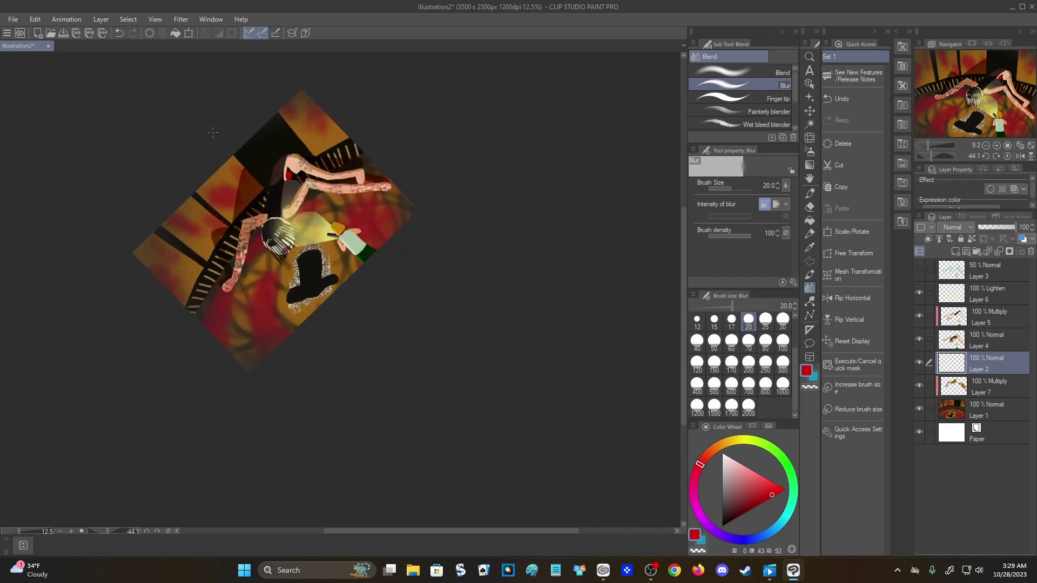
scroll(213, 132, "up", 2)
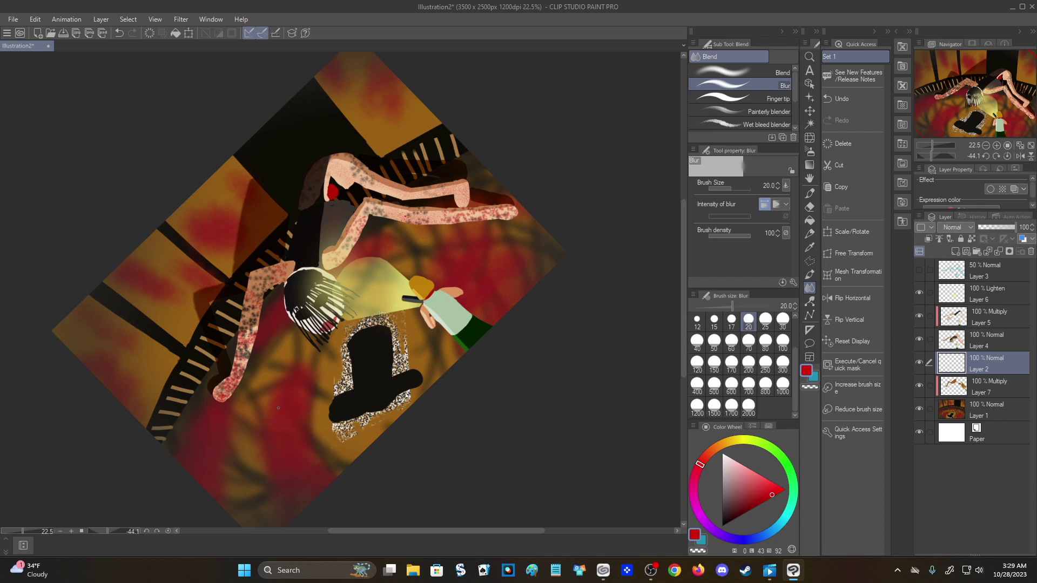
scroll(278, 408, "down", 3)
scroll(257, 490, "up", 3)
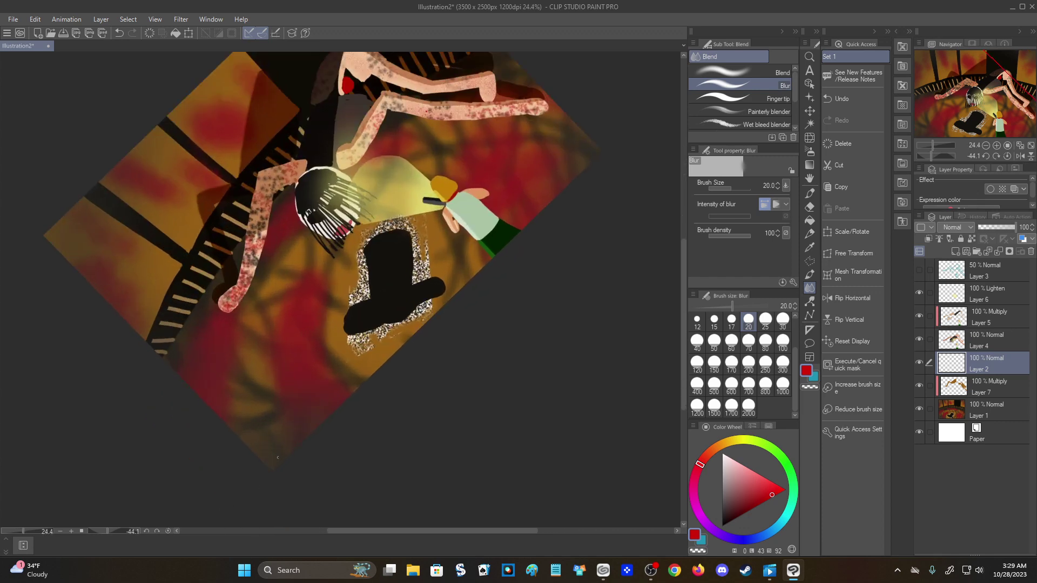
scroll(278, 457, "up", 1)
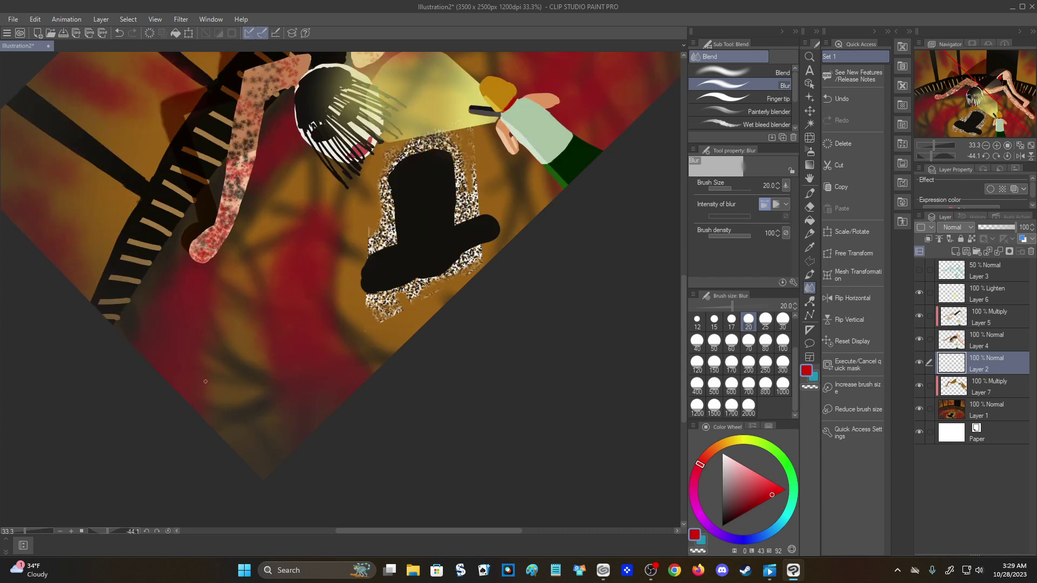
key("p")
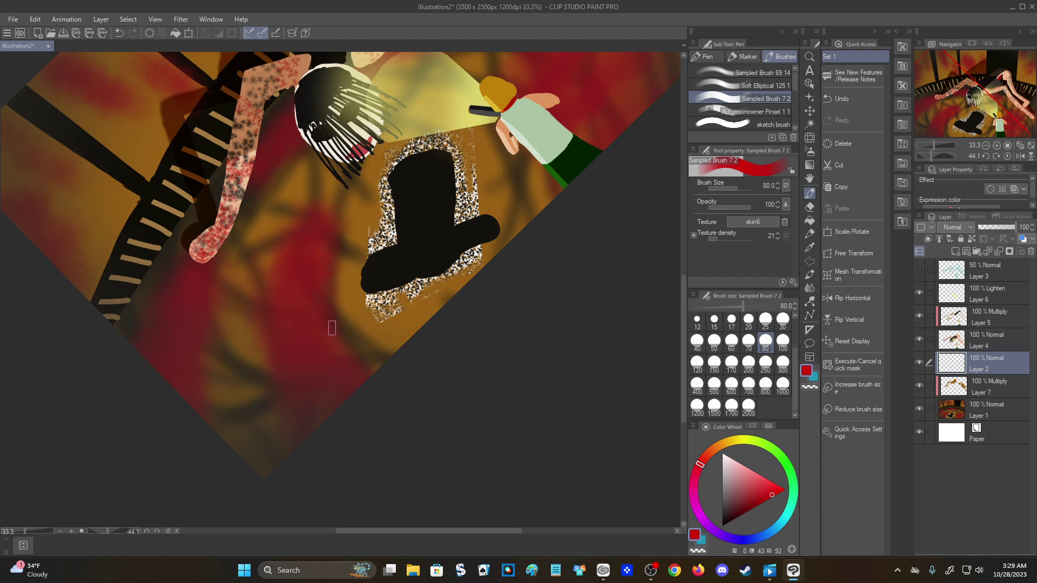
mouse_move(234, 367)
left_mouse_down()
mouse_move(231, 398)
mouse_move(266, 436)
left_mouse_up()
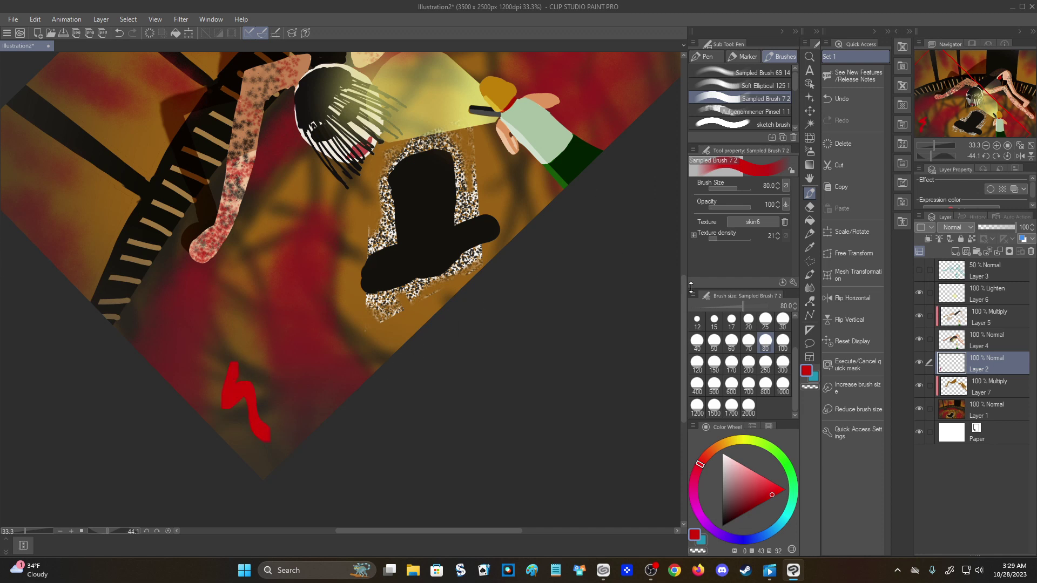
key("ctrl+z")
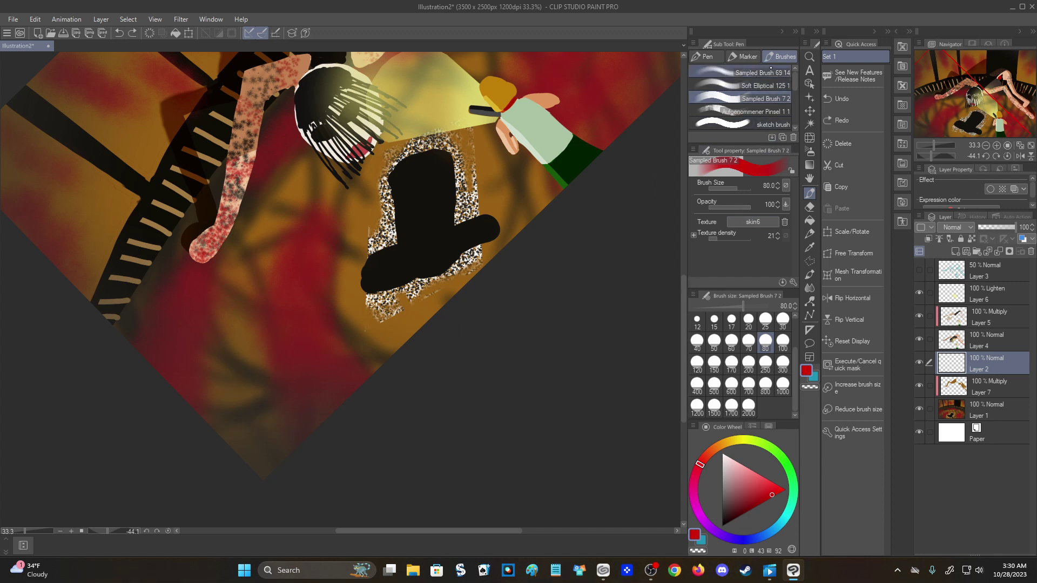
left_click(761, 72)
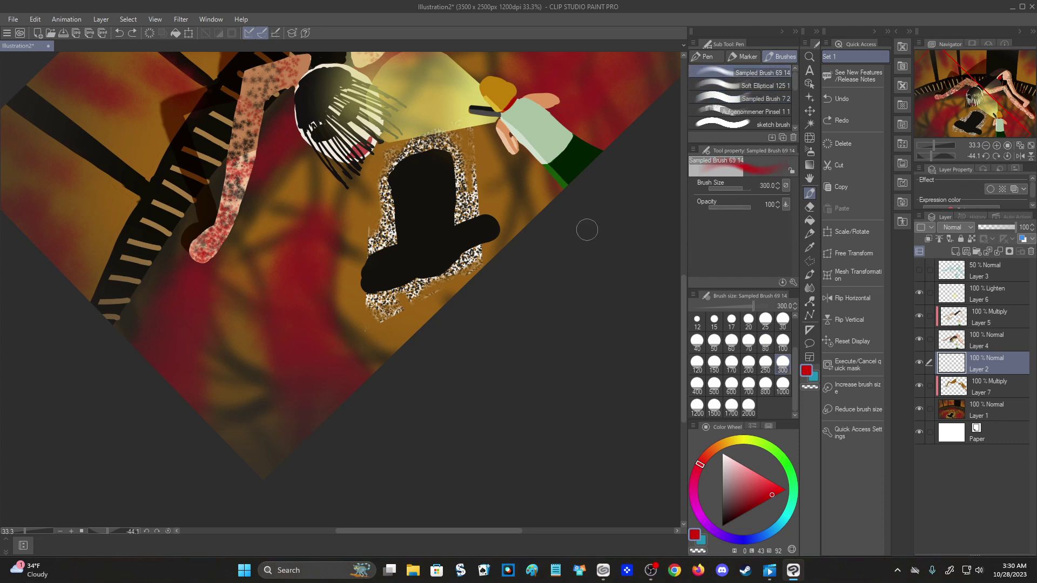
mouse_move(246, 339)
left_mouse_down()
mouse_move(243, 367)
mouse_move(253, 378)
left_mouse_up()
key("ctrl+z")
Hand-letter "Silent Hill 3 Finale" in red over four lines in the painting's lower-left corner on Layer 2, using the sketch brush at size 20.
left_click(742, 131)
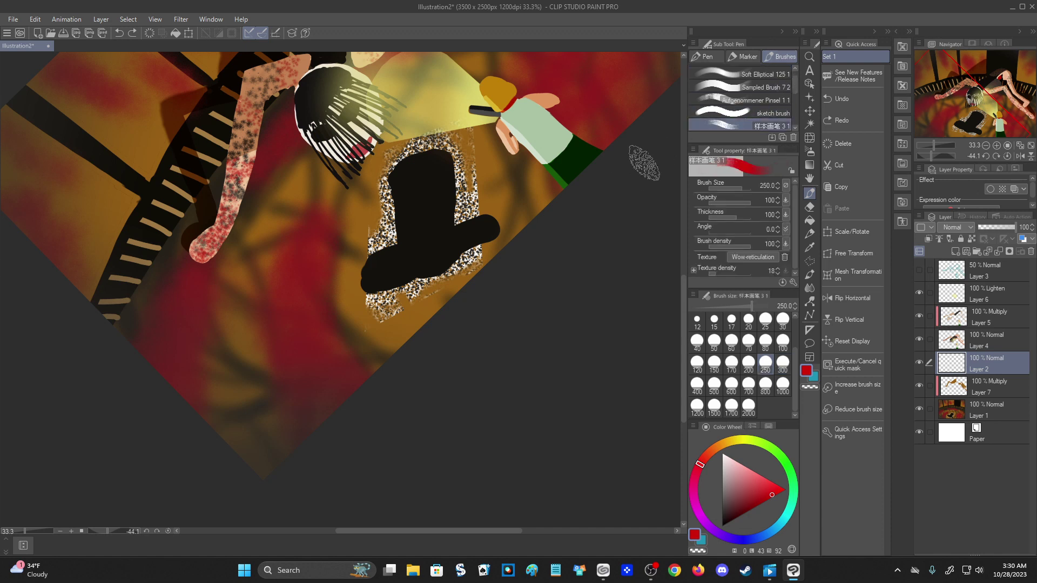
left_click(732, 112)
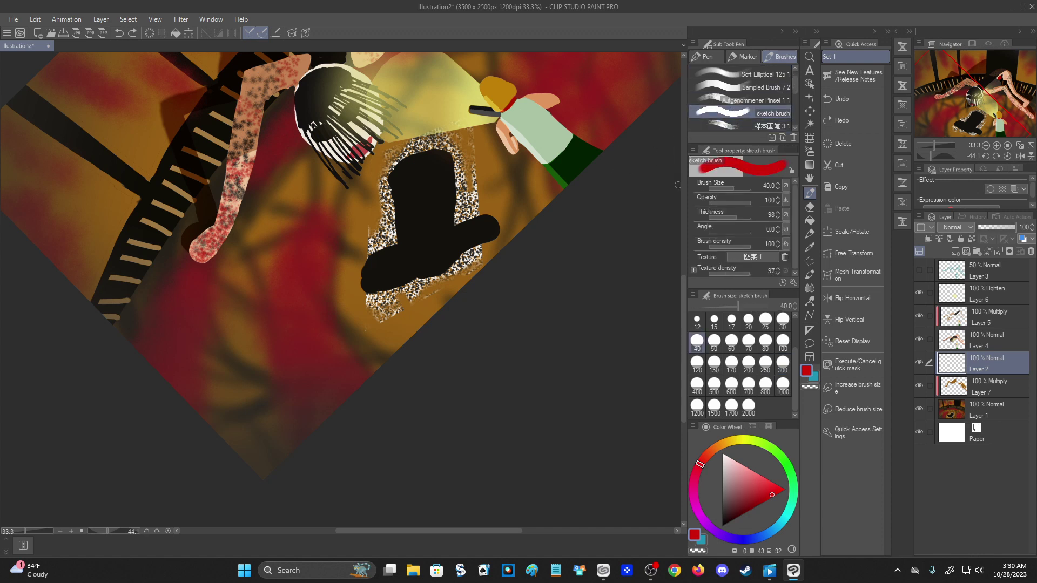
left_click_drag(236, 347, 254, 414)
key("ctrl+z")
left_click(748, 320)
left_click_drag(177, 339, 193, 369)
left_click_drag(186, 329, 193, 336)
mouse_move(199, 342)
left_mouse_down()
mouse_move(206, 351)
mouse_move(227, 316)
left_mouse_up()
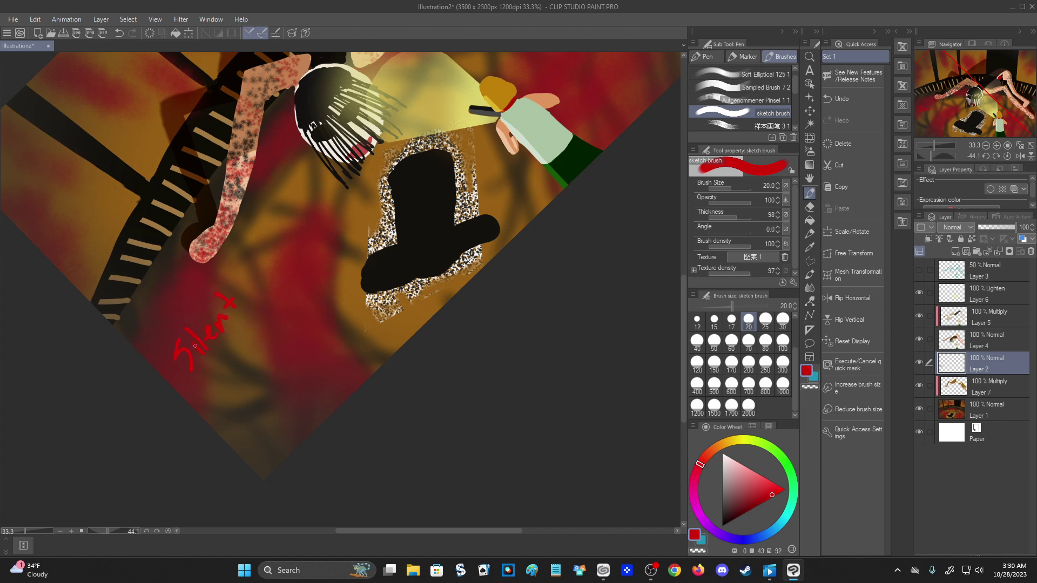
mouse_move(203, 384)
left_mouse_down()
mouse_move(225, 404)
mouse_move(221, 384)
mouse_move(236, 392)
mouse_move(232, 372)
mouse_move(252, 372)
mouse_move(247, 427)
left_mouse_up()
left_click_drag(265, 452, 318, 401)
Rotate the canvas view back to nearly upright and review the whole illustration together with its red lettering.
scroll(314, 314, "down", 5)
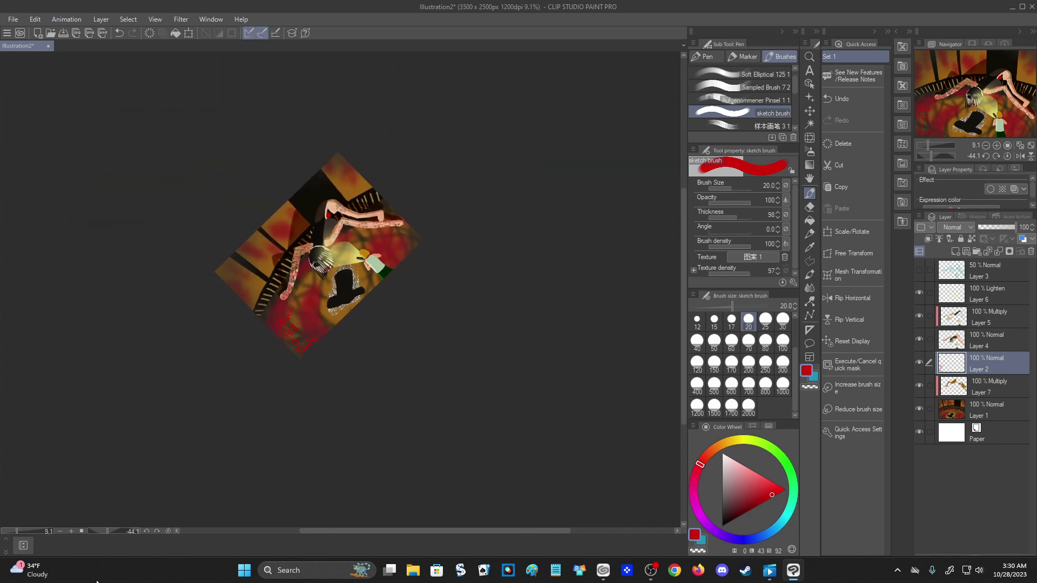
left_click_drag(110, 532, 114, 533)
left_click(114, 532)
left_click(114, 532)
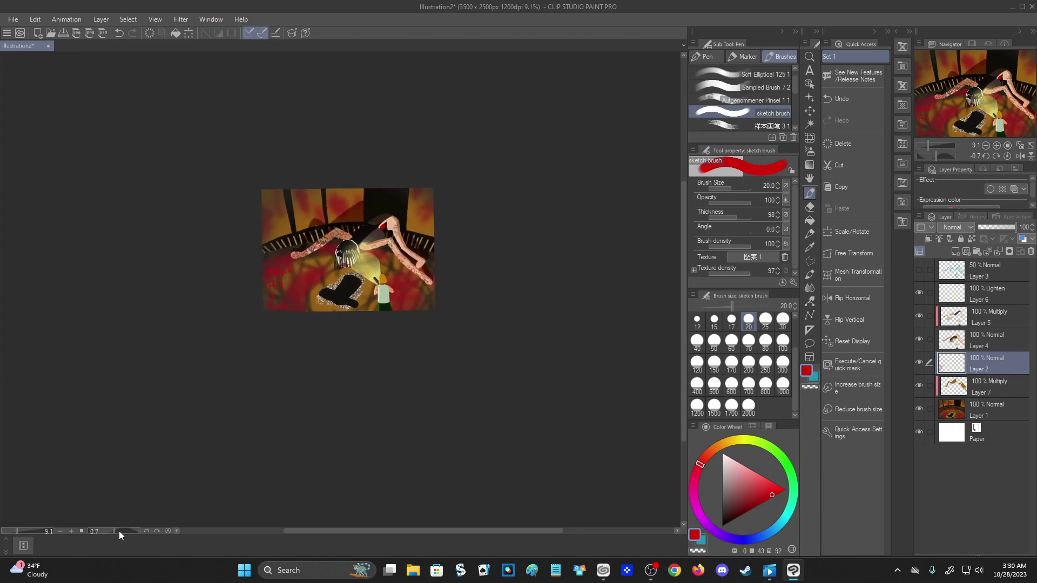
scroll(381, 292, "up", 5)
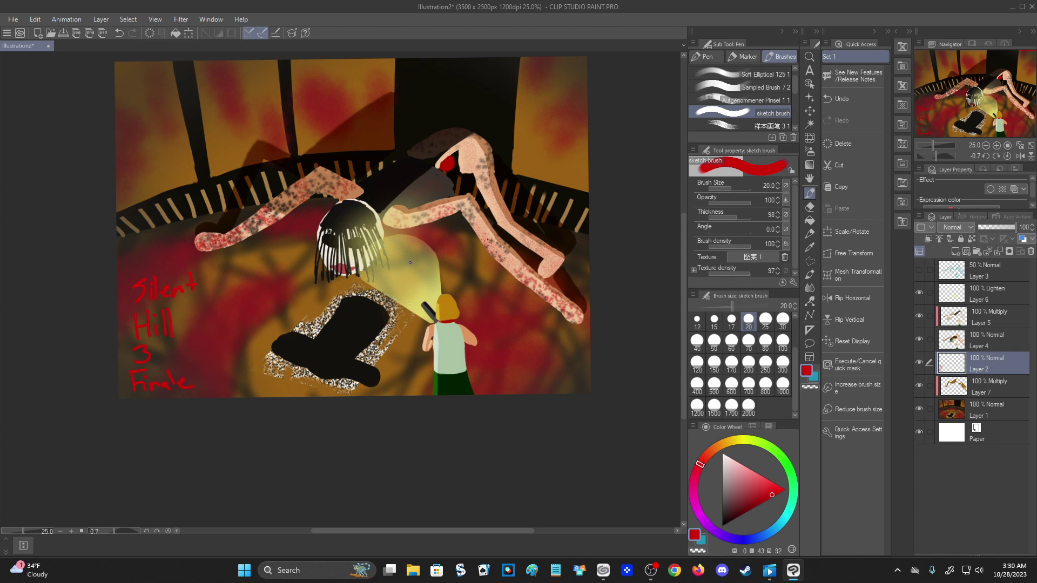
scroll(410, 262, "down", 3)
scroll(386, 210, "up", 2)
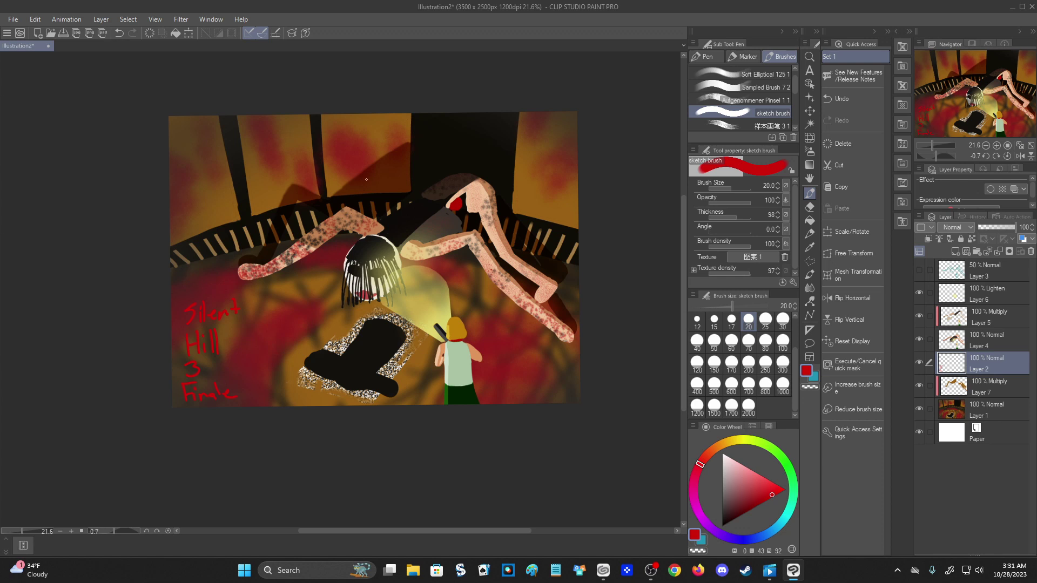
scroll(366, 180, "up", 2)
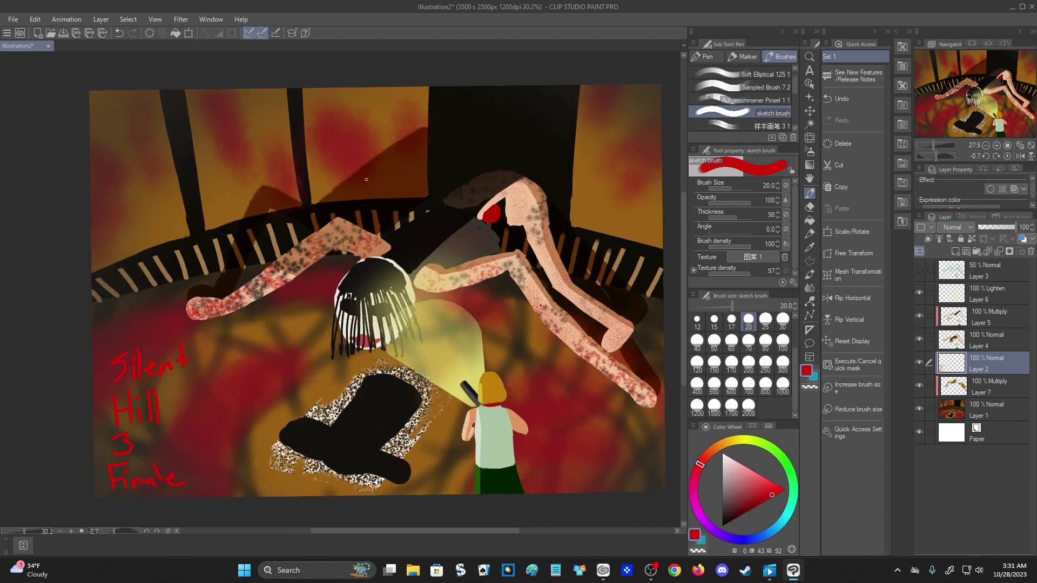
scroll(367, 179, "down", 2)
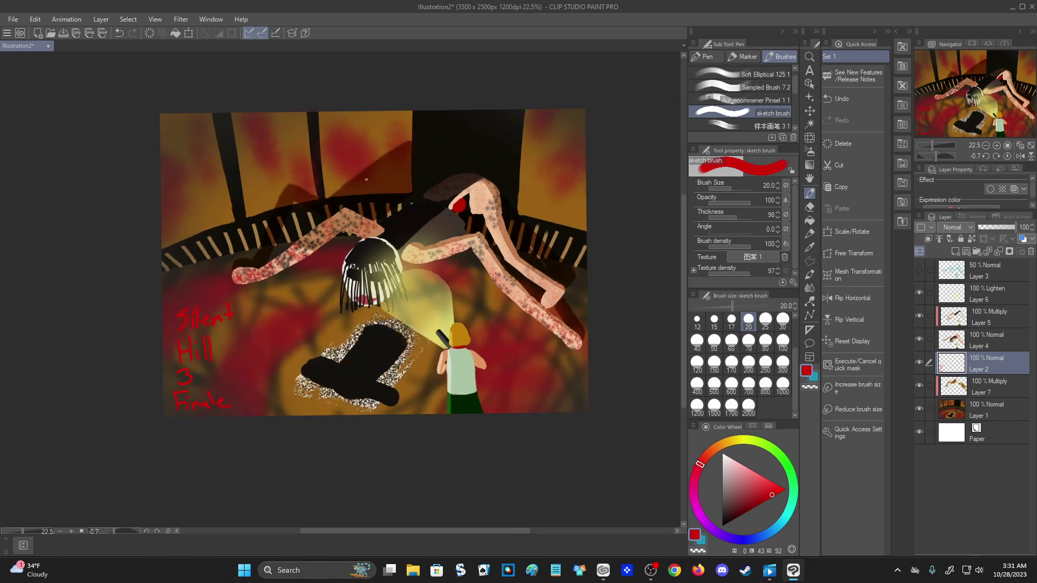